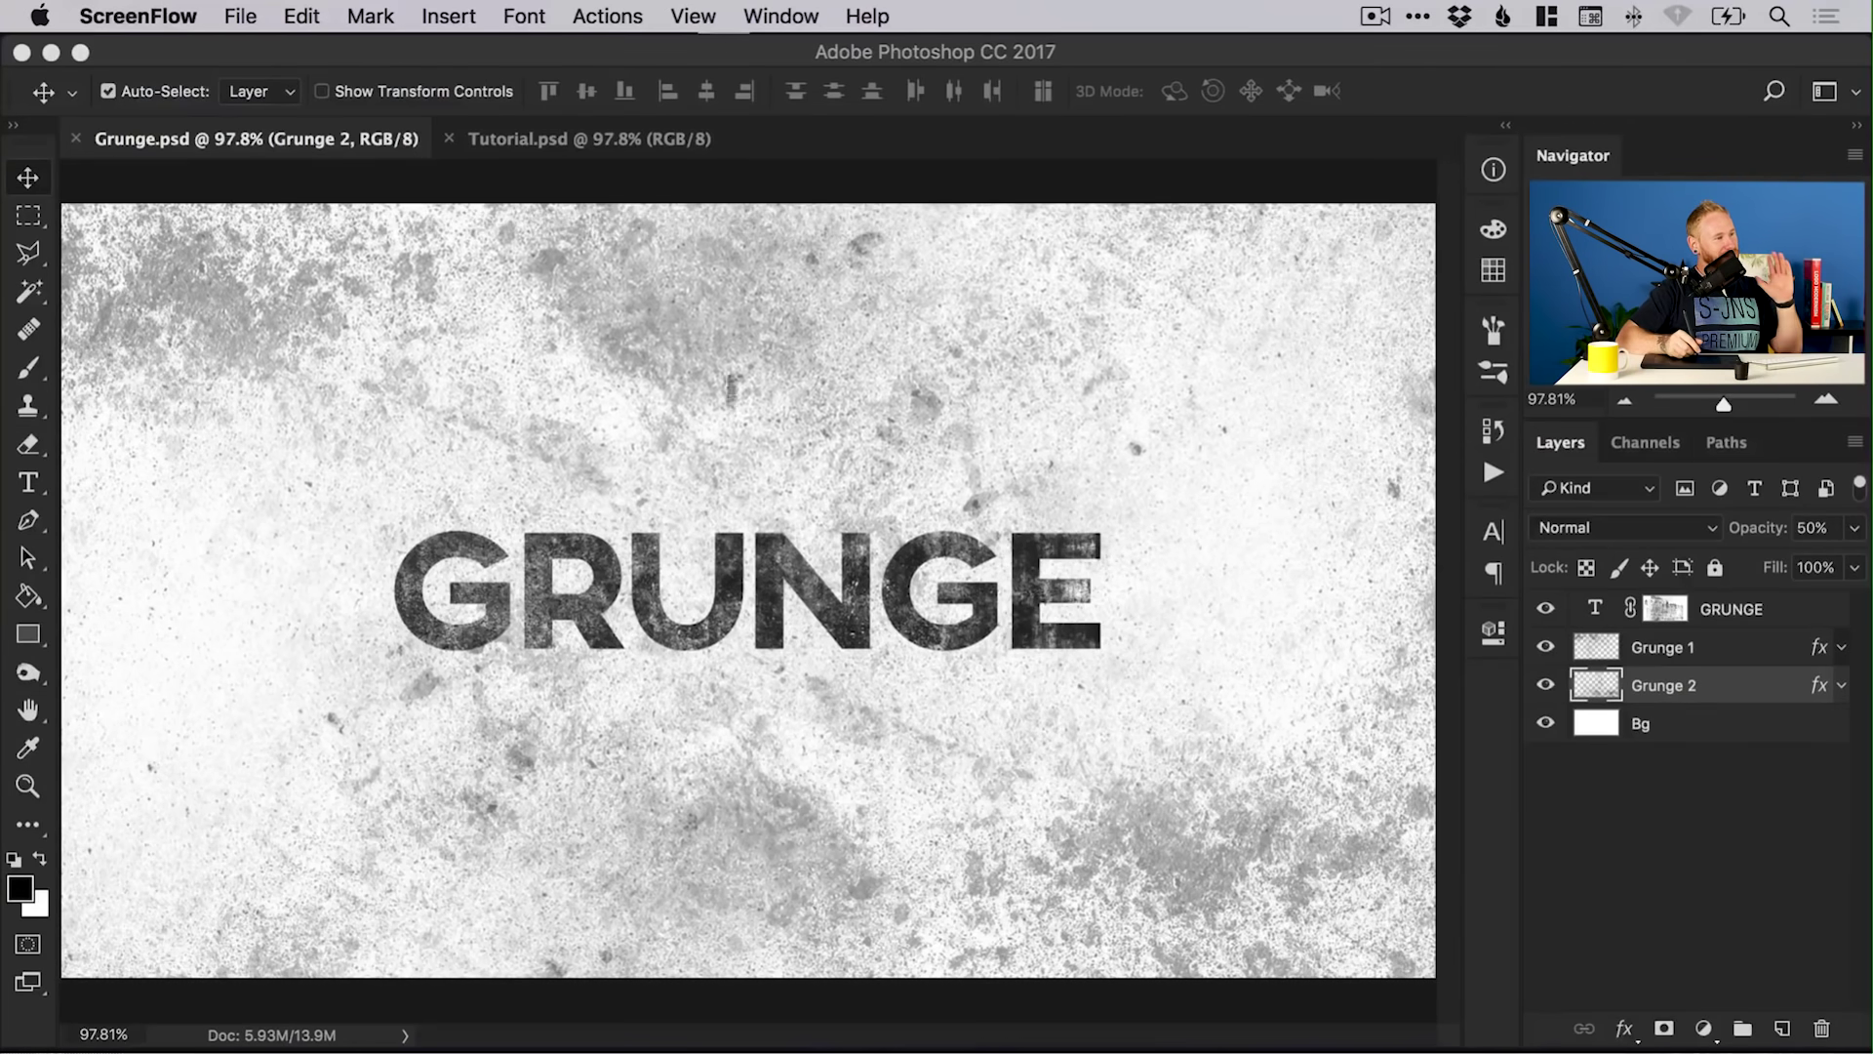
- In the example document, toggle the GRUNGE text and its grunge mask off and on to compare
click(769, 351)
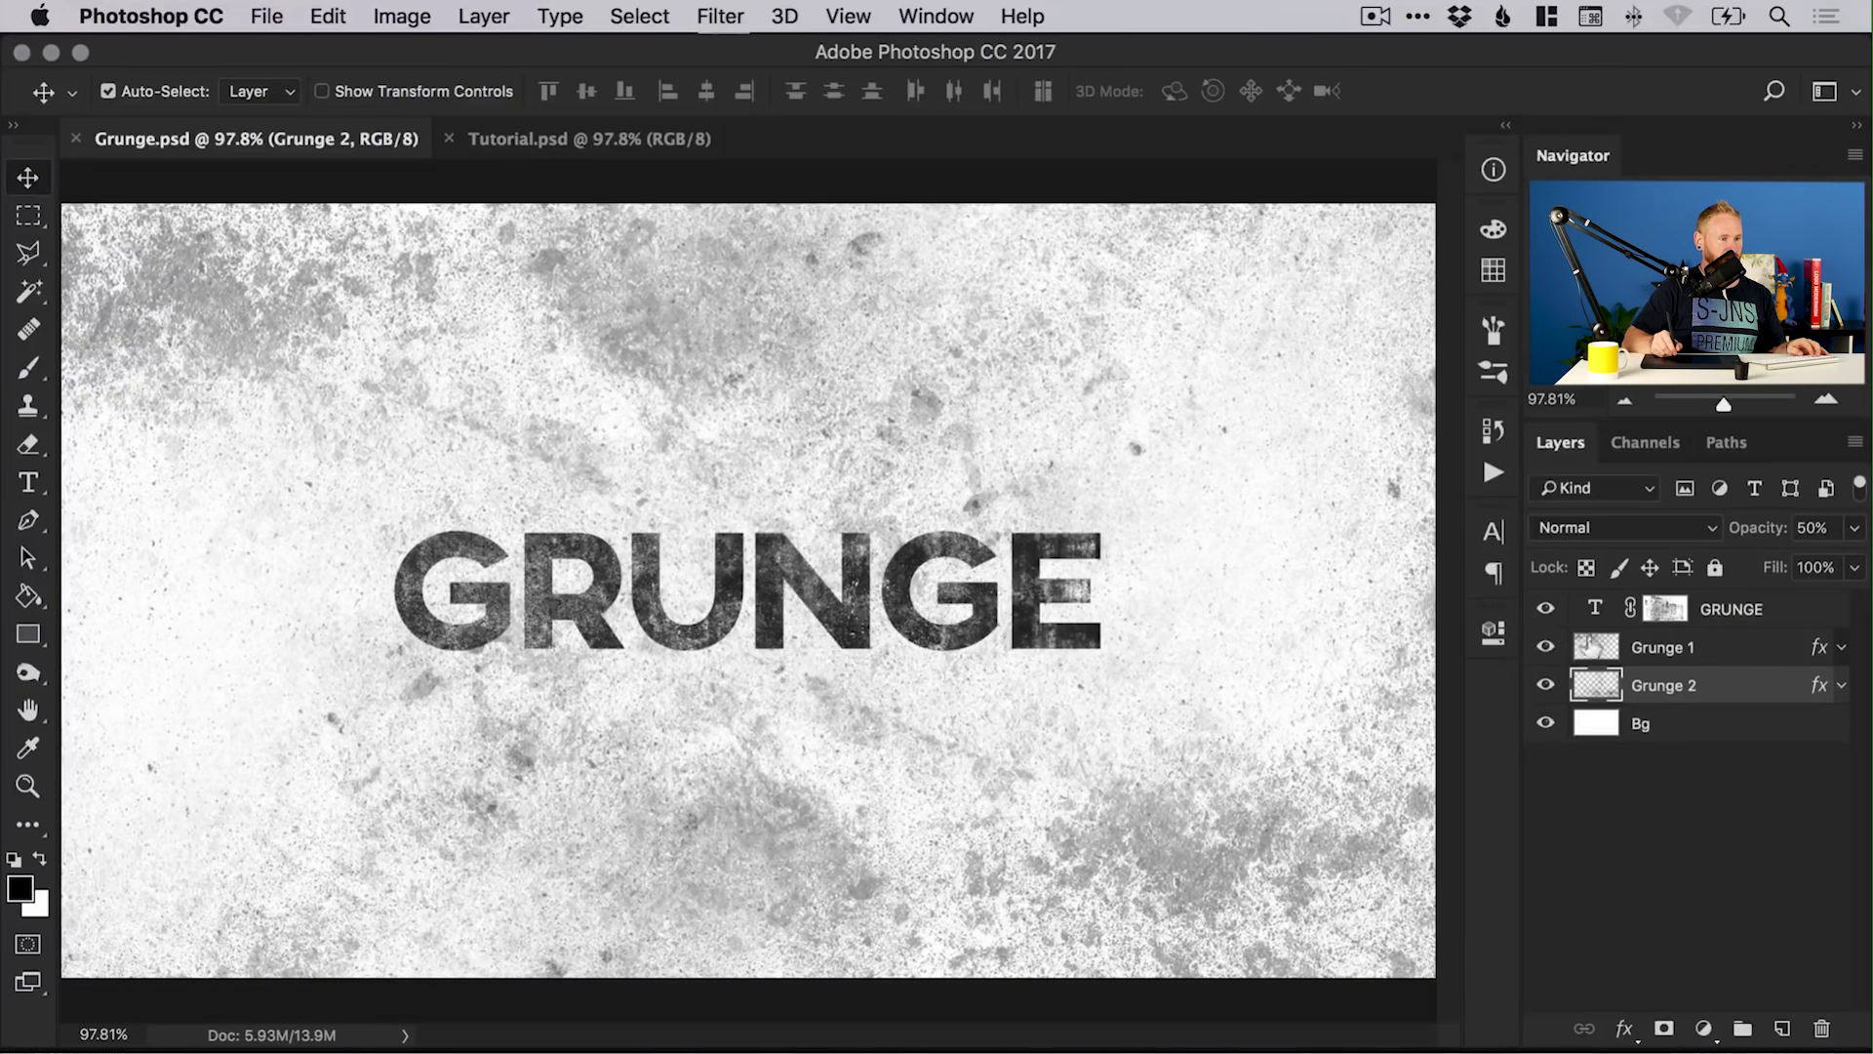
click(1545, 608)
click(1545, 608)
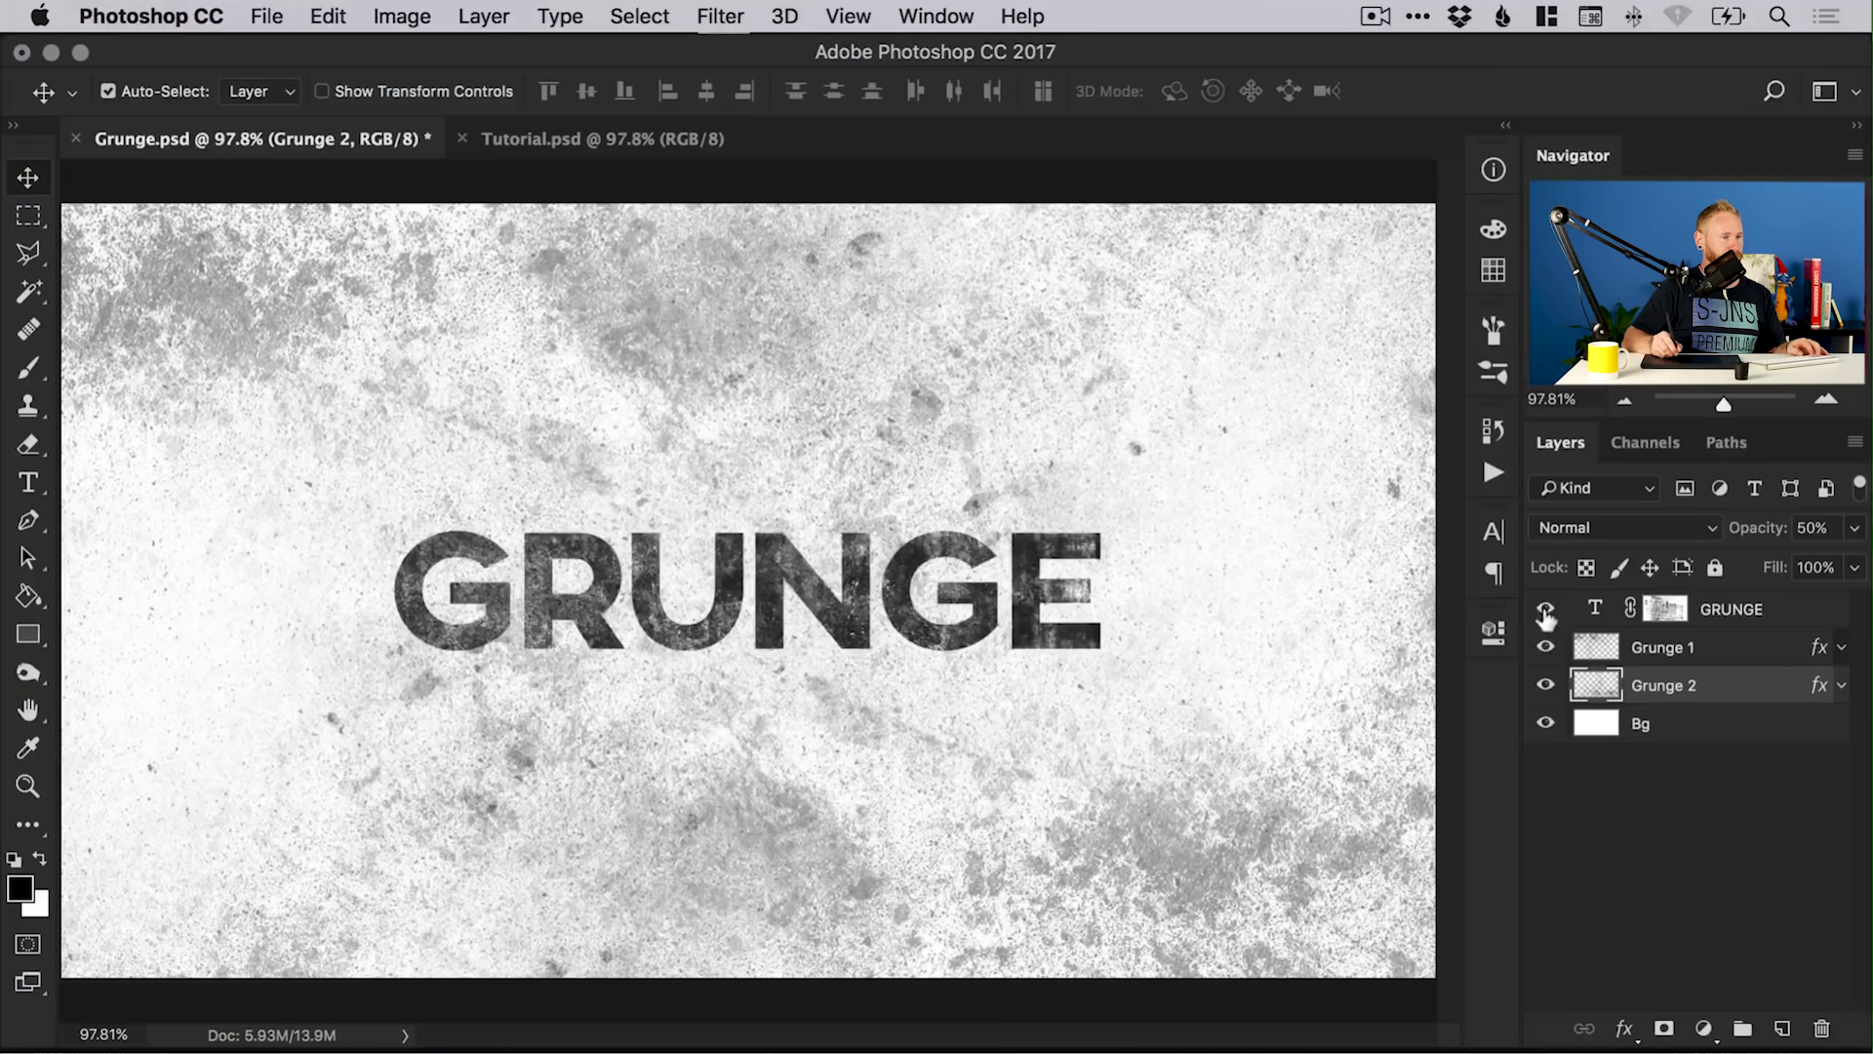
click(1545, 609)
click(1546, 609)
shift+click(1667, 611)
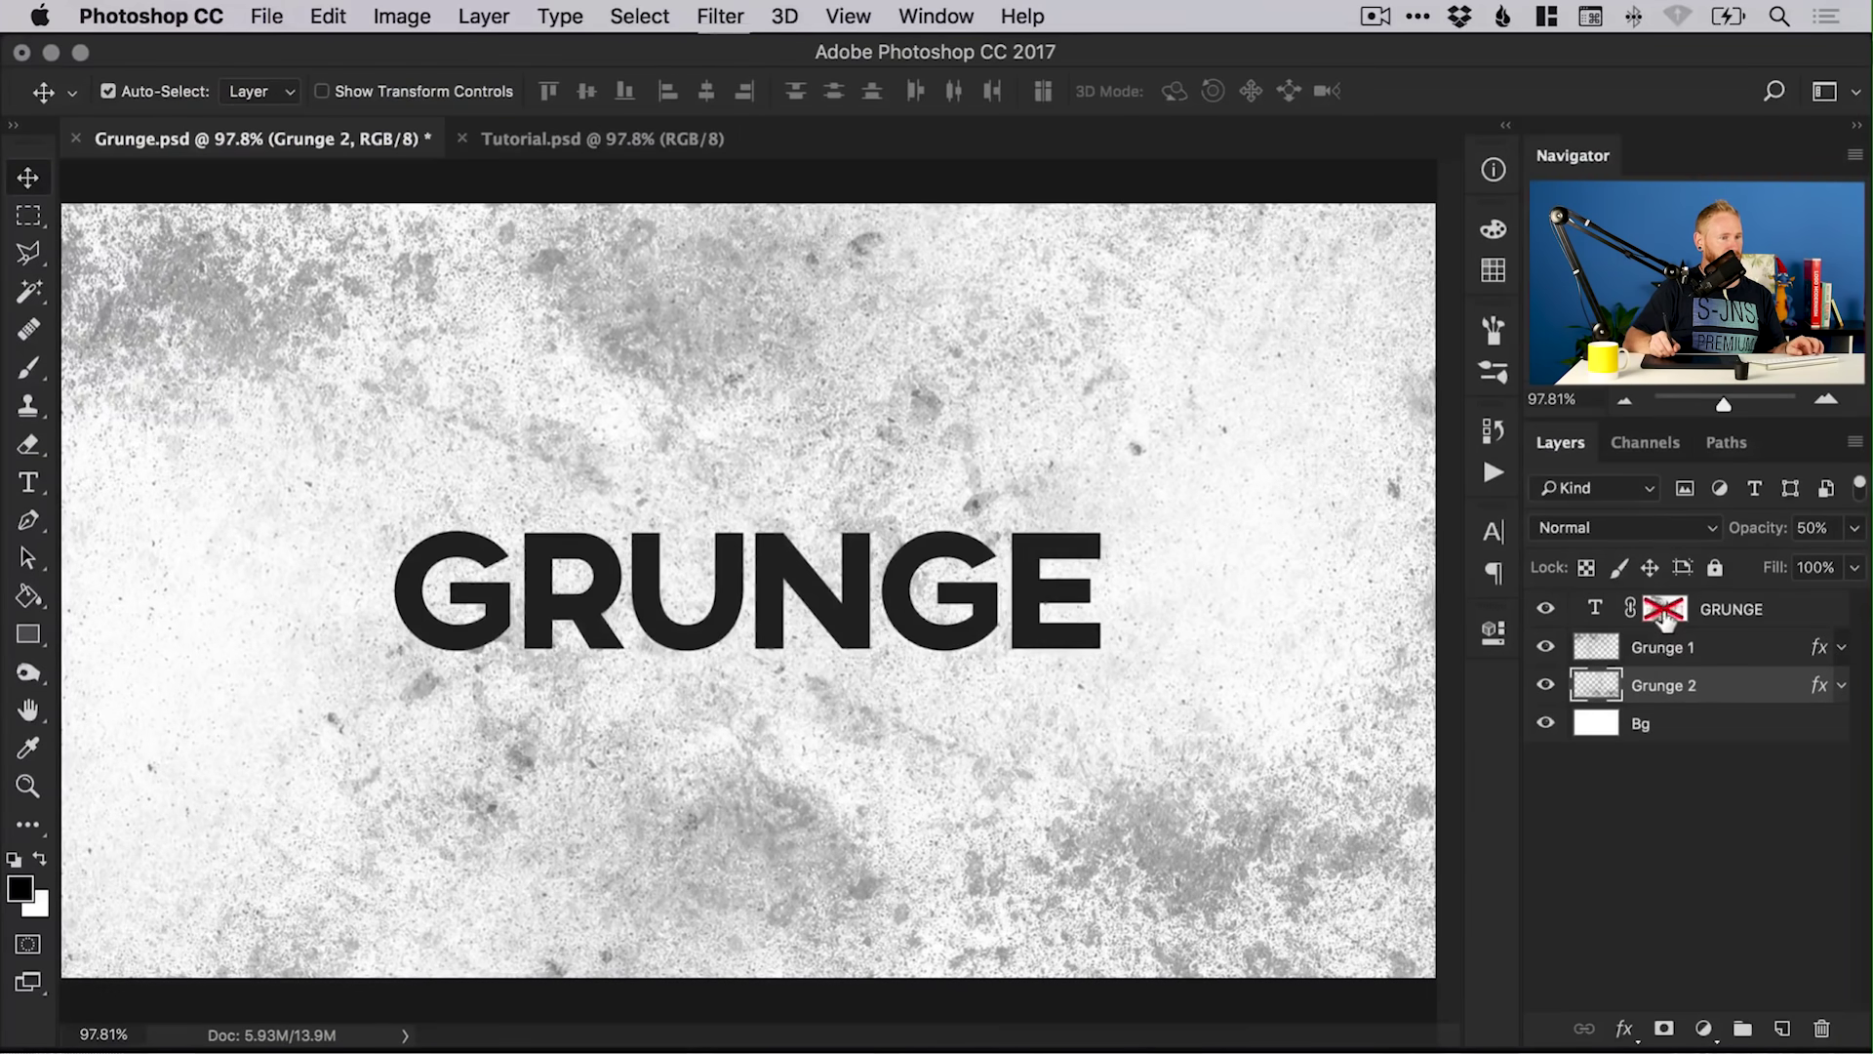
shift+click(1667, 610)
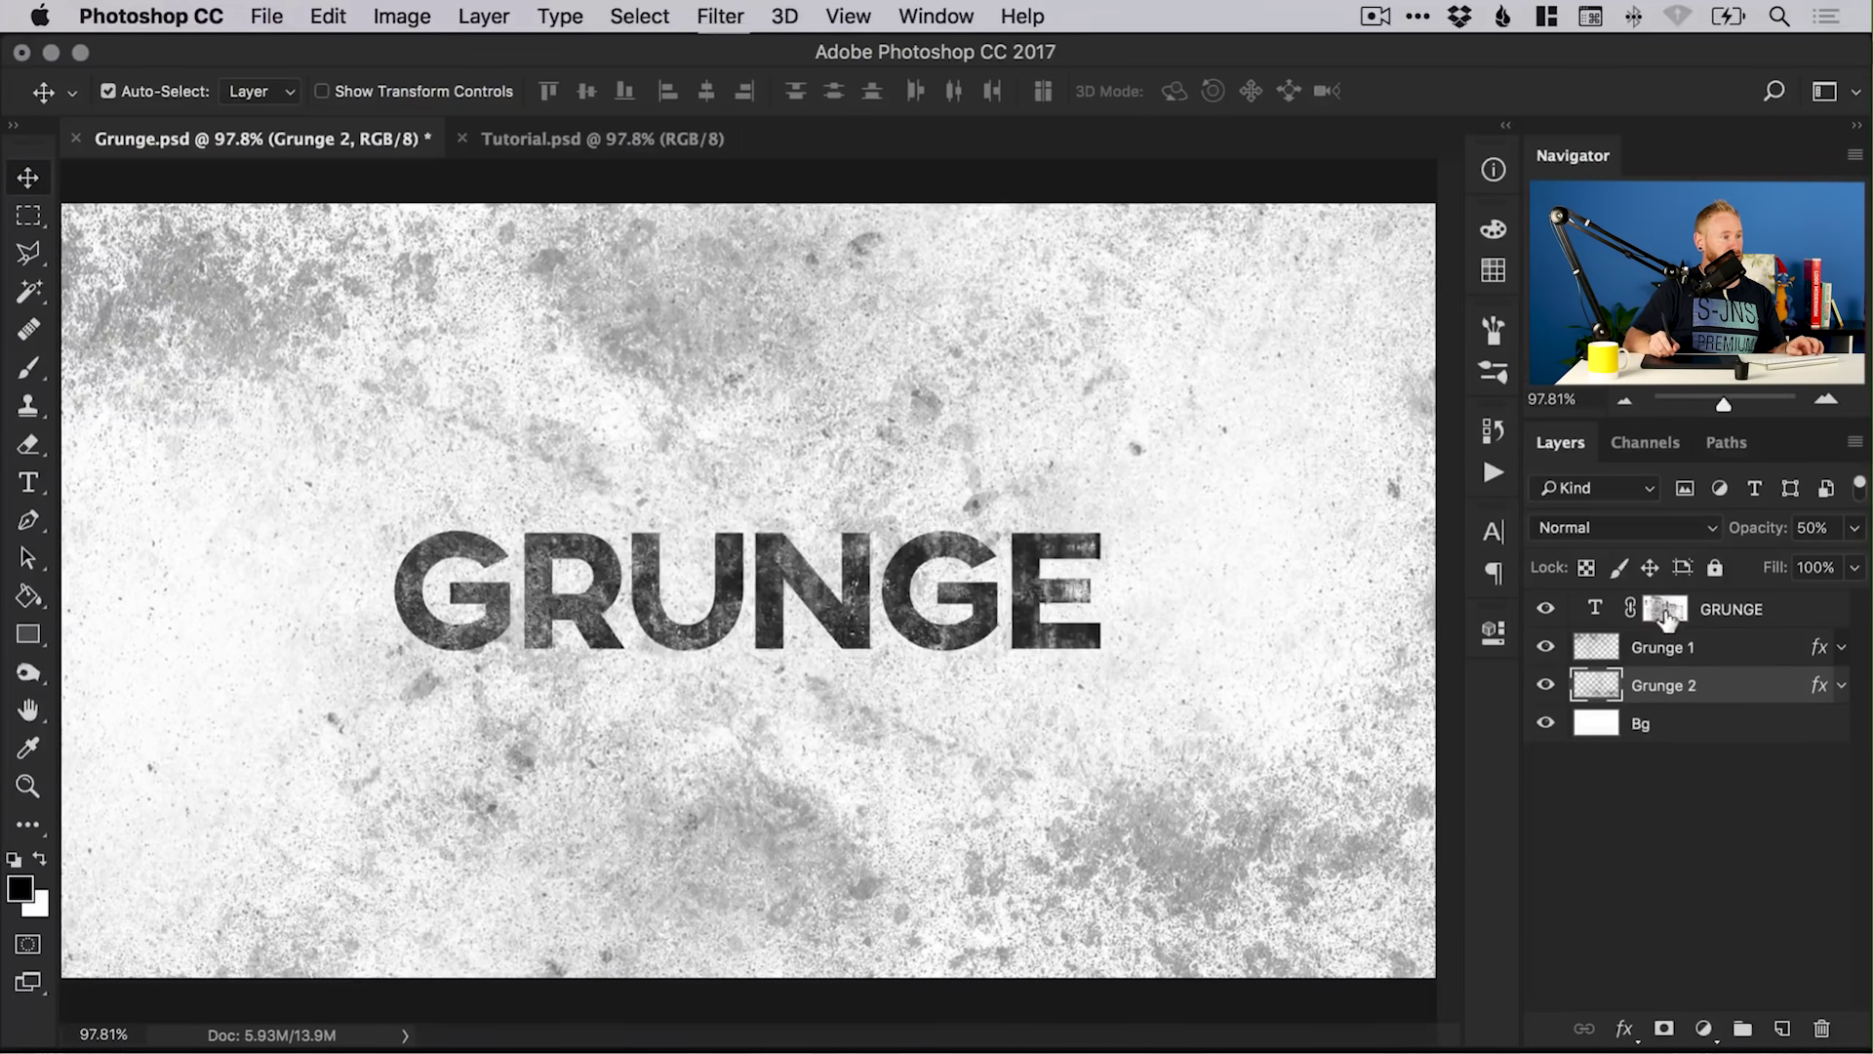
- Hide and reshow the Grunge 1 and Grunge 2 texture layers, then save the example document
click(1545, 647)
click(1545, 685)
click(1545, 685)
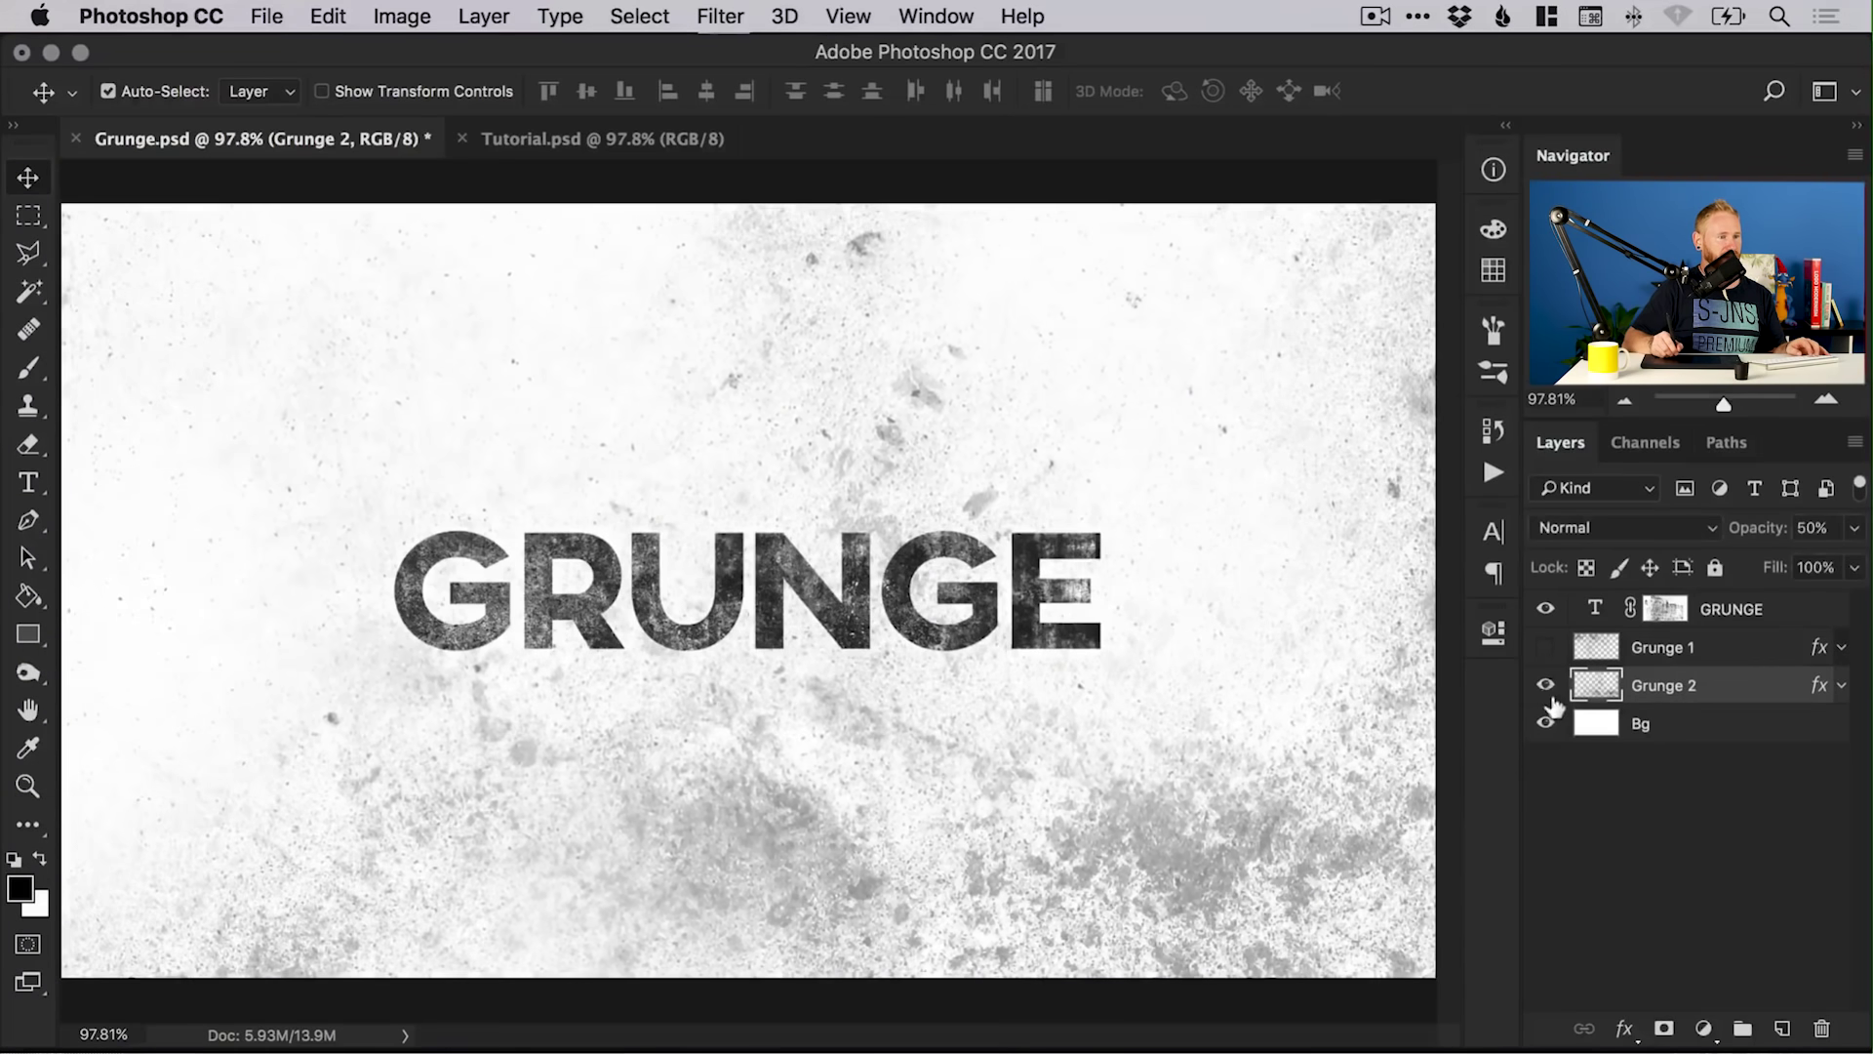
click(1547, 648)
key(super+s)
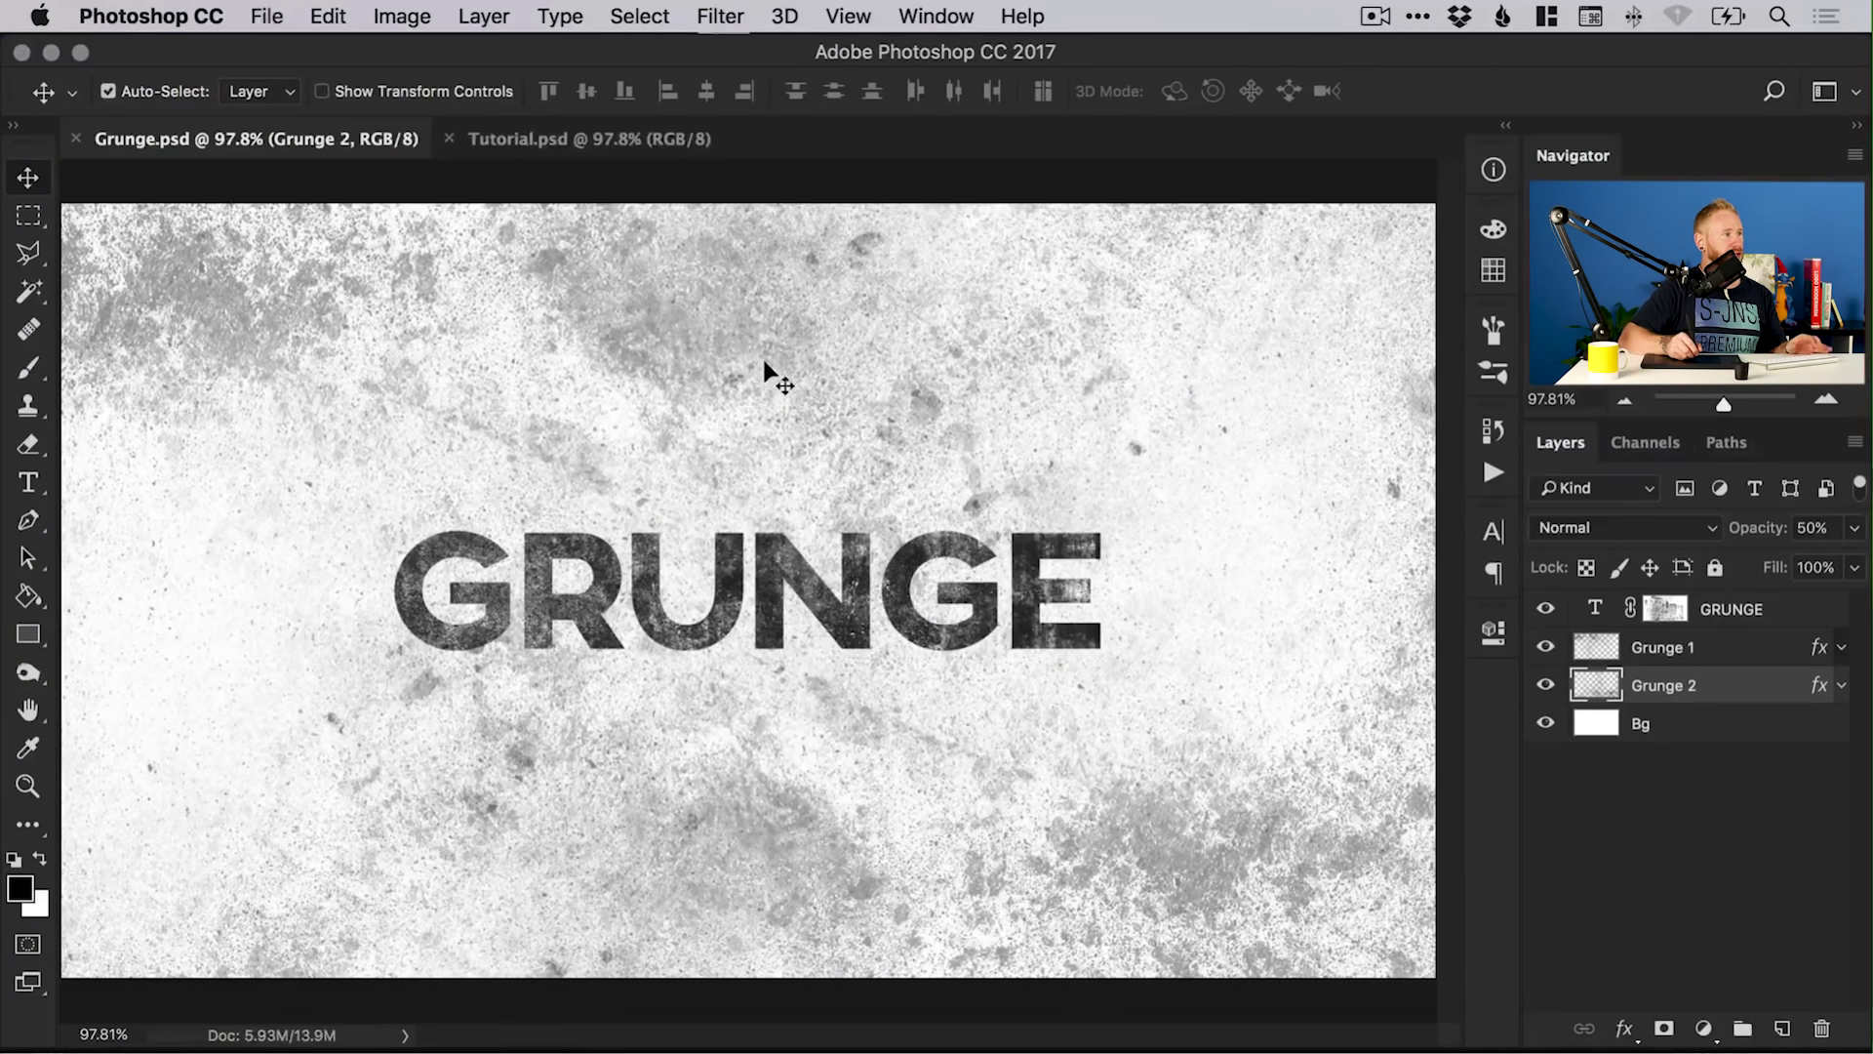
- Switch to Tutorial.psd and check its canvas size without changing it
click(573, 141)
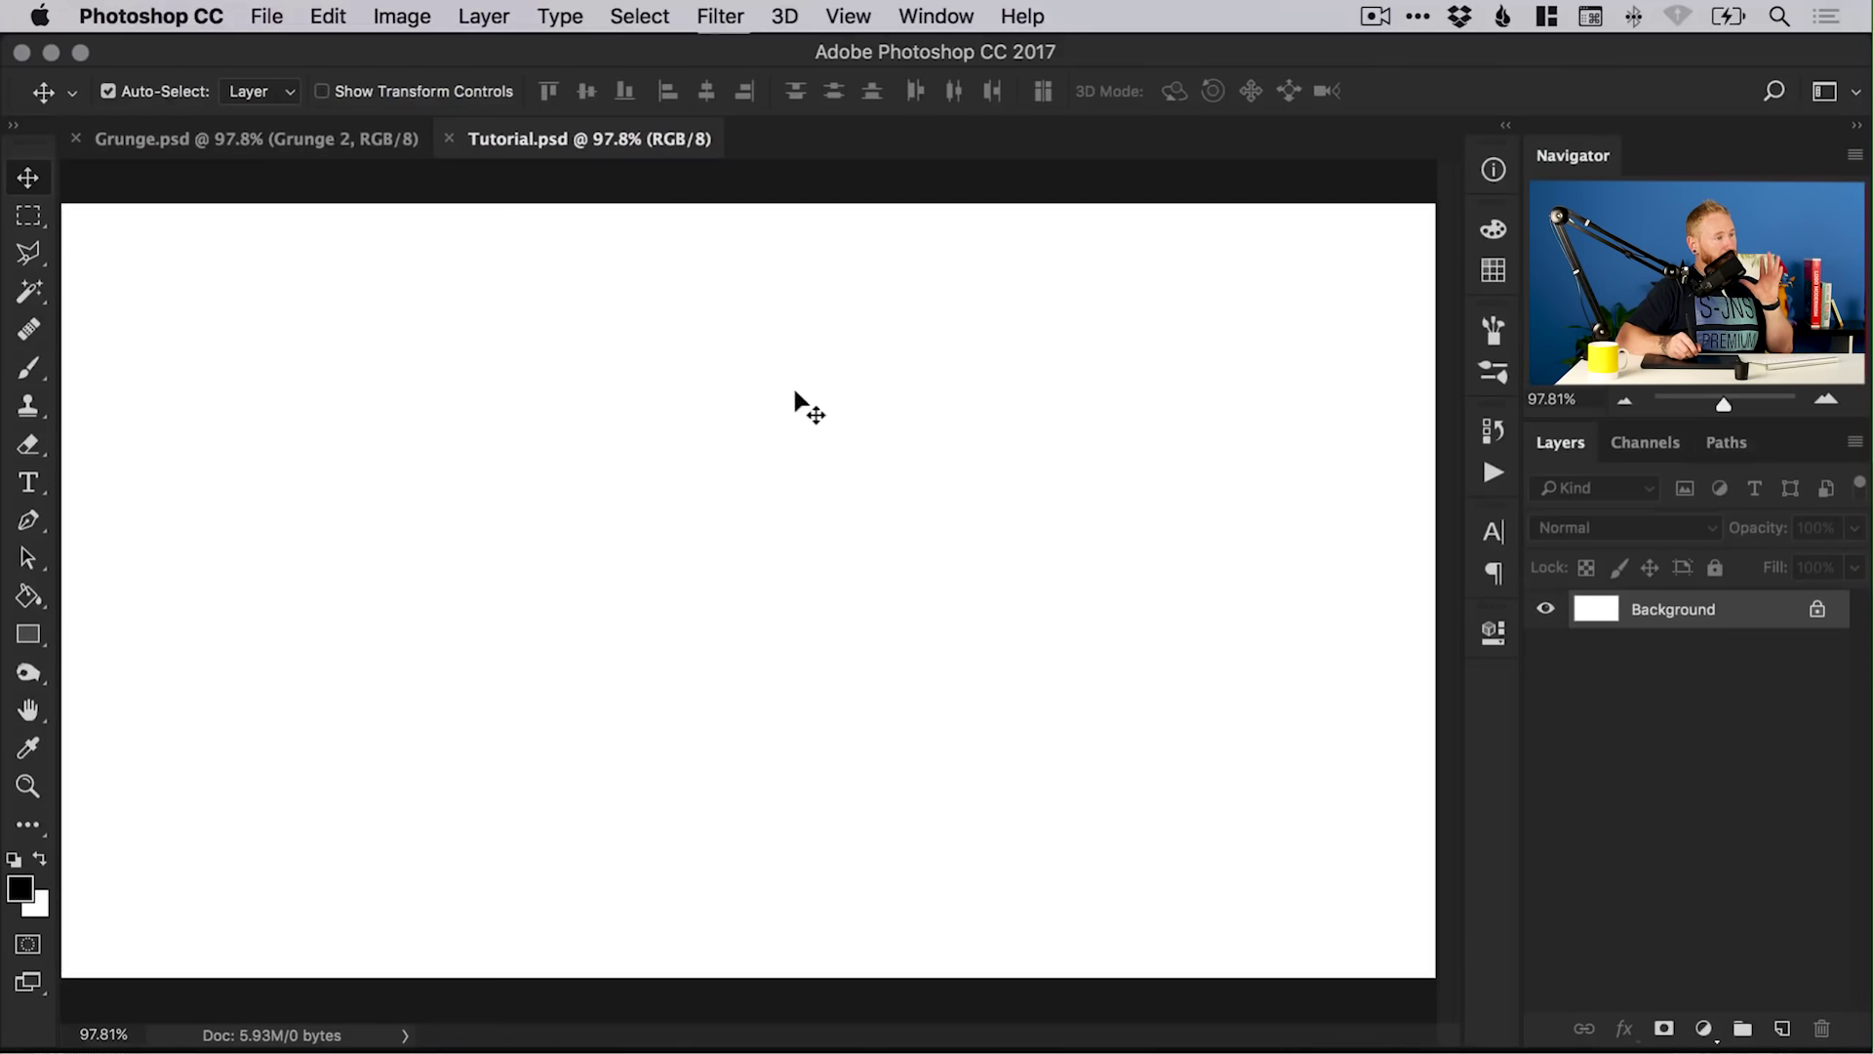
key(super+alt+c)
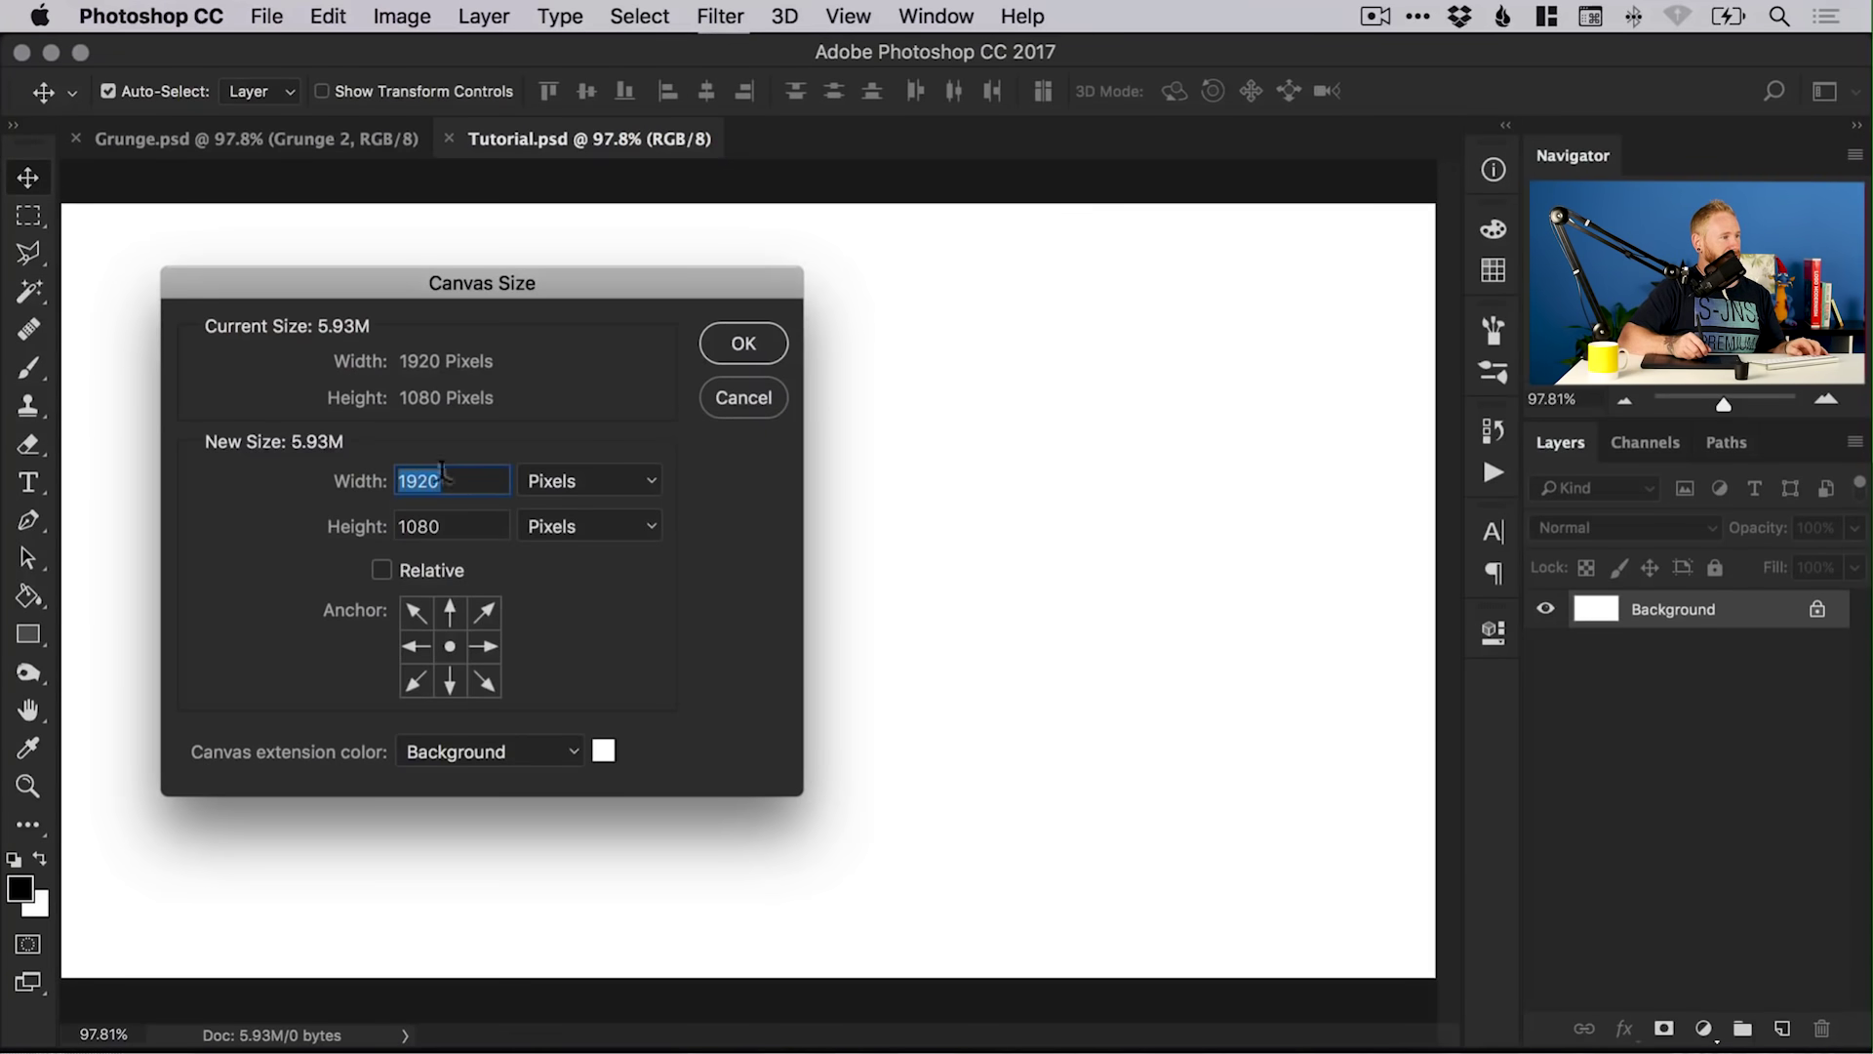
click(756, 397)
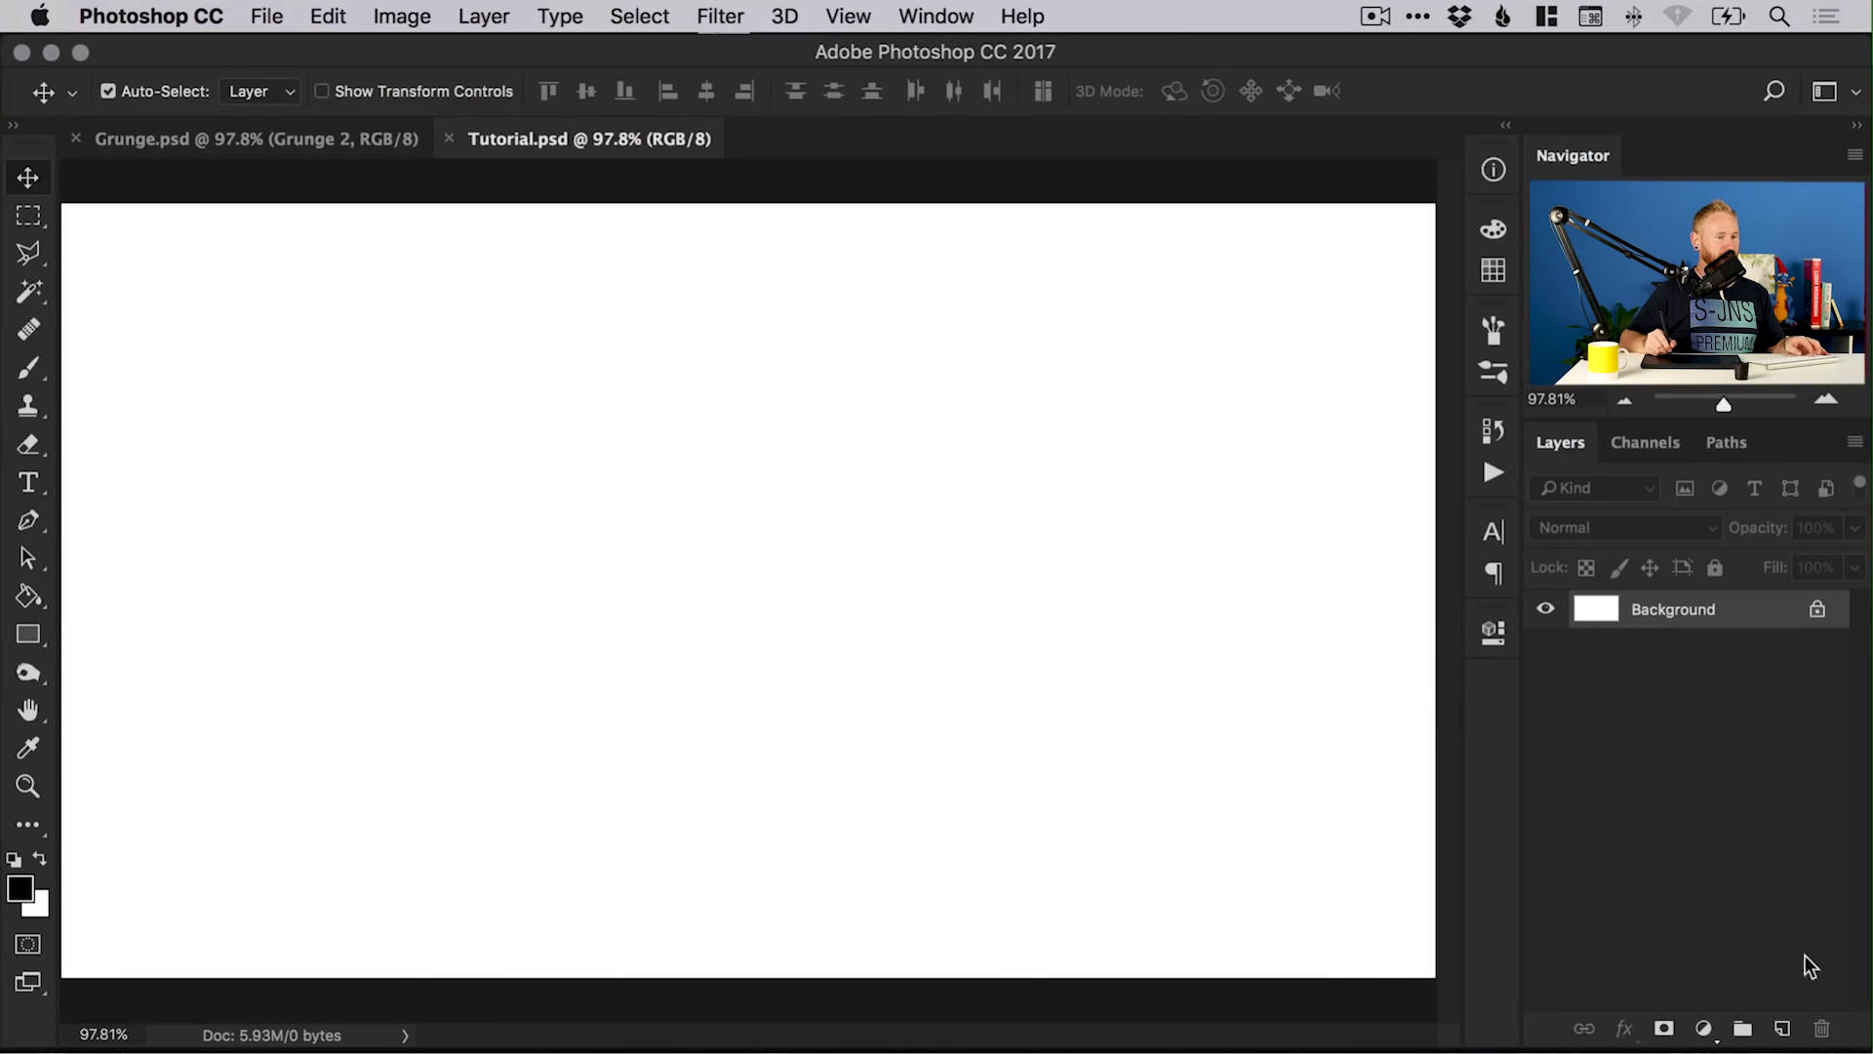
- Add a new layer and type the word GRUNGE on the canvas
click(1780, 1028)
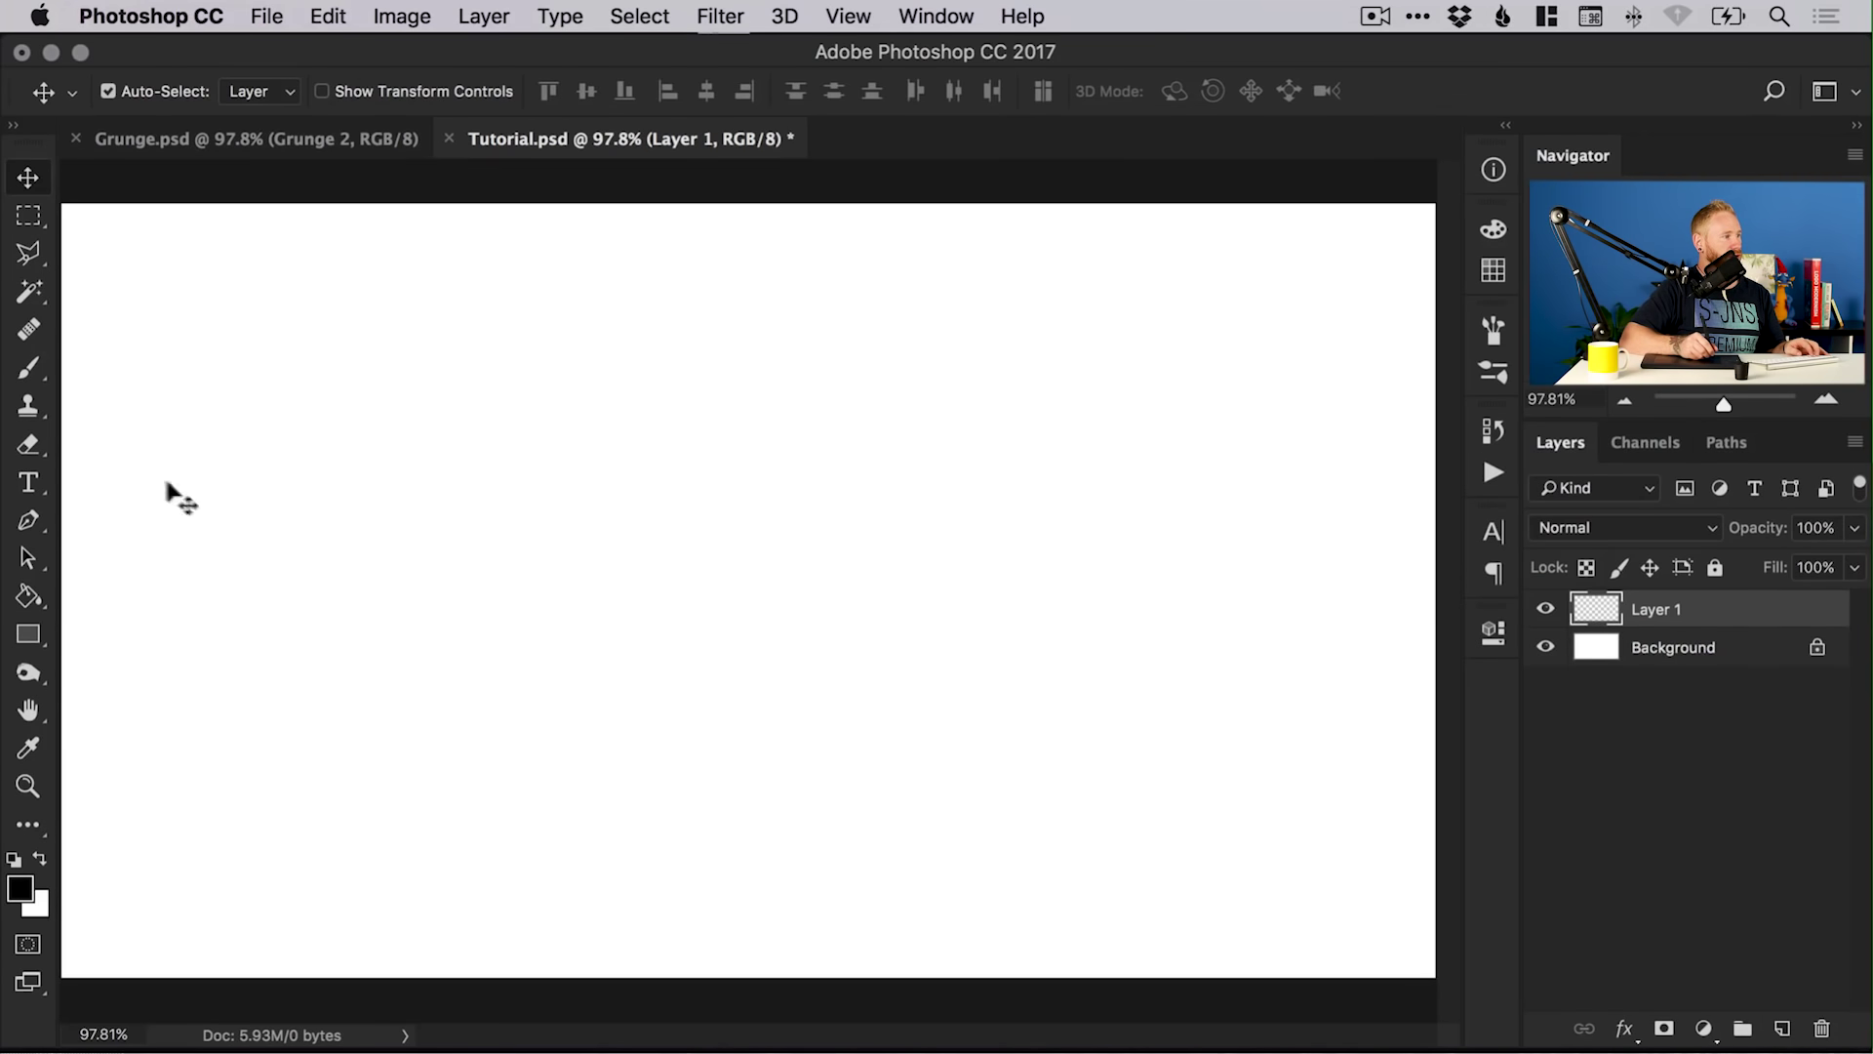
click(30, 482)
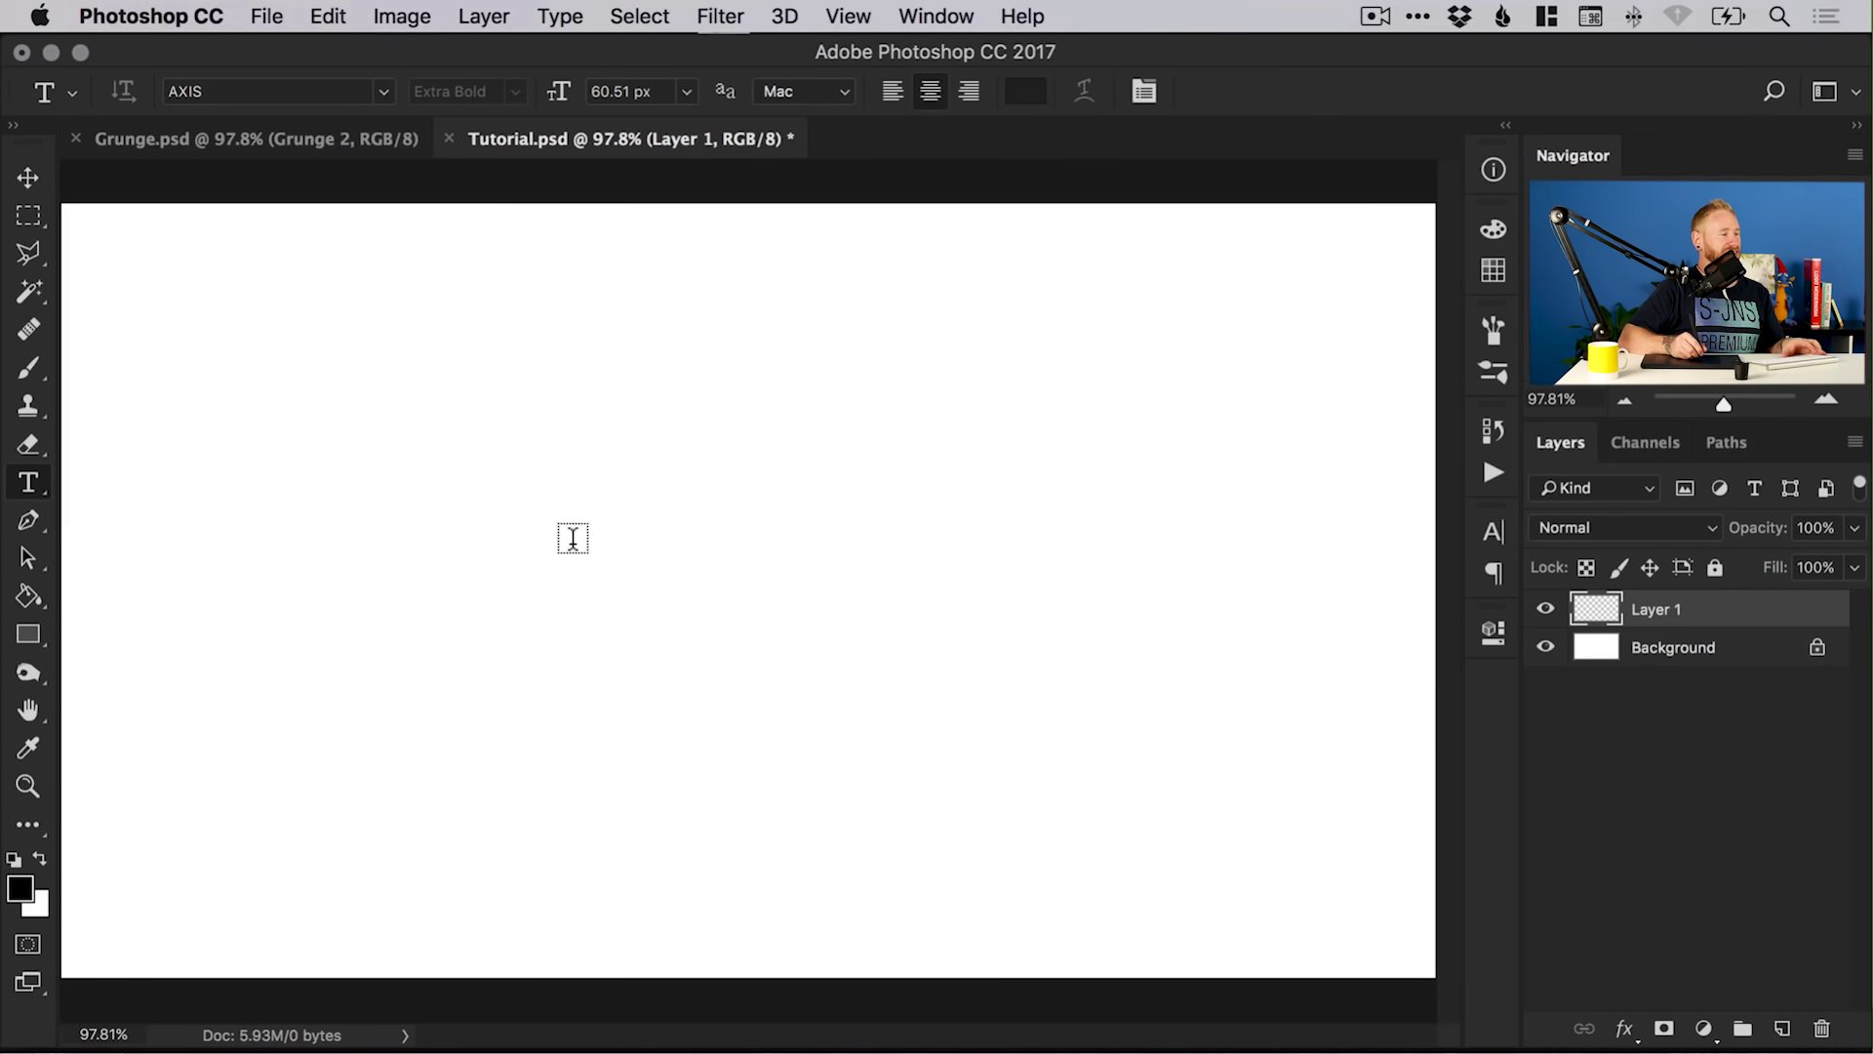
click(572, 541)
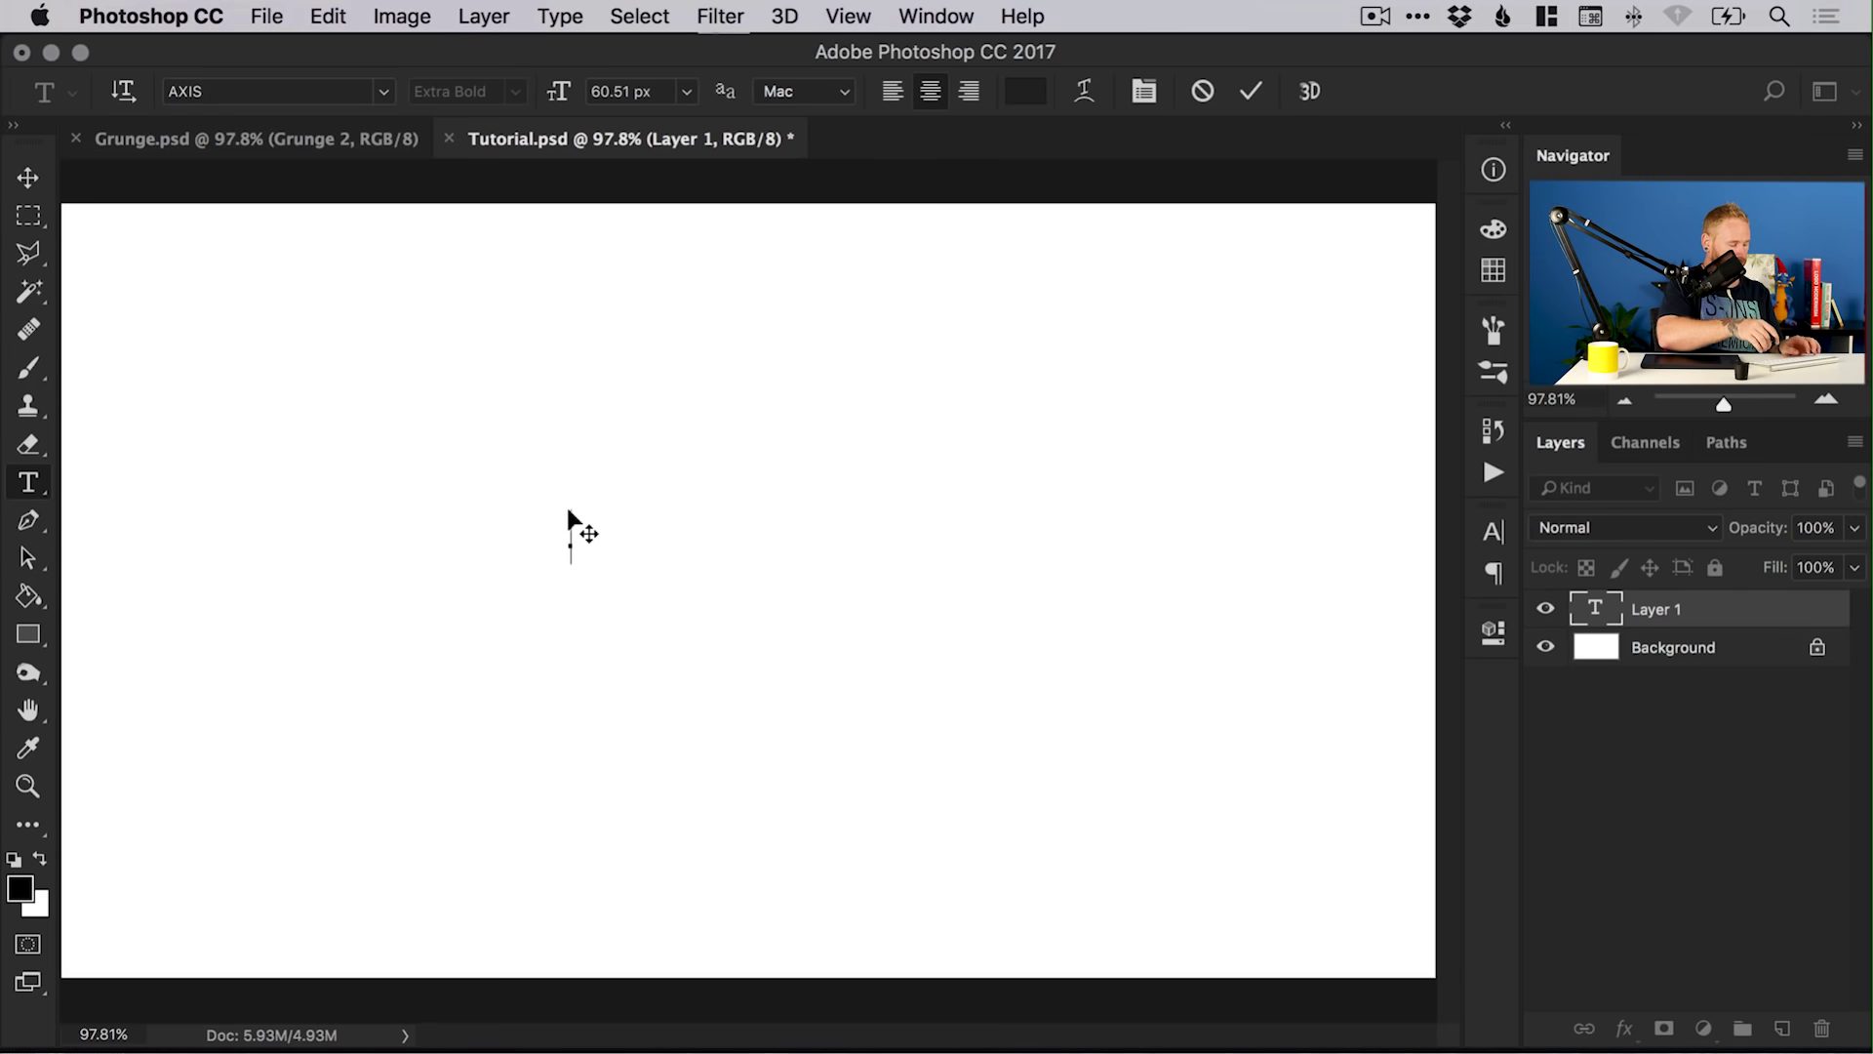
text(GRUNGE)
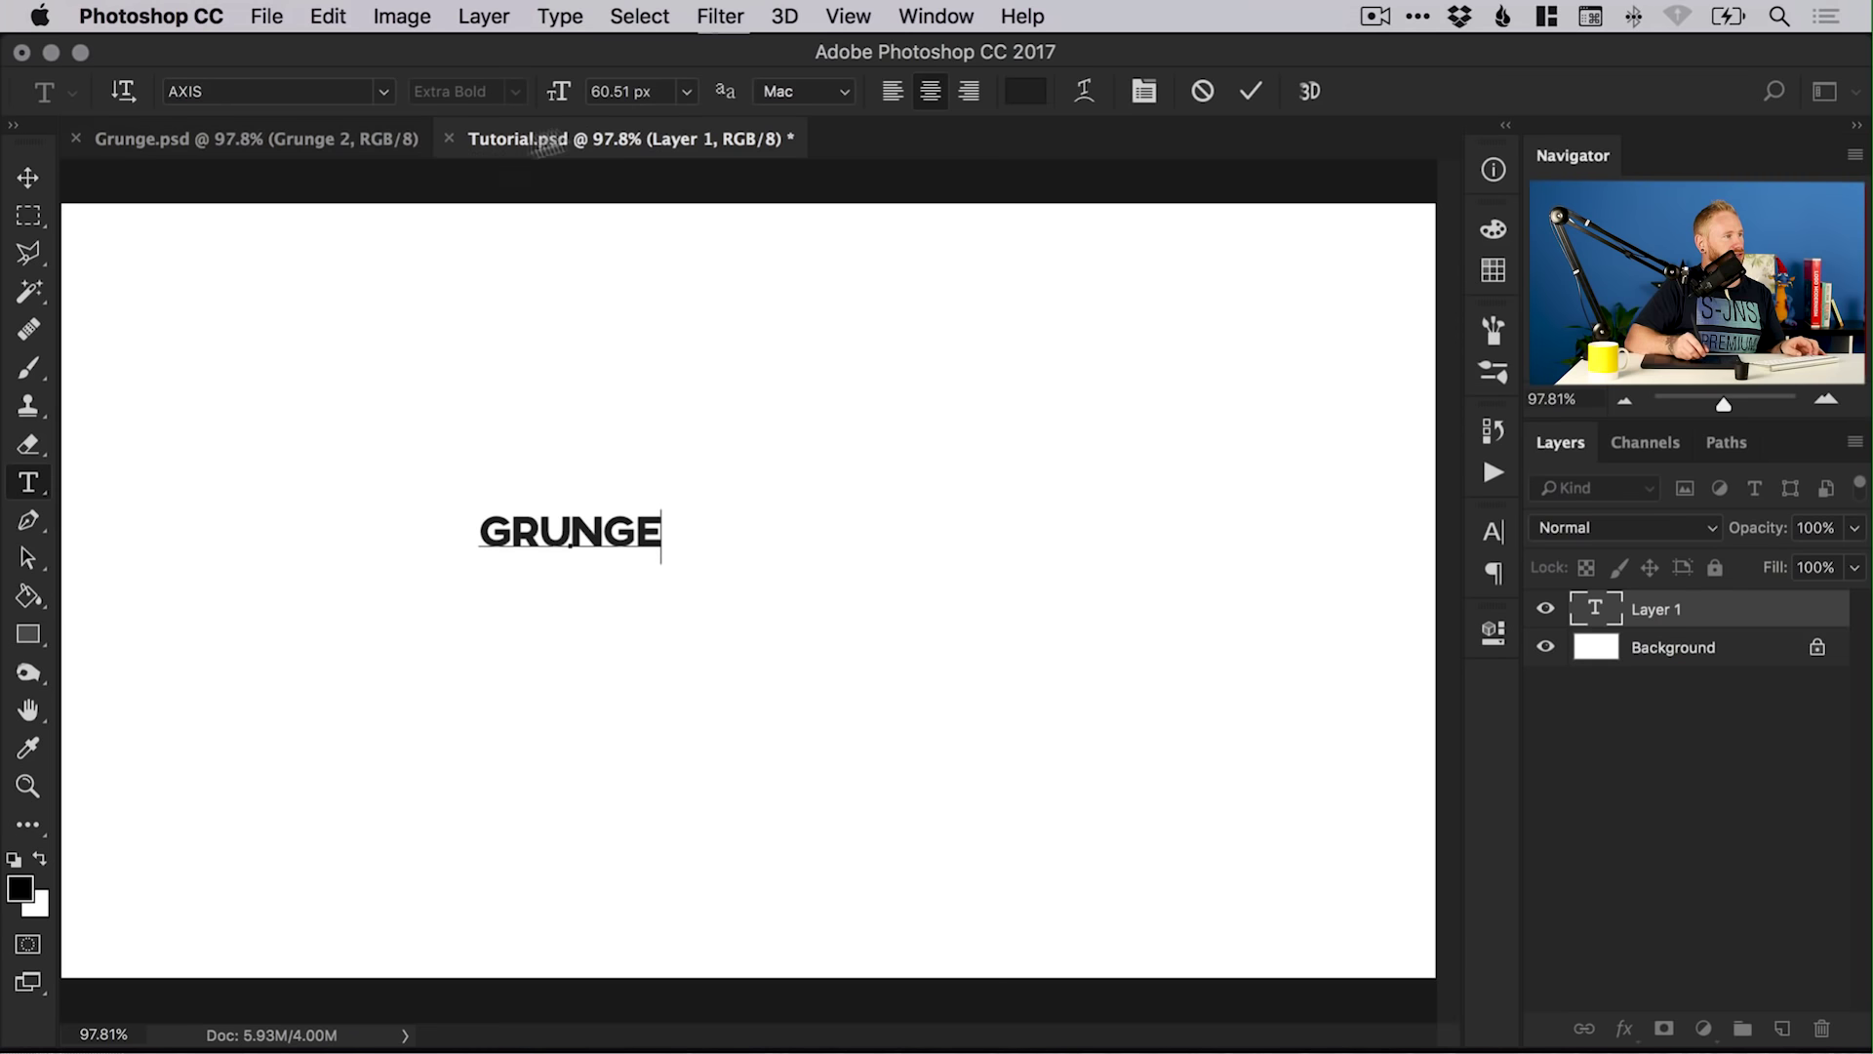
- Set the GRUNGE text to 240 px and move it to the canvas centre
key(super+a)
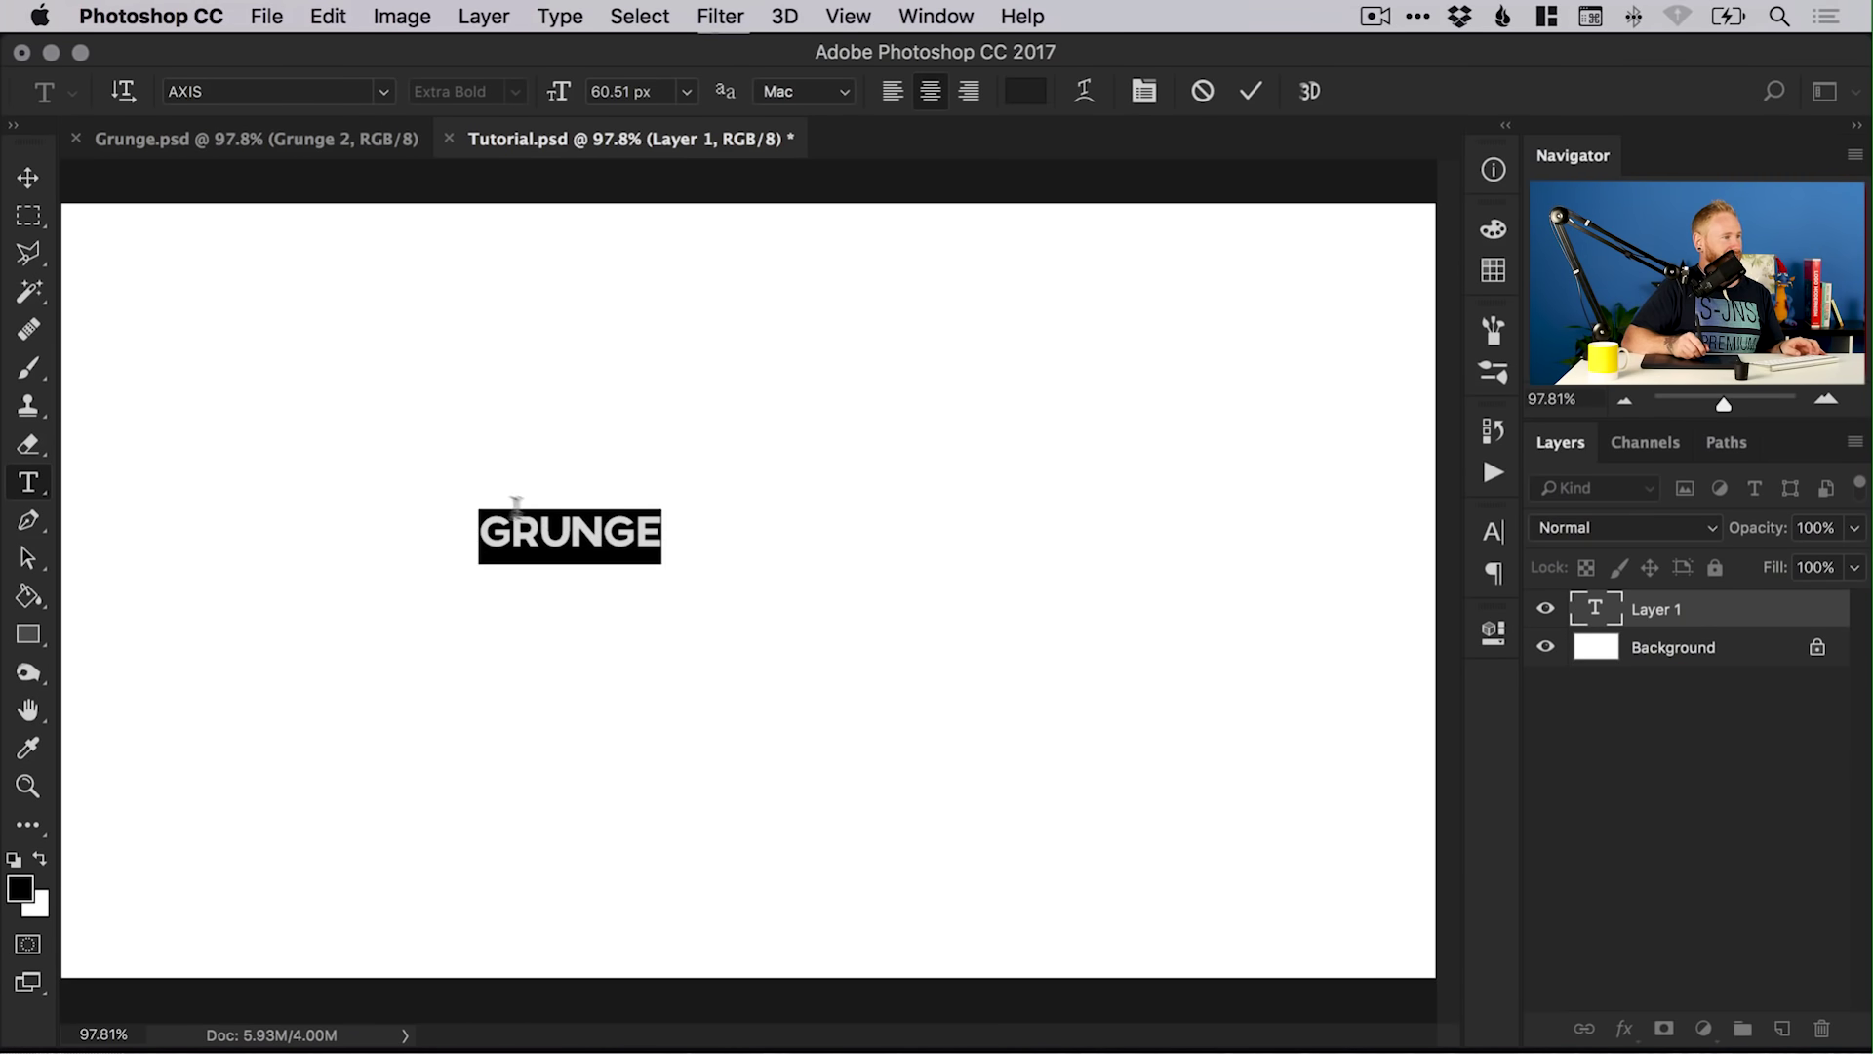
click(650, 91)
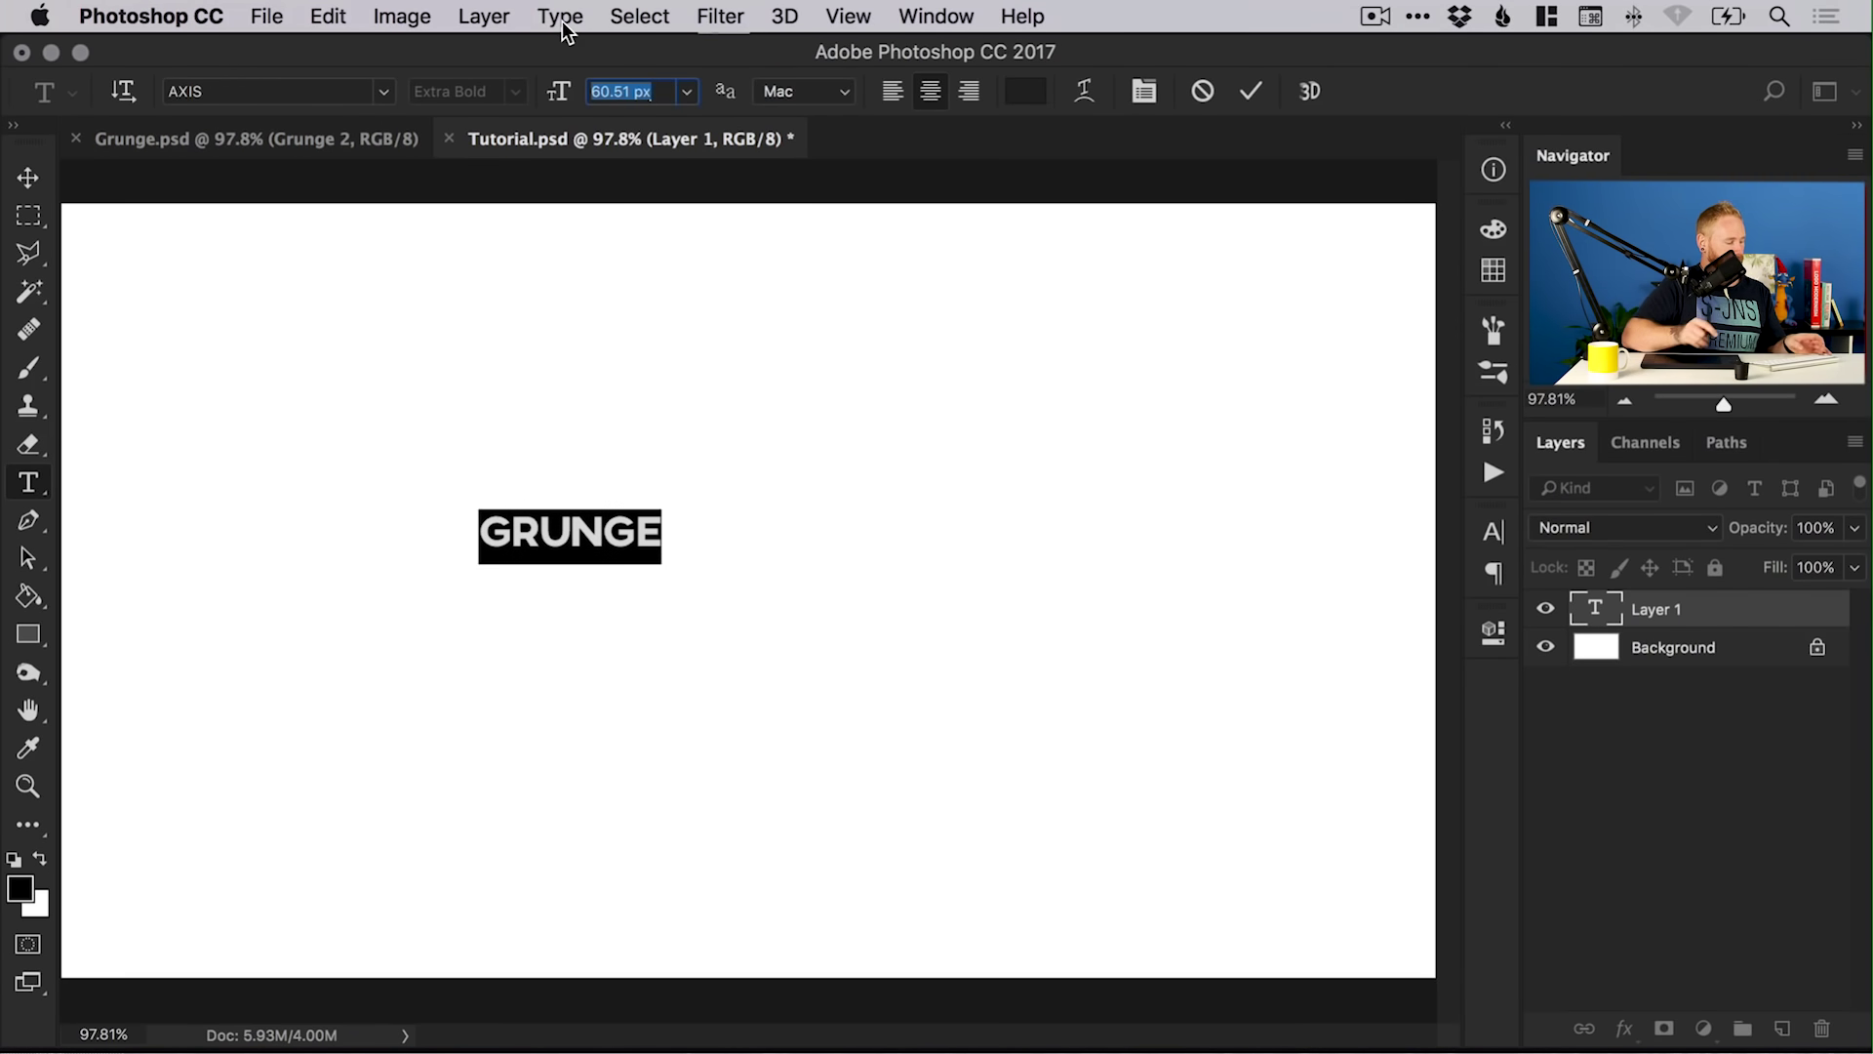
text(240)
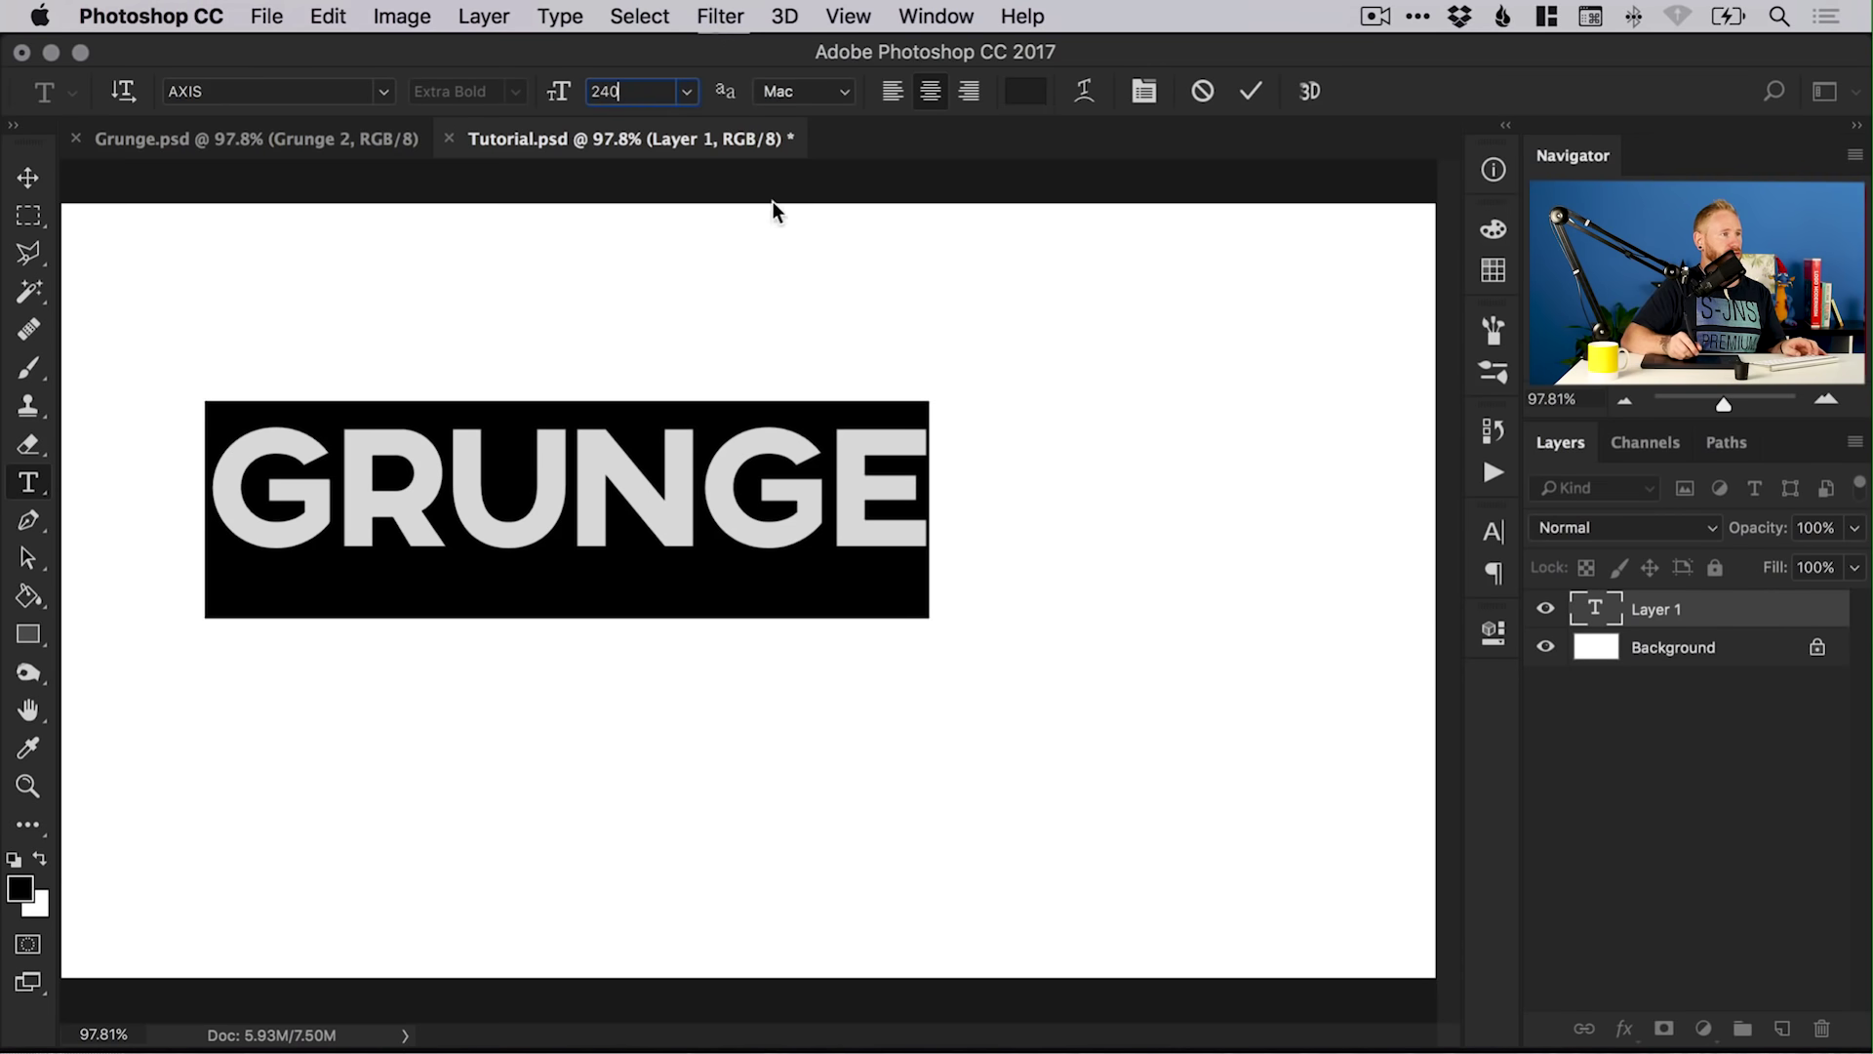
click(28, 181)
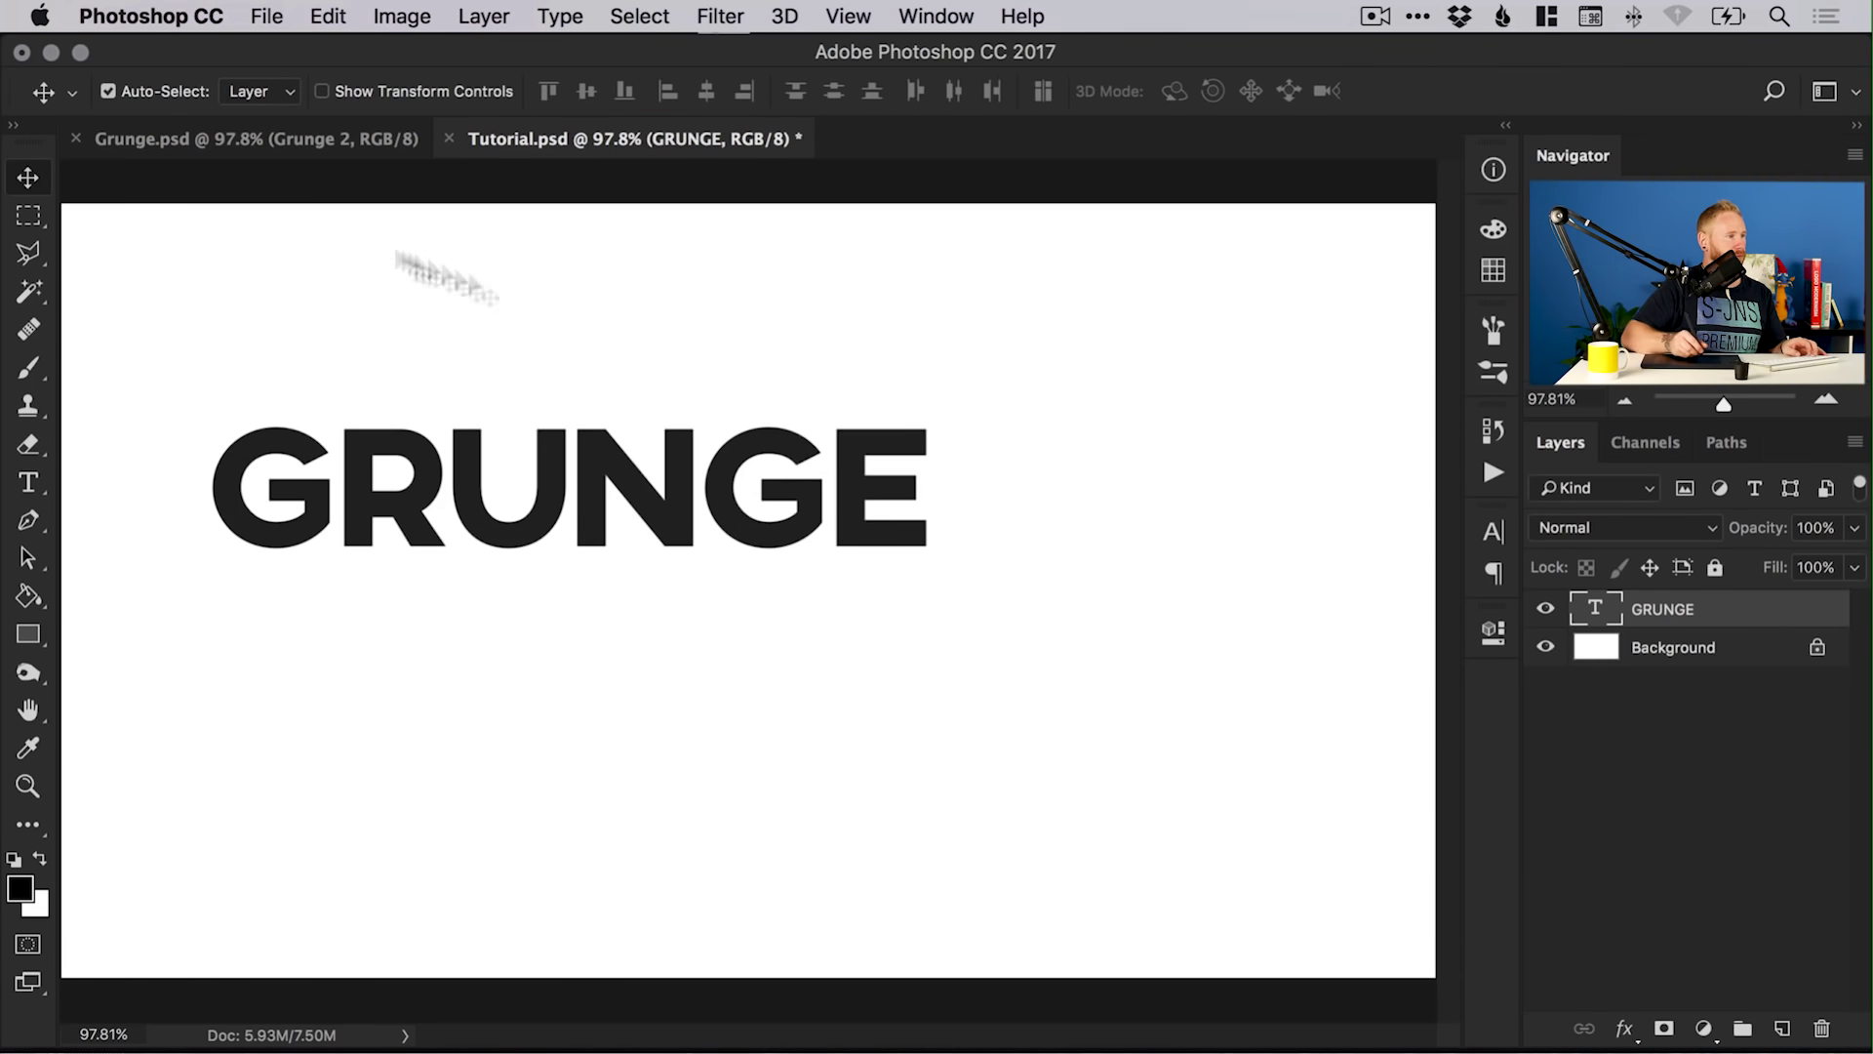
drag(767, 535, 928, 636)
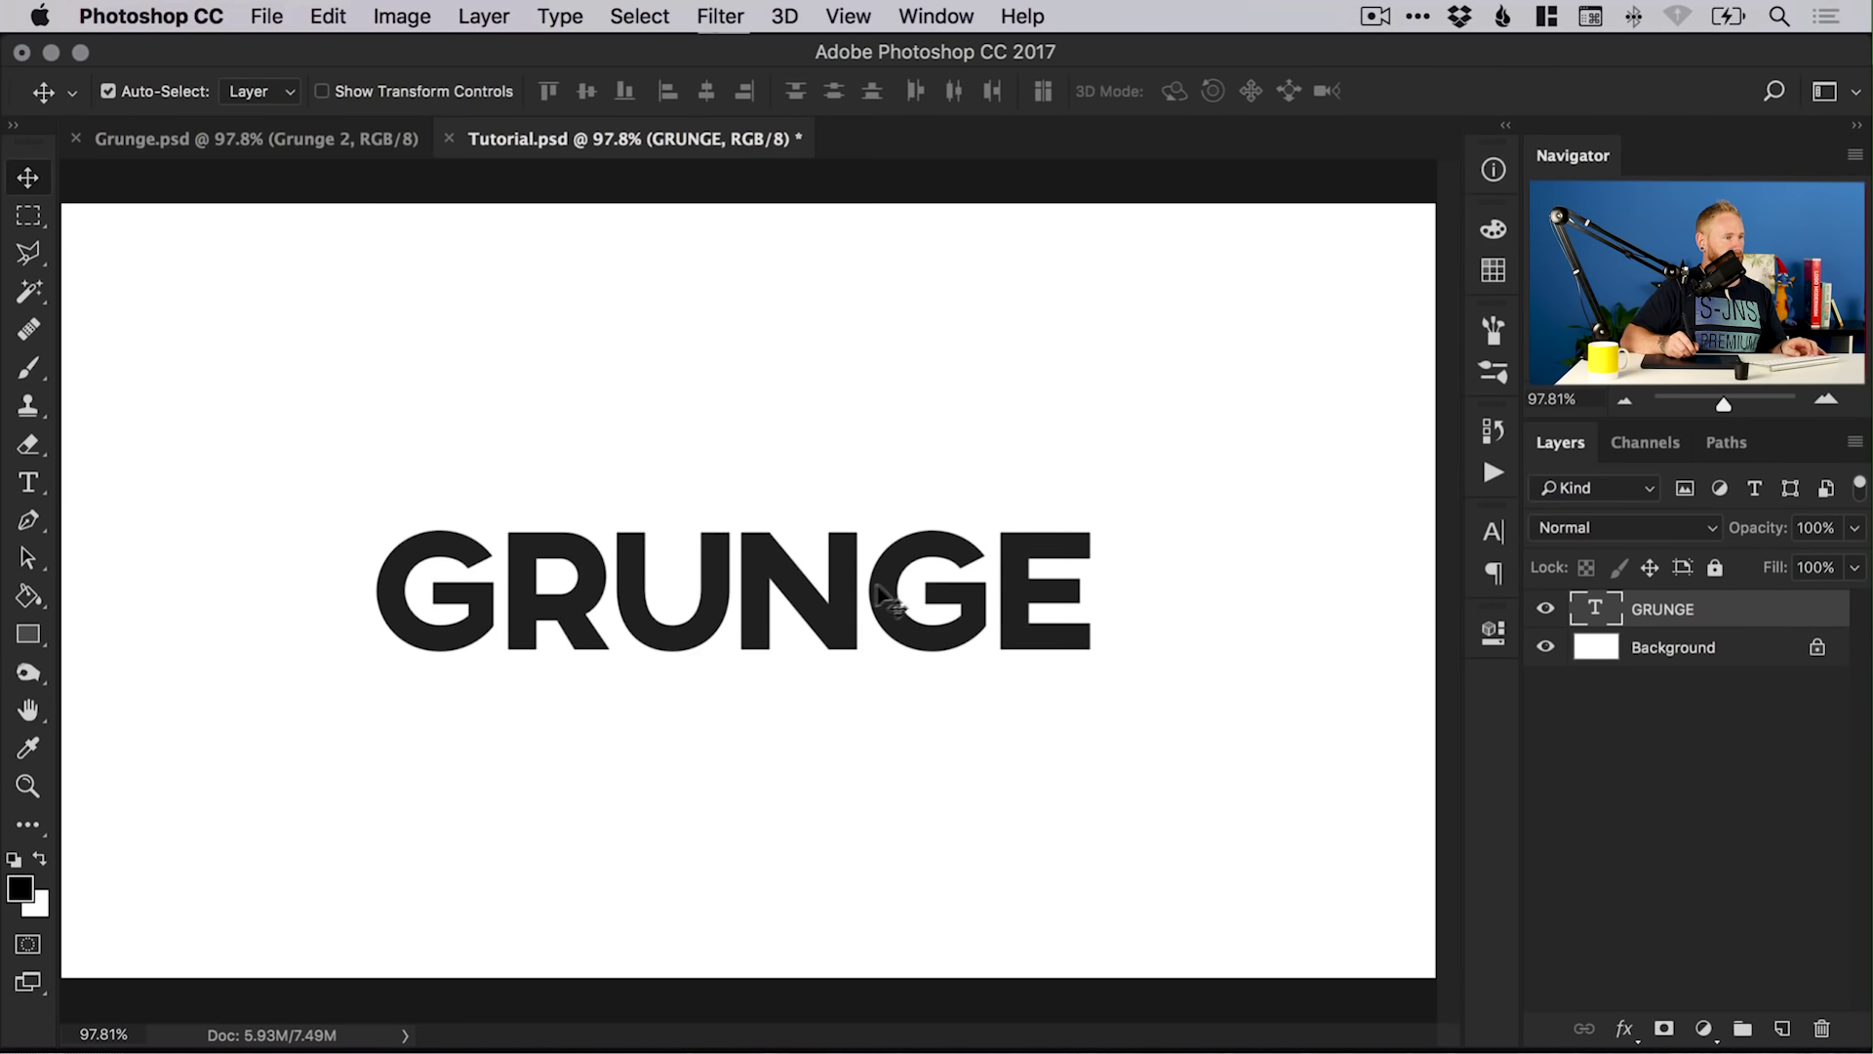
- Try replacing the word with HELLO, then undo to restore GRUNGE
click(29, 482)
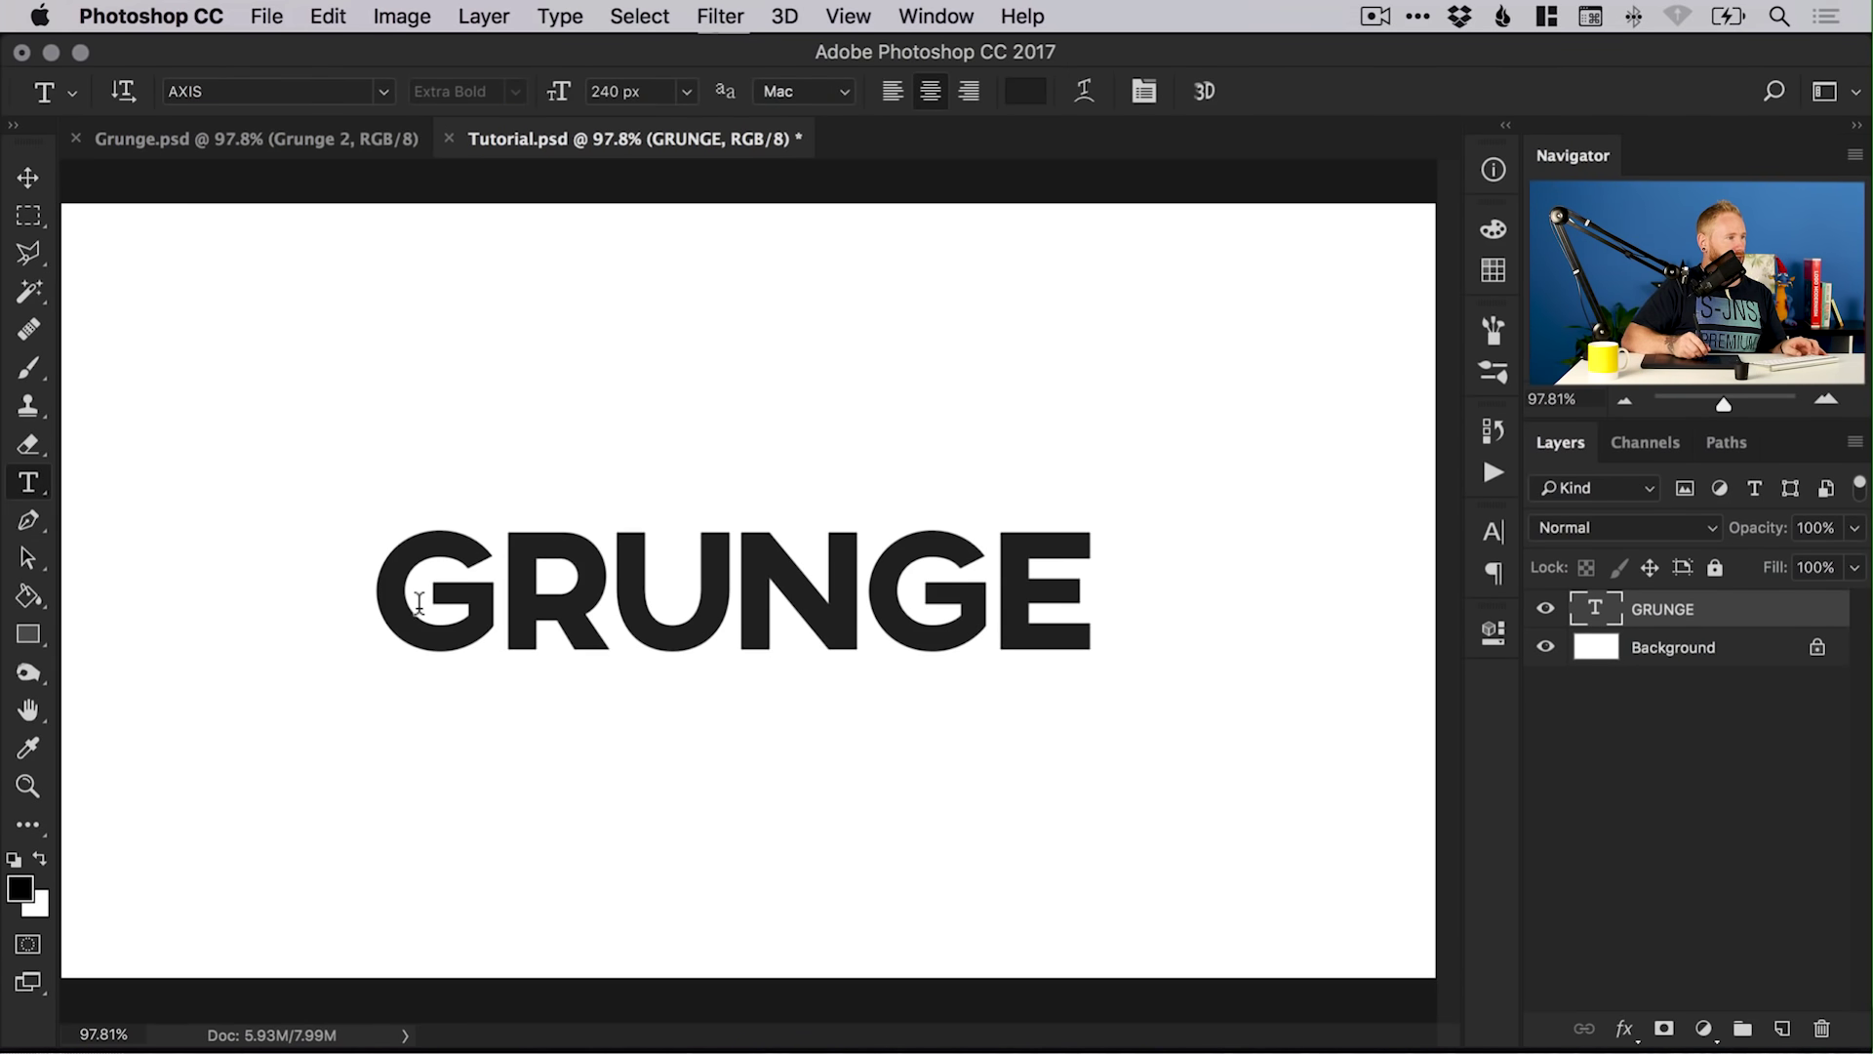
drag(420, 602, 949, 284)
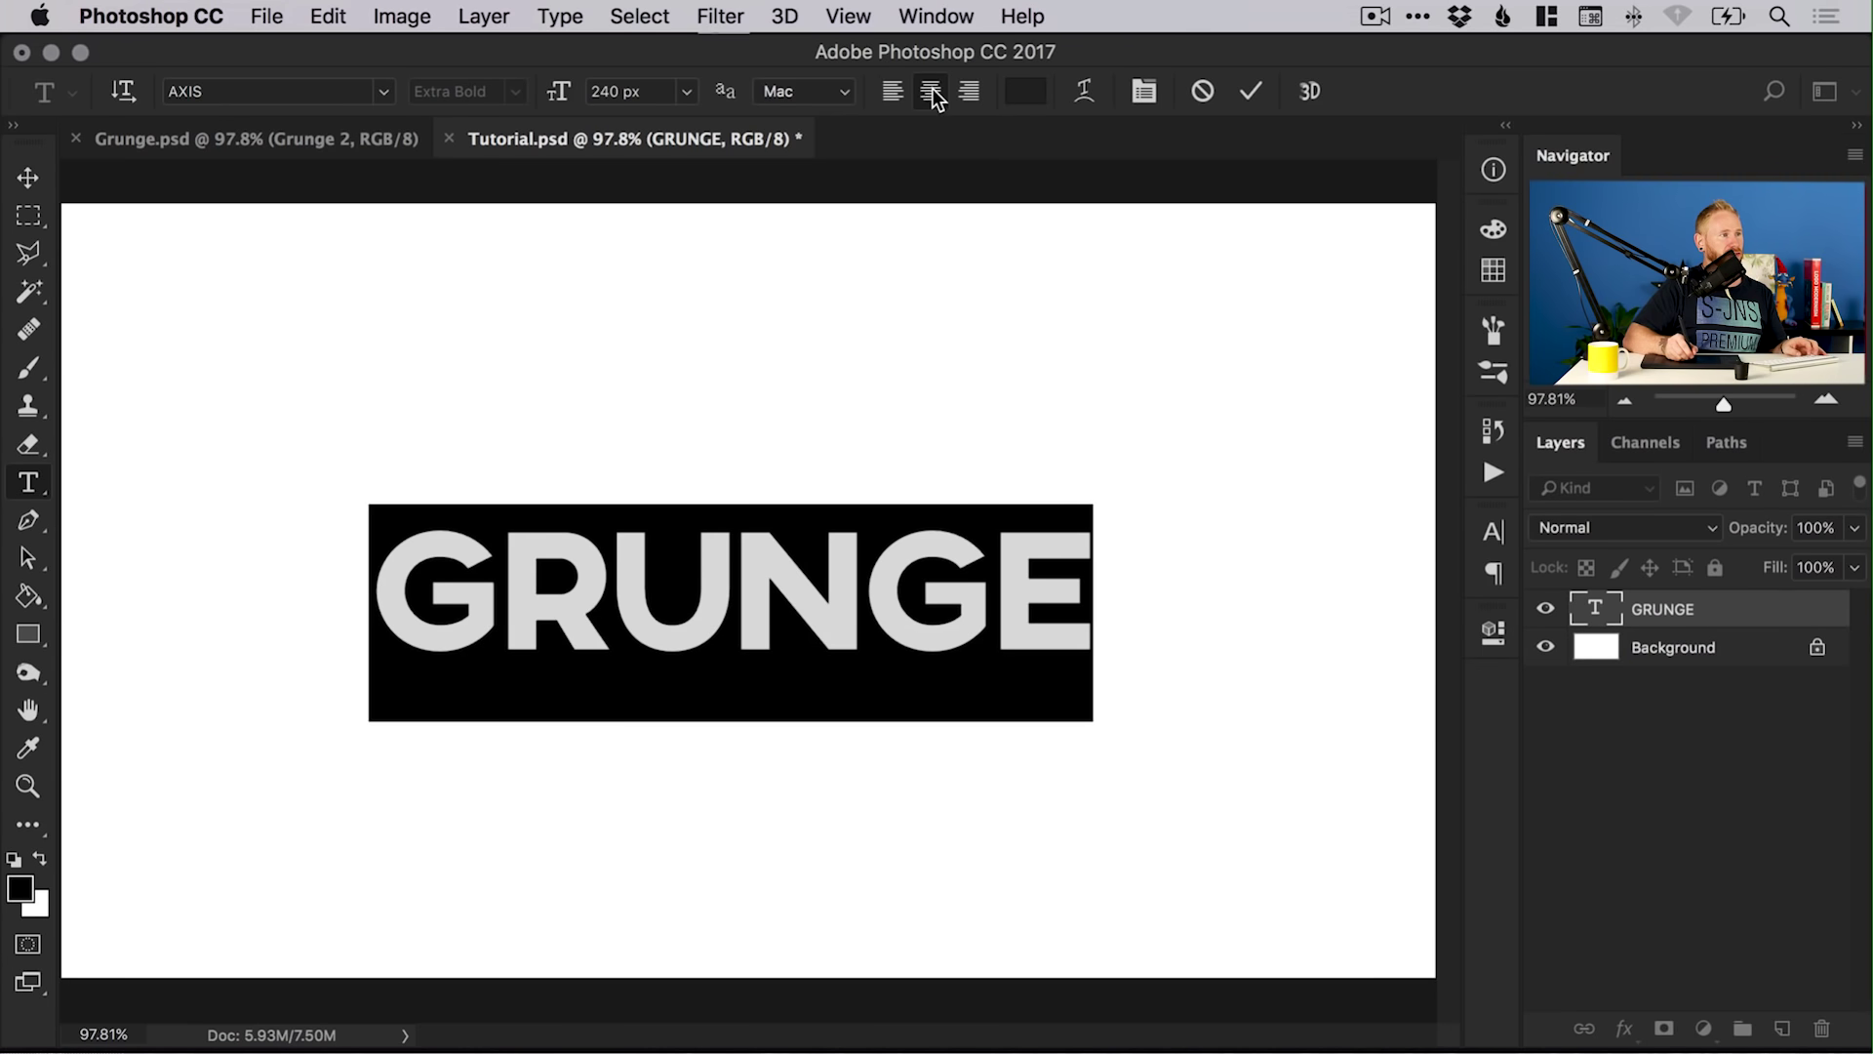
text(H)
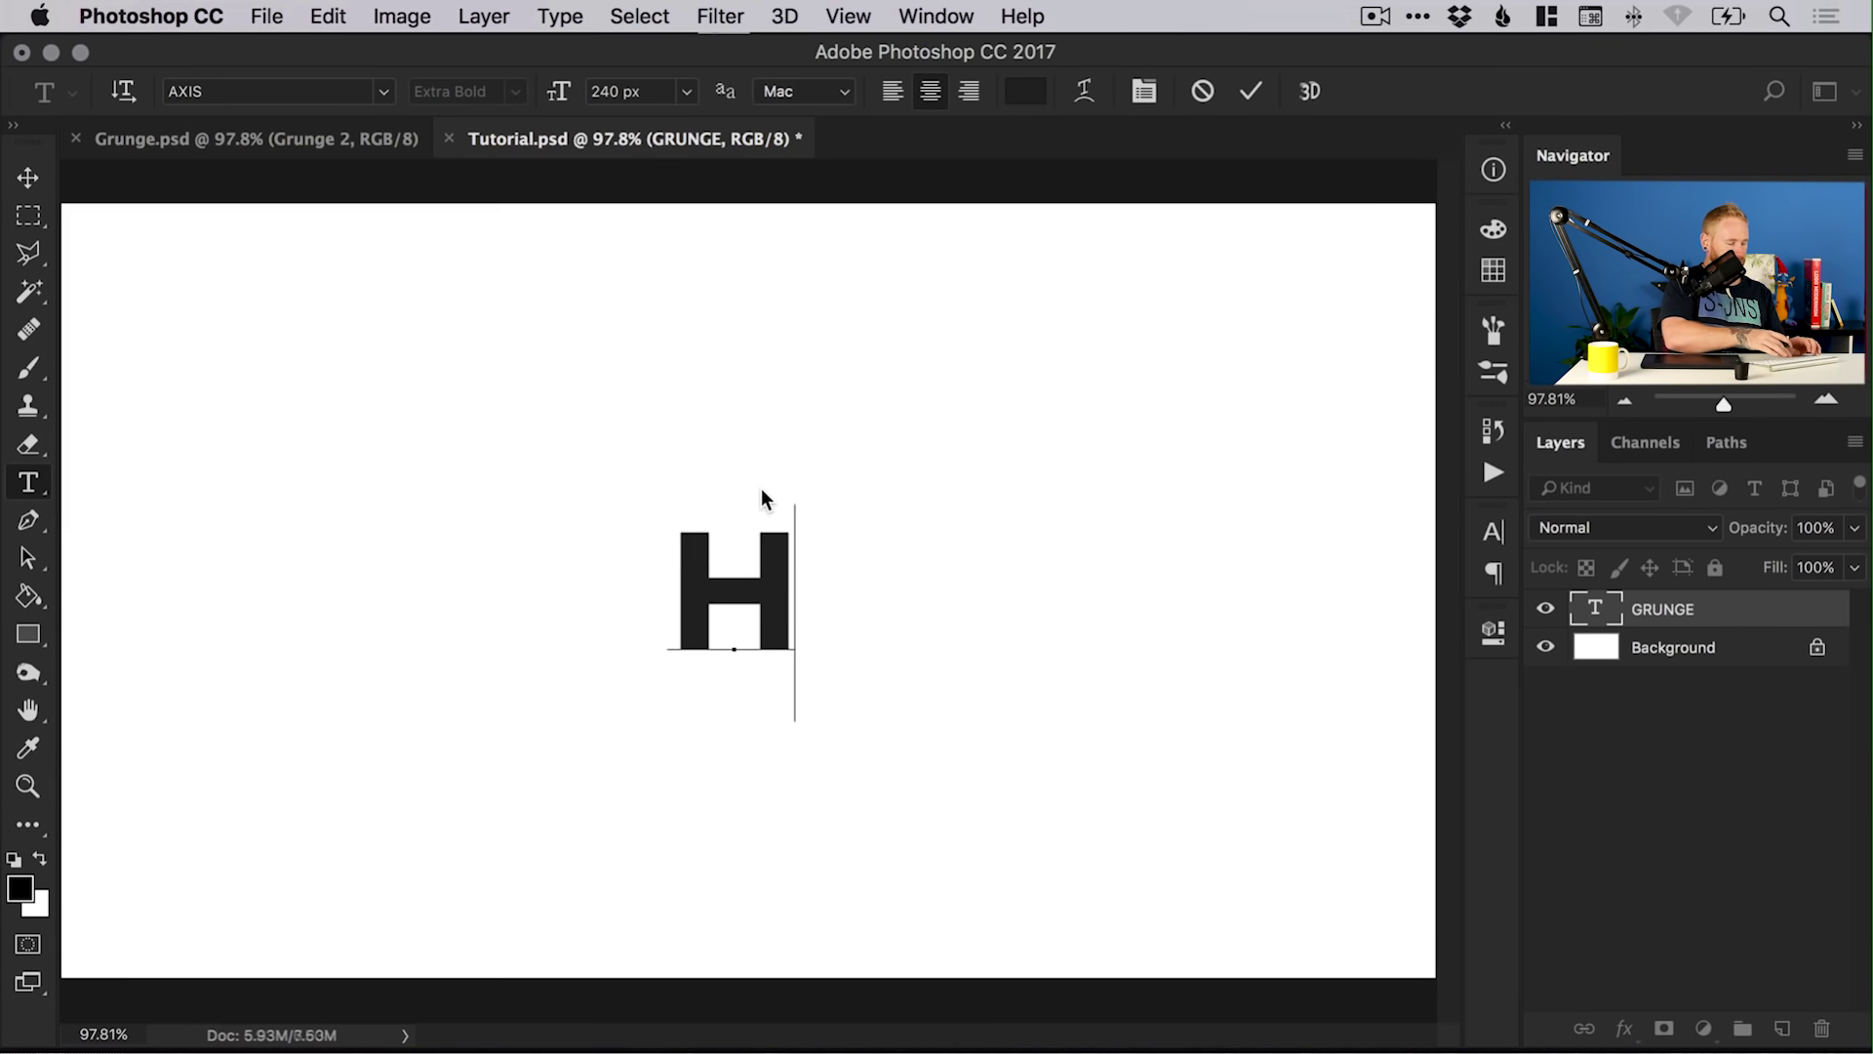
text(ELLO)
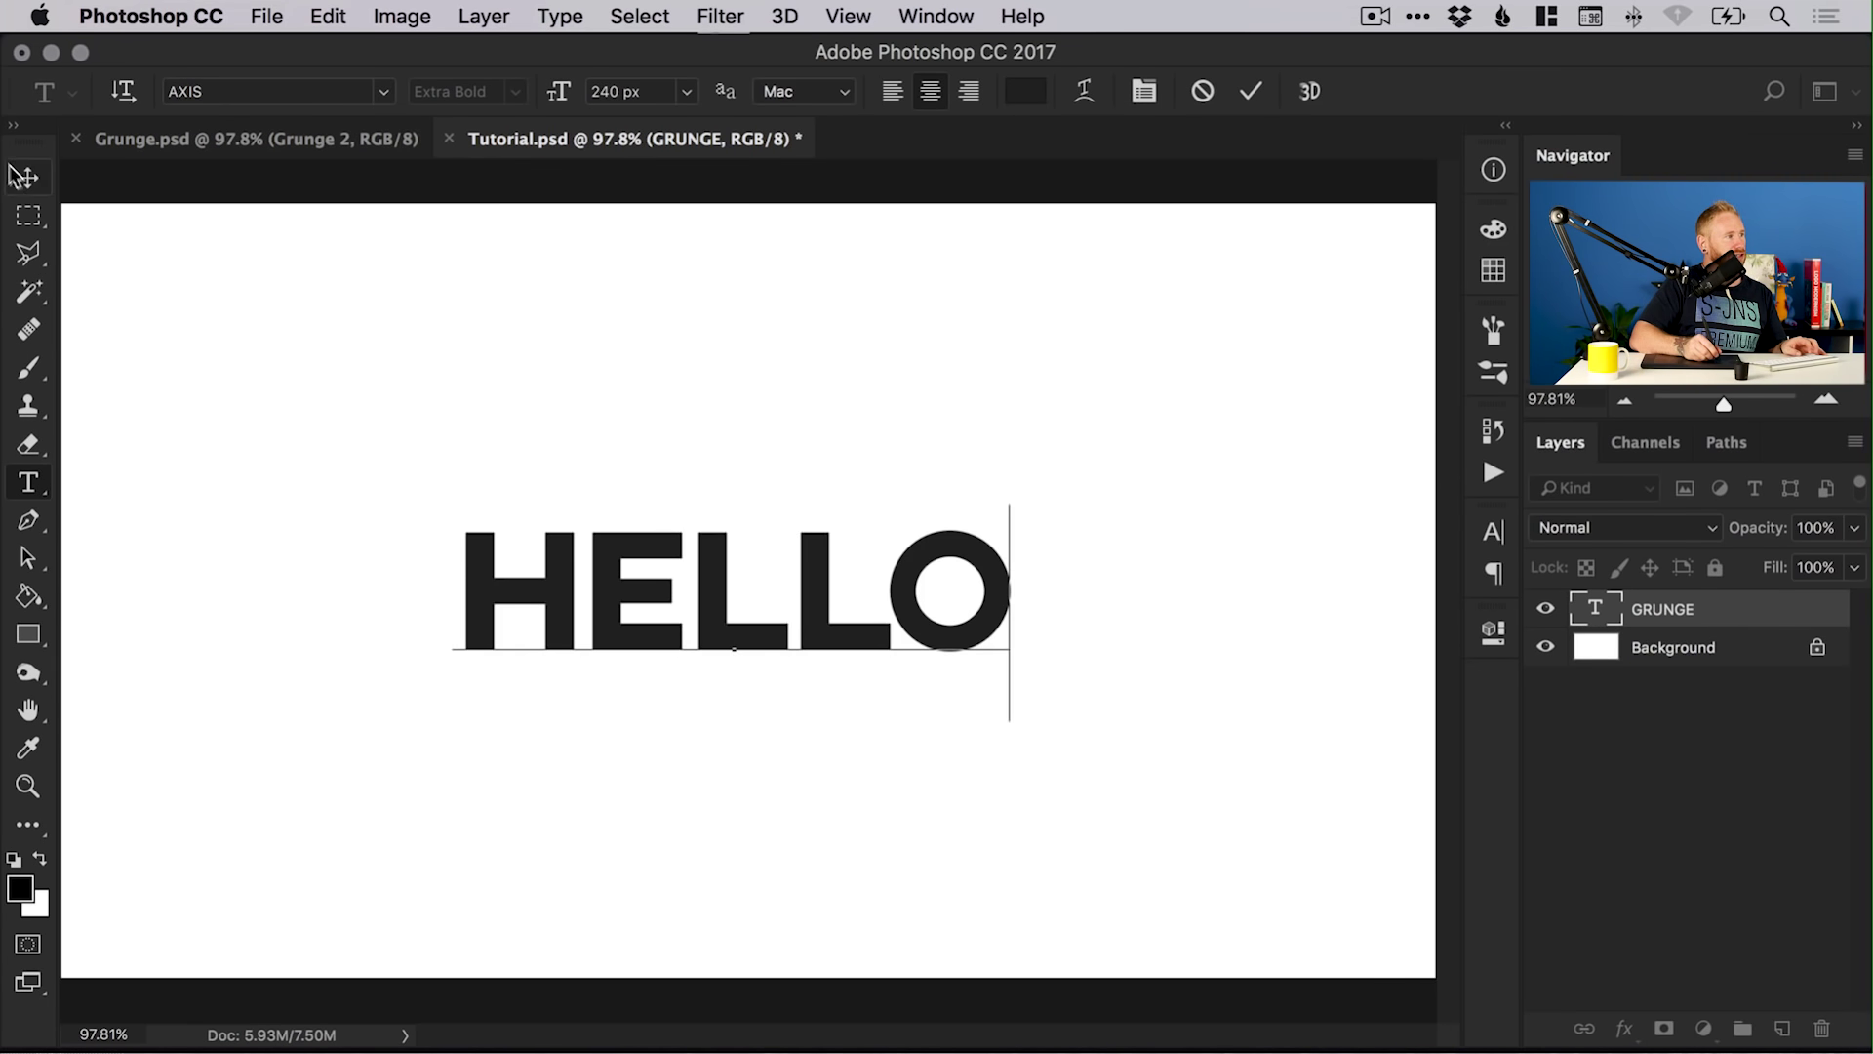
click(22, 176)
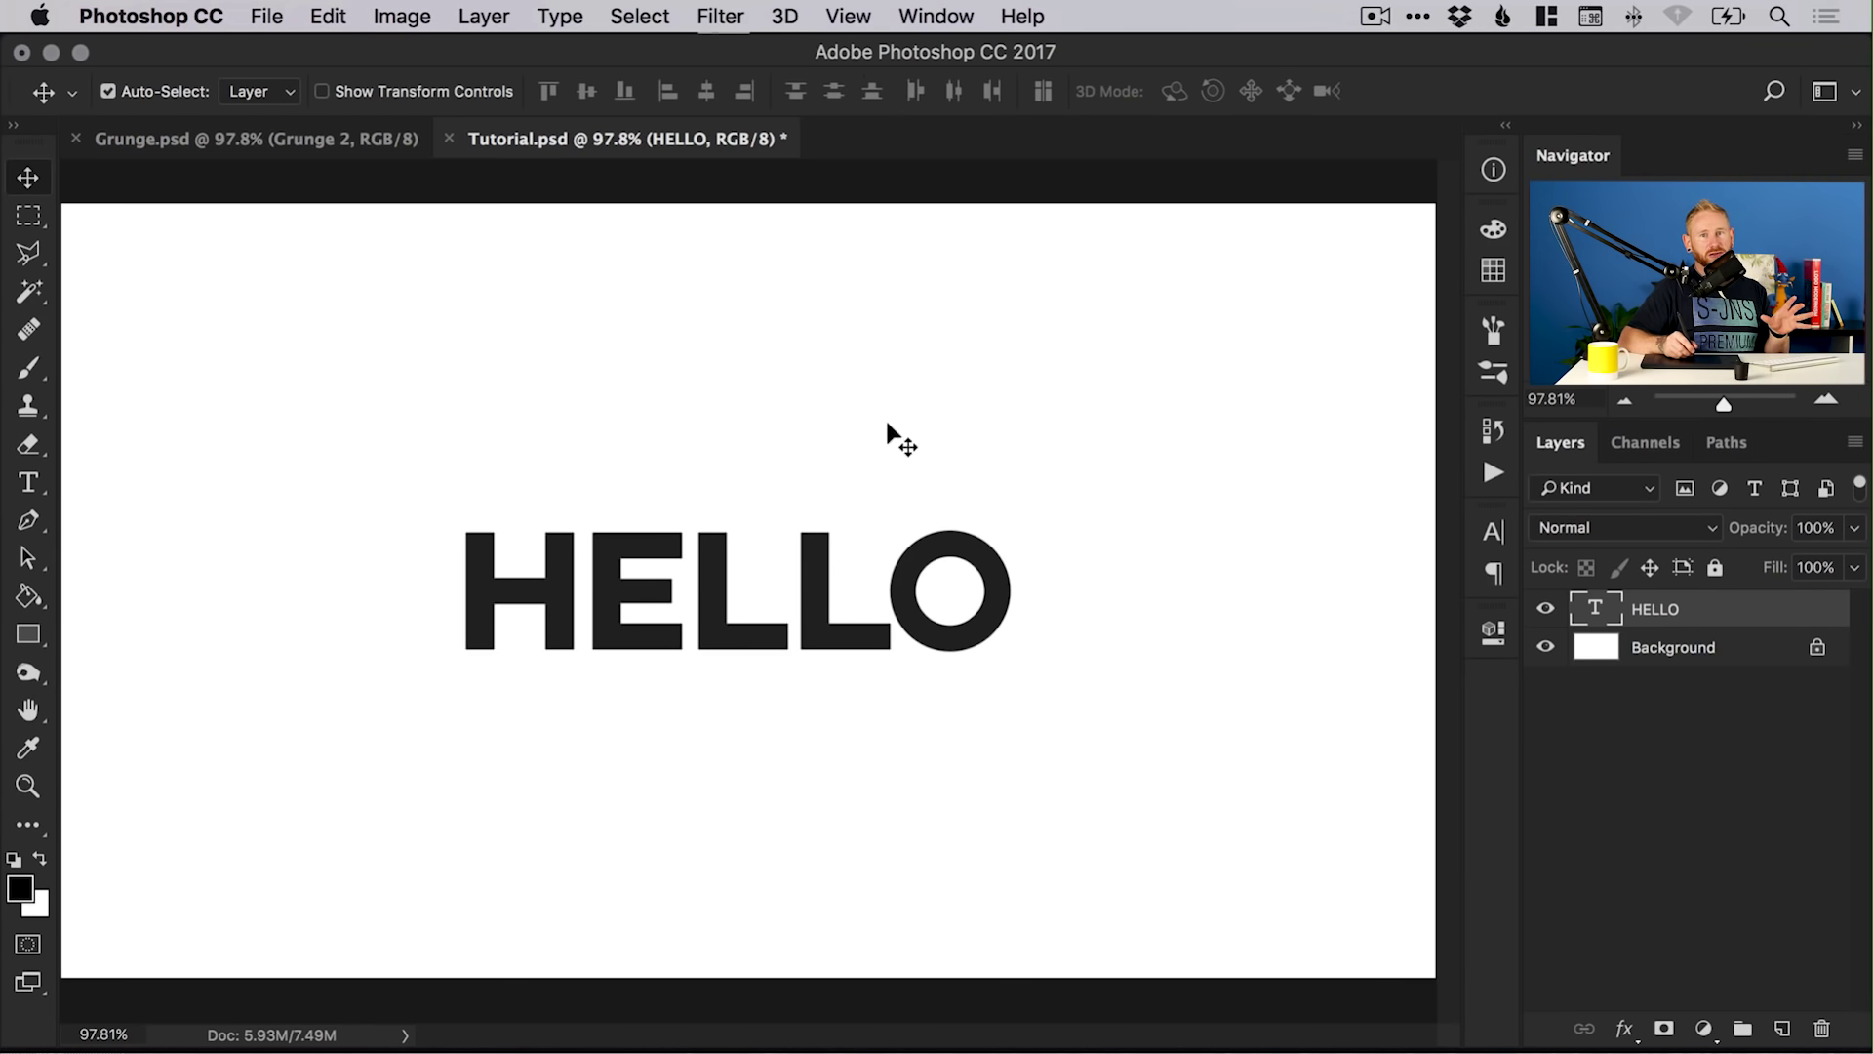
key(super+z)
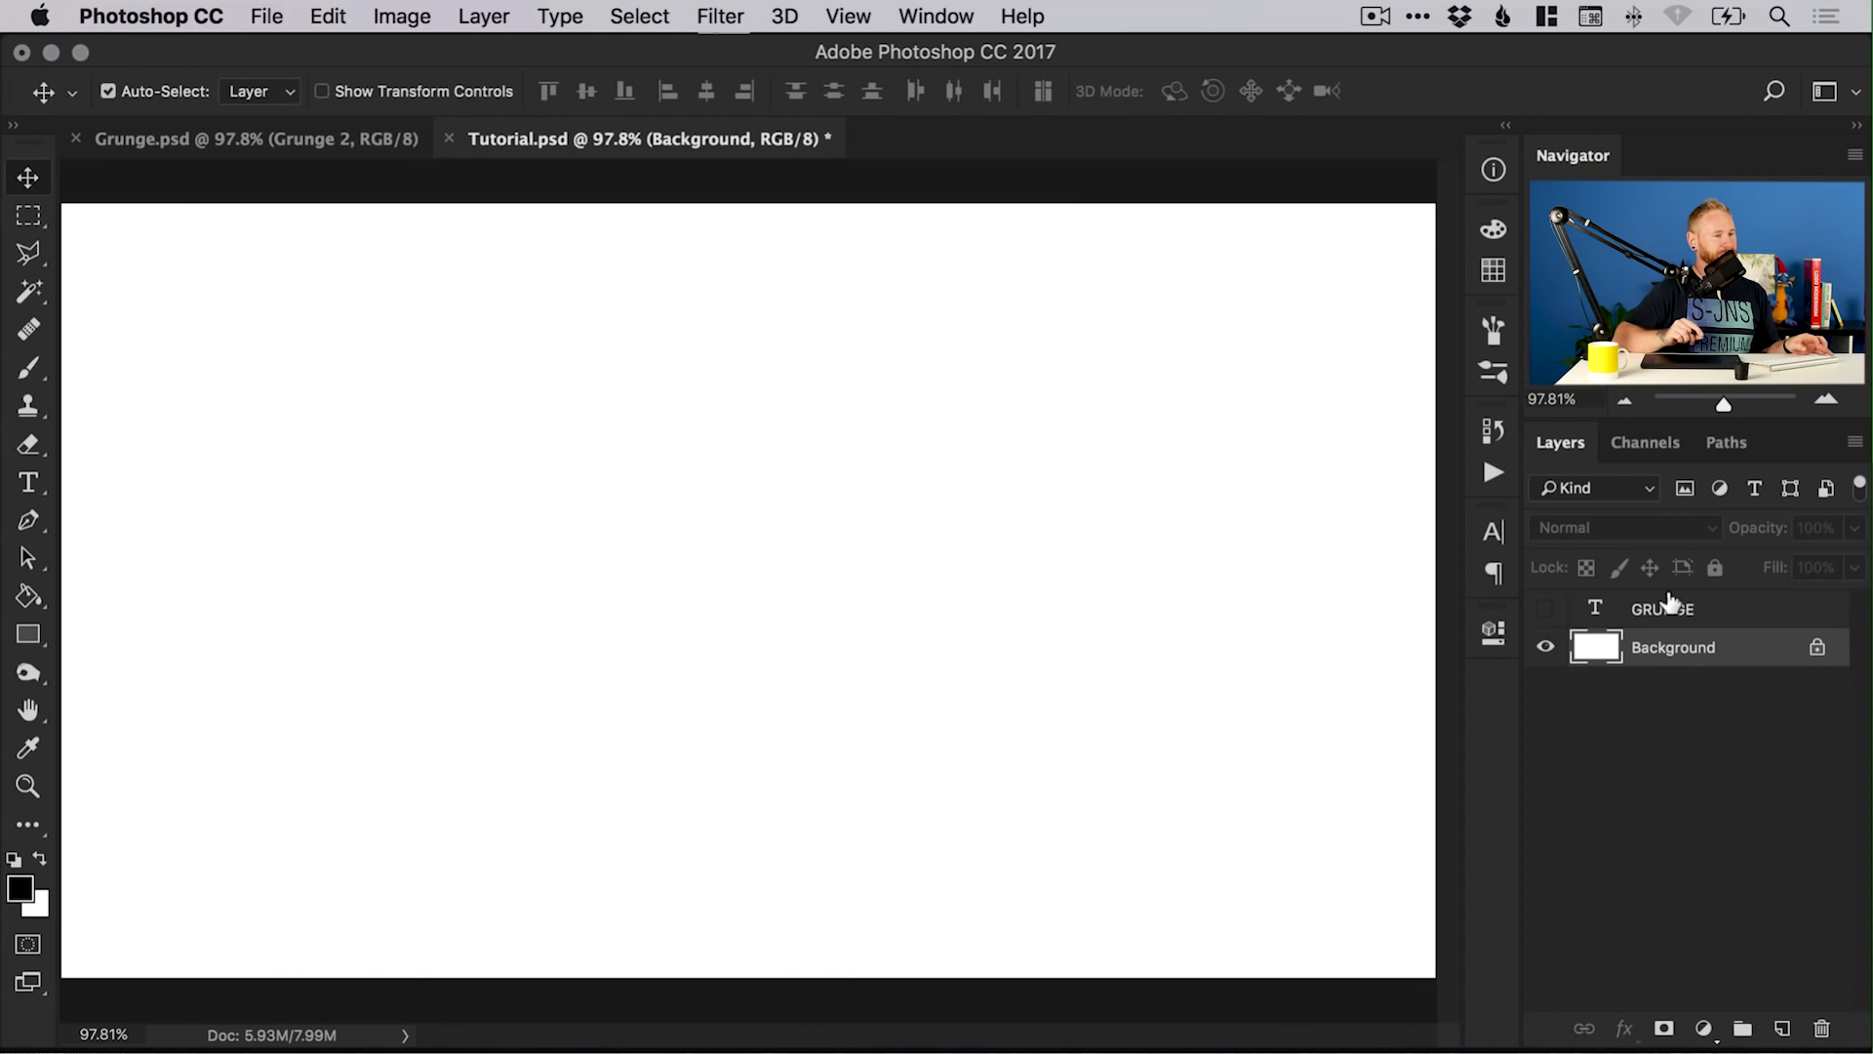
- Add a new empty layer named Grunge 1
click(1782, 1028)
double_click(1659, 649)
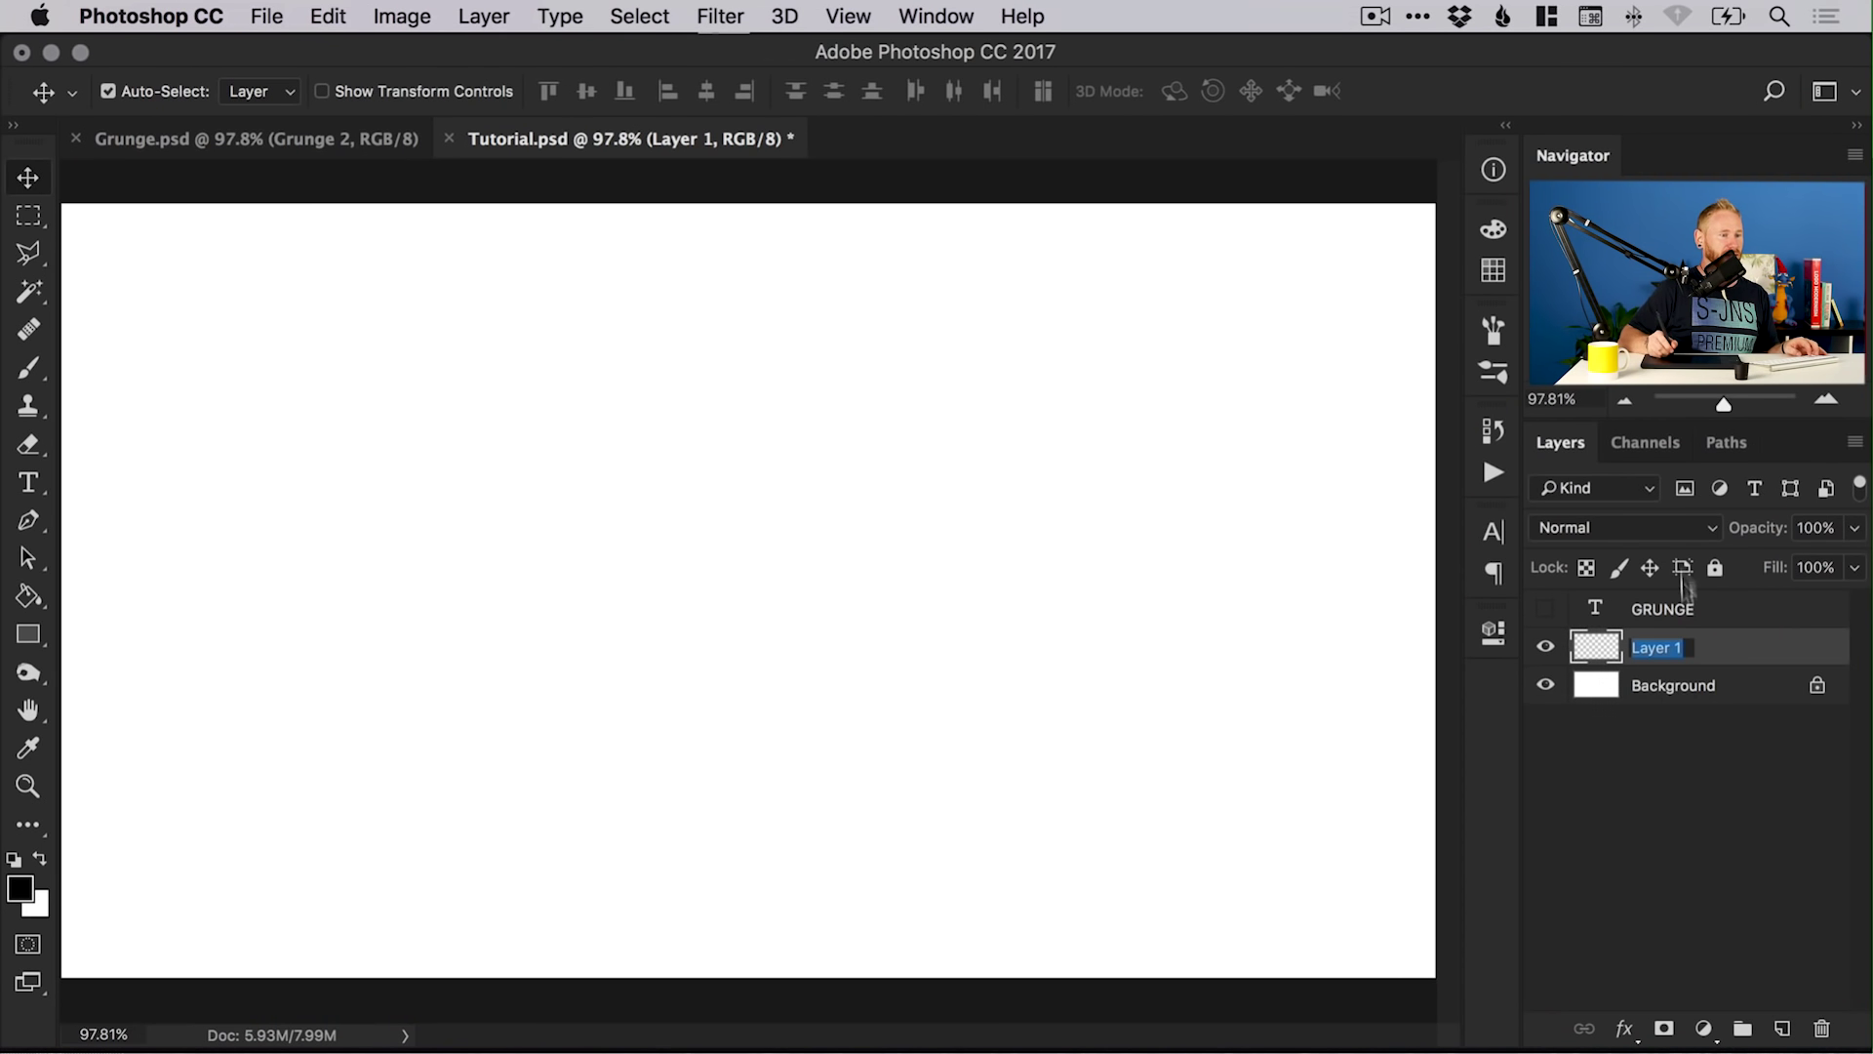
text(Grunge 1)
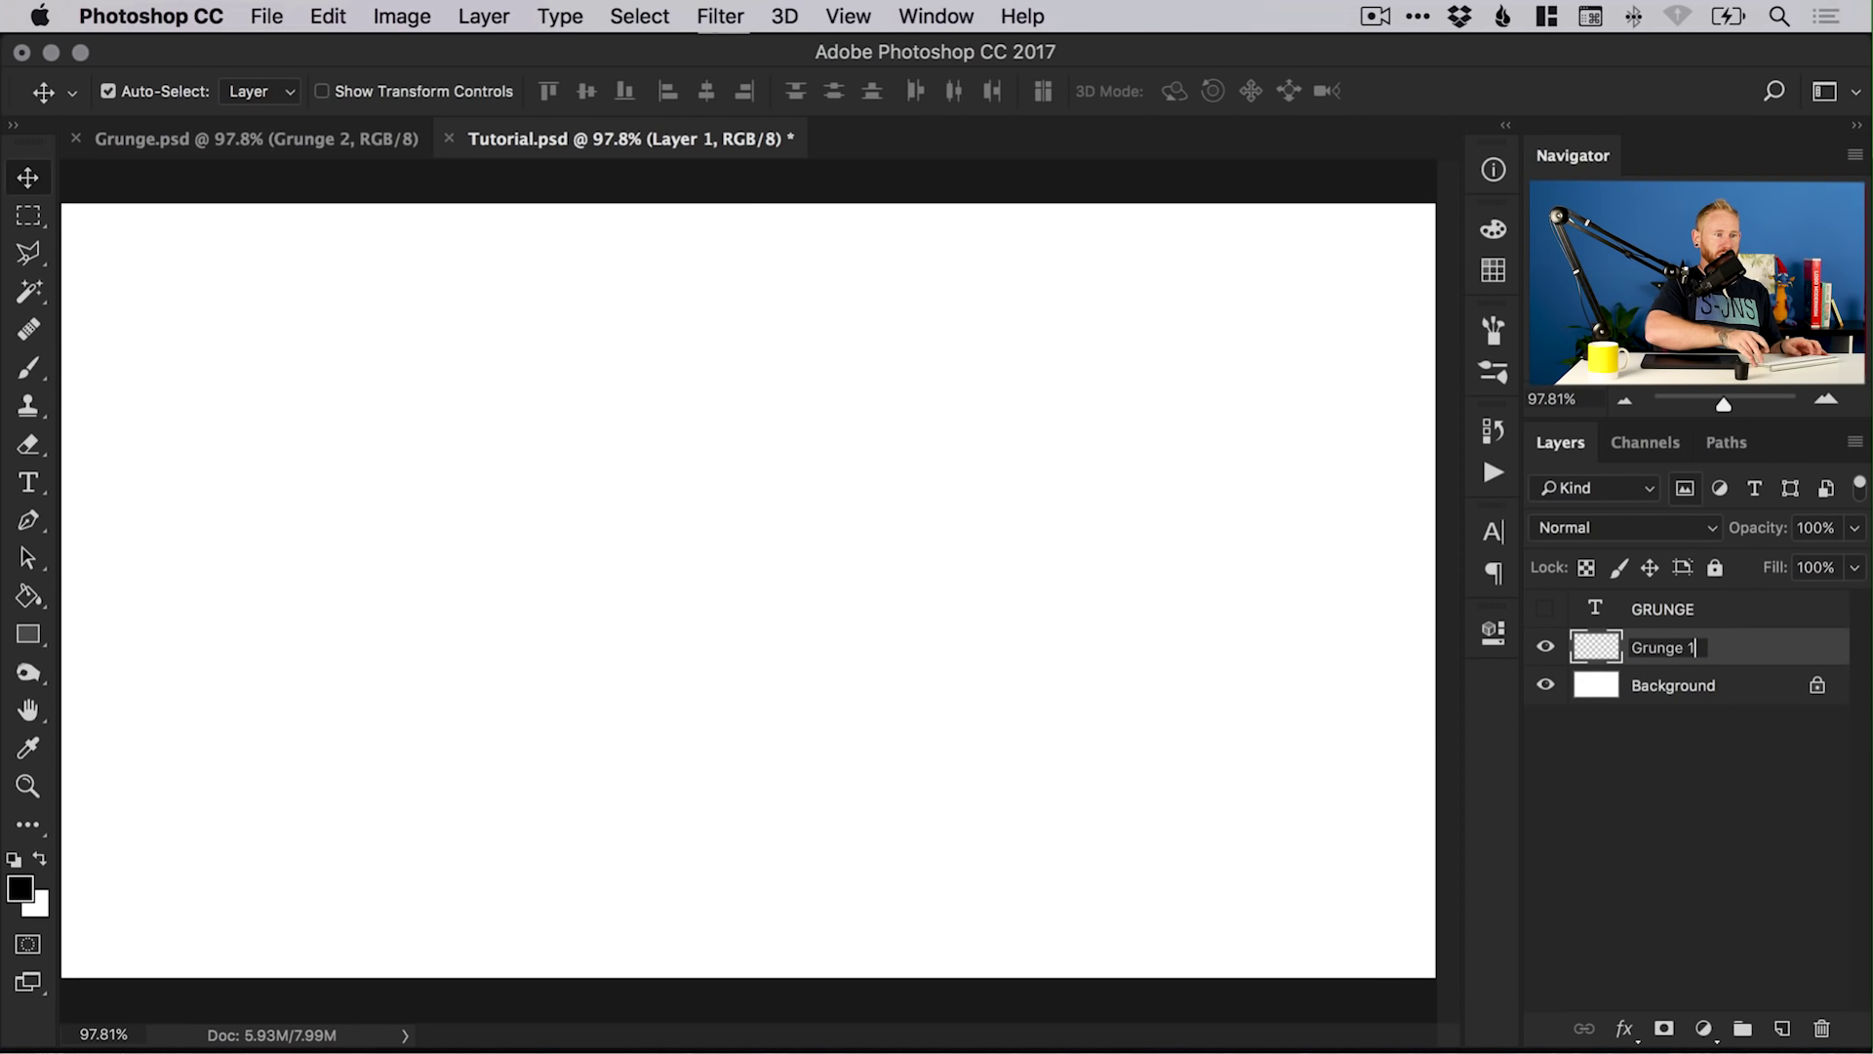
key(Return)
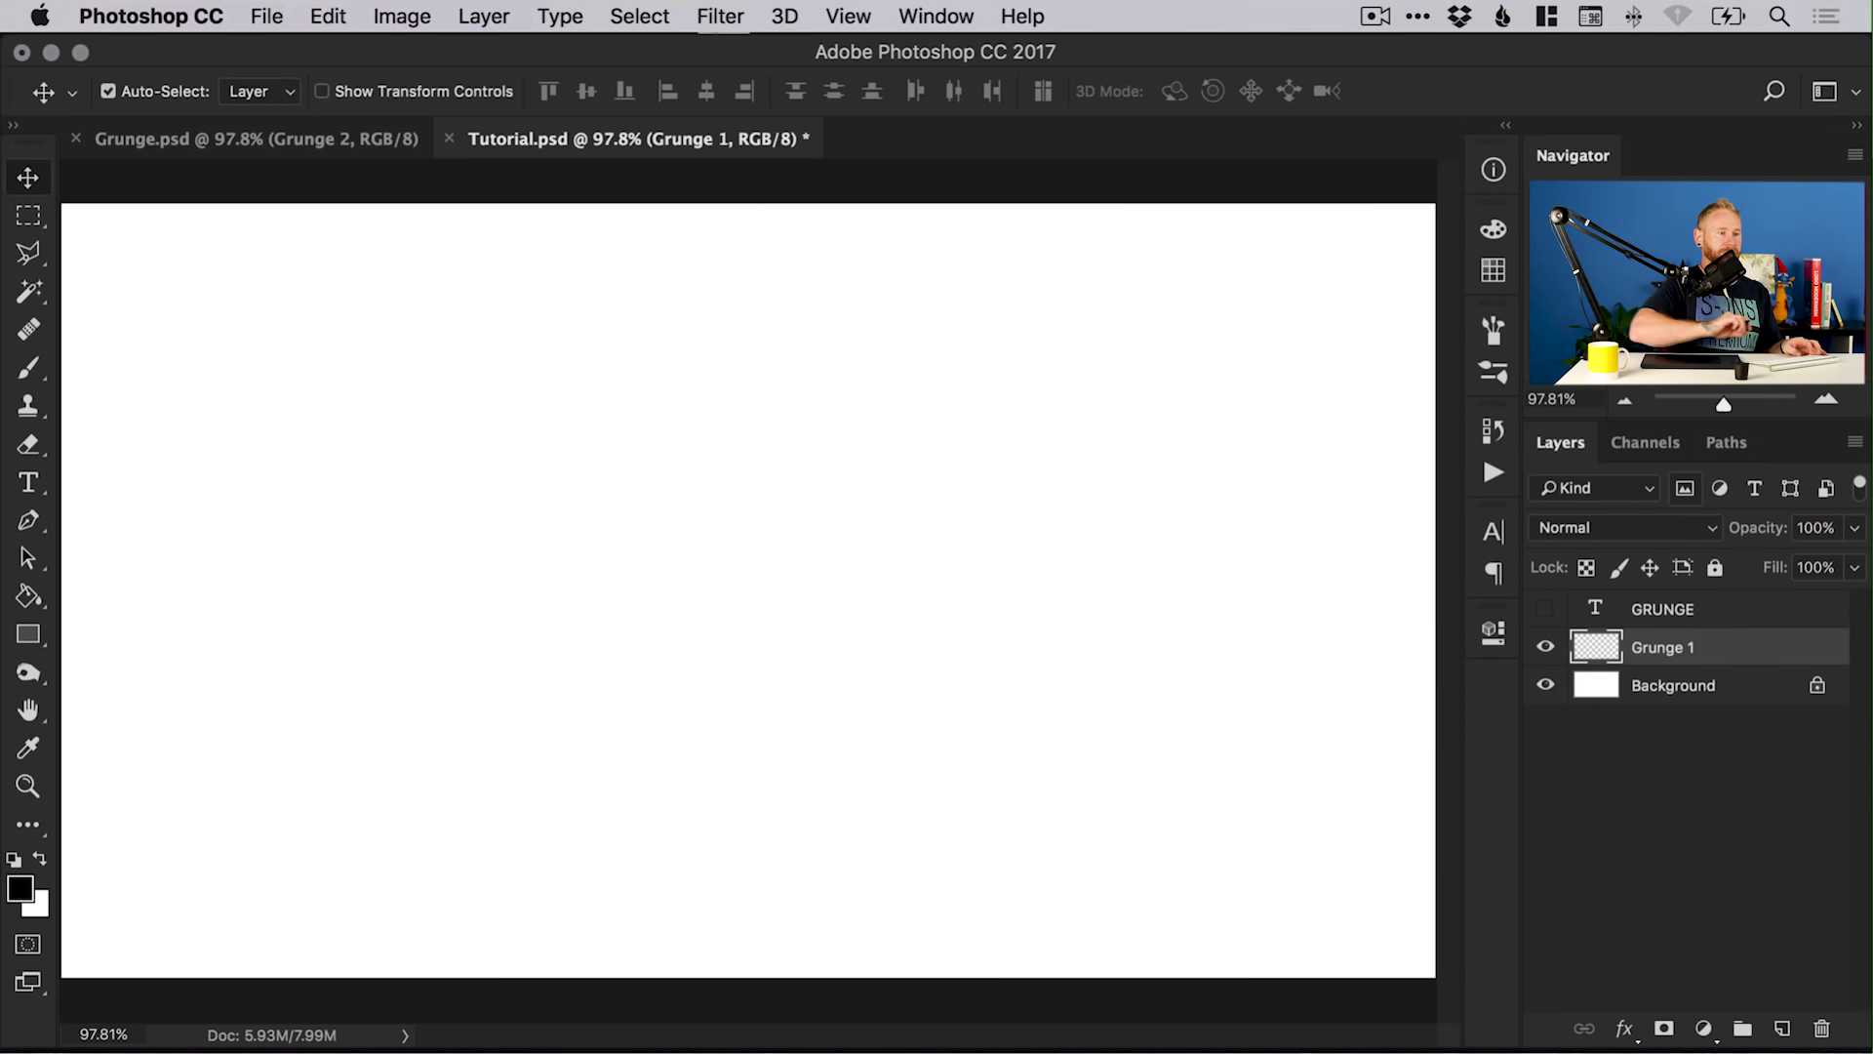
- Append the Natural Brushes set to the existing brush presets
click(30, 369)
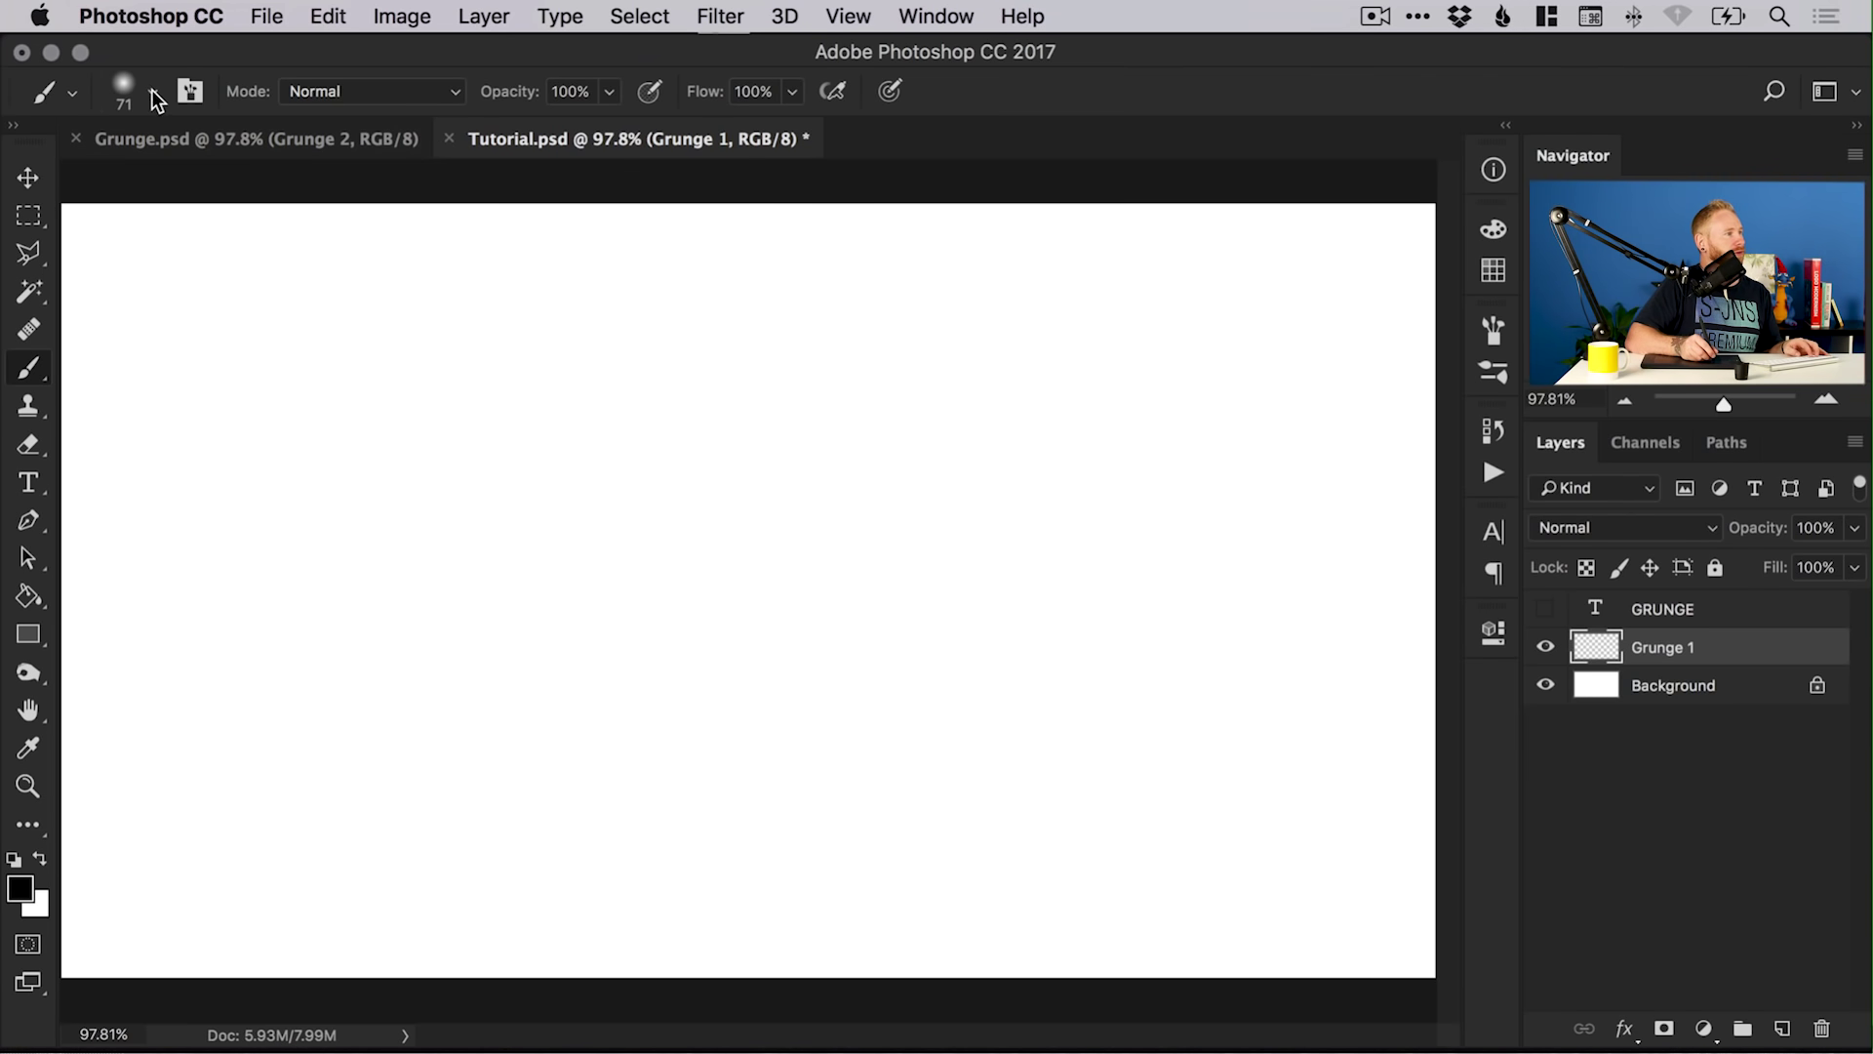
click(153, 95)
key(Escape)
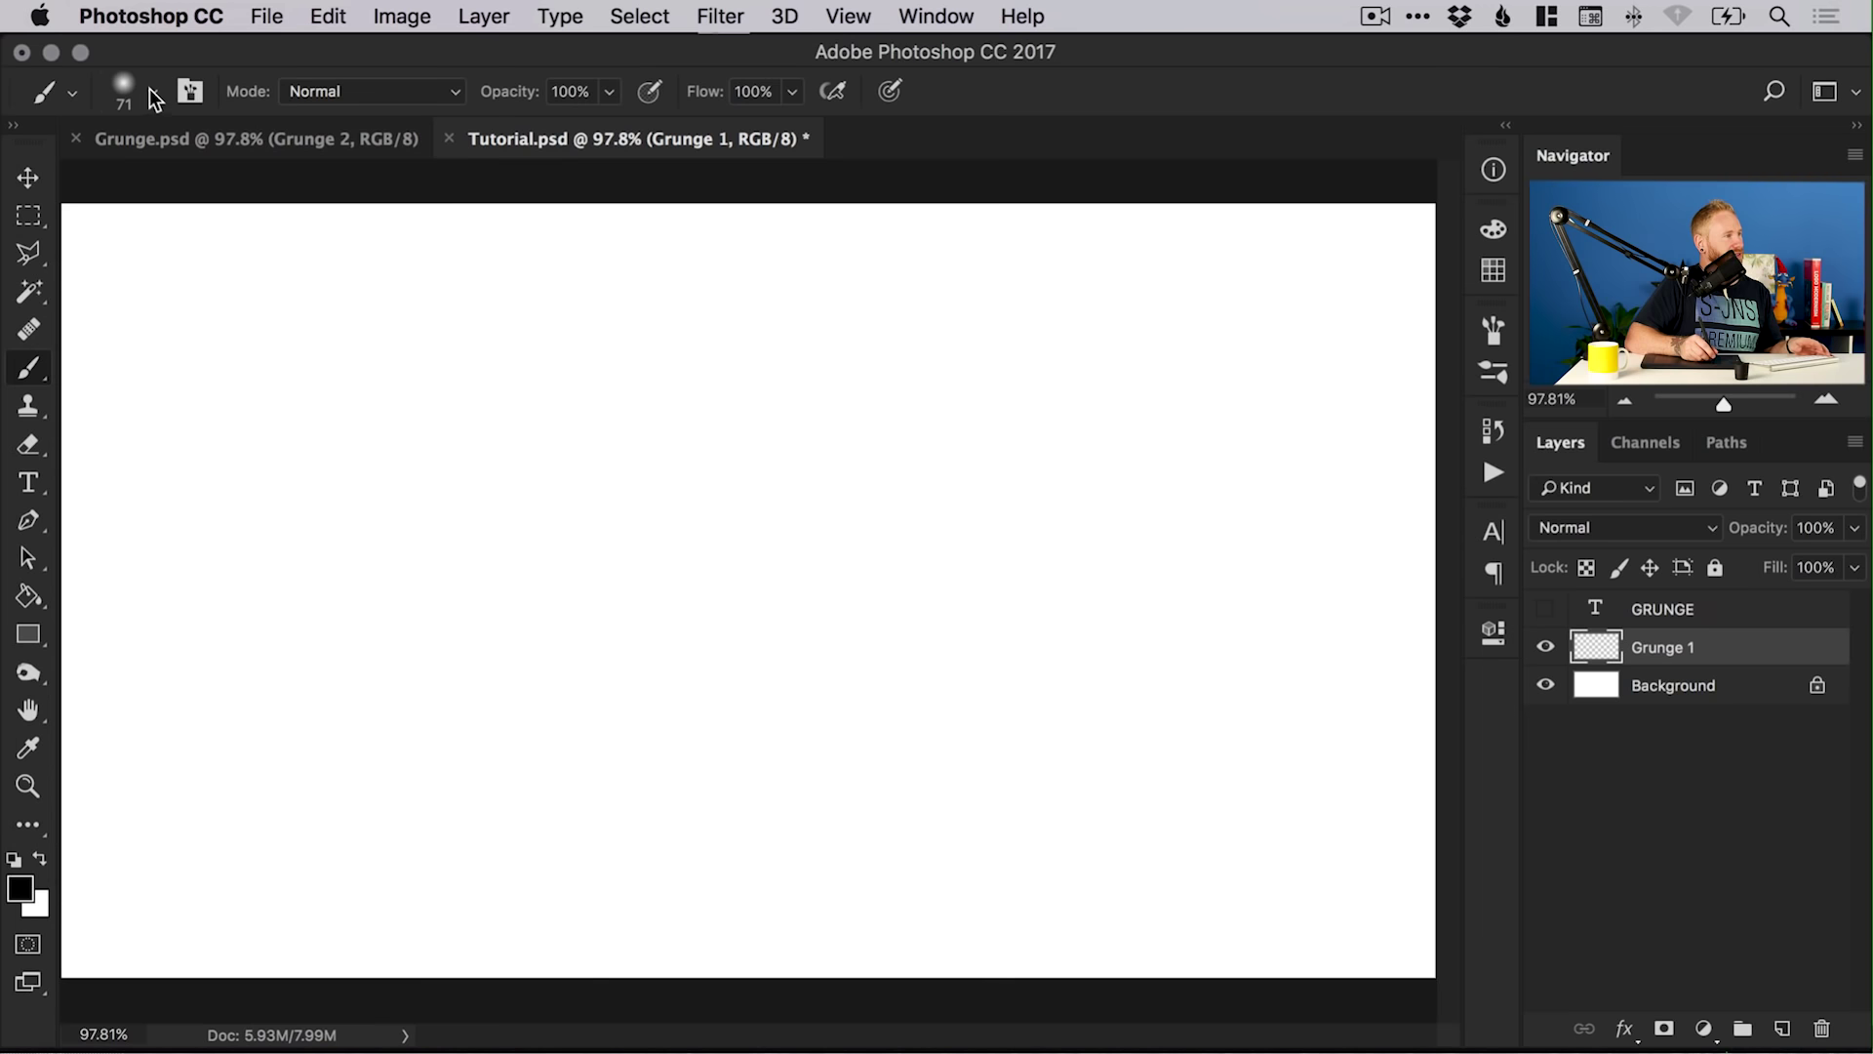
click(153, 94)
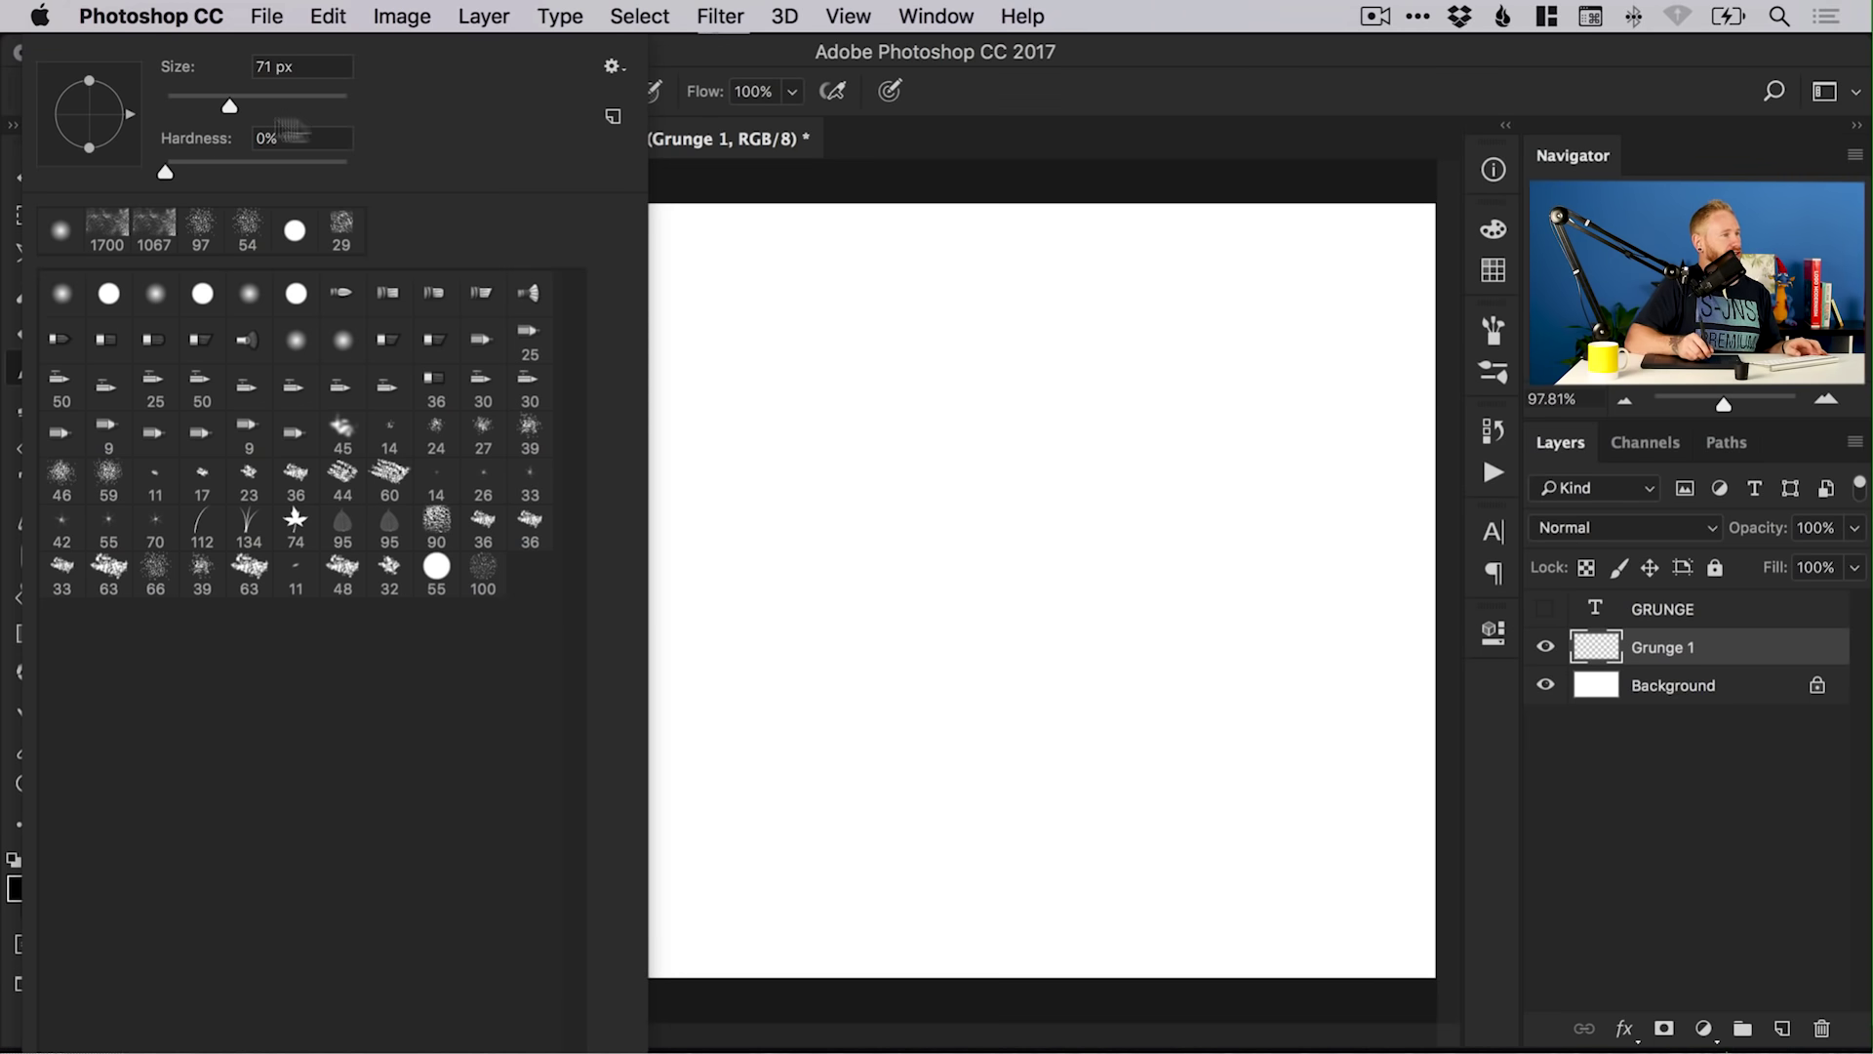
click(612, 68)
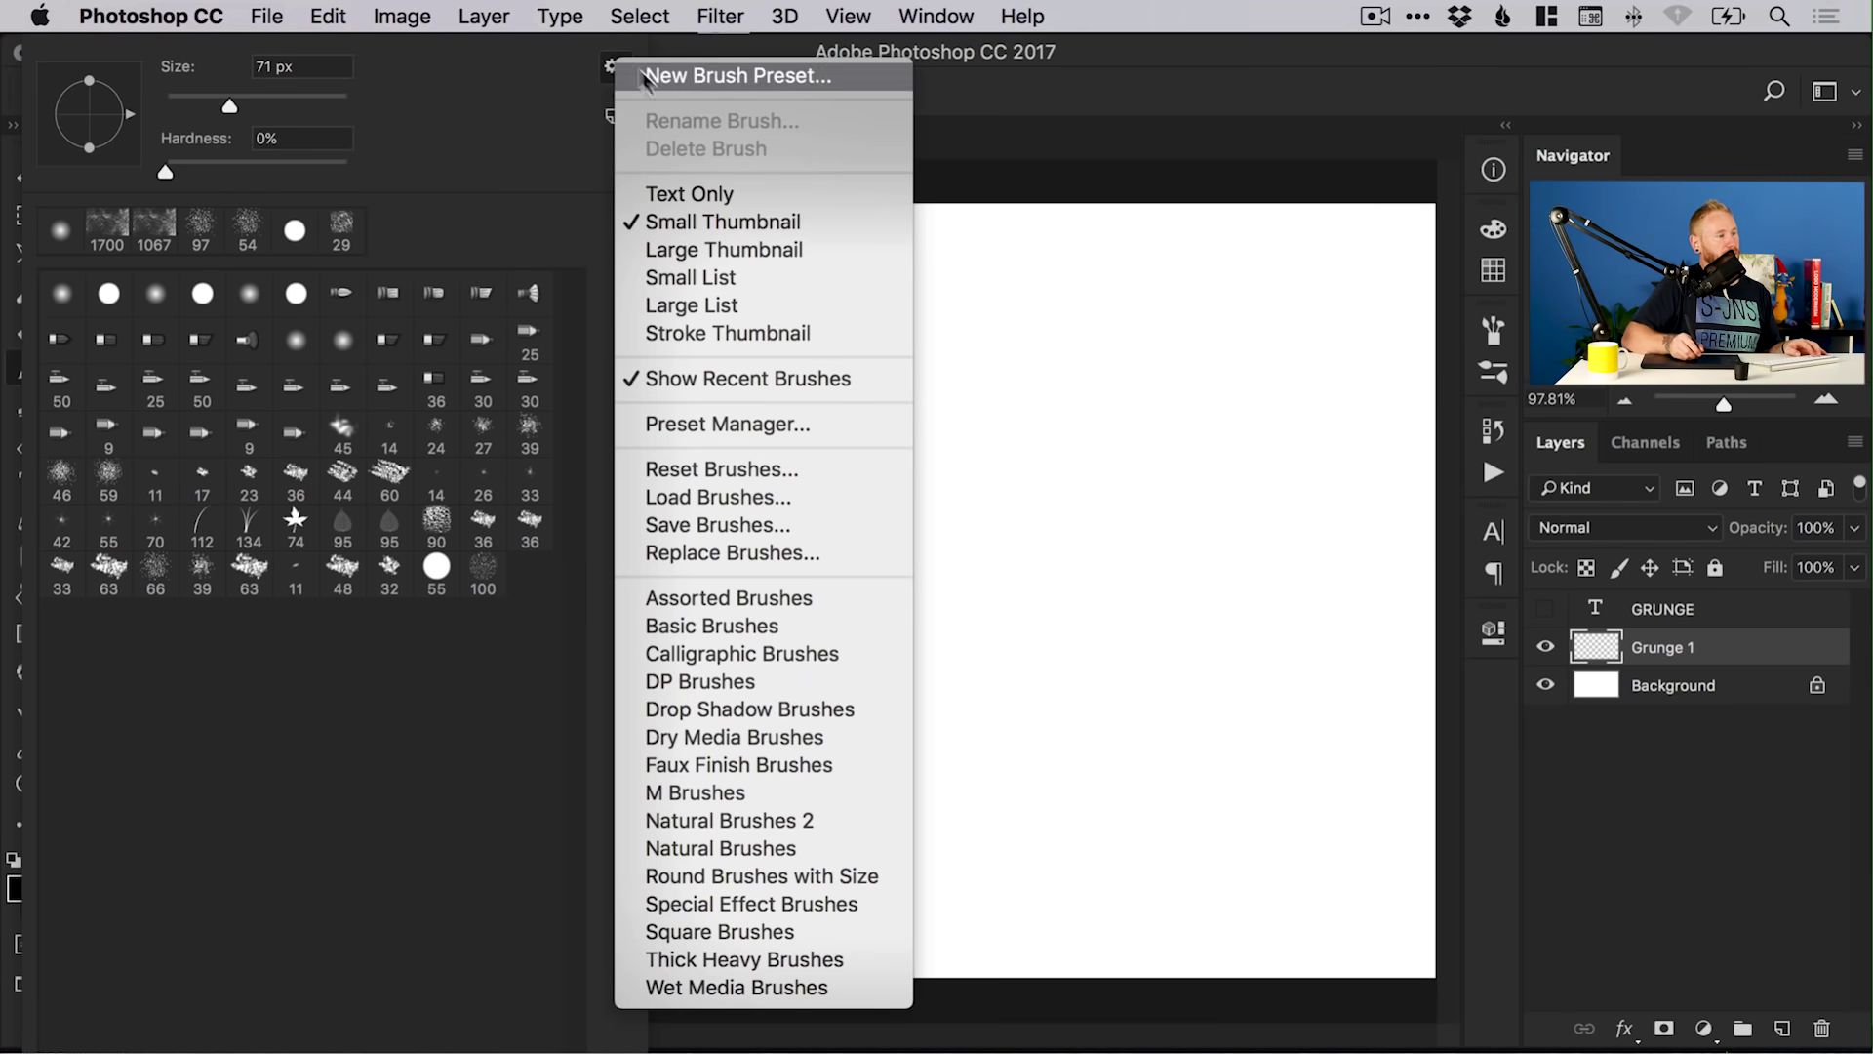
click(747, 849)
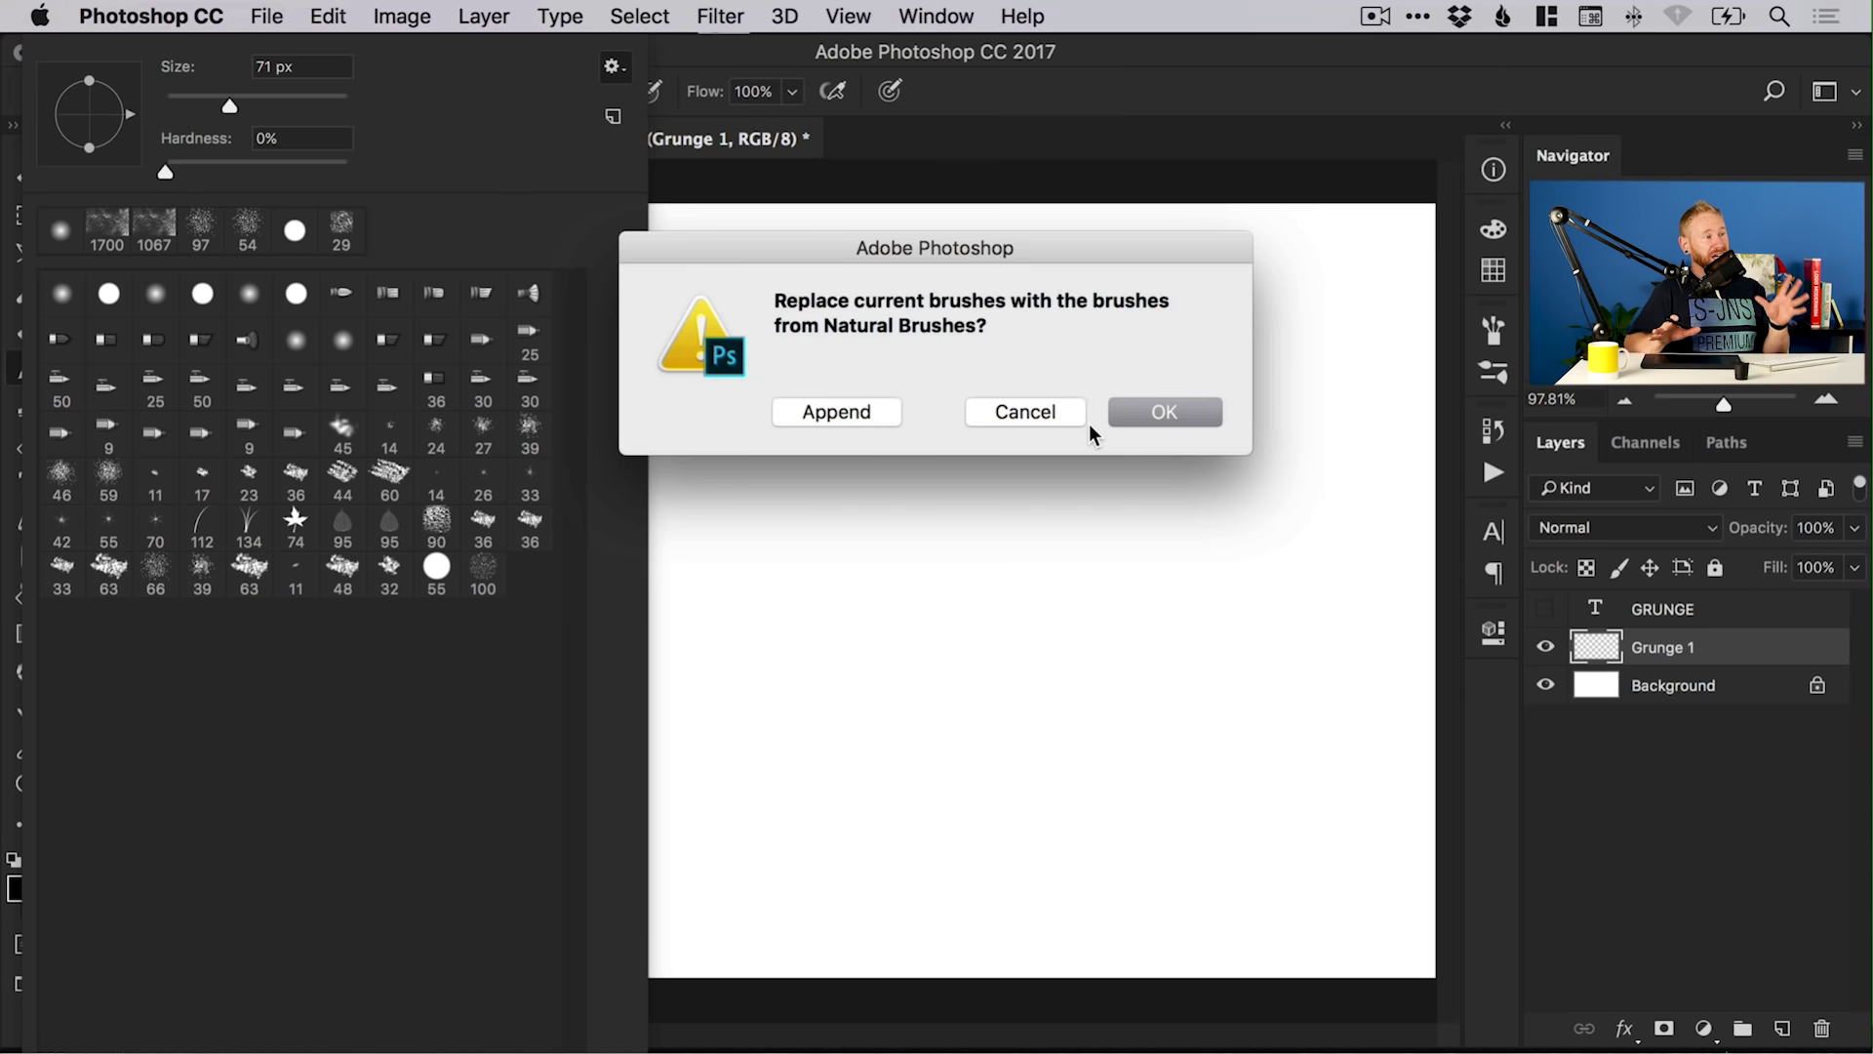
click(845, 414)
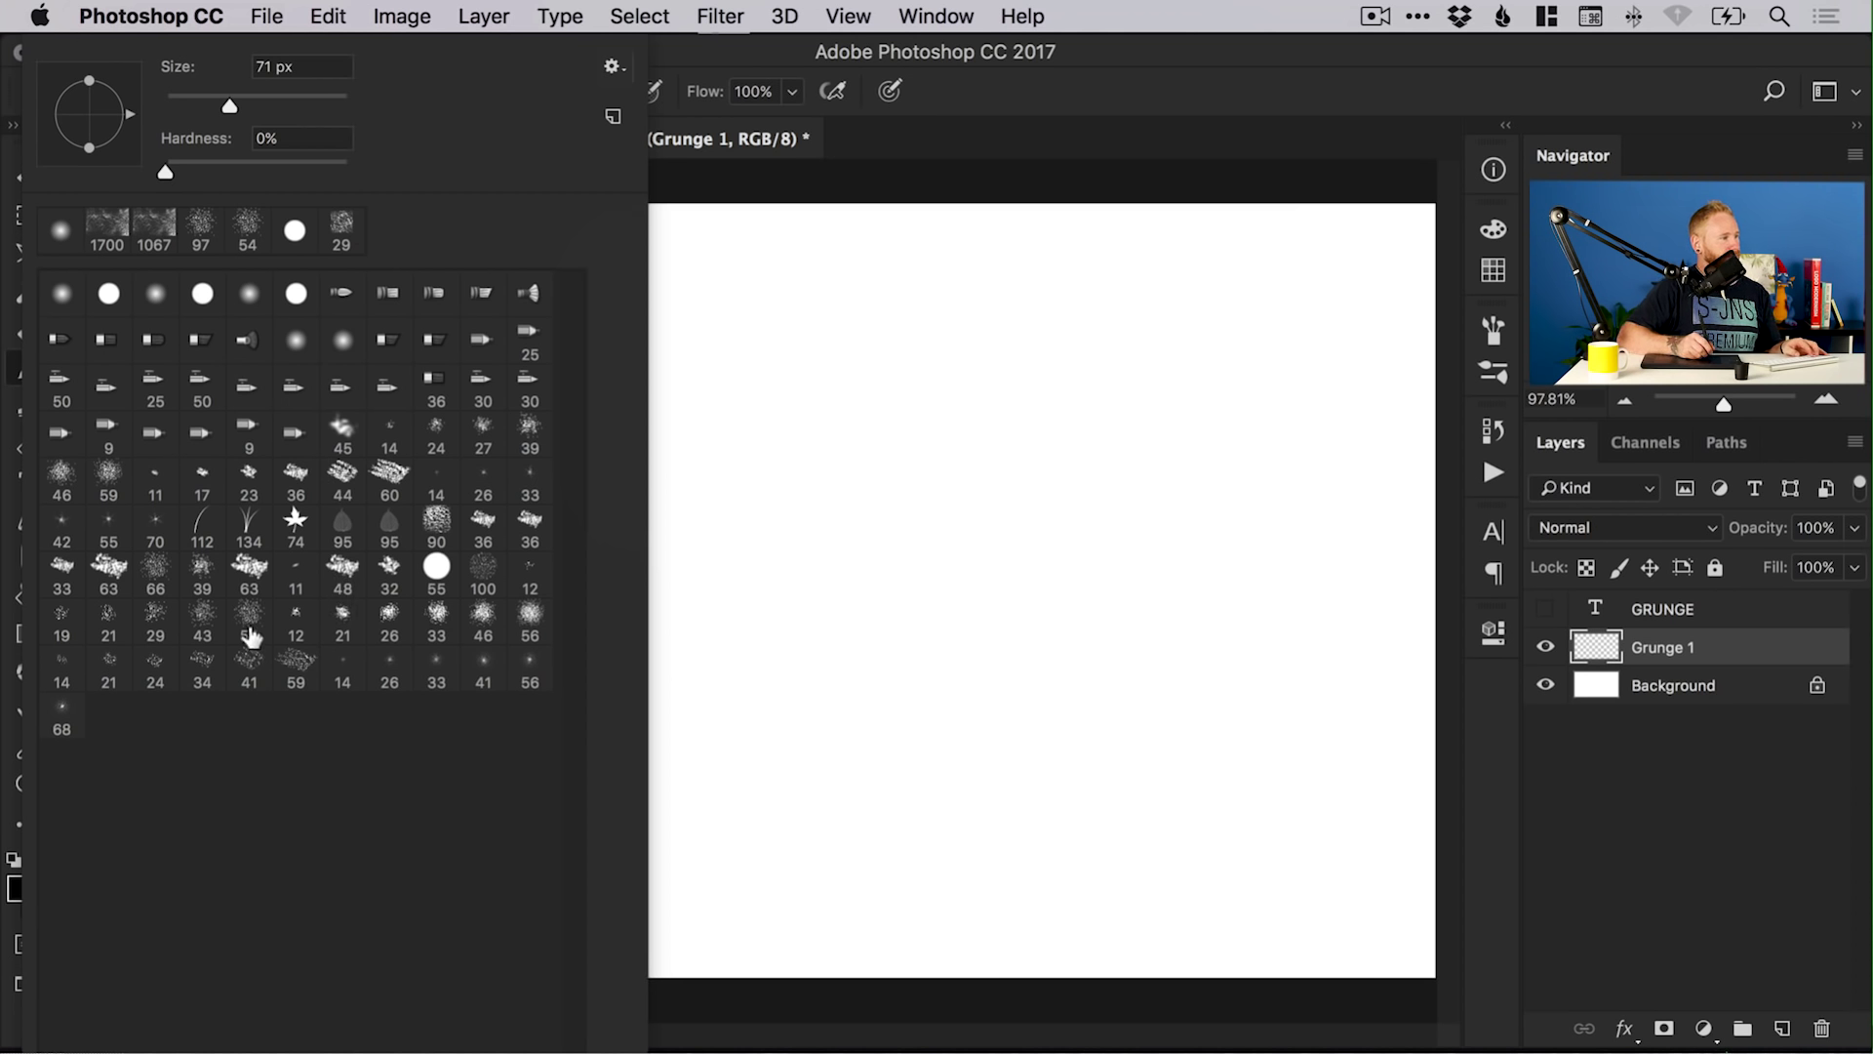
- Set up the 56 splatter brush at 75 px with flattened roundness and tilted angle, undoing the test dab
click(528, 632)
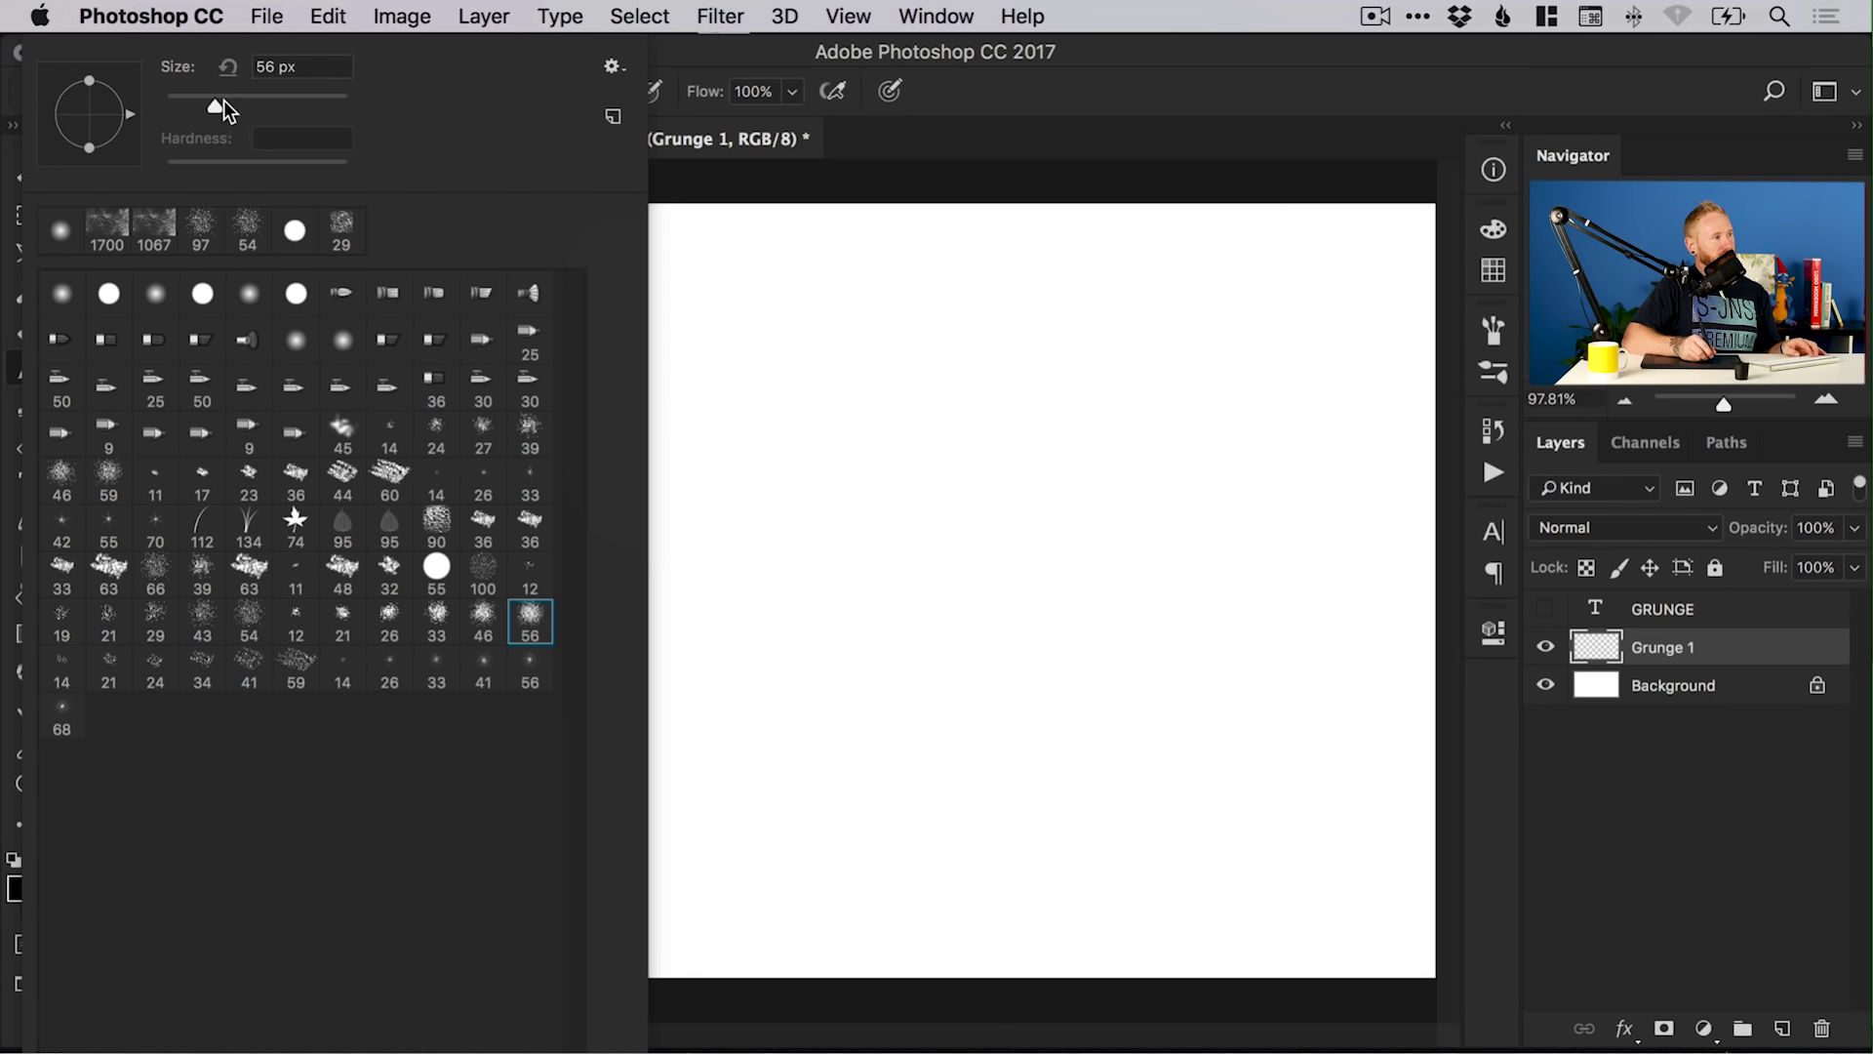
drag(241, 110, 244, 110)
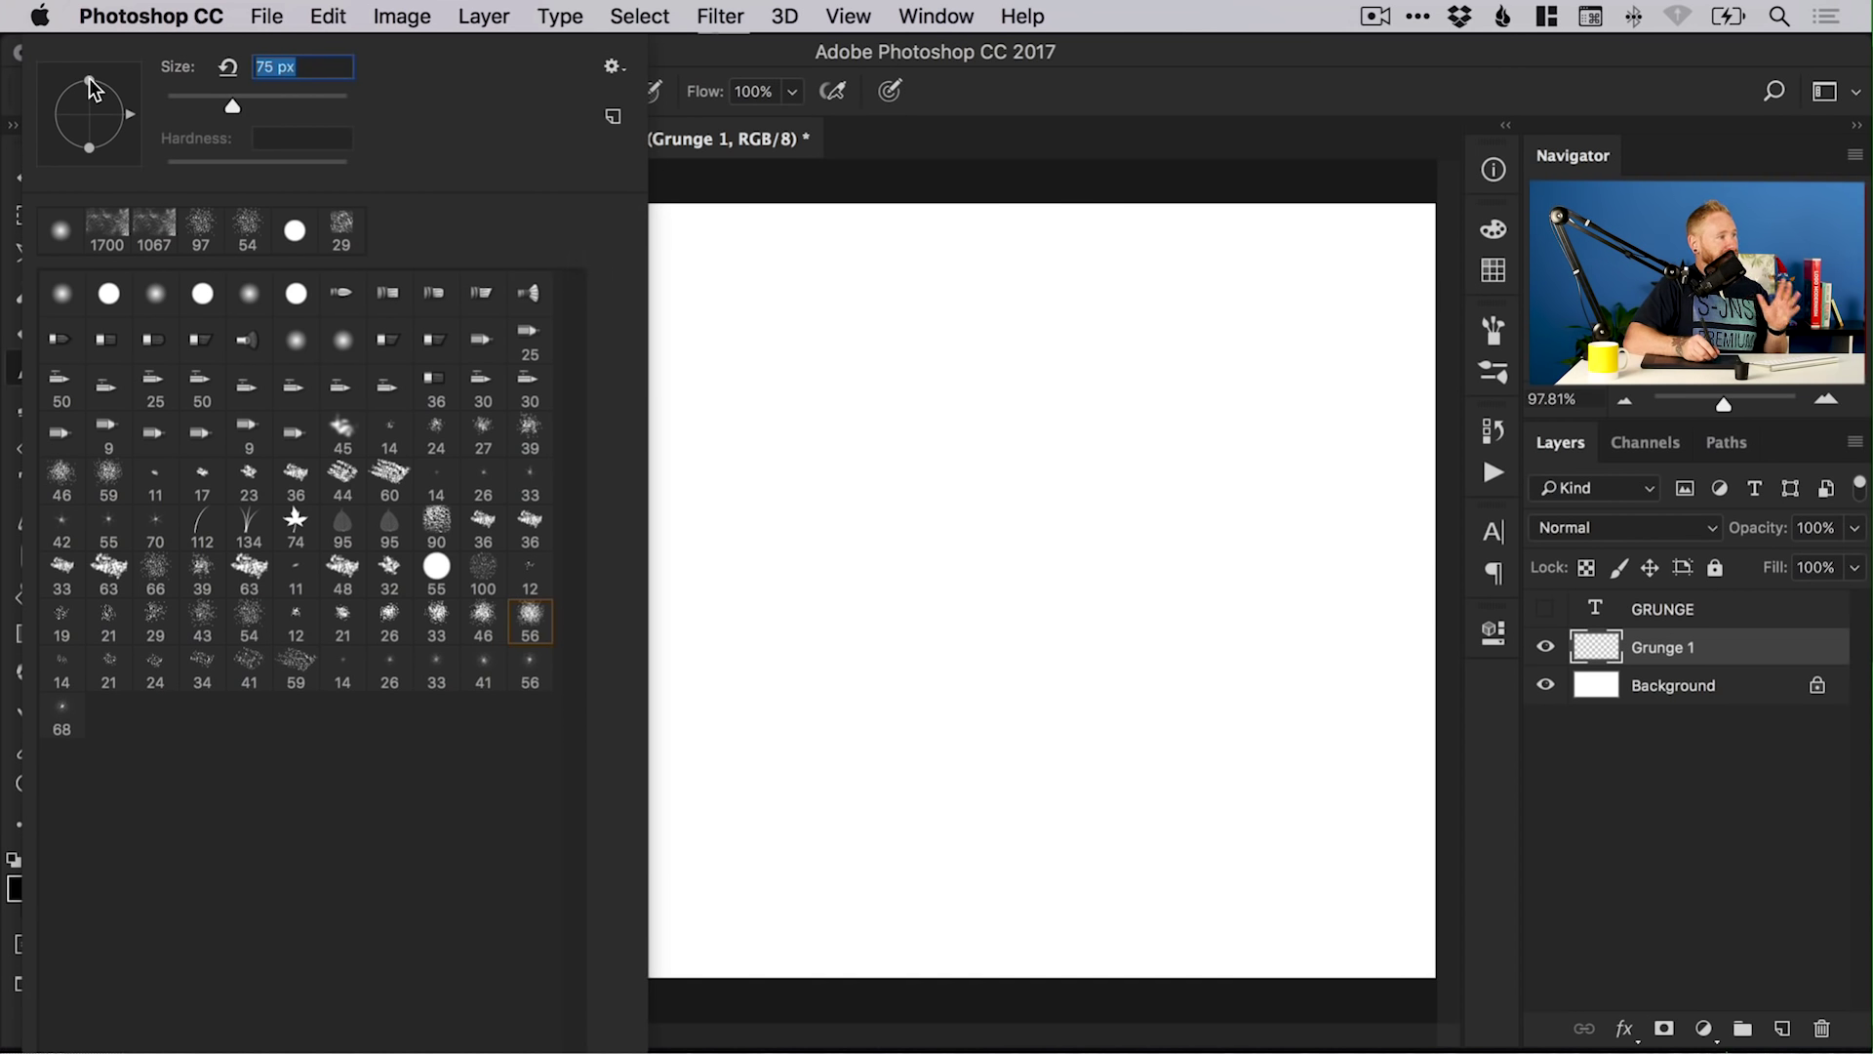
mouse_move(89, 82)
mouse_down()
mouse_move(92, 113)
mouse_move(85, 84)
mouse_move(124, 93)
mouse_up()
mouse_move(776, 304)
mouse_down()
mouse_move(770, 372)
mouse_move(980, 358)
mouse_move(1206, 405)
mouse_move(916, 610)
mouse_move(460, 583)
mouse_move(249, 646)
mouse_up()
key(super+z)
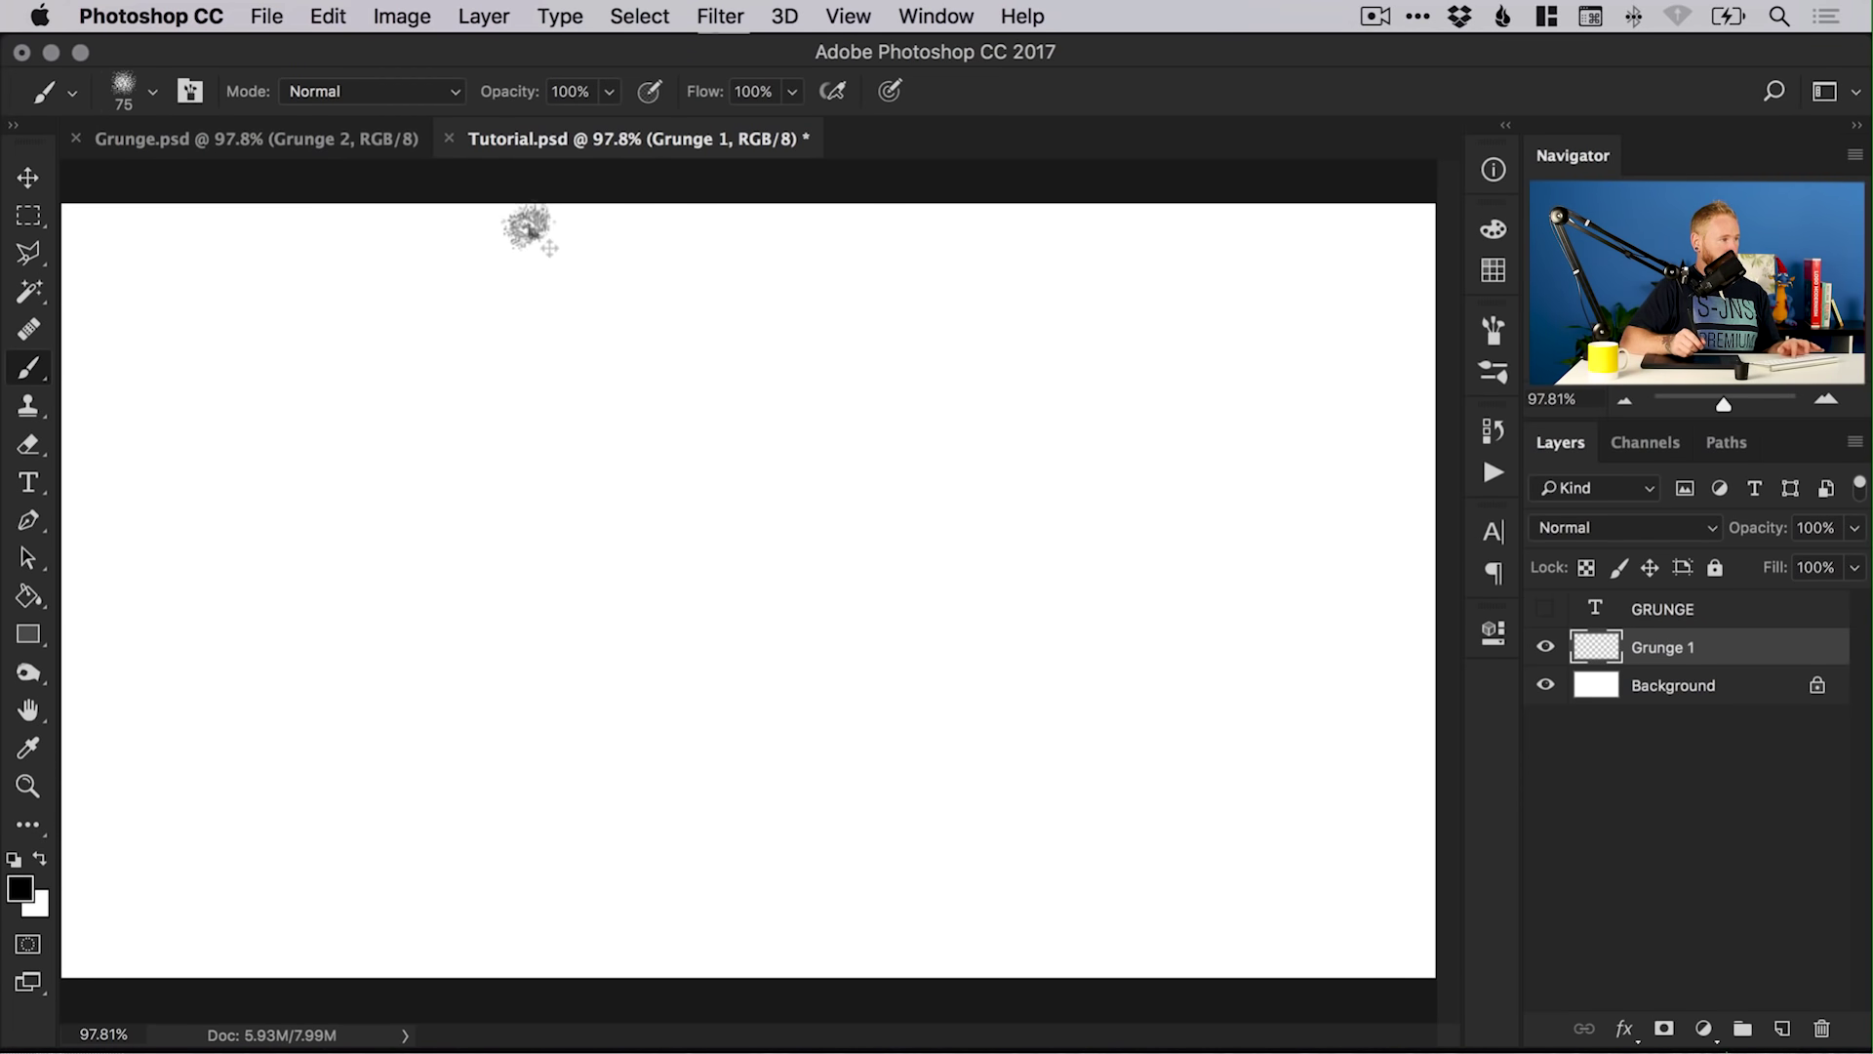
key(v)
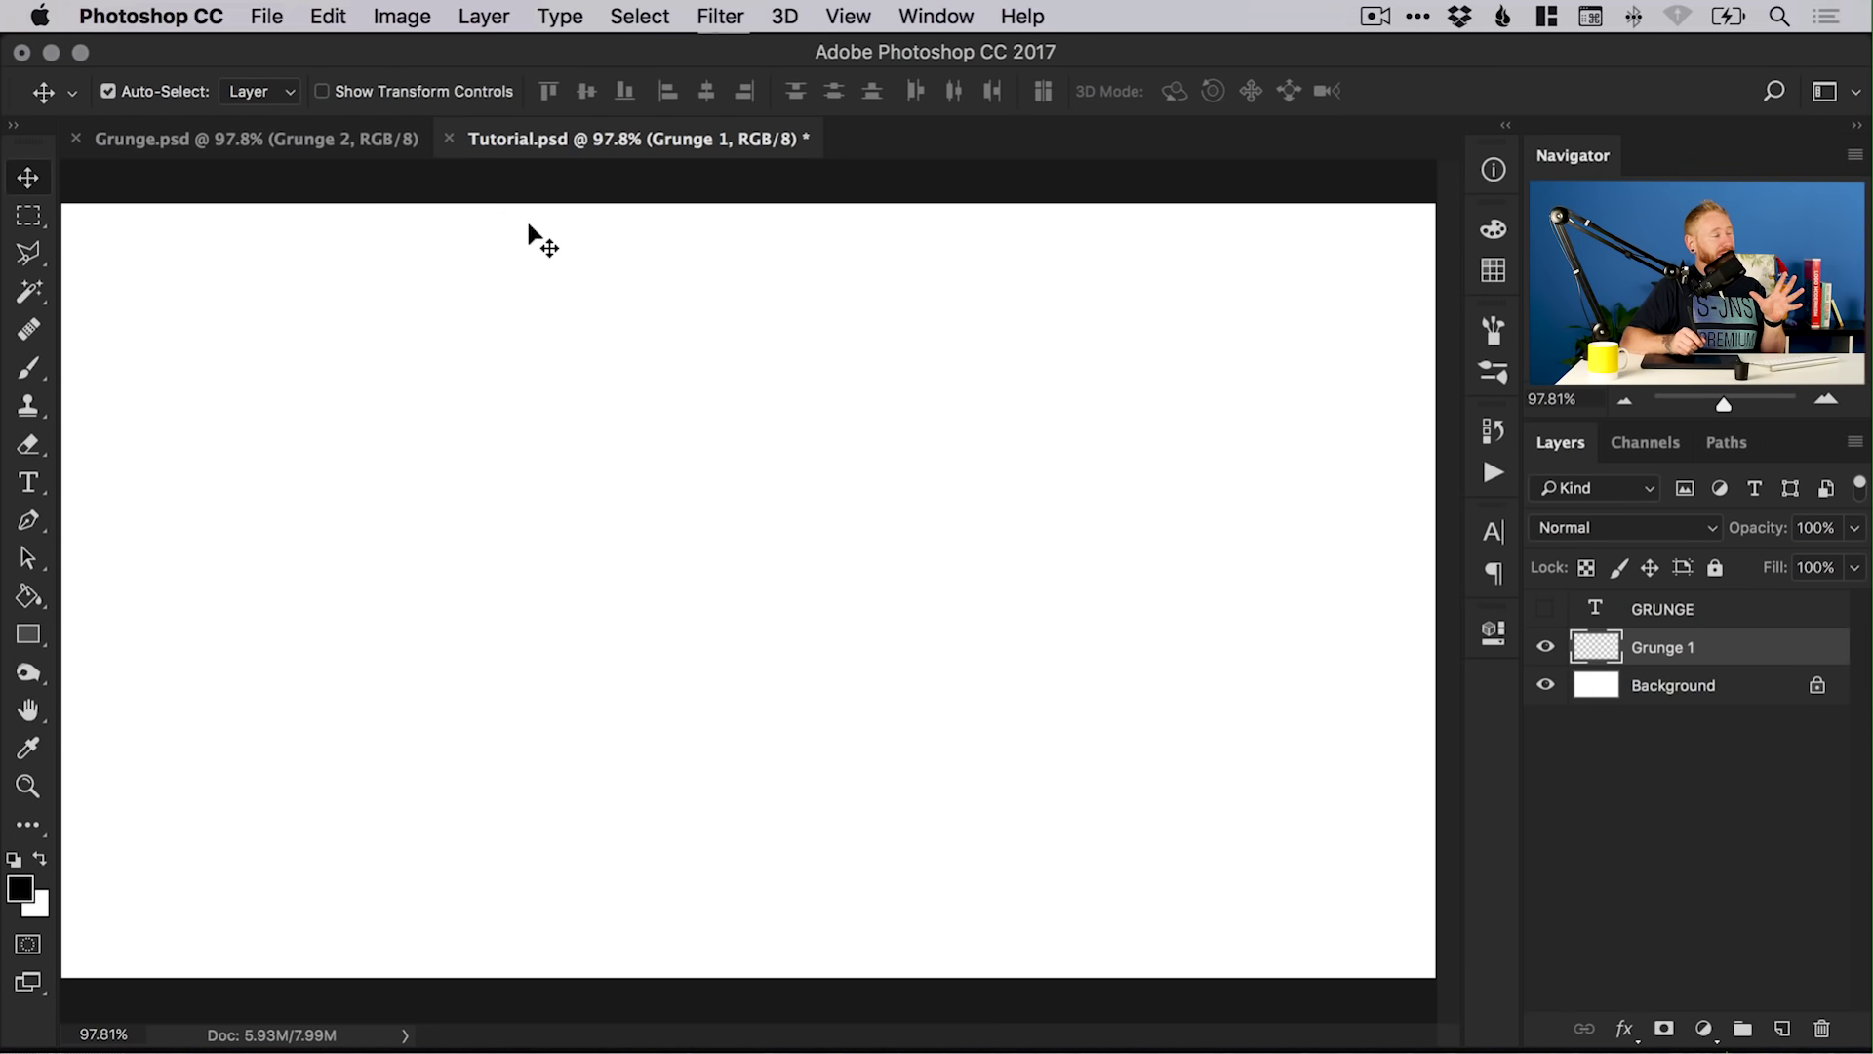
- Load the Grunge_ila.abr brush file from the Brushes folder into the brush presets
click(33, 369)
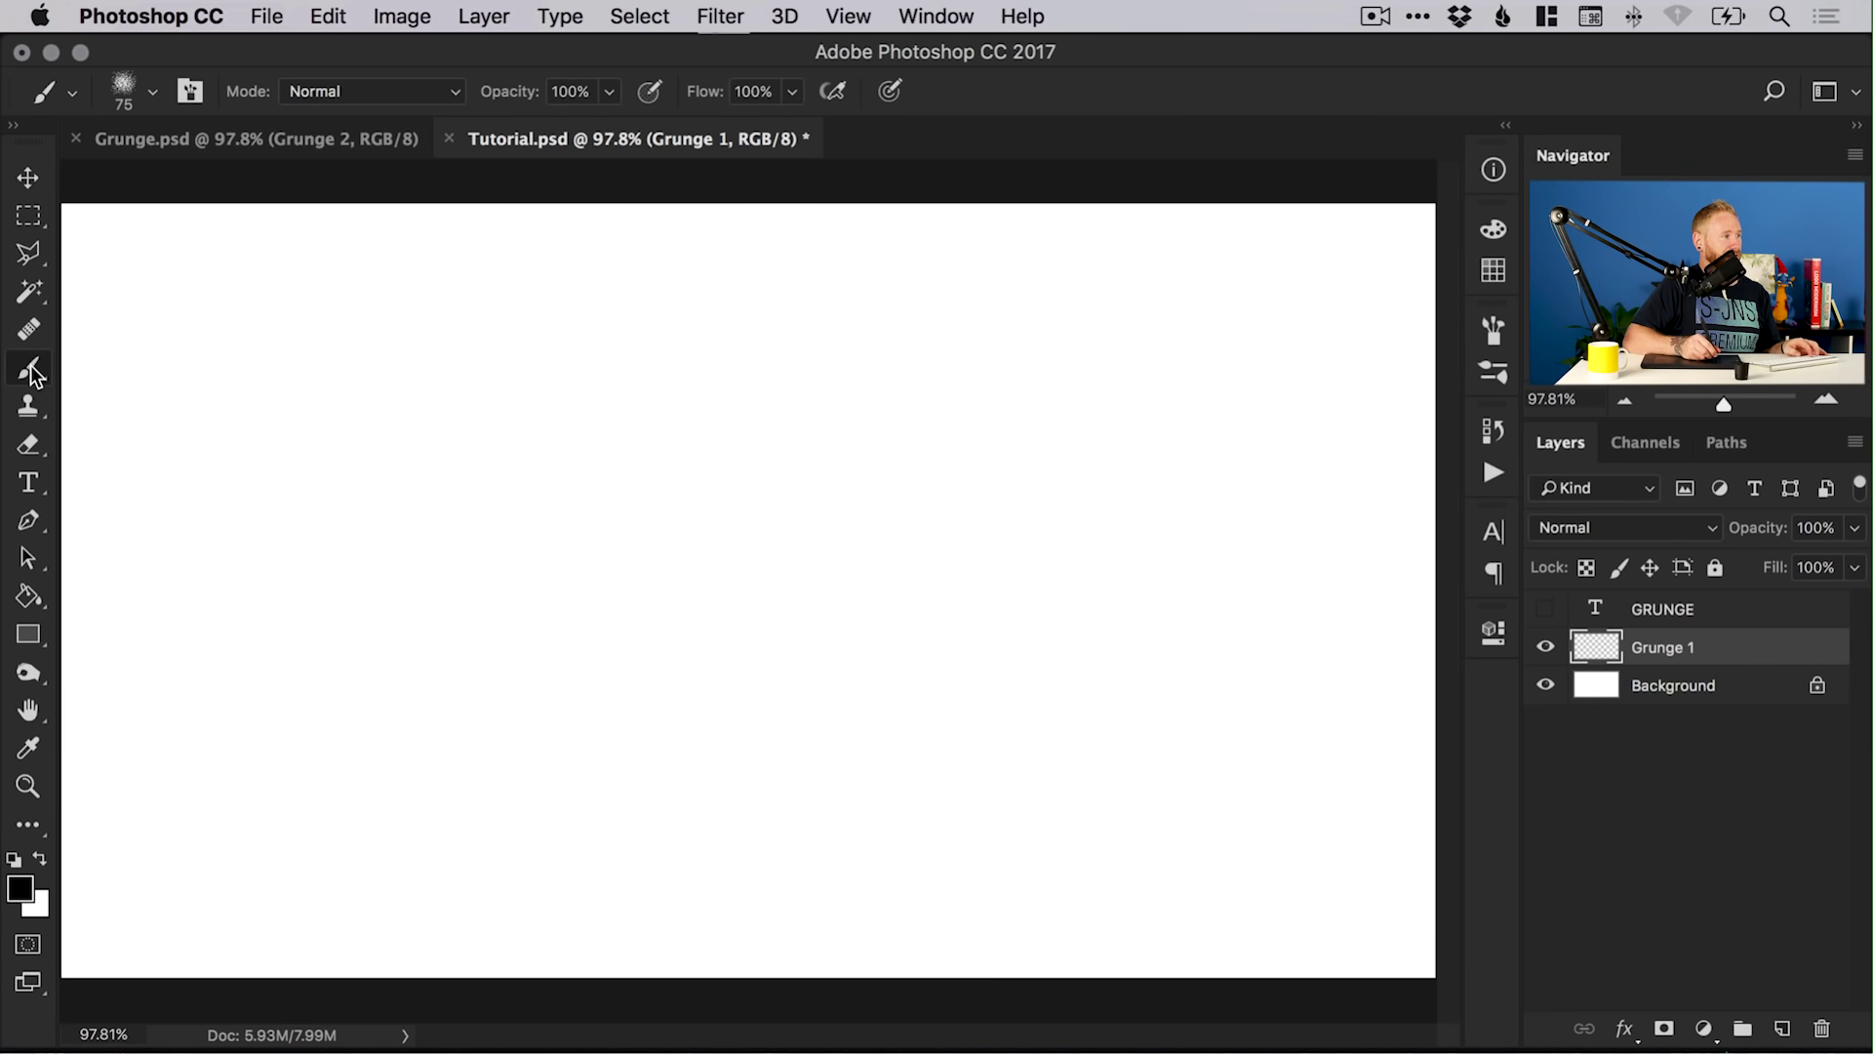
click(153, 97)
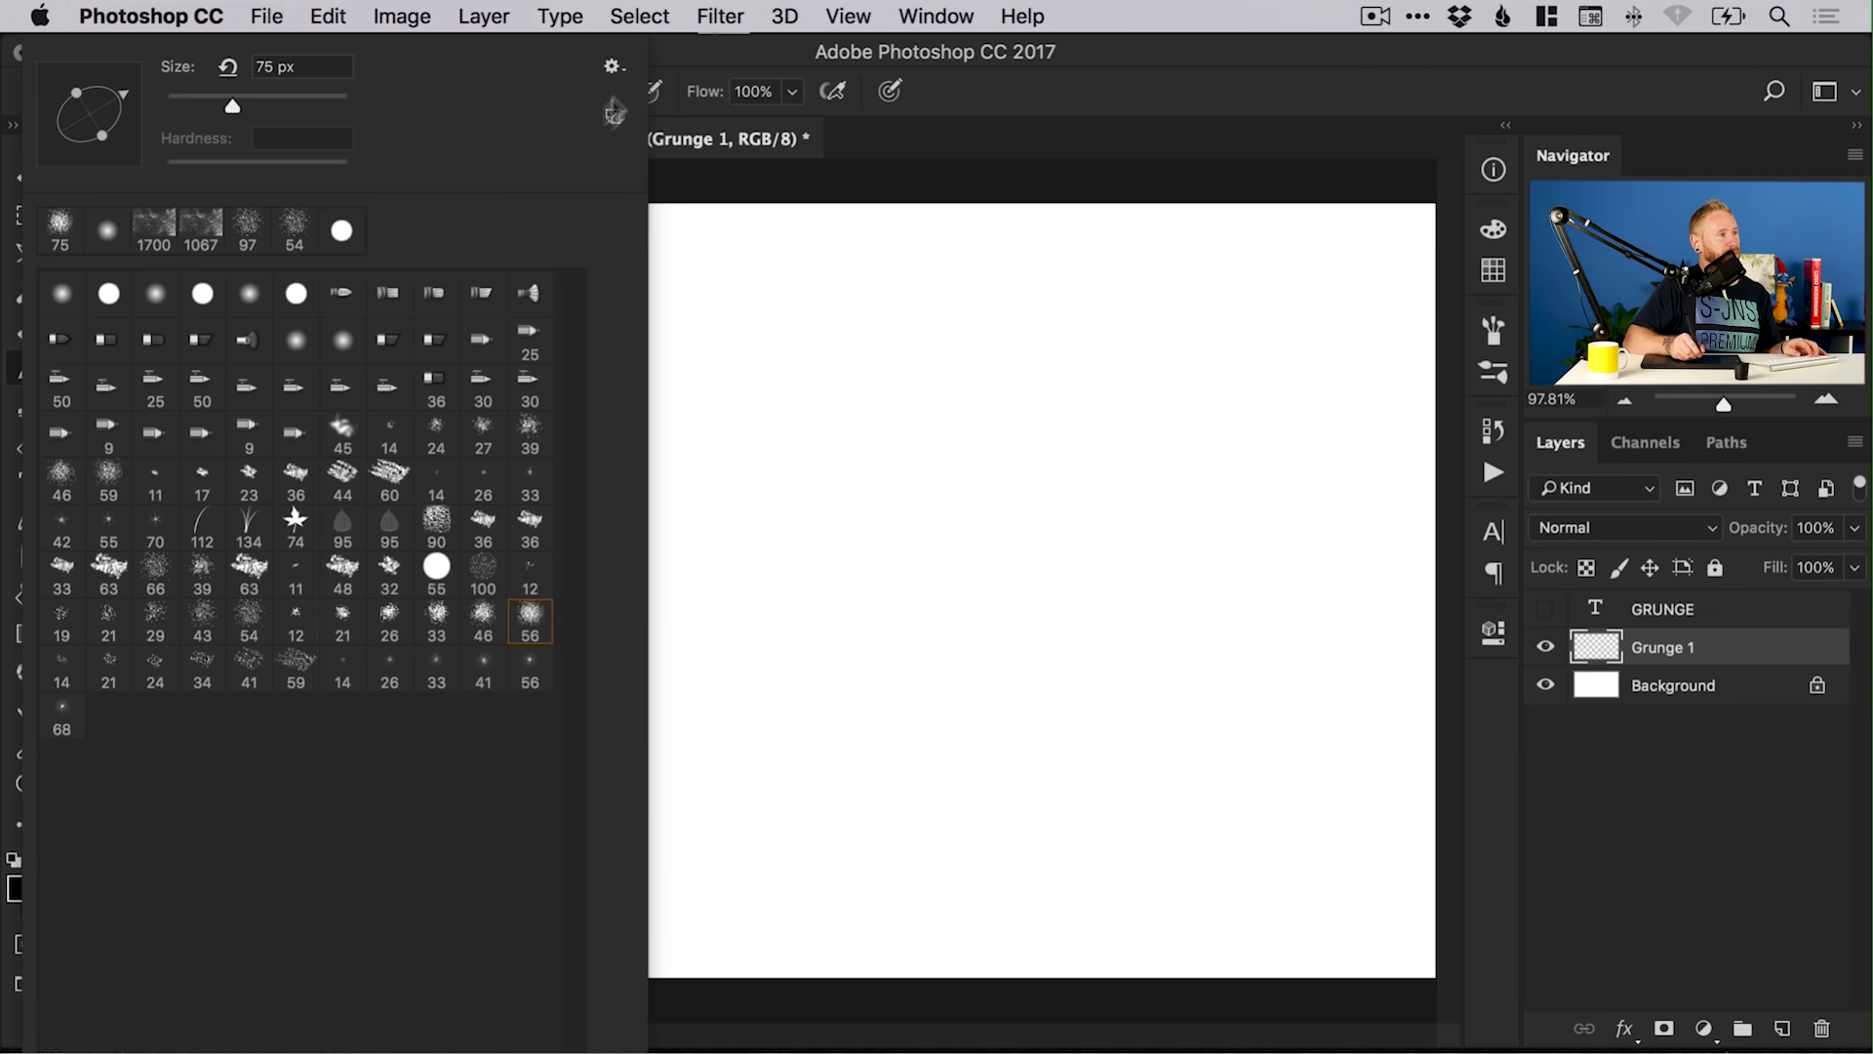
click(611, 69)
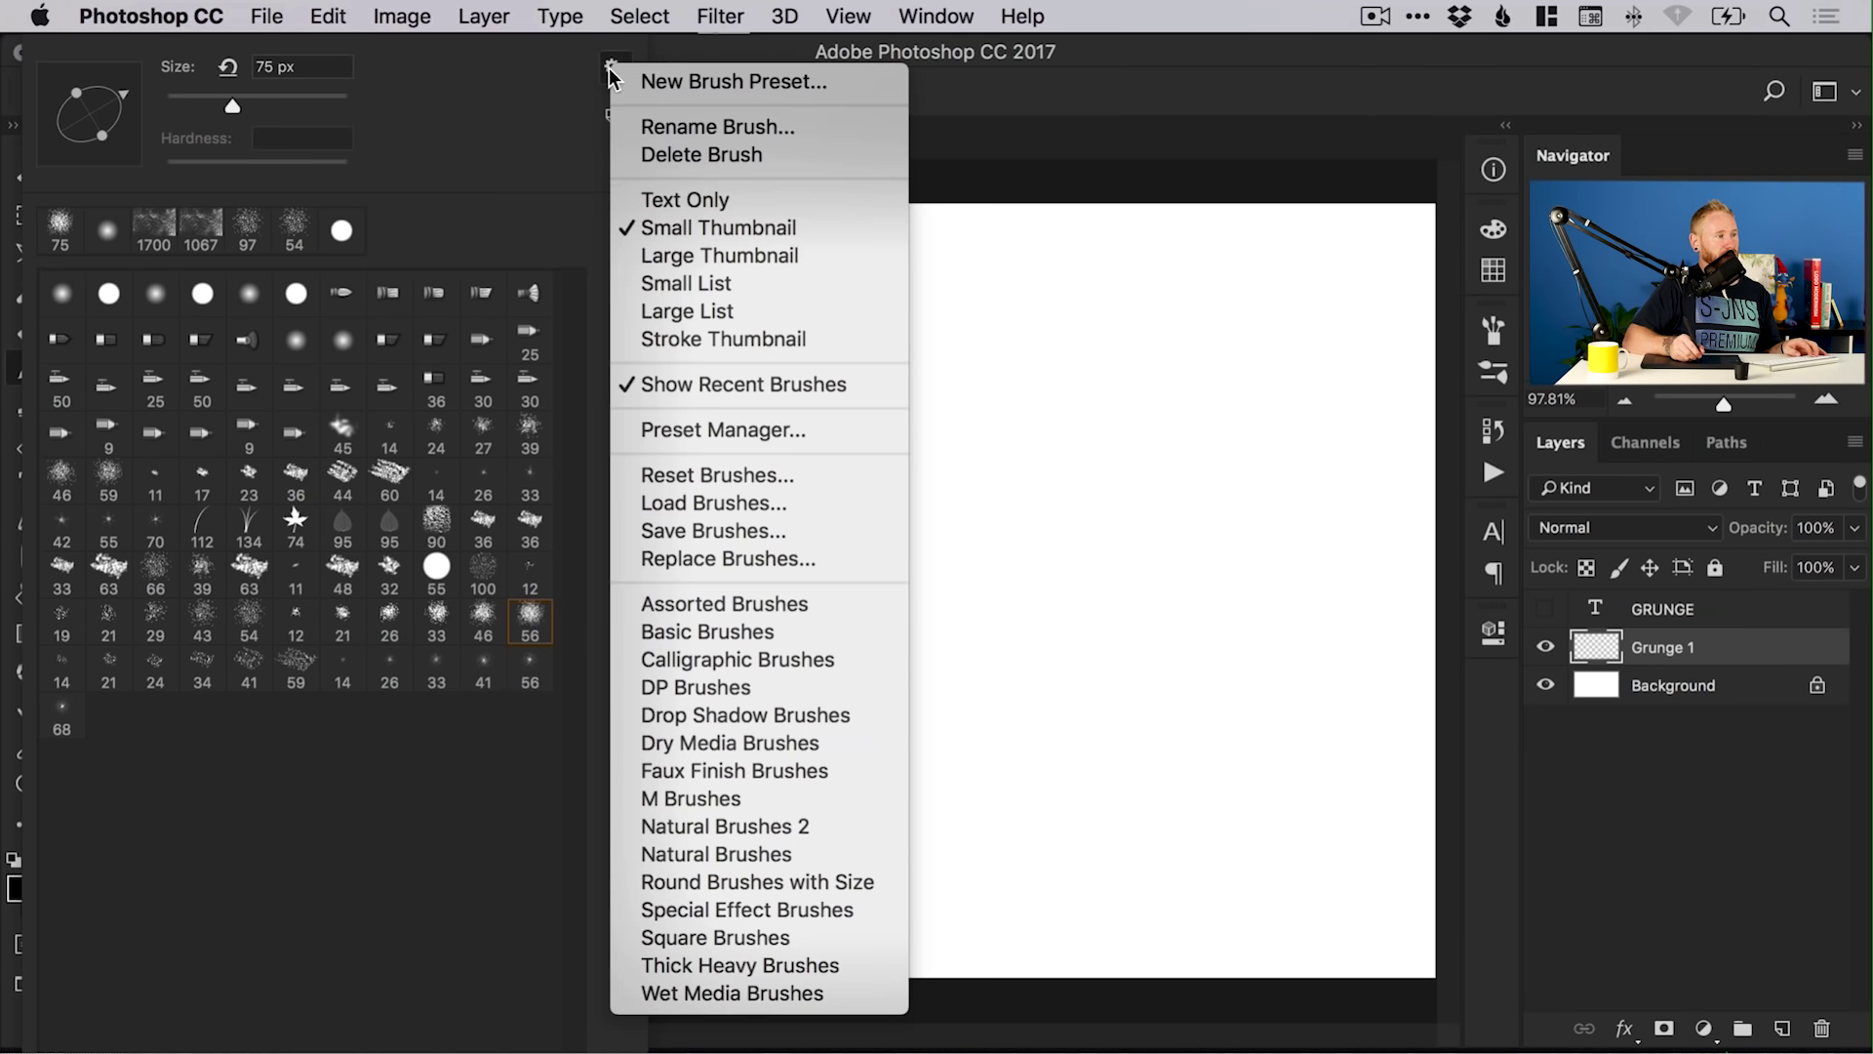
click(760, 503)
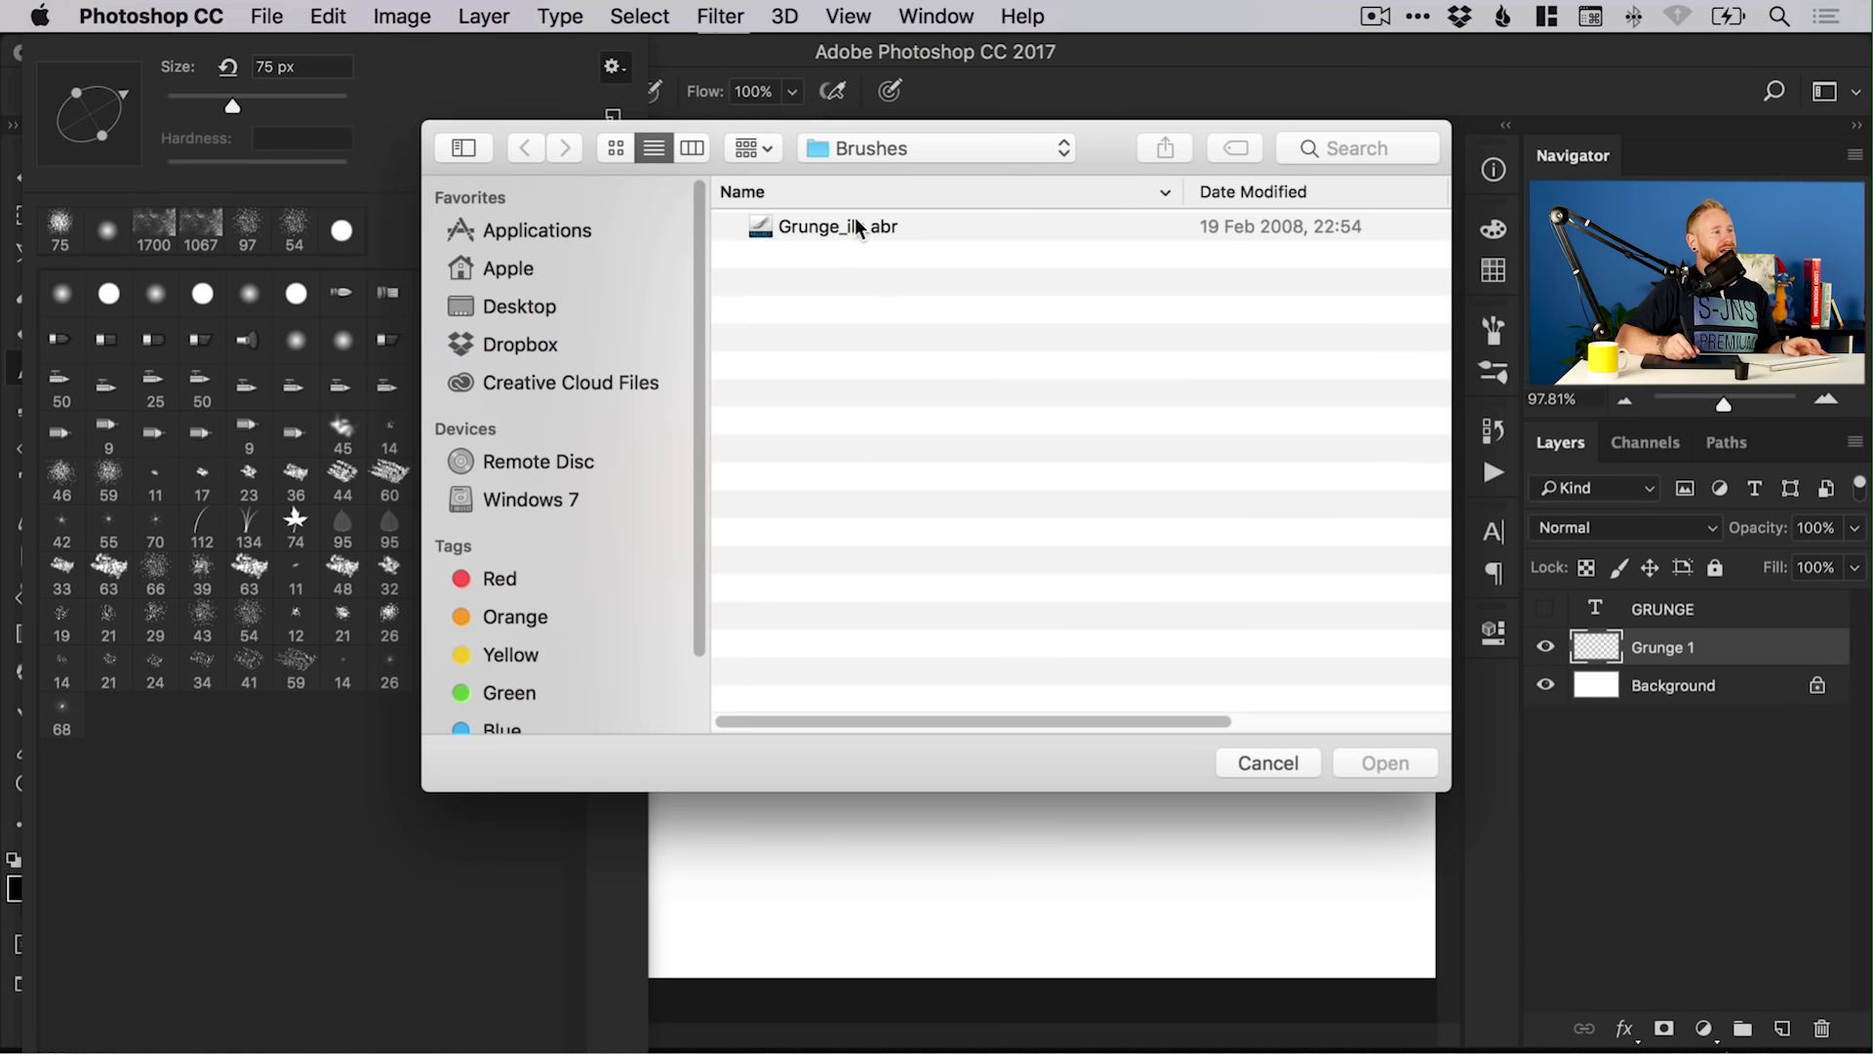
click(855, 216)
click(1385, 762)
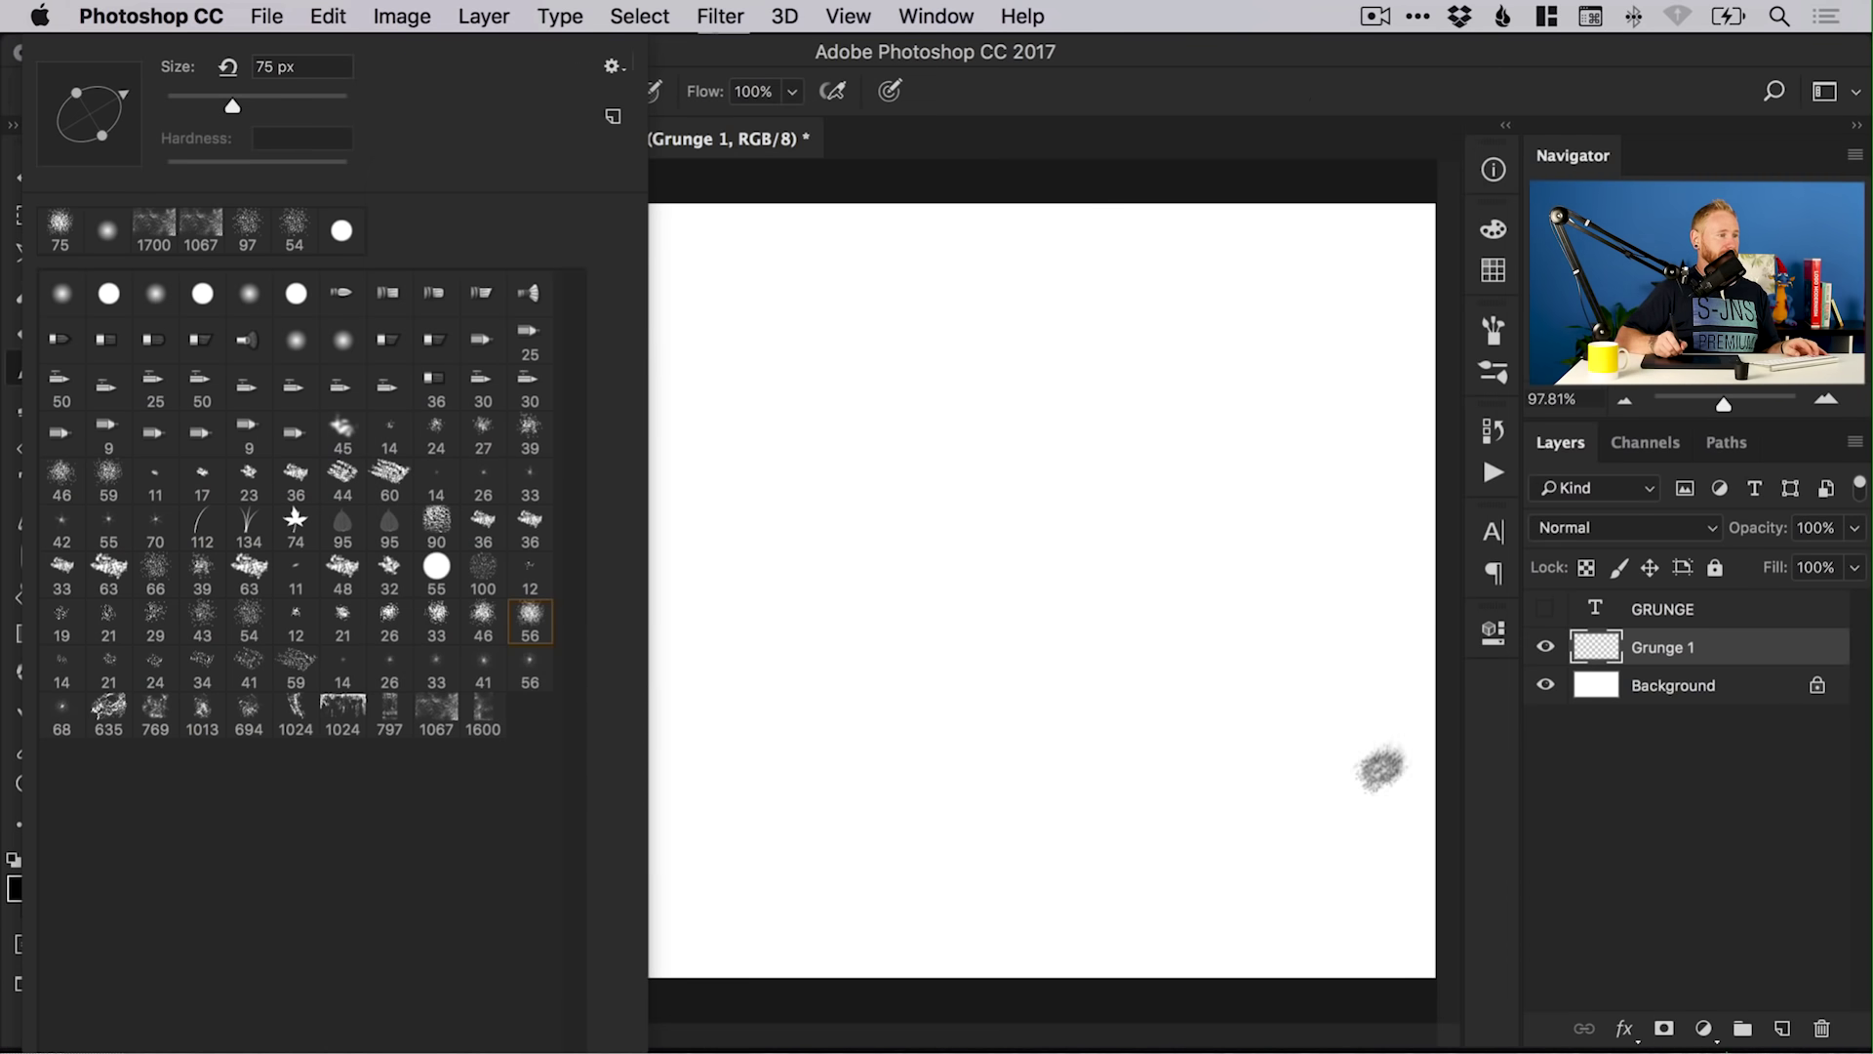
- Stamp the 1067 px grunge brush once and view it with the Background hidden, then reshow the Background
click(436, 709)
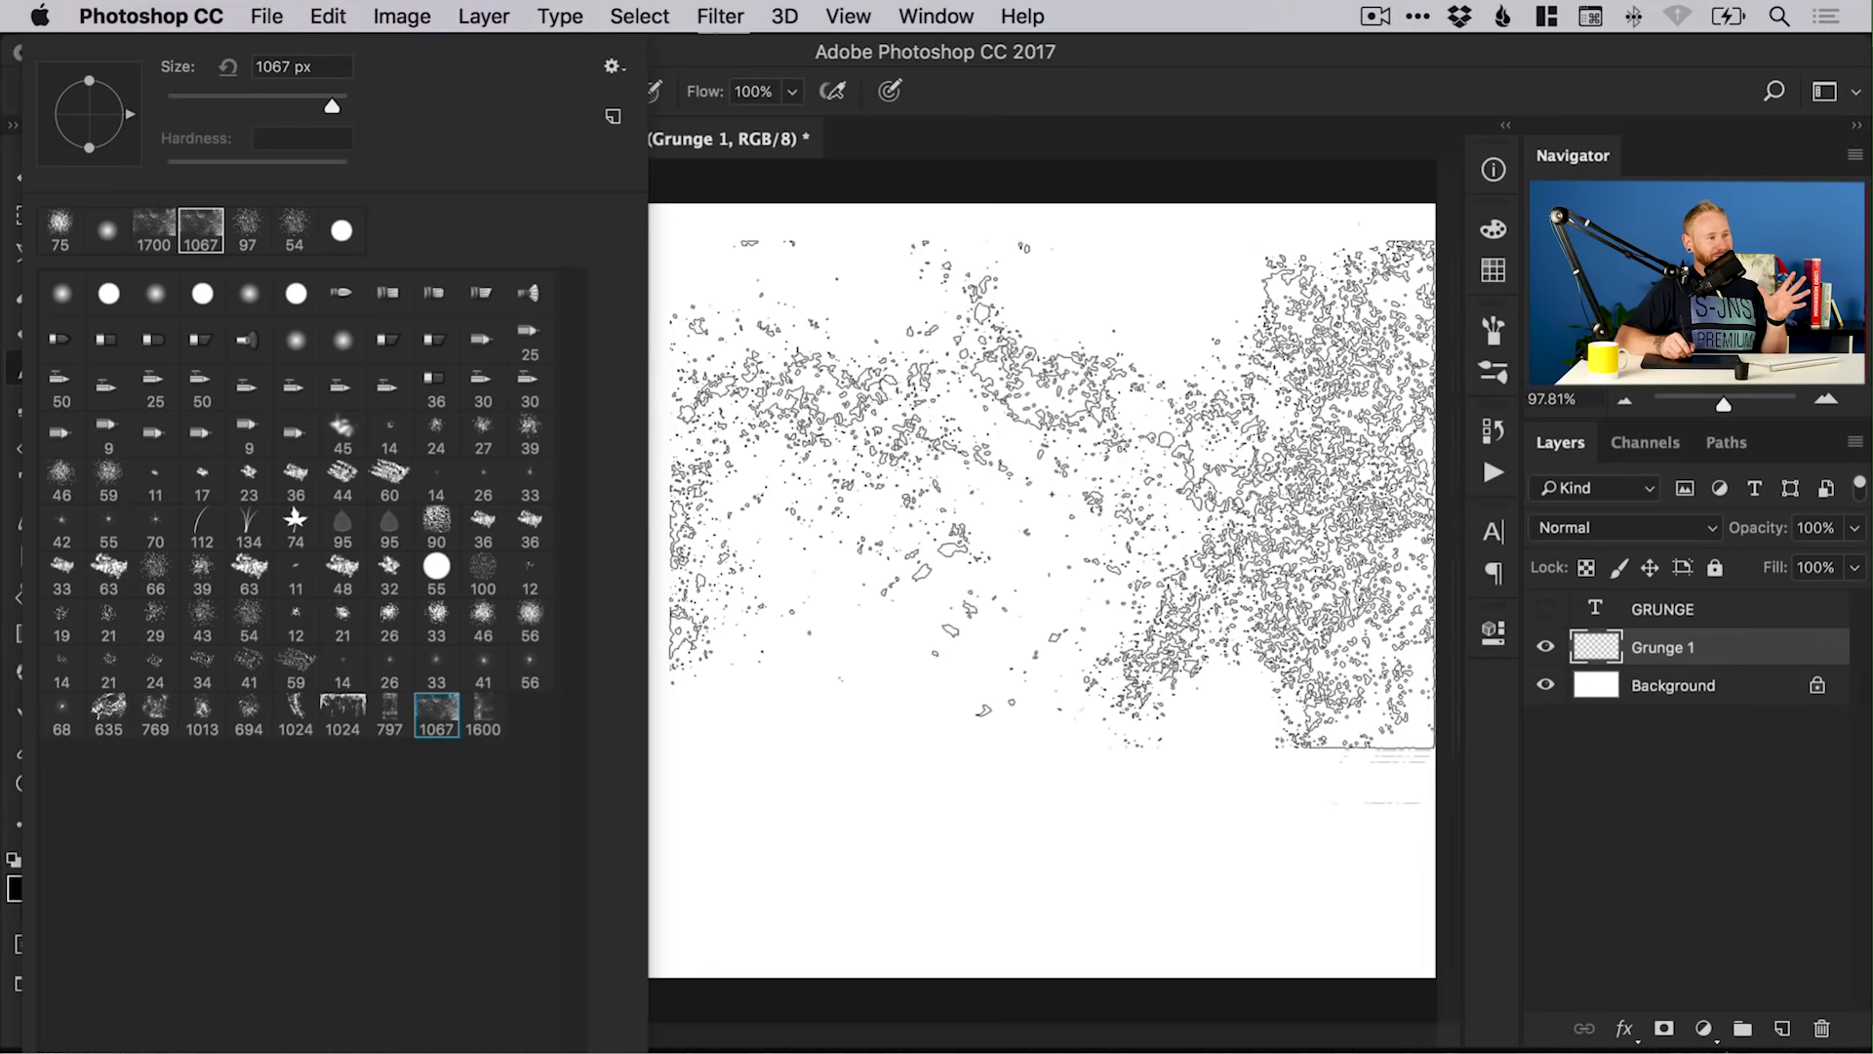
click(1051, 493)
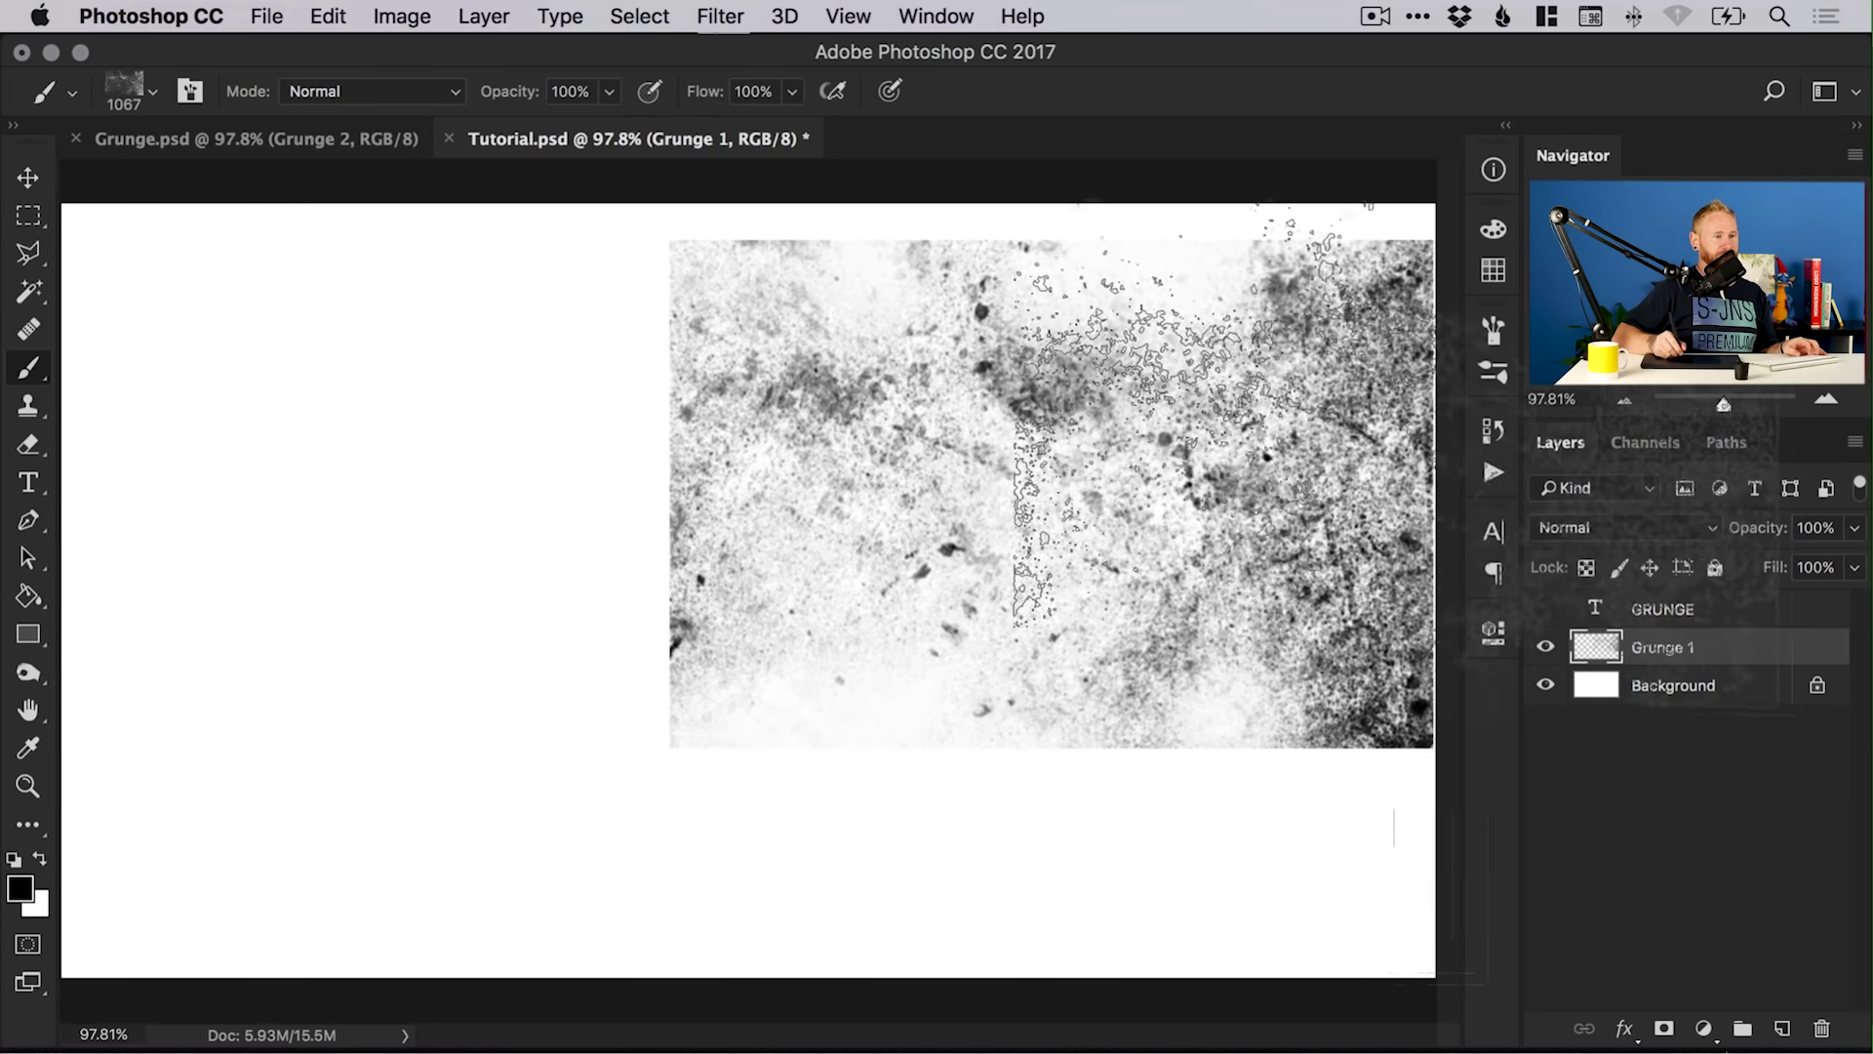
click(1545, 687)
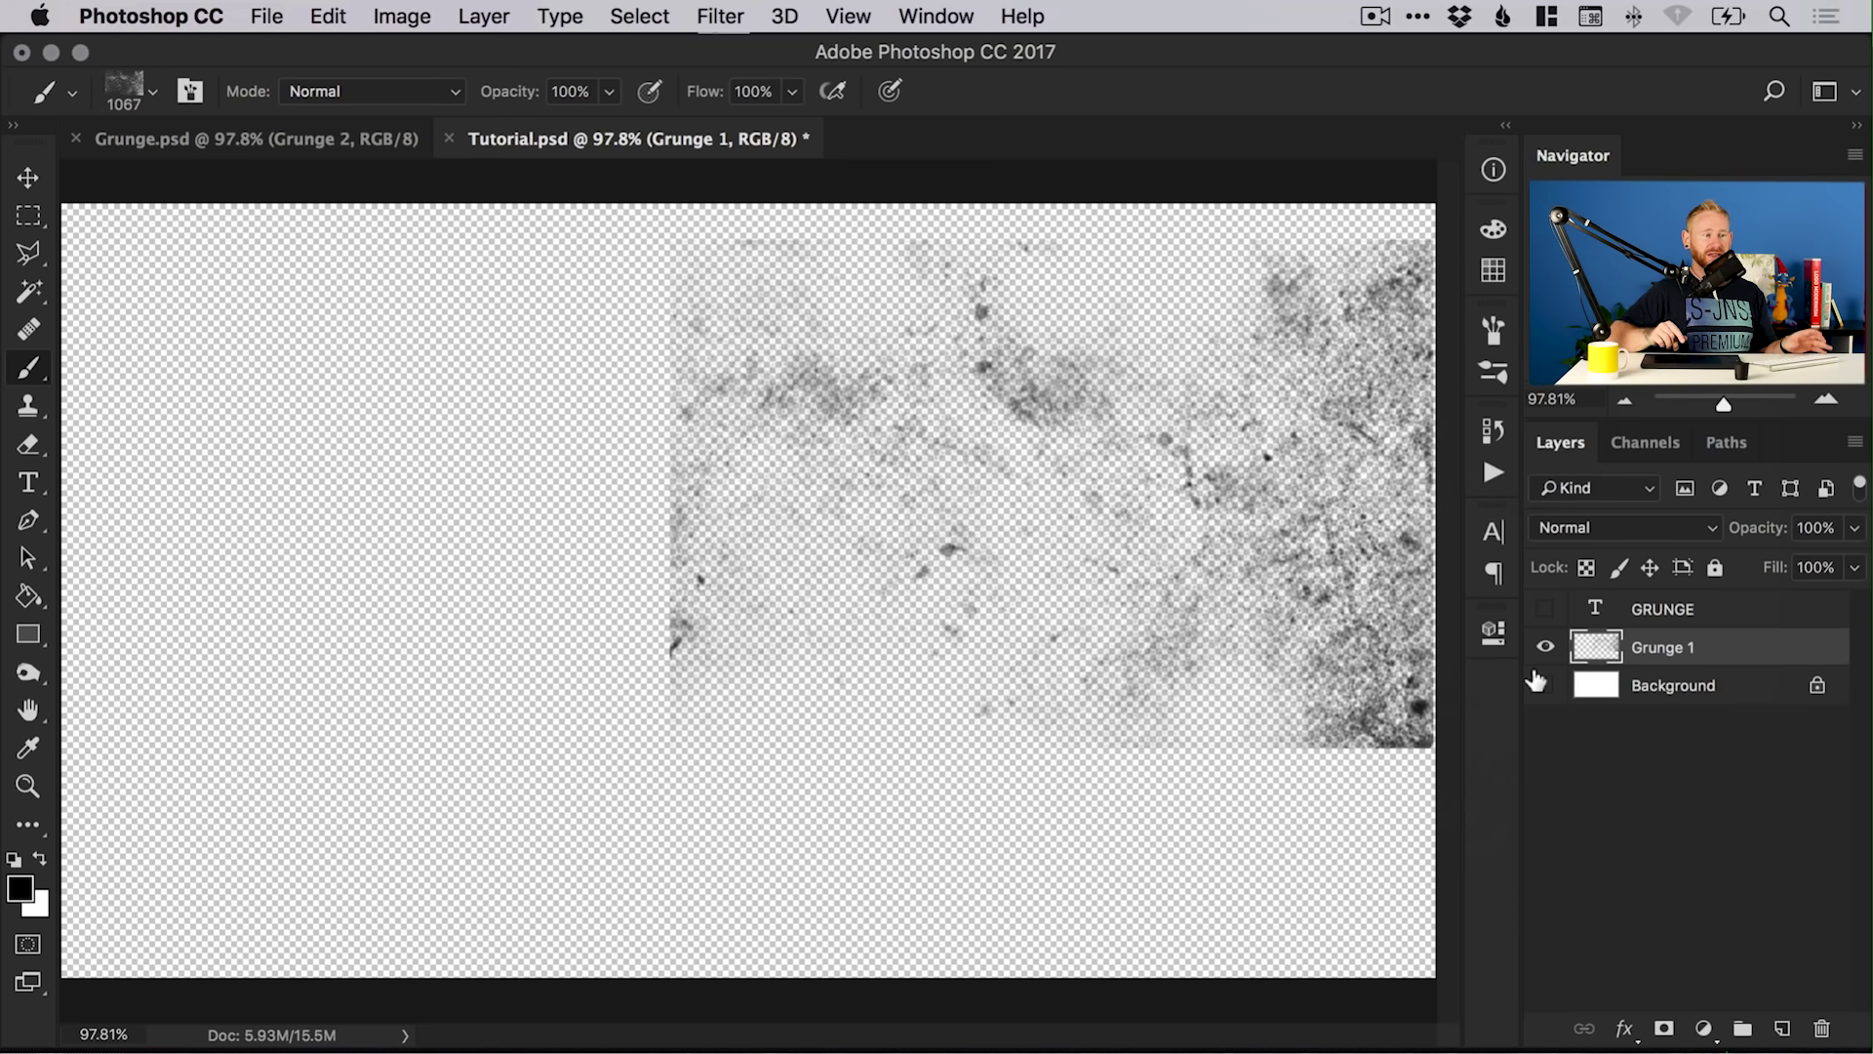
click(1546, 687)
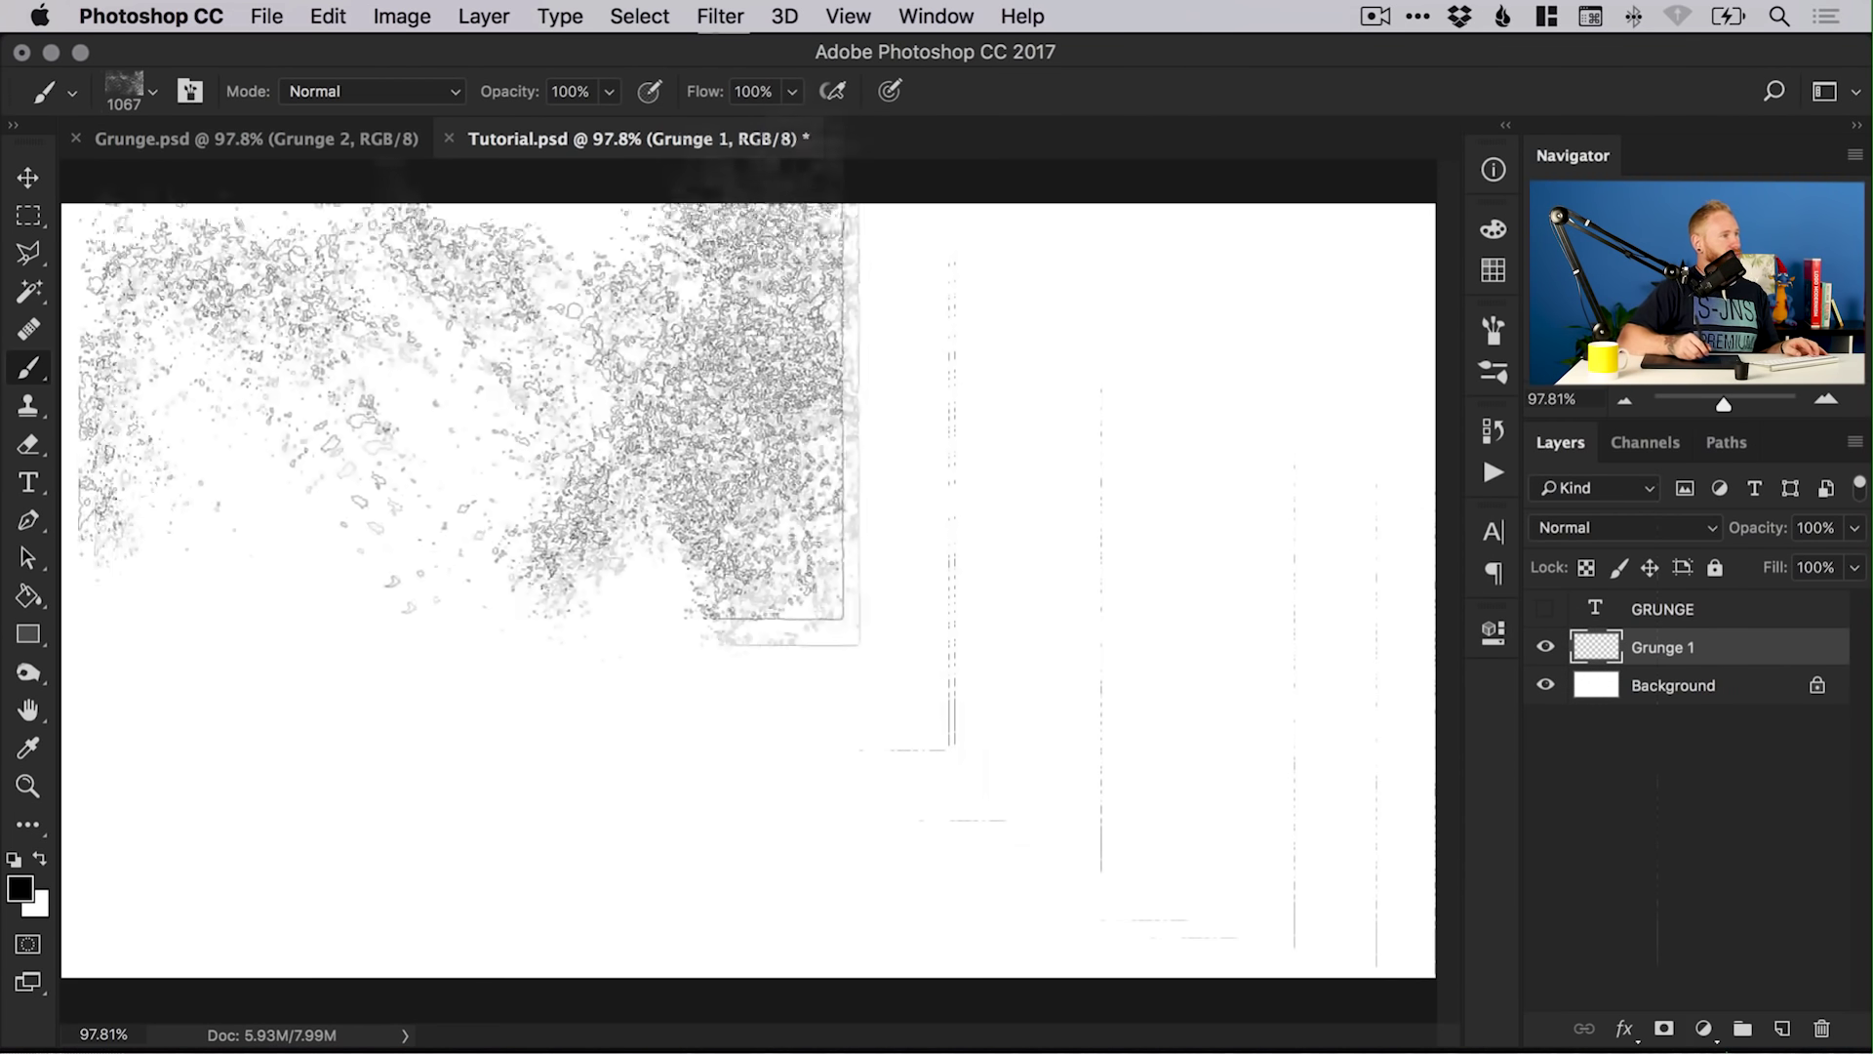
click(325, 16)
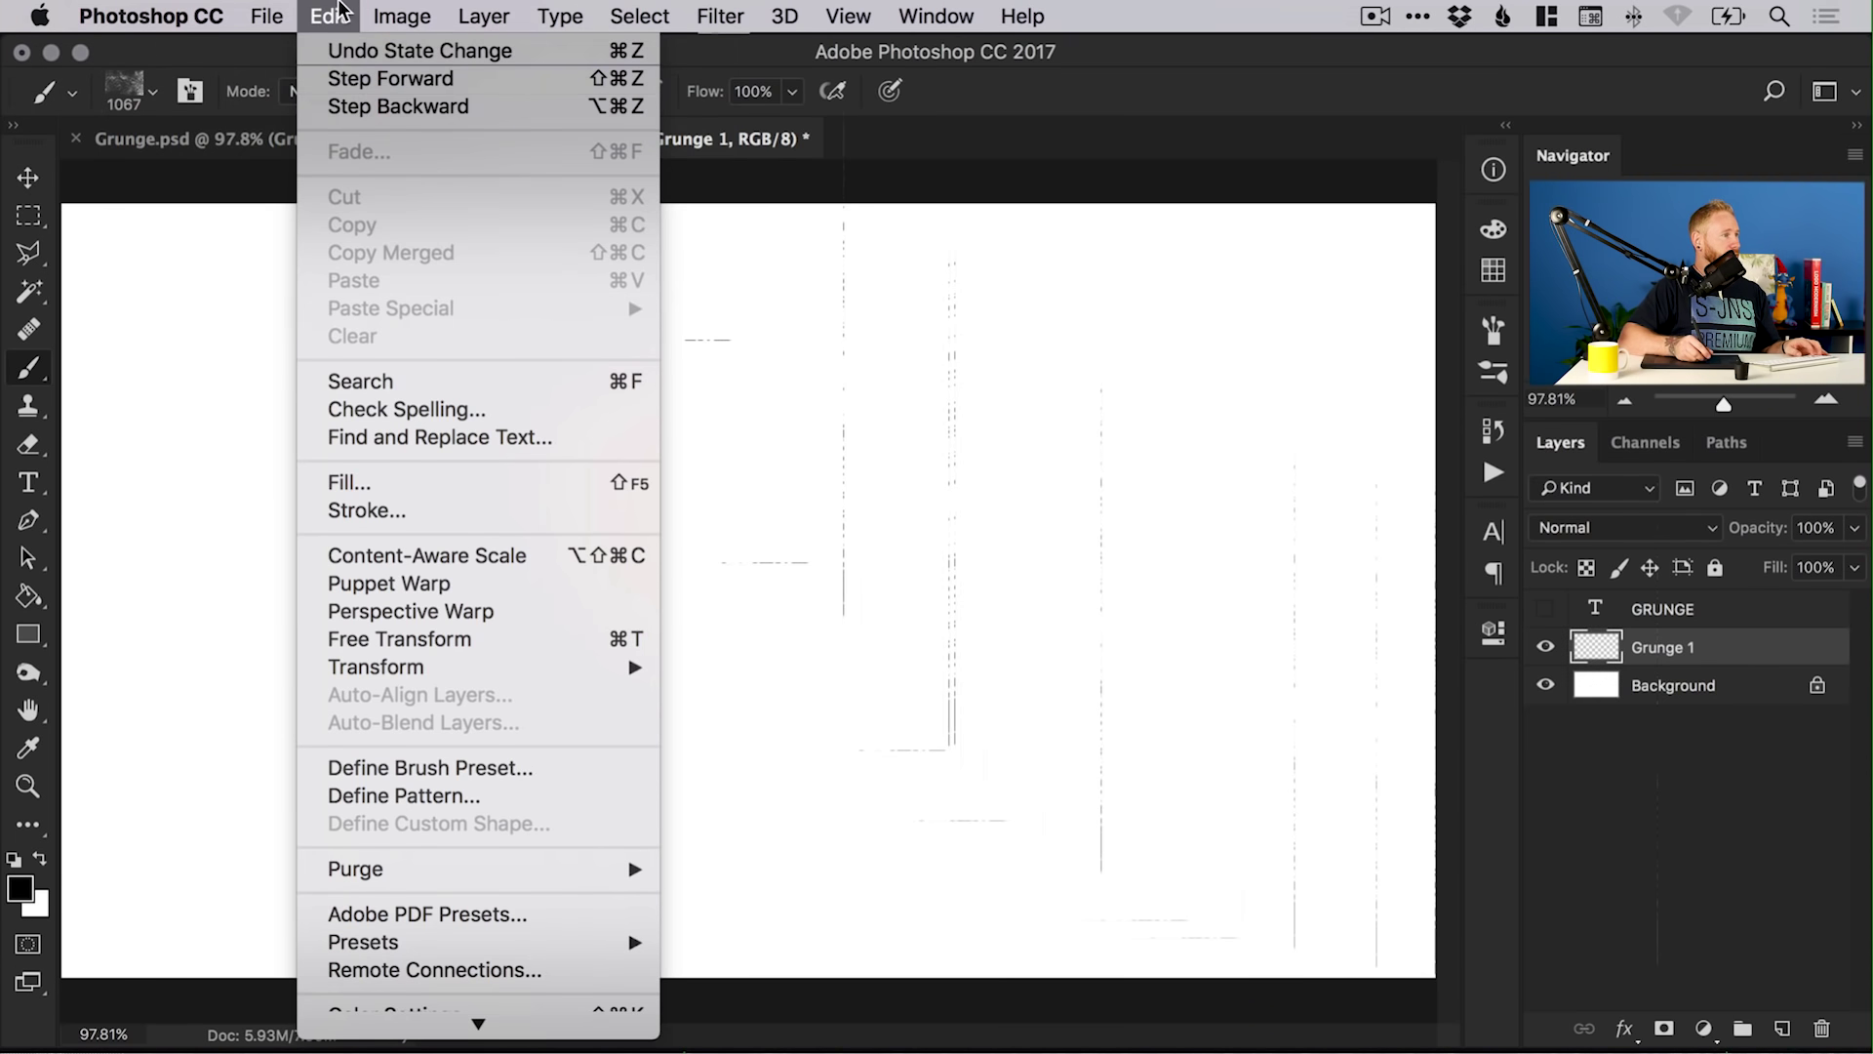
- Rotate the canvas view to a 90° rotation angle and fit the page on screen
click(361, 107)
drag(585, 517, 722, 536)
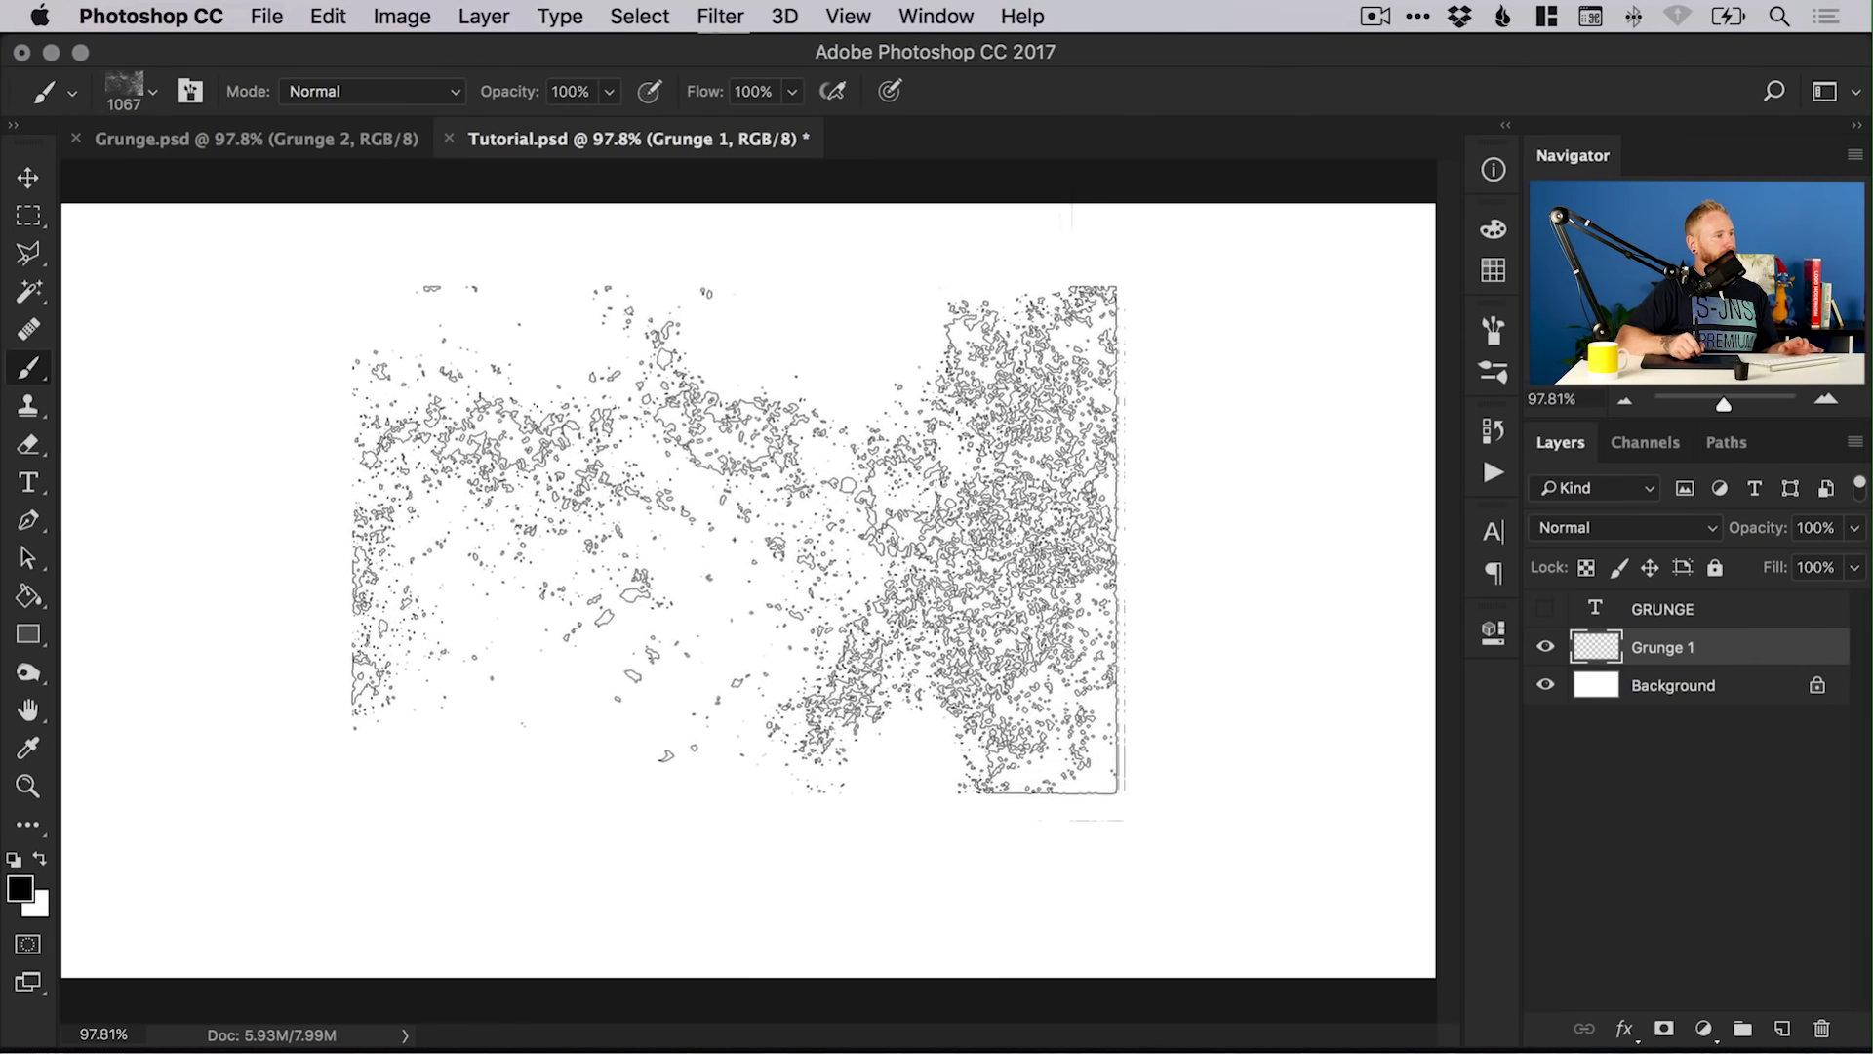
key(r)
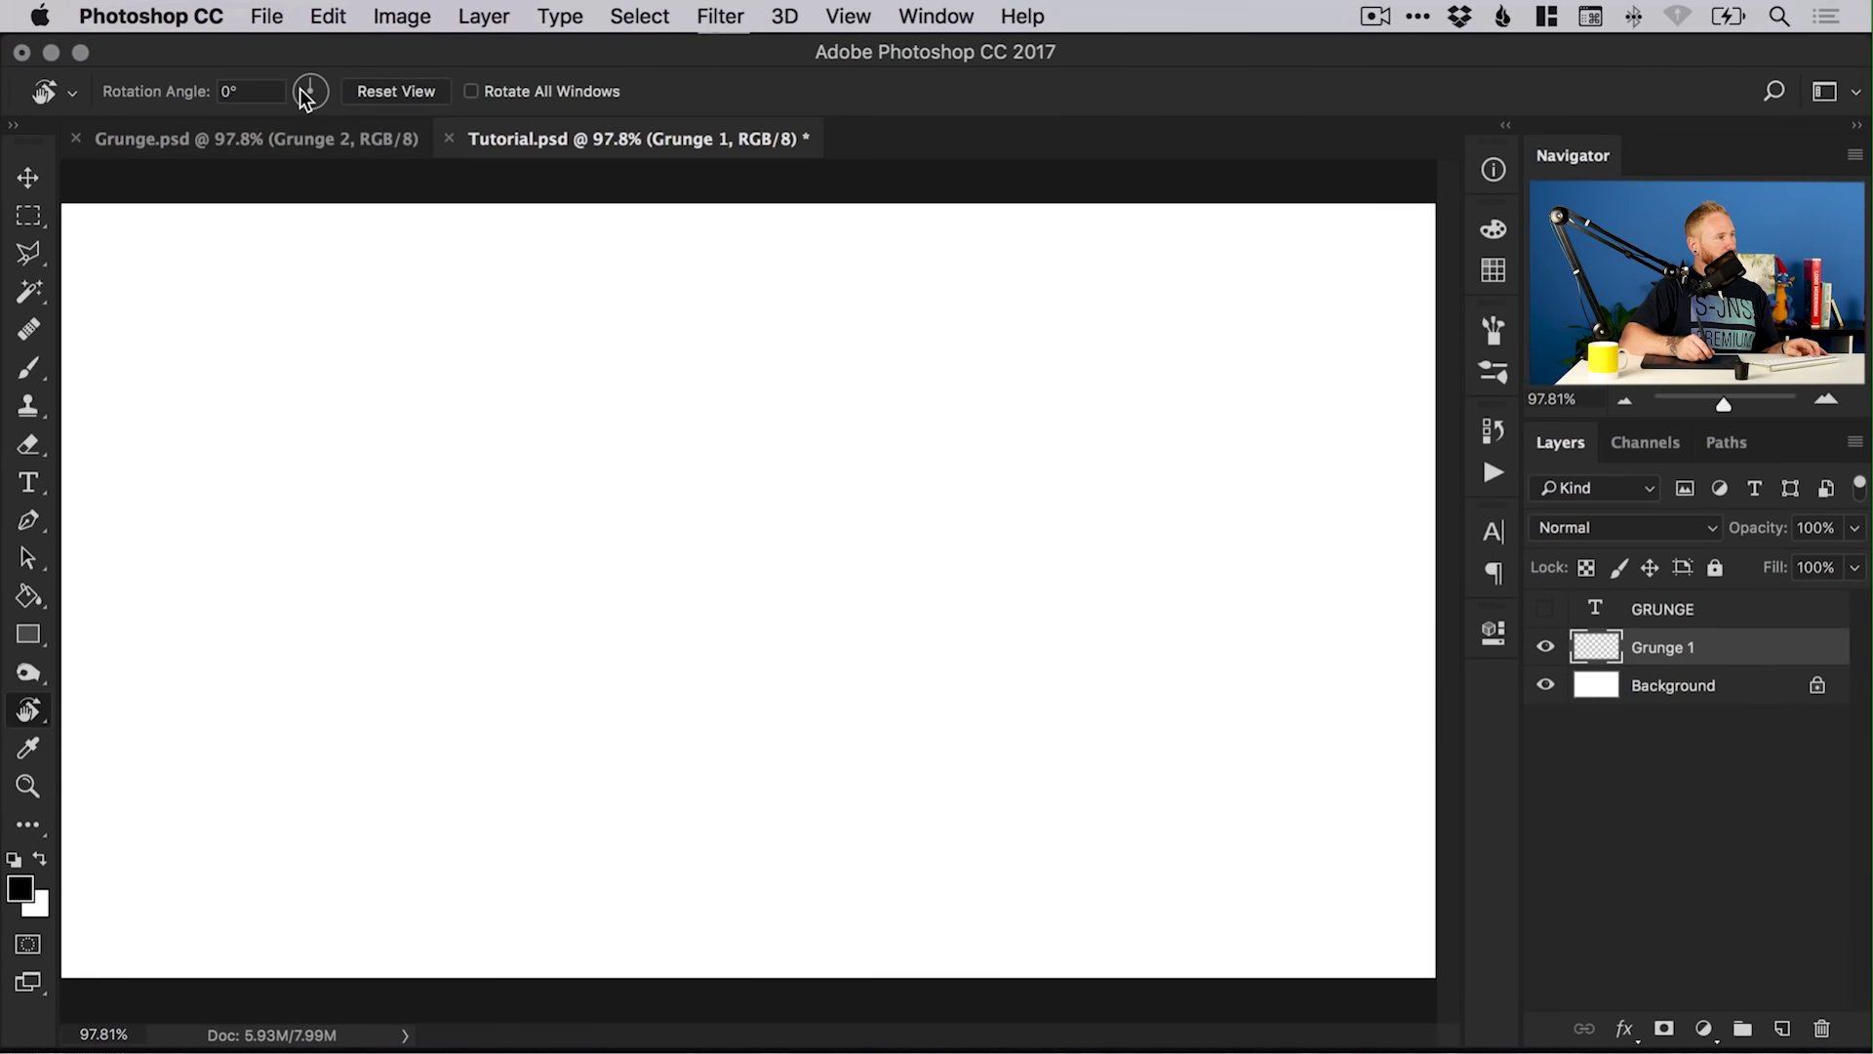
mouse_move(302, 90)
mouse_down()
mouse_move(324, 90)
mouse_move(316, 109)
mouse_move(291, 91)
mouse_up()
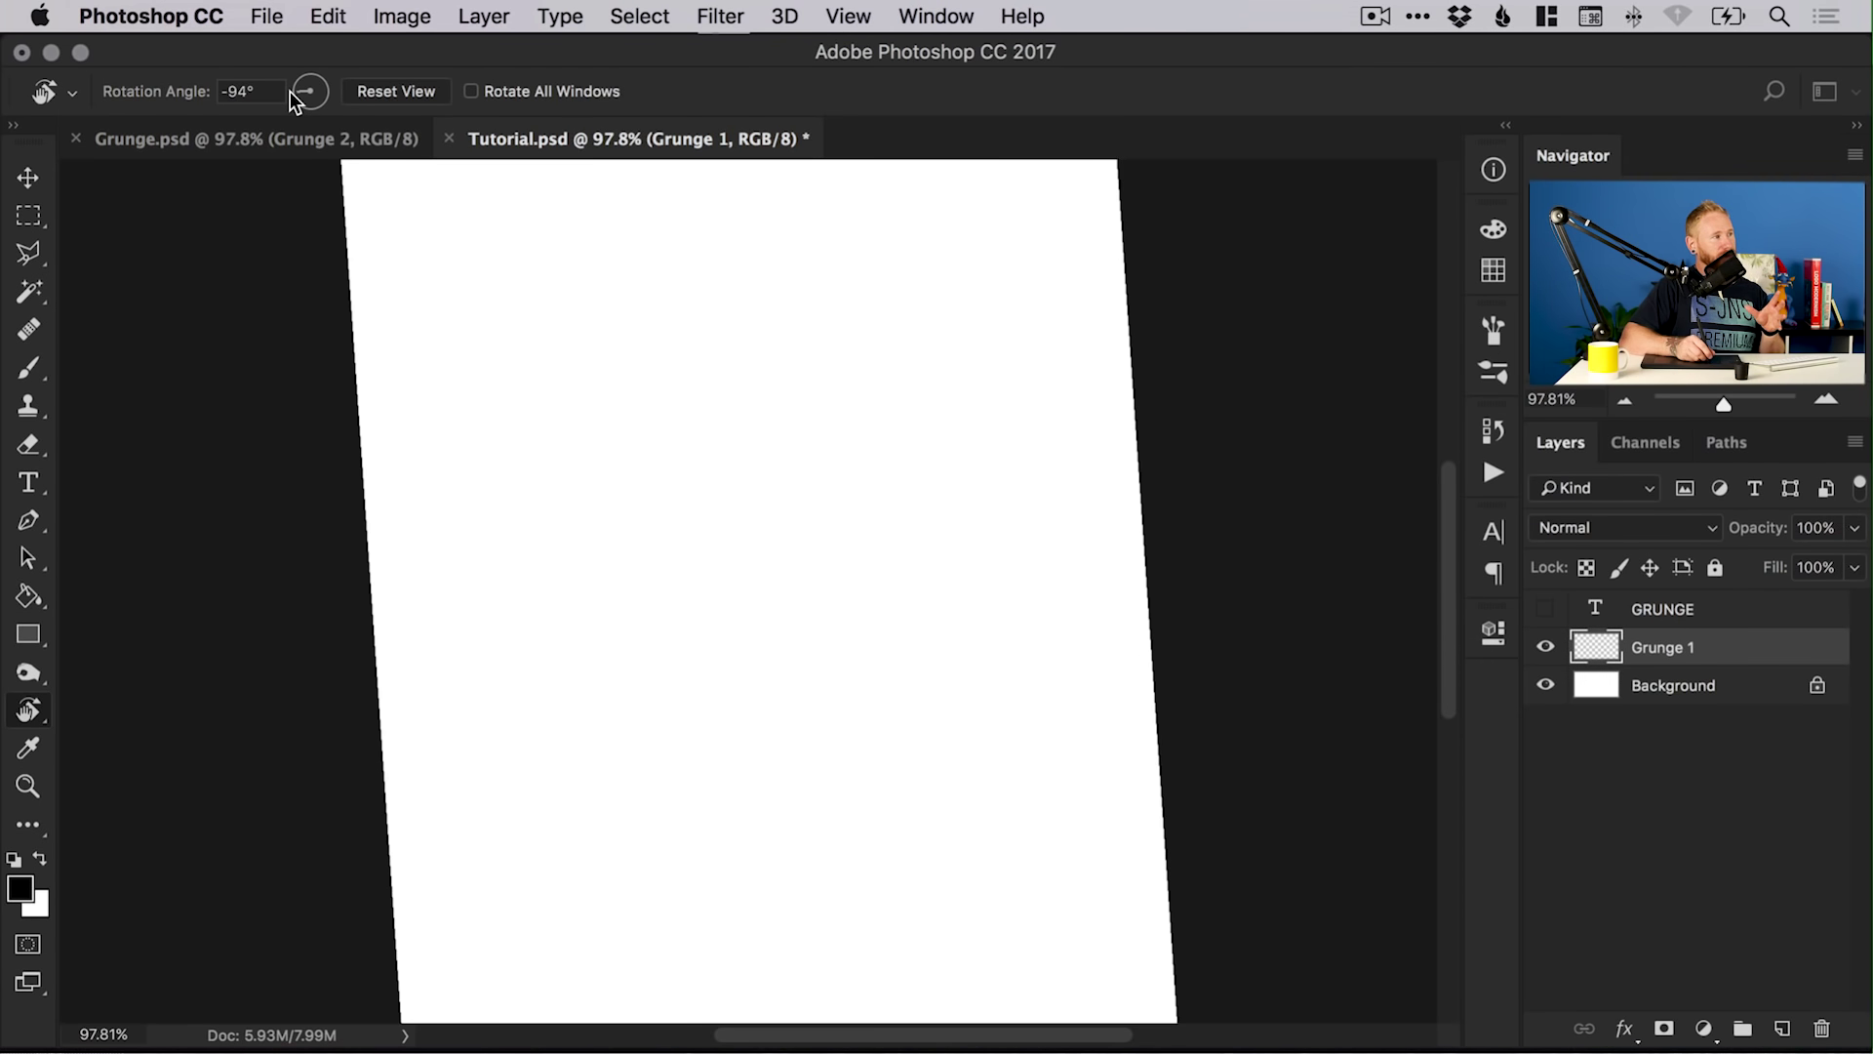
click(271, 90)
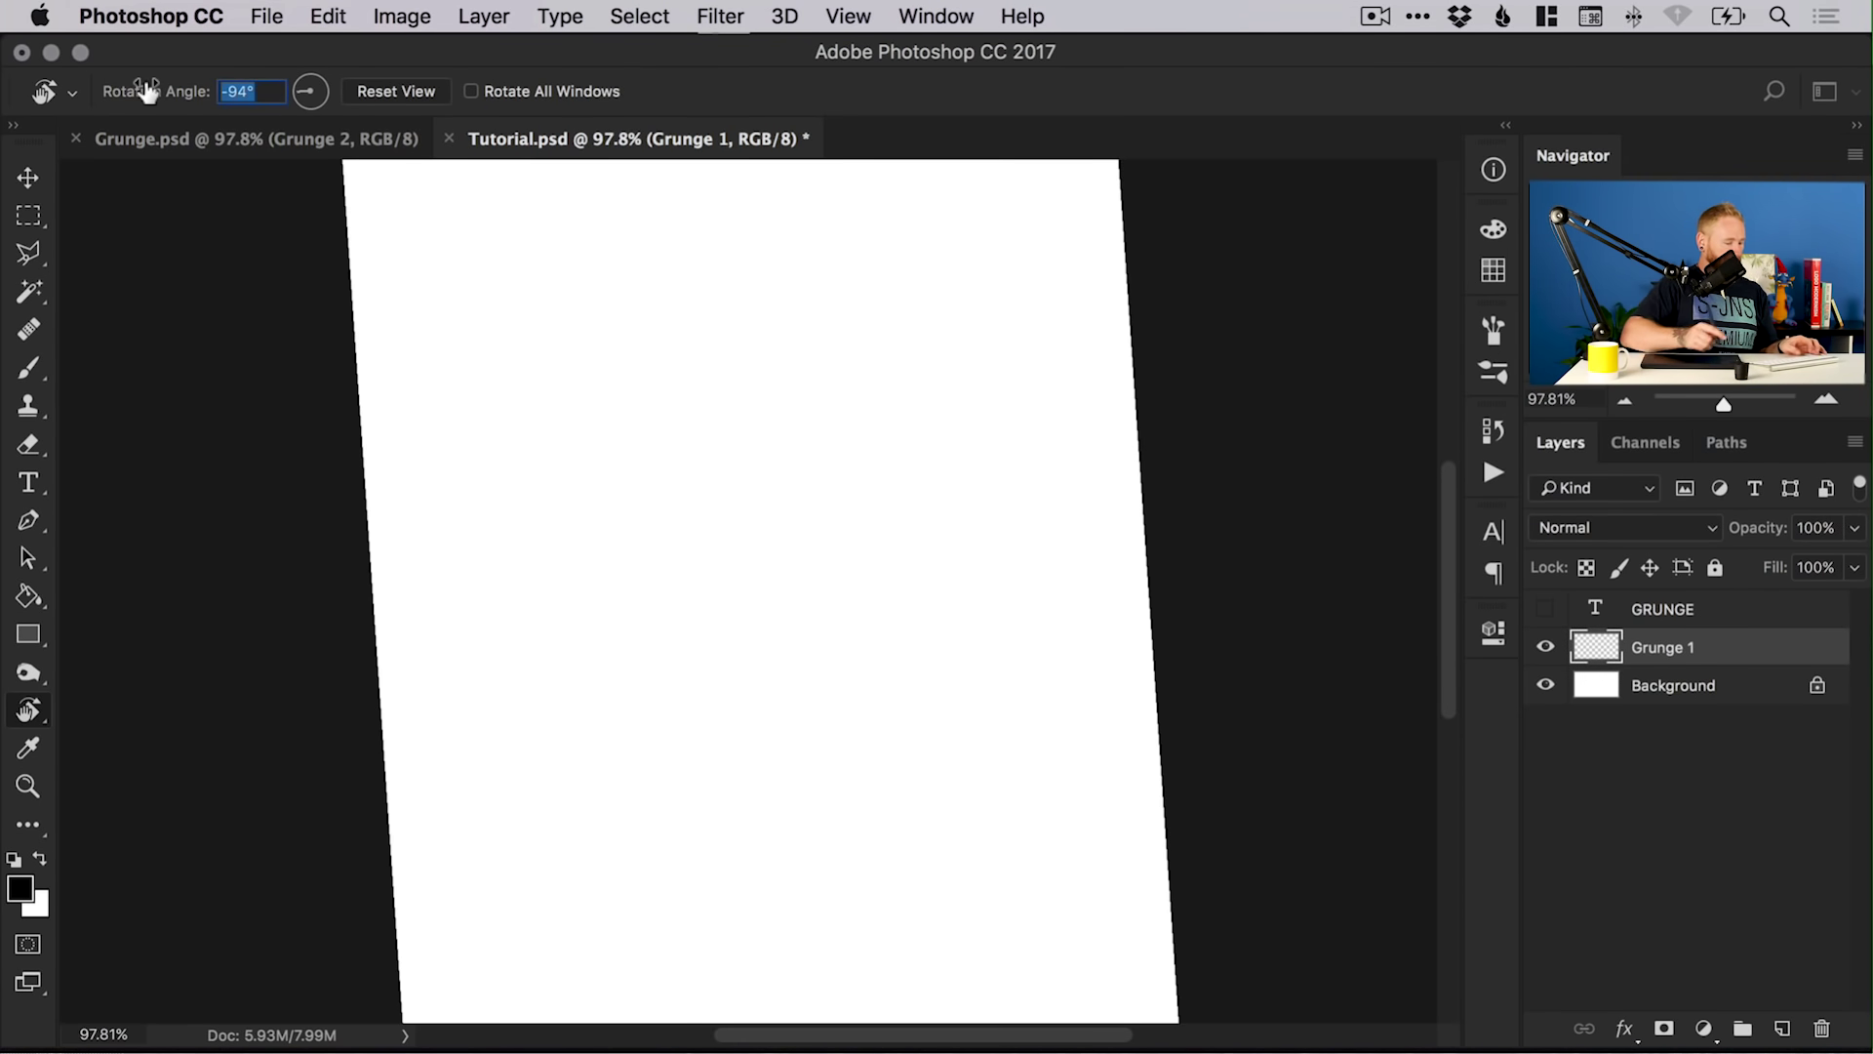
text(90)
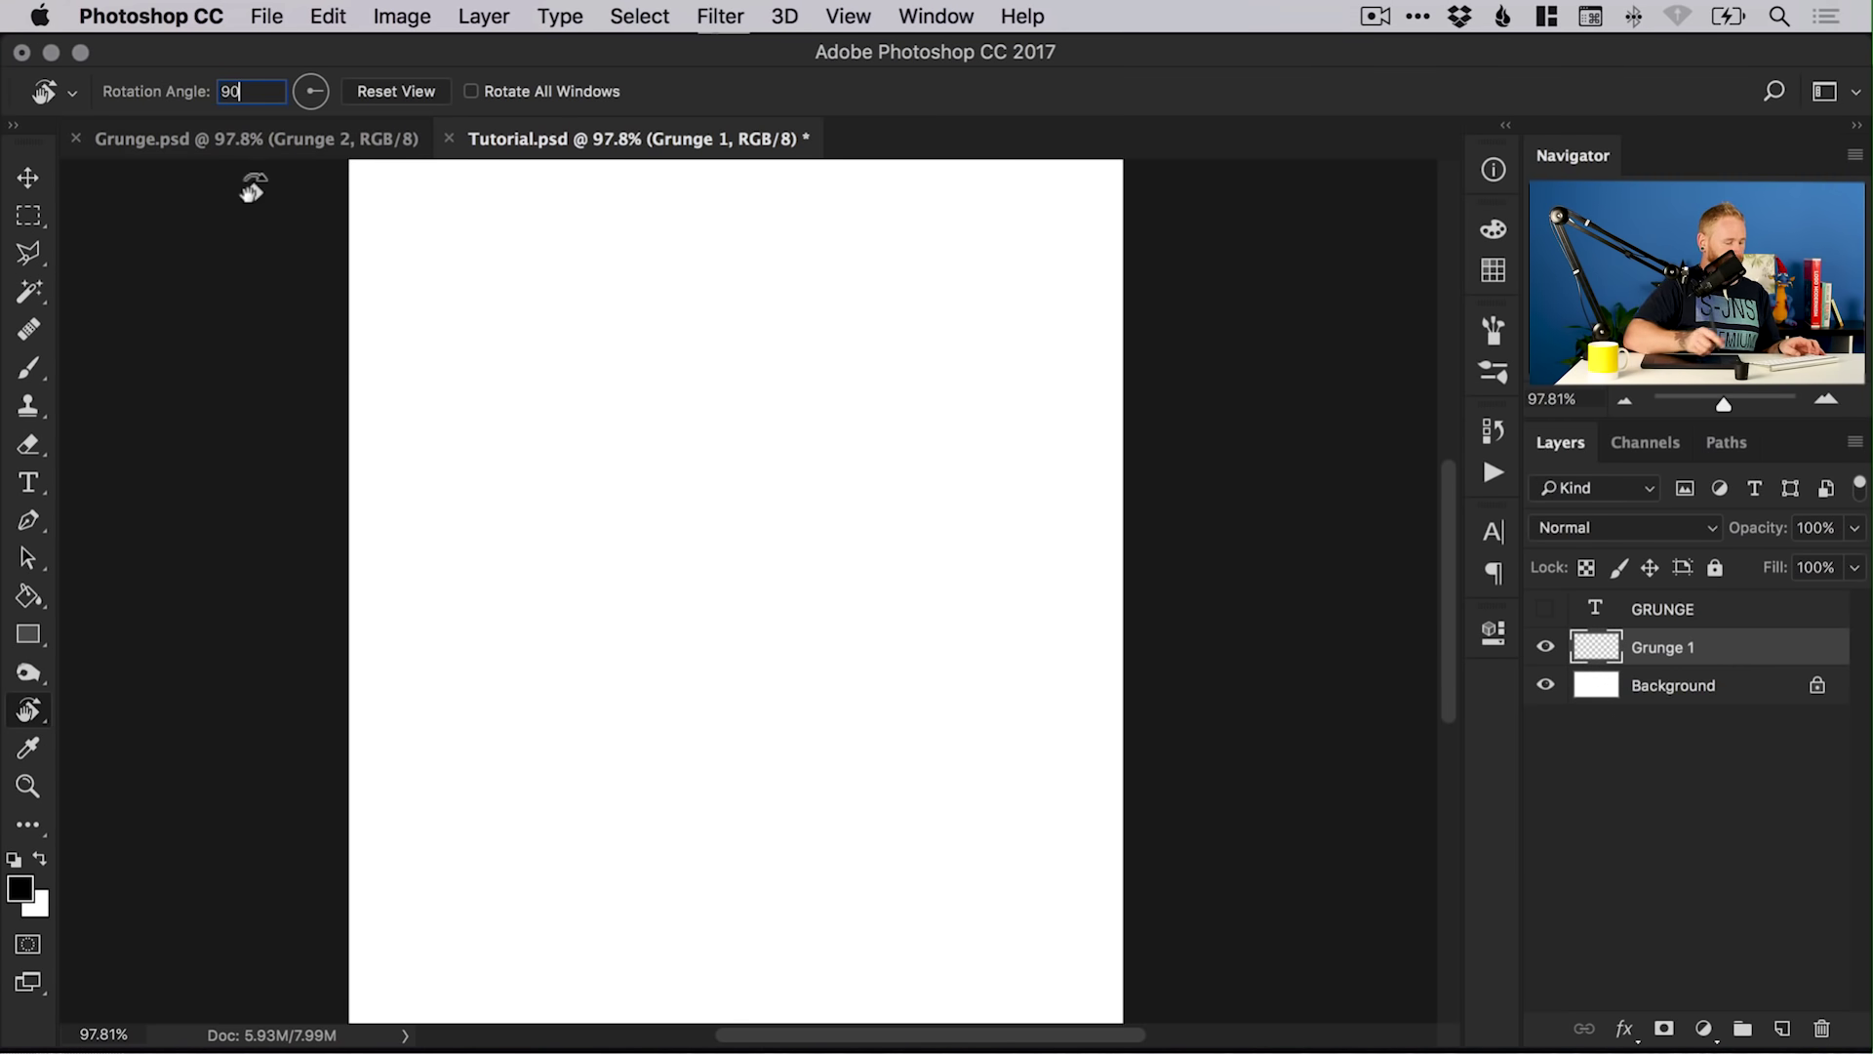
key(super+0)
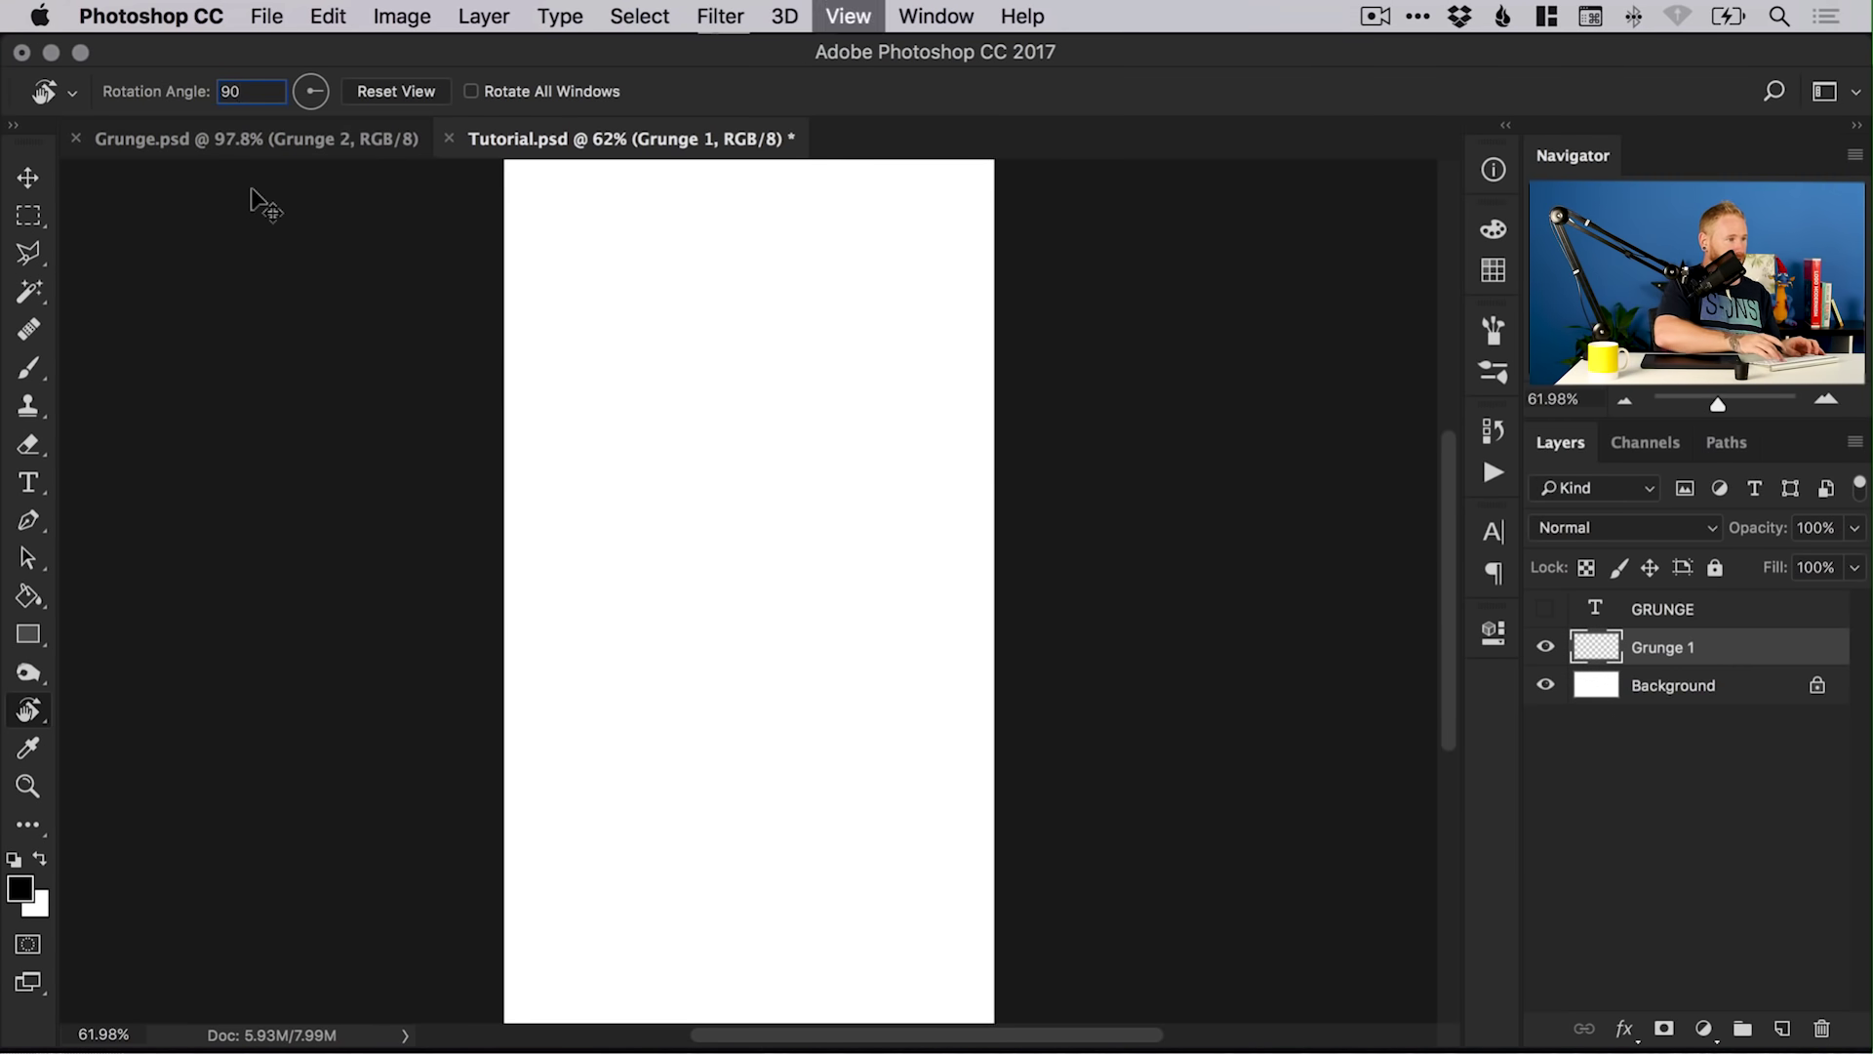
- Try 1067 px grunge stamps from top to bottom of the canvas, then undo them
click(29, 368)
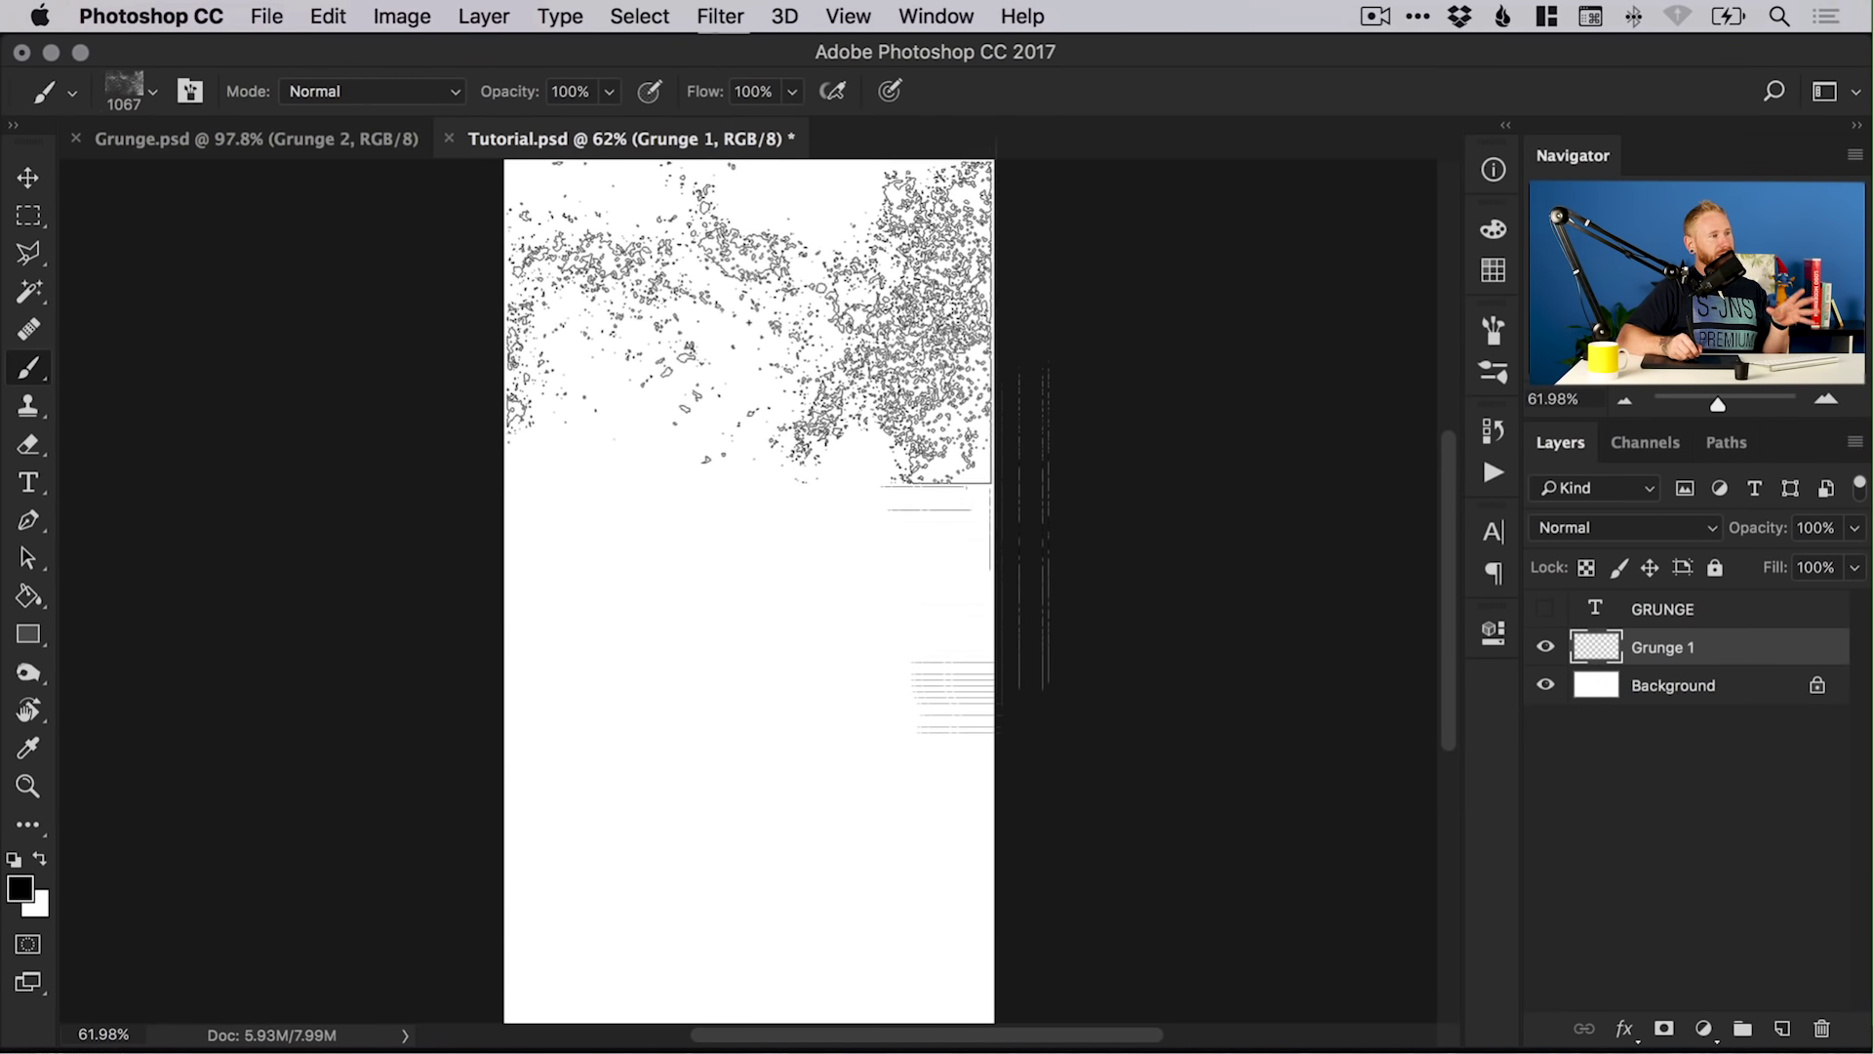
click(749, 322)
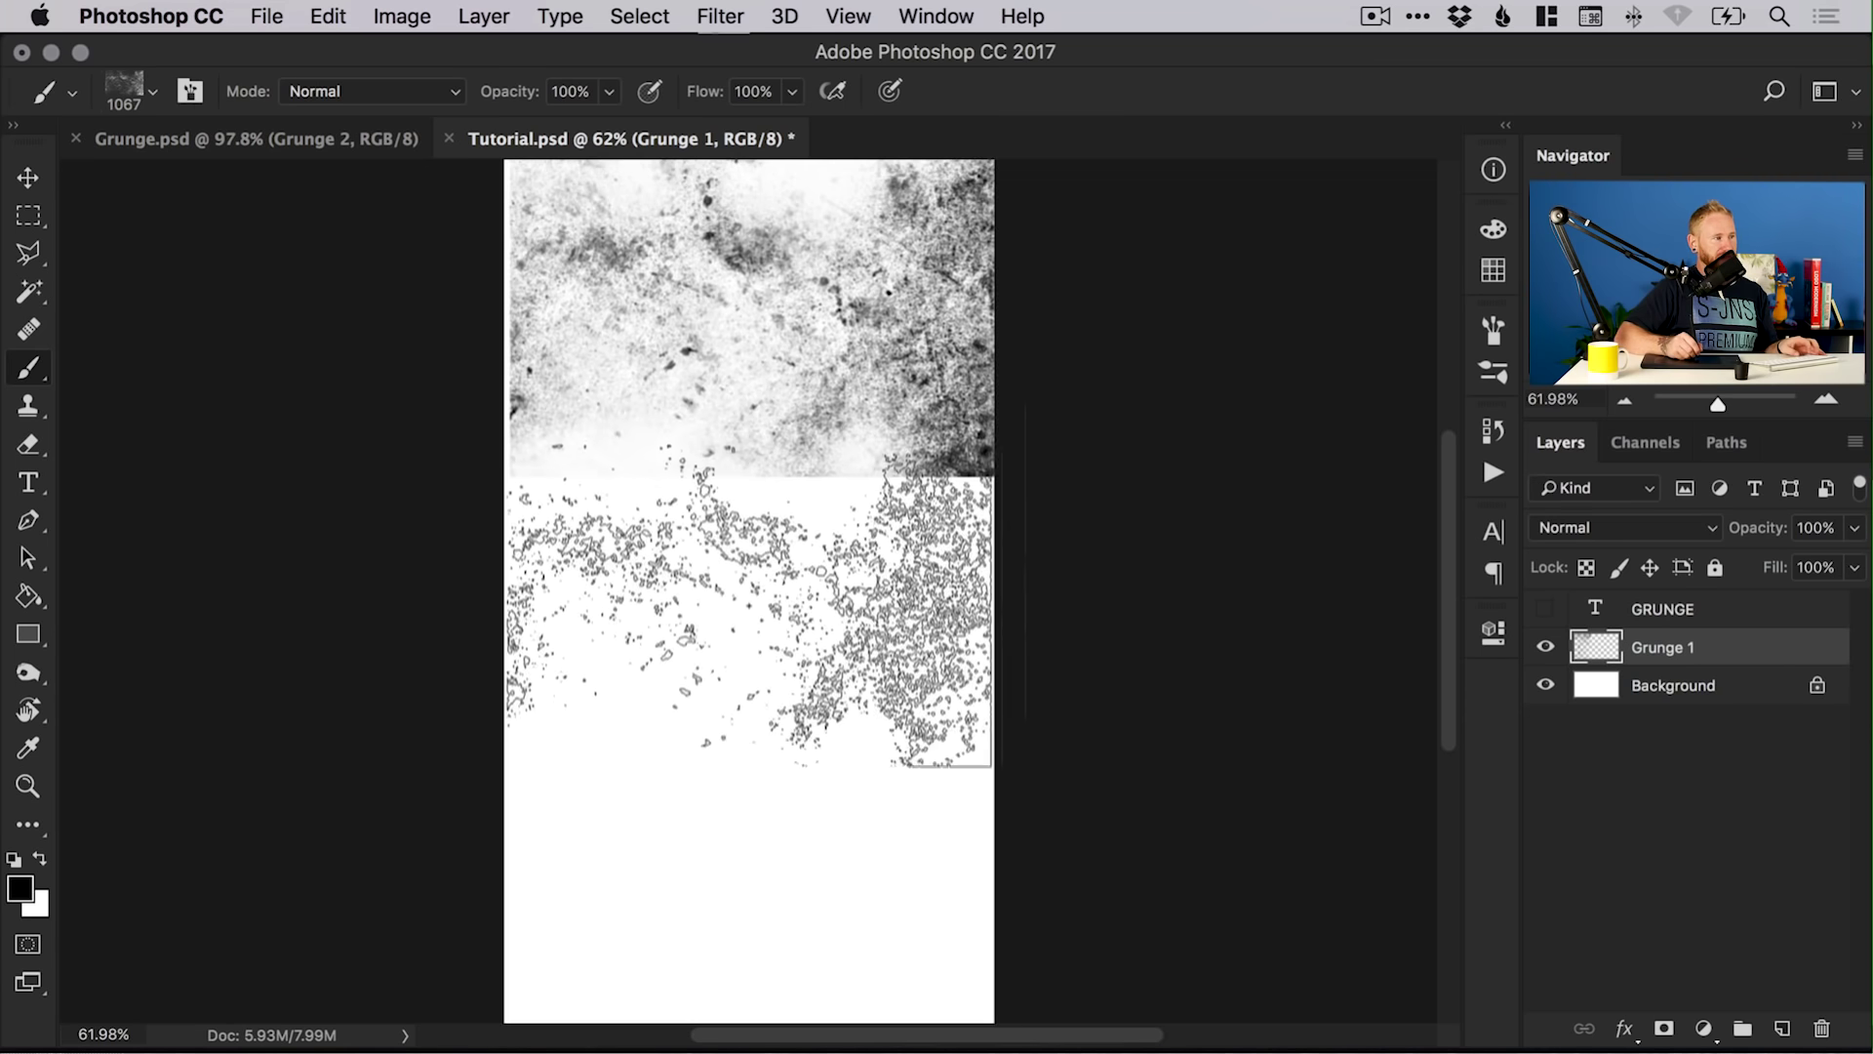
click(749, 595)
click(749, 844)
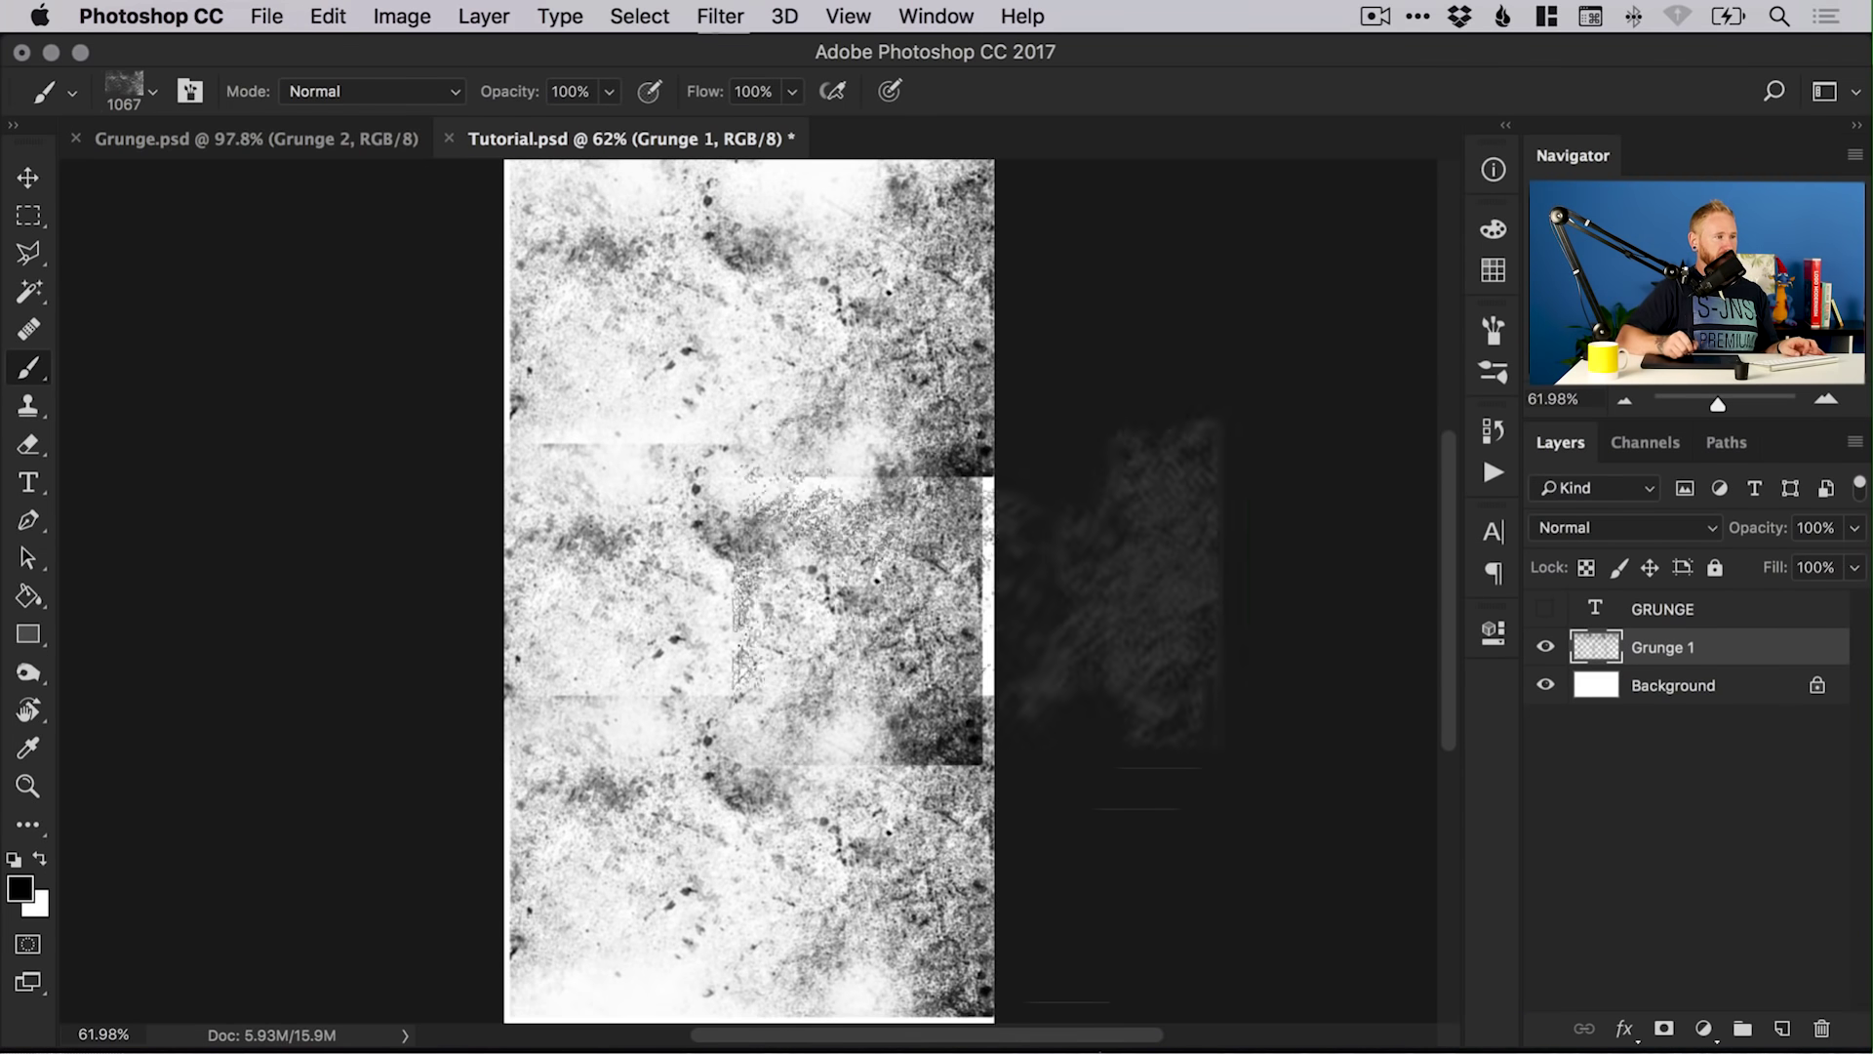
key(super+alt+z)
key(super+alt+z)
key(super+alt+z)
key(super+alt+z)
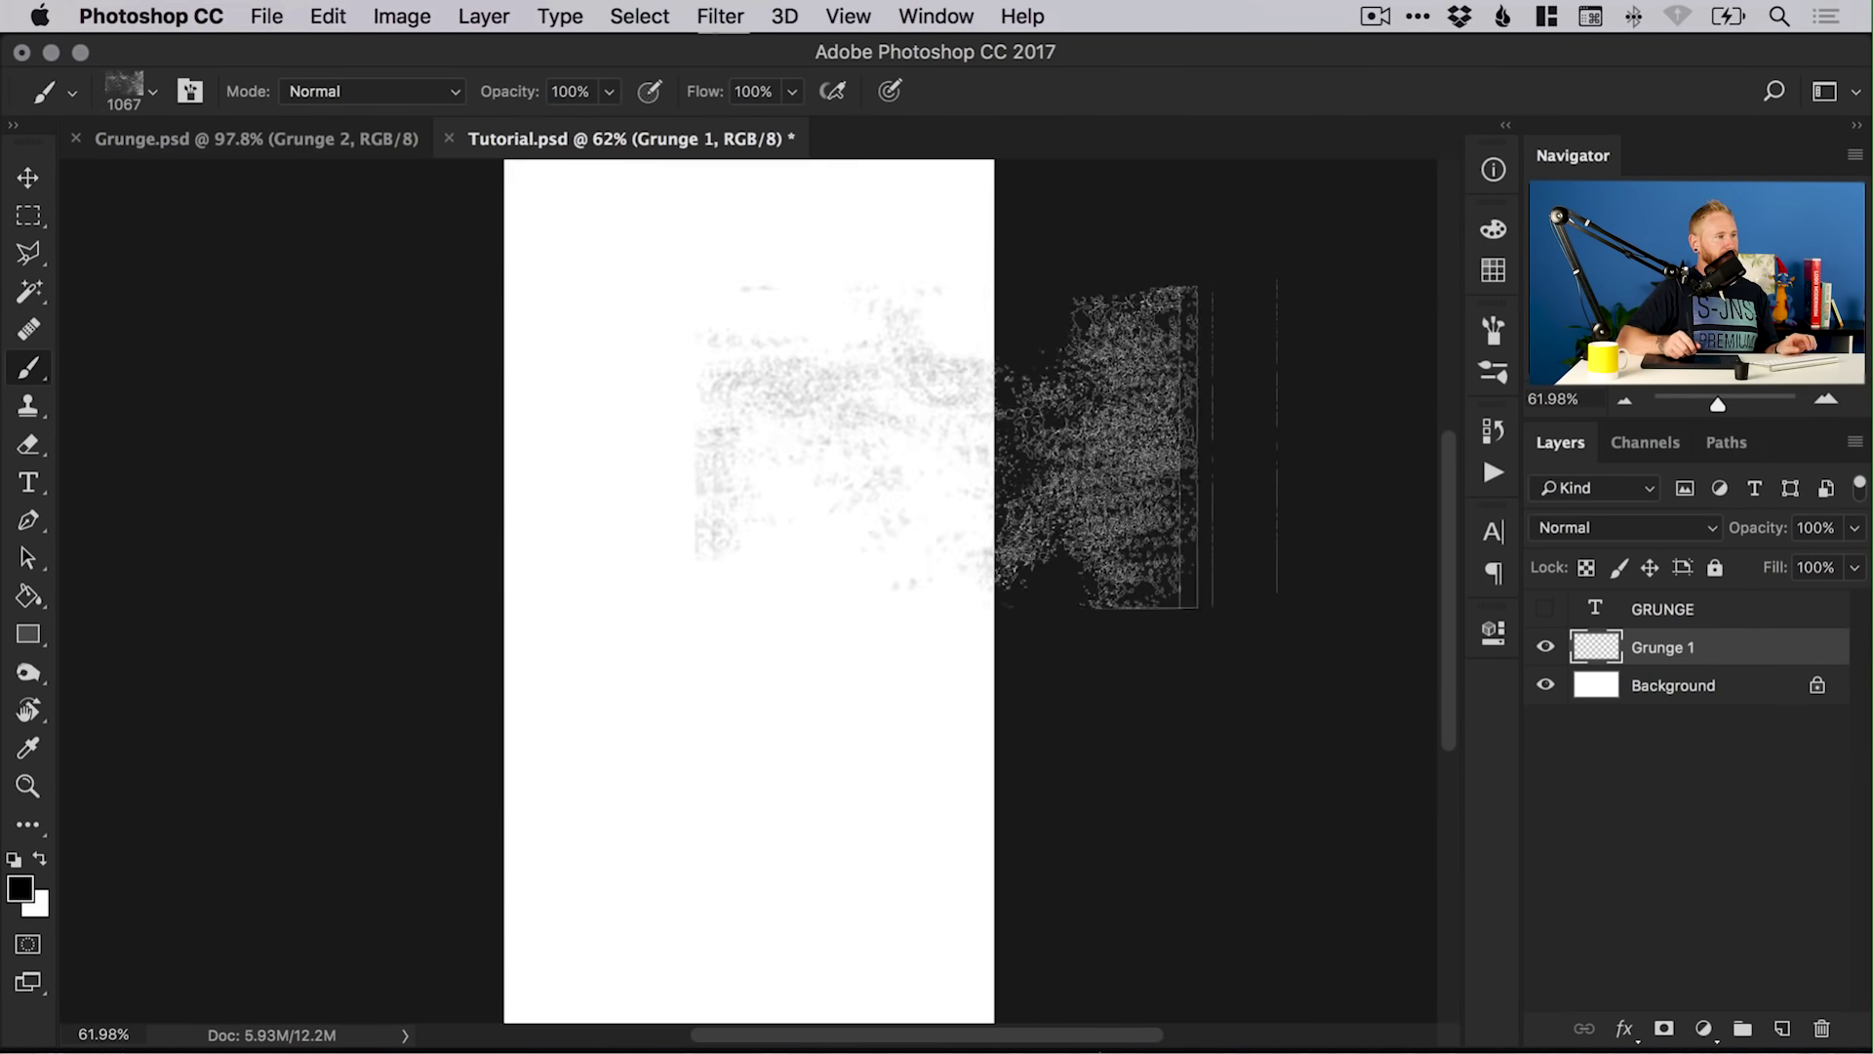
key(super+alt+z)
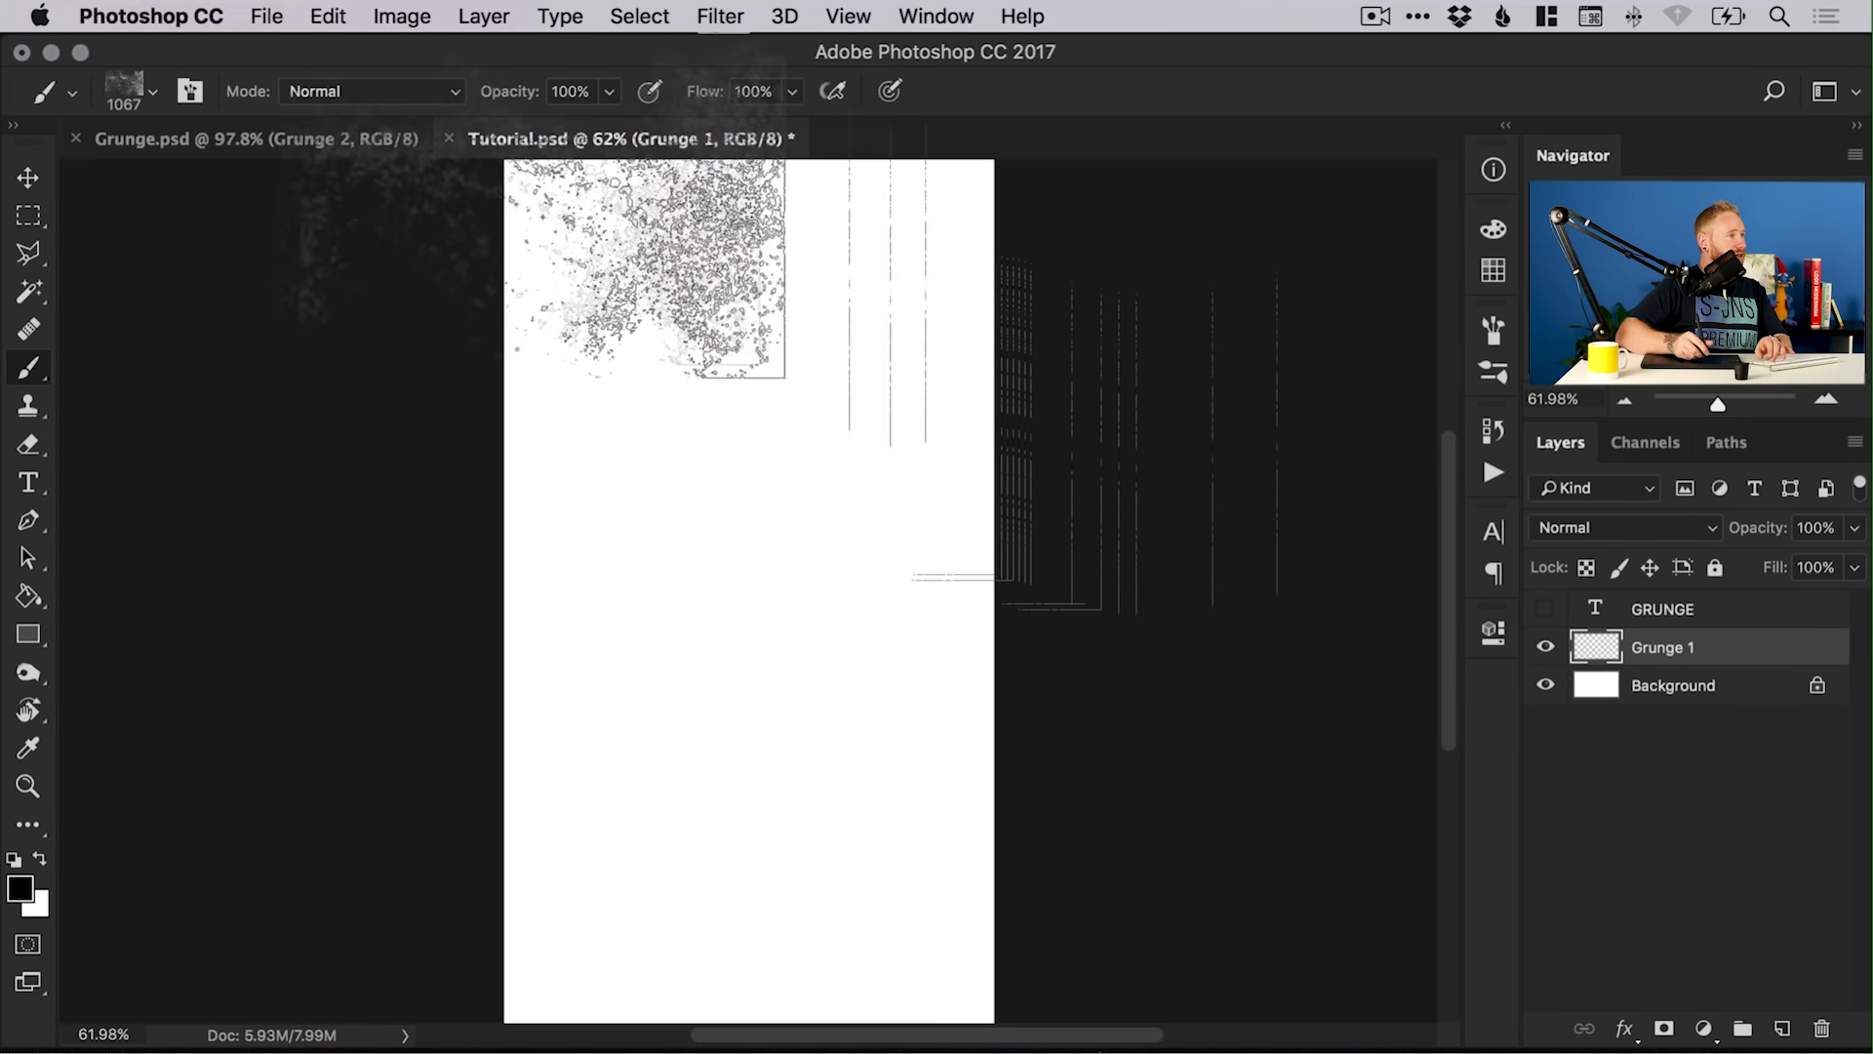
- Enlarge the brush to 1100 px and keep a single grunge stamp across the top of the canvas
click(145, 96)
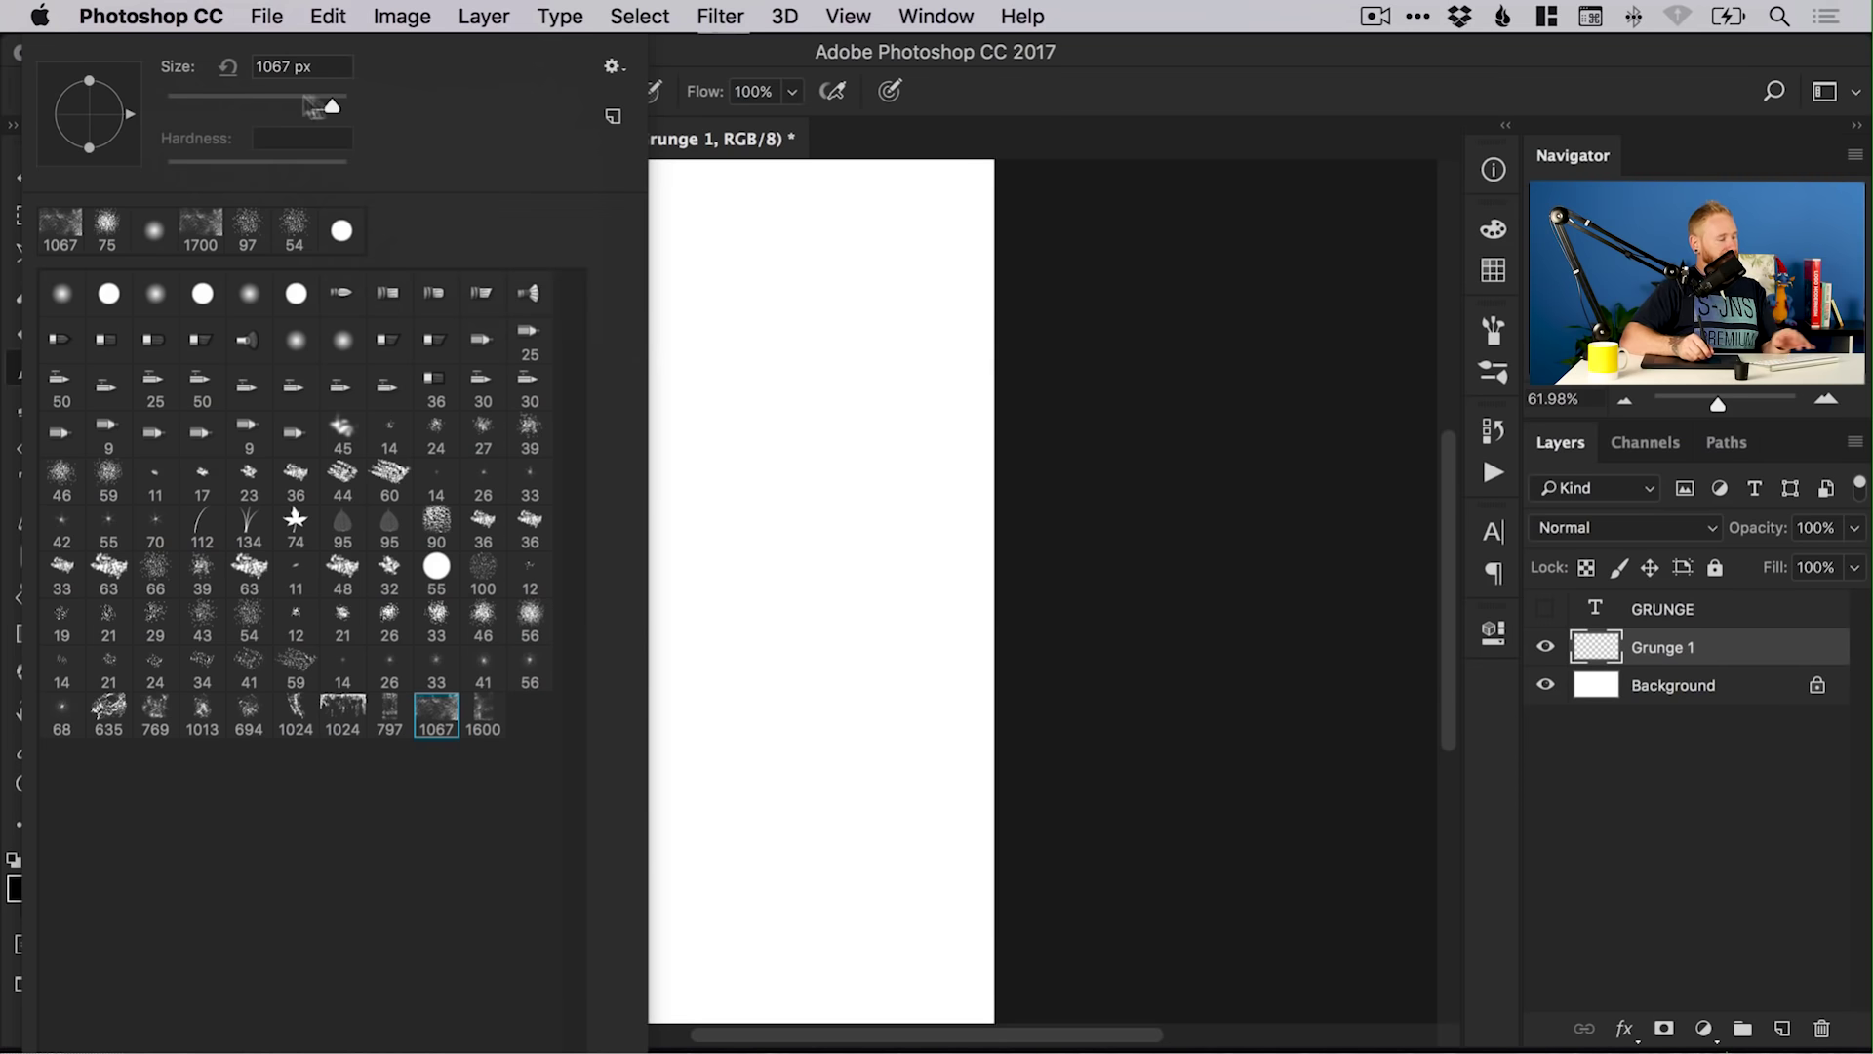
key(Return)
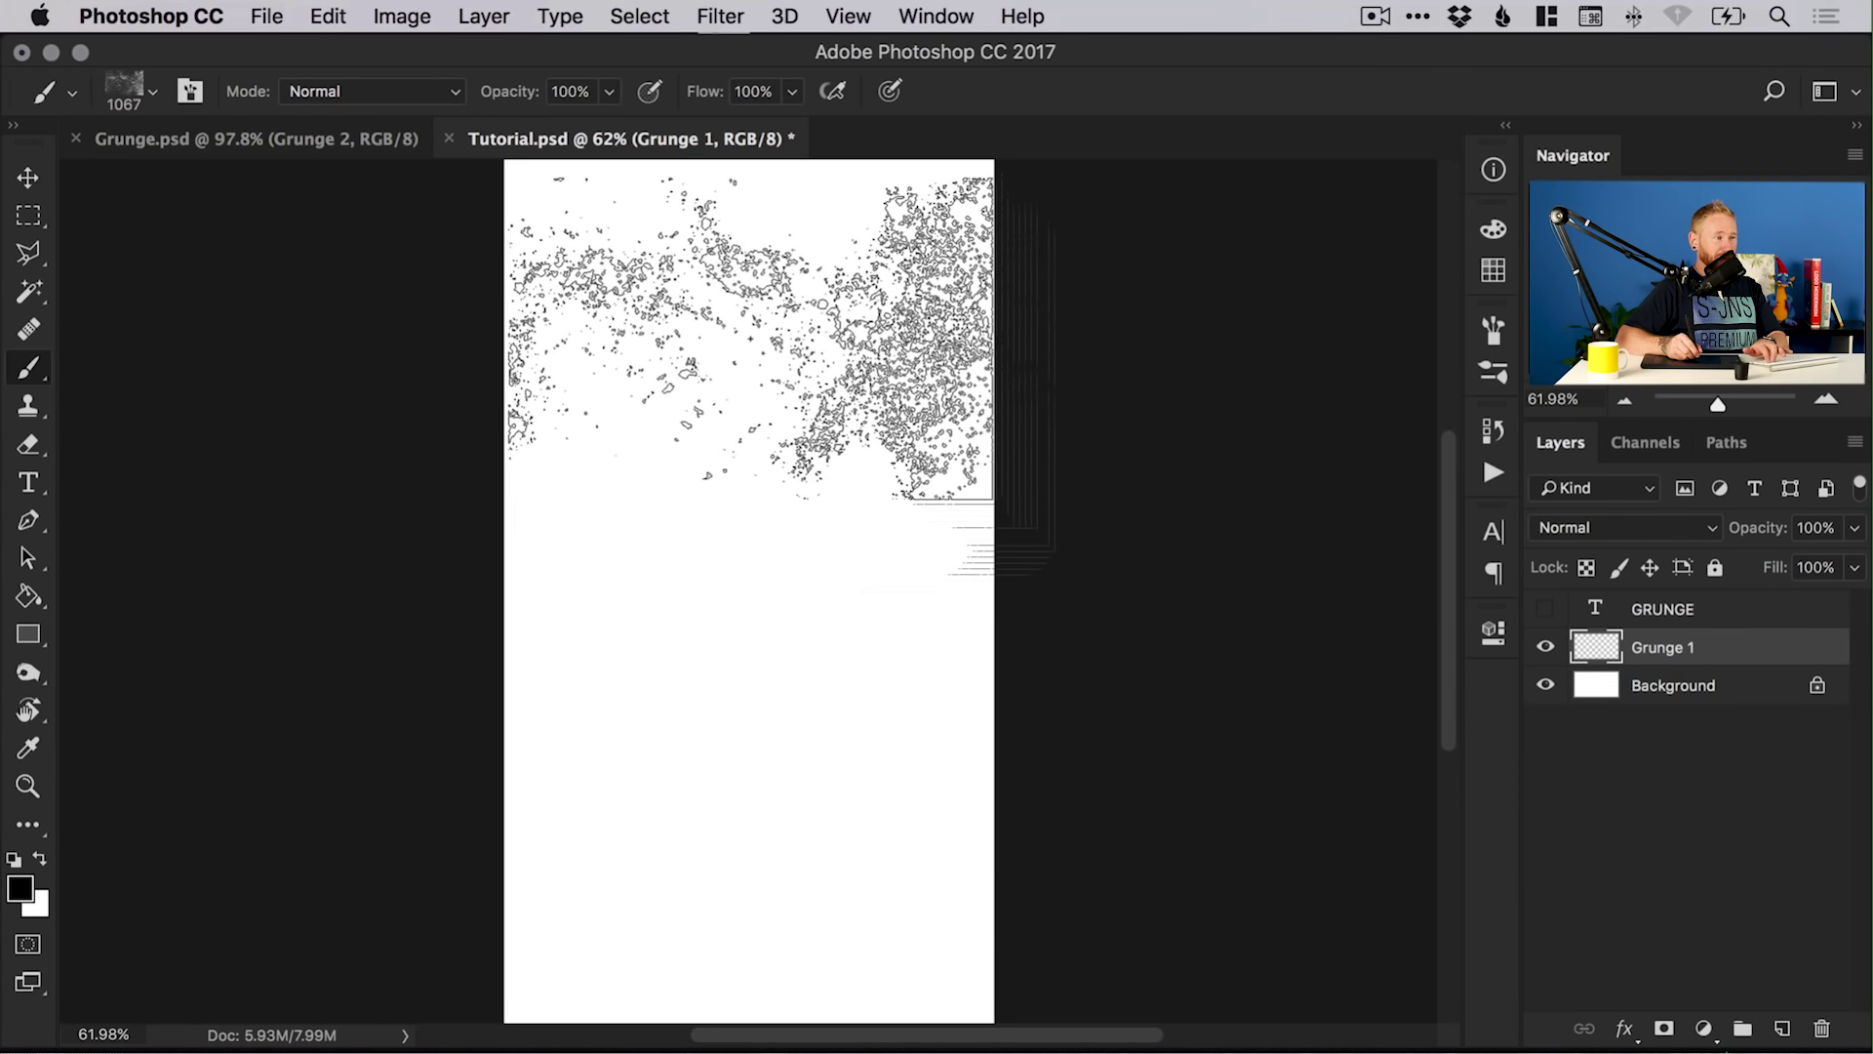
key(bracketright)
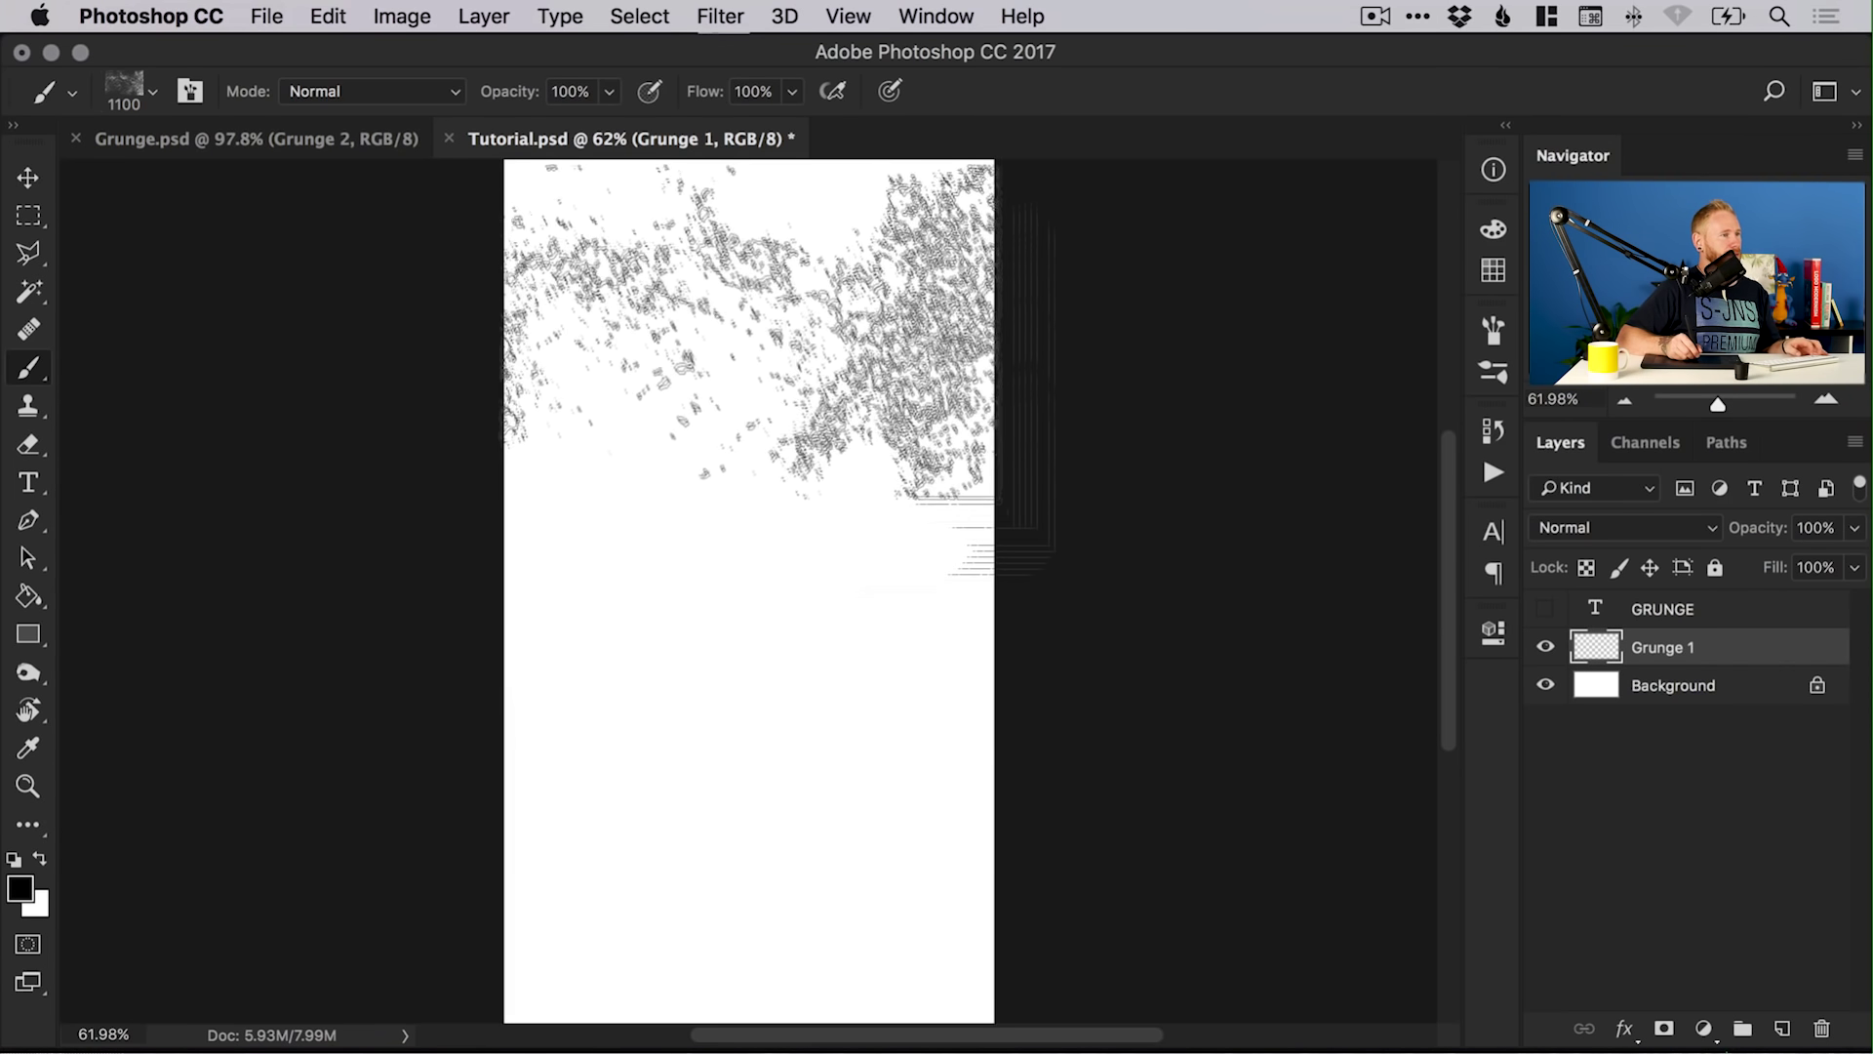
click(776, 356)
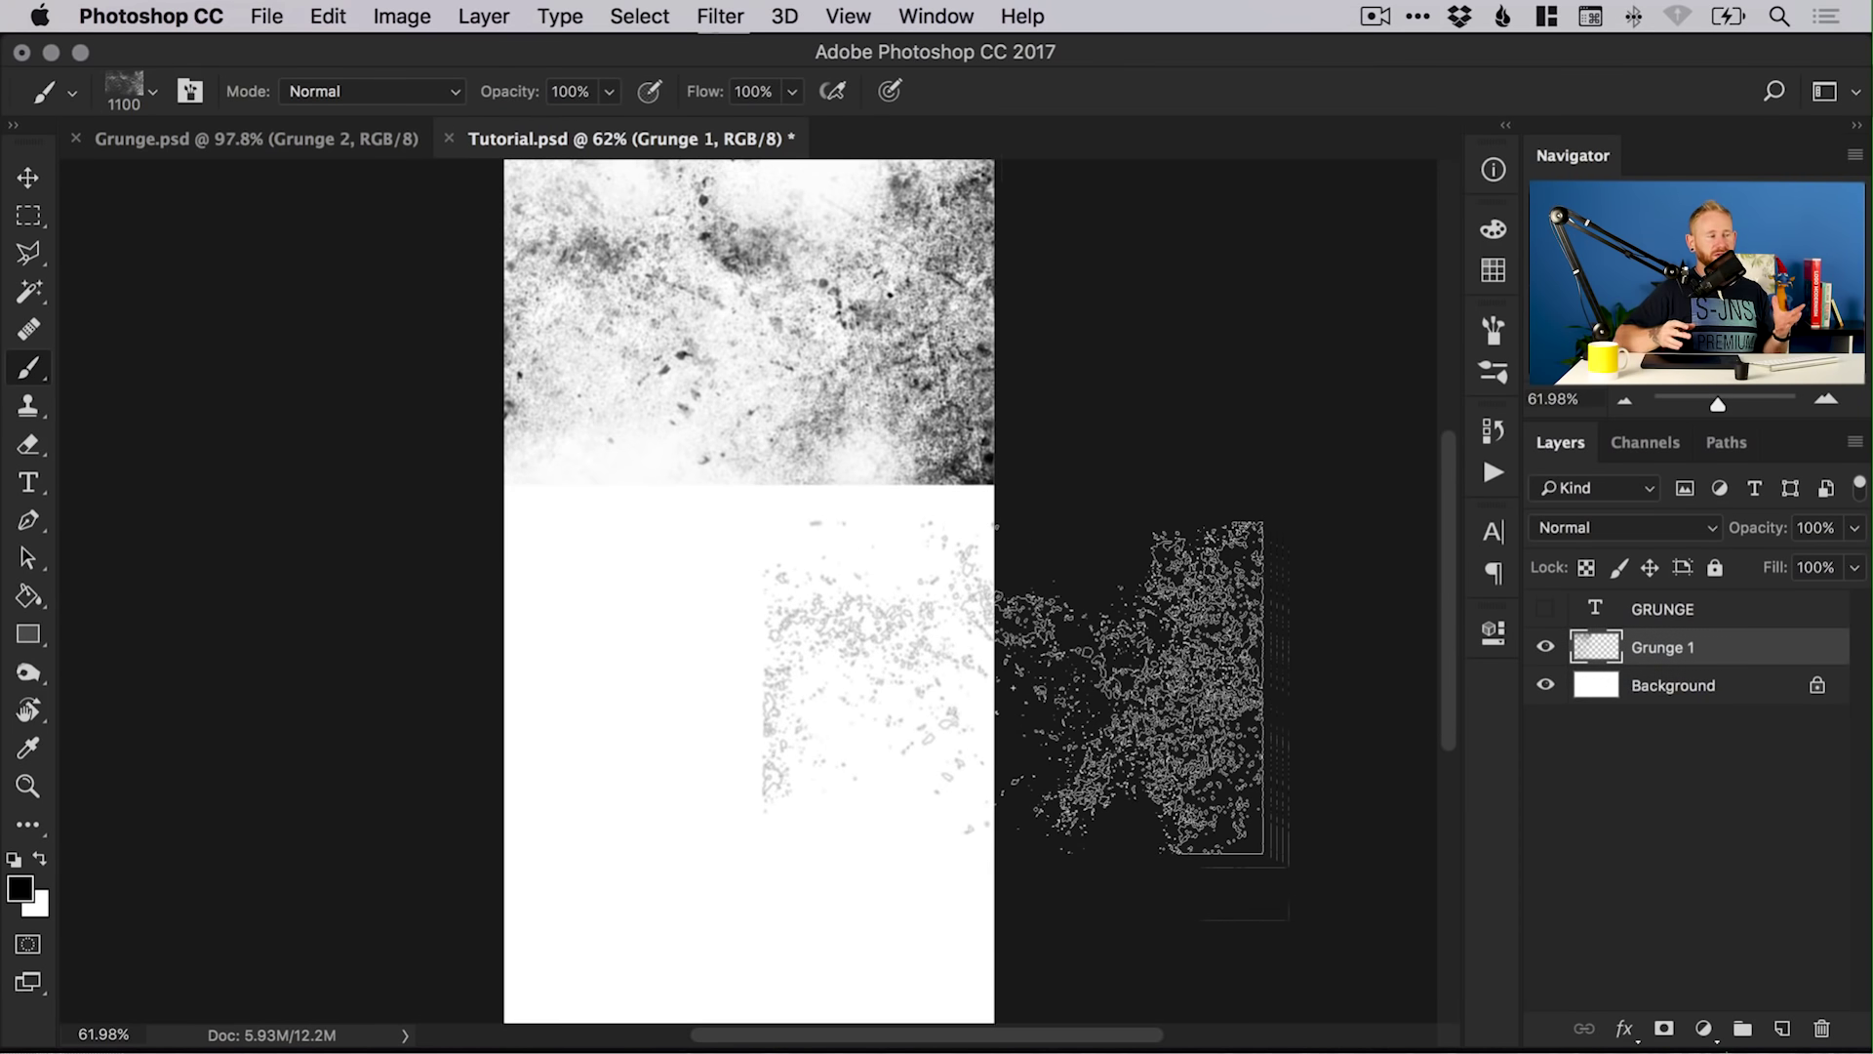
click(751, 575)
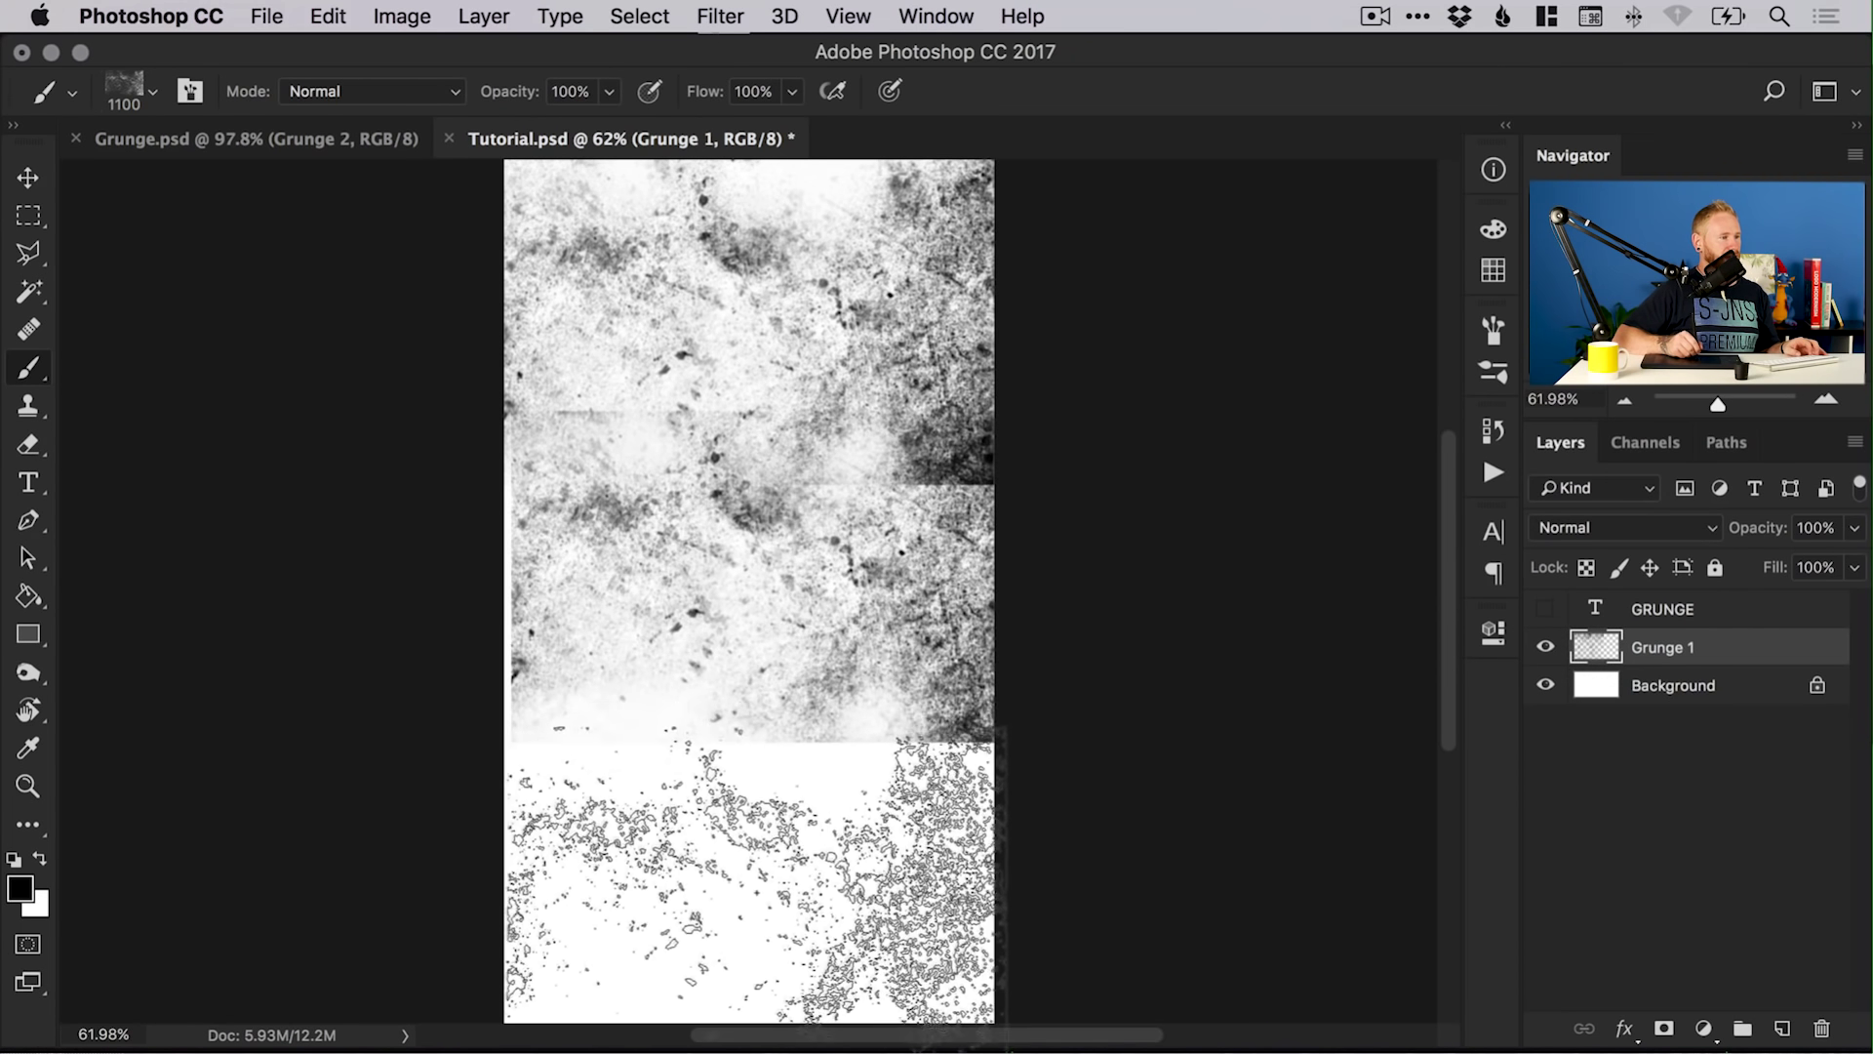
click(752, 868)
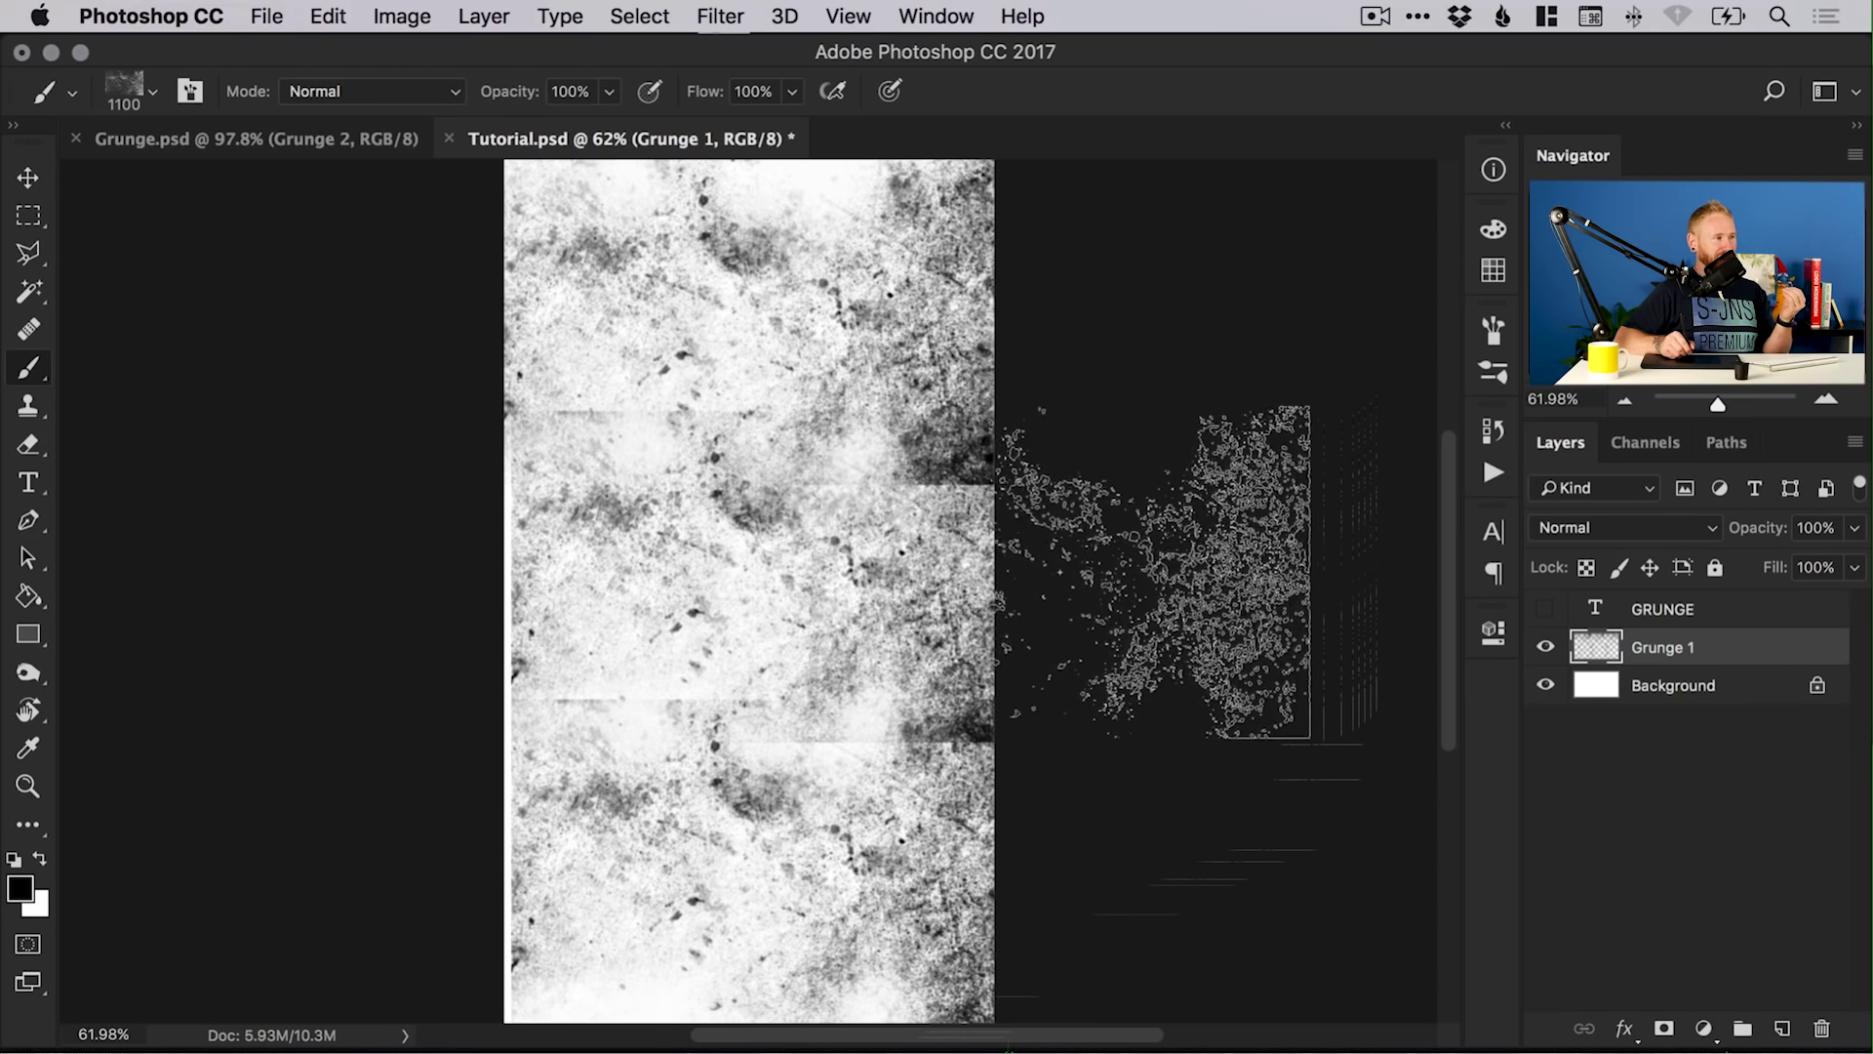
key(super+z)
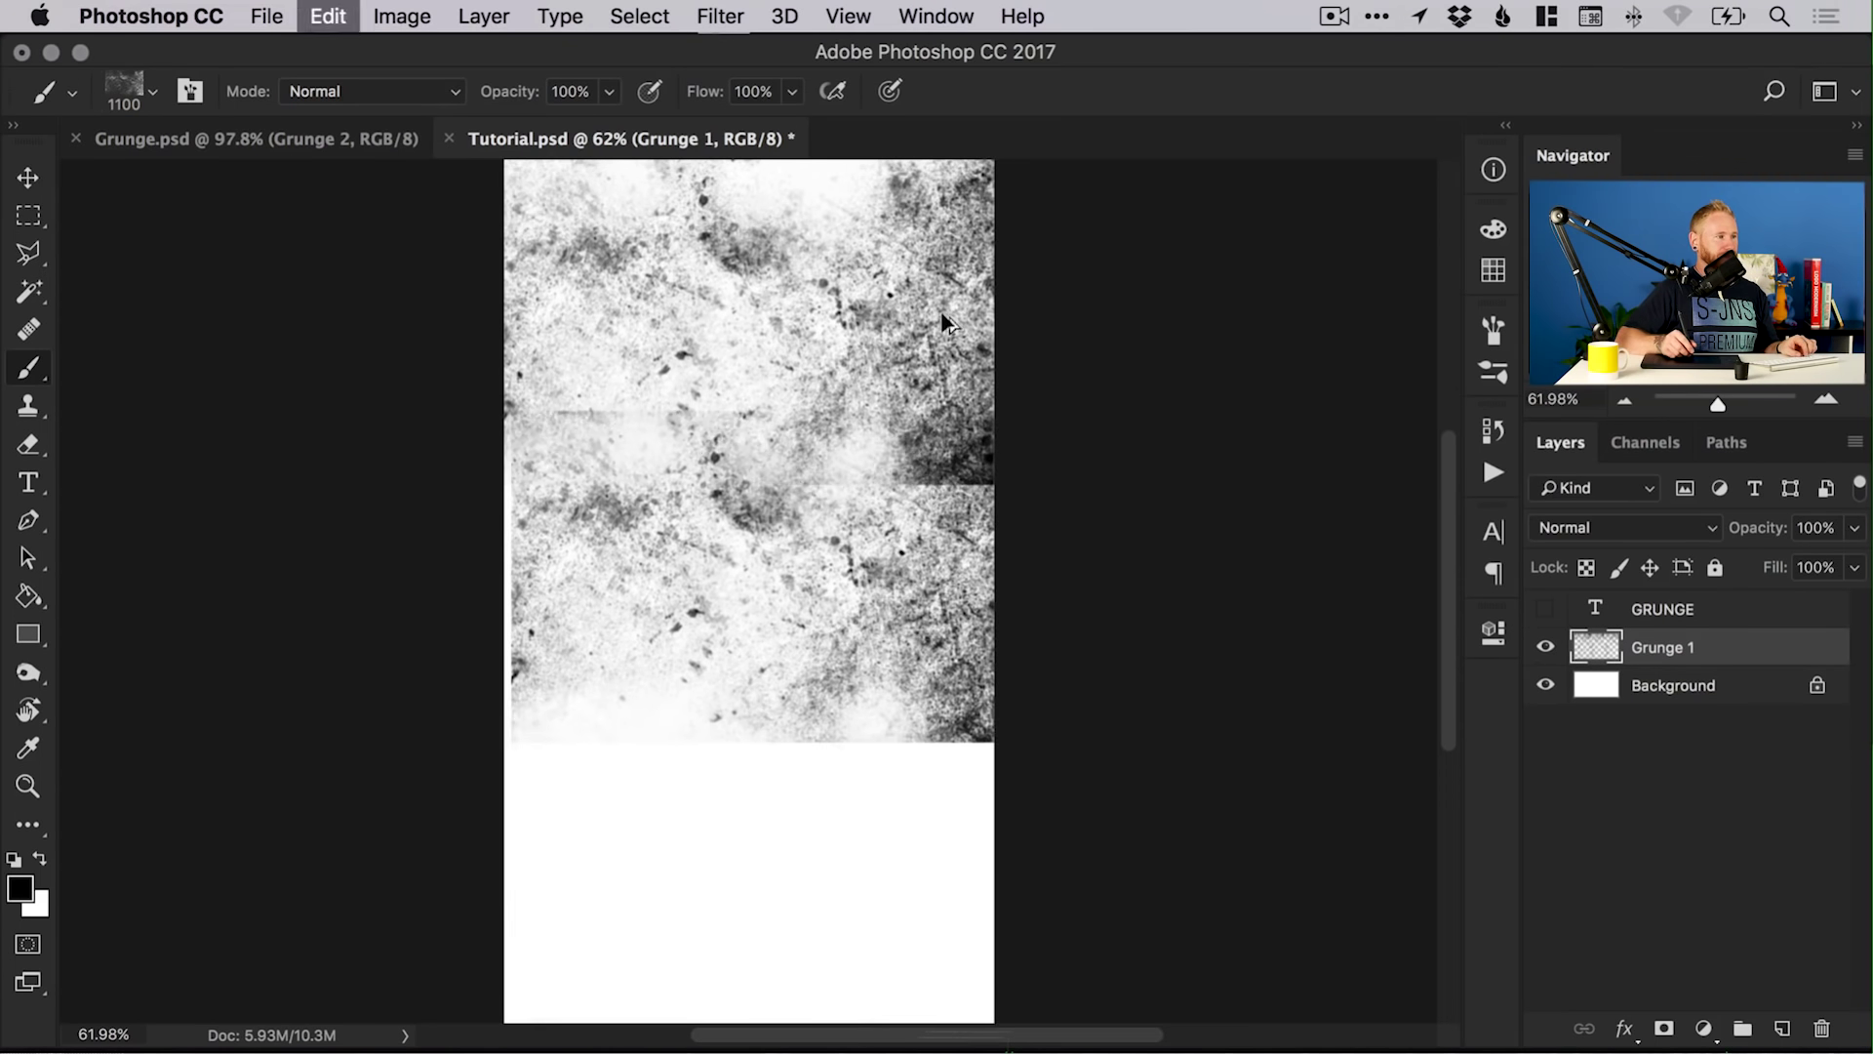
key(super+z)
key(v)
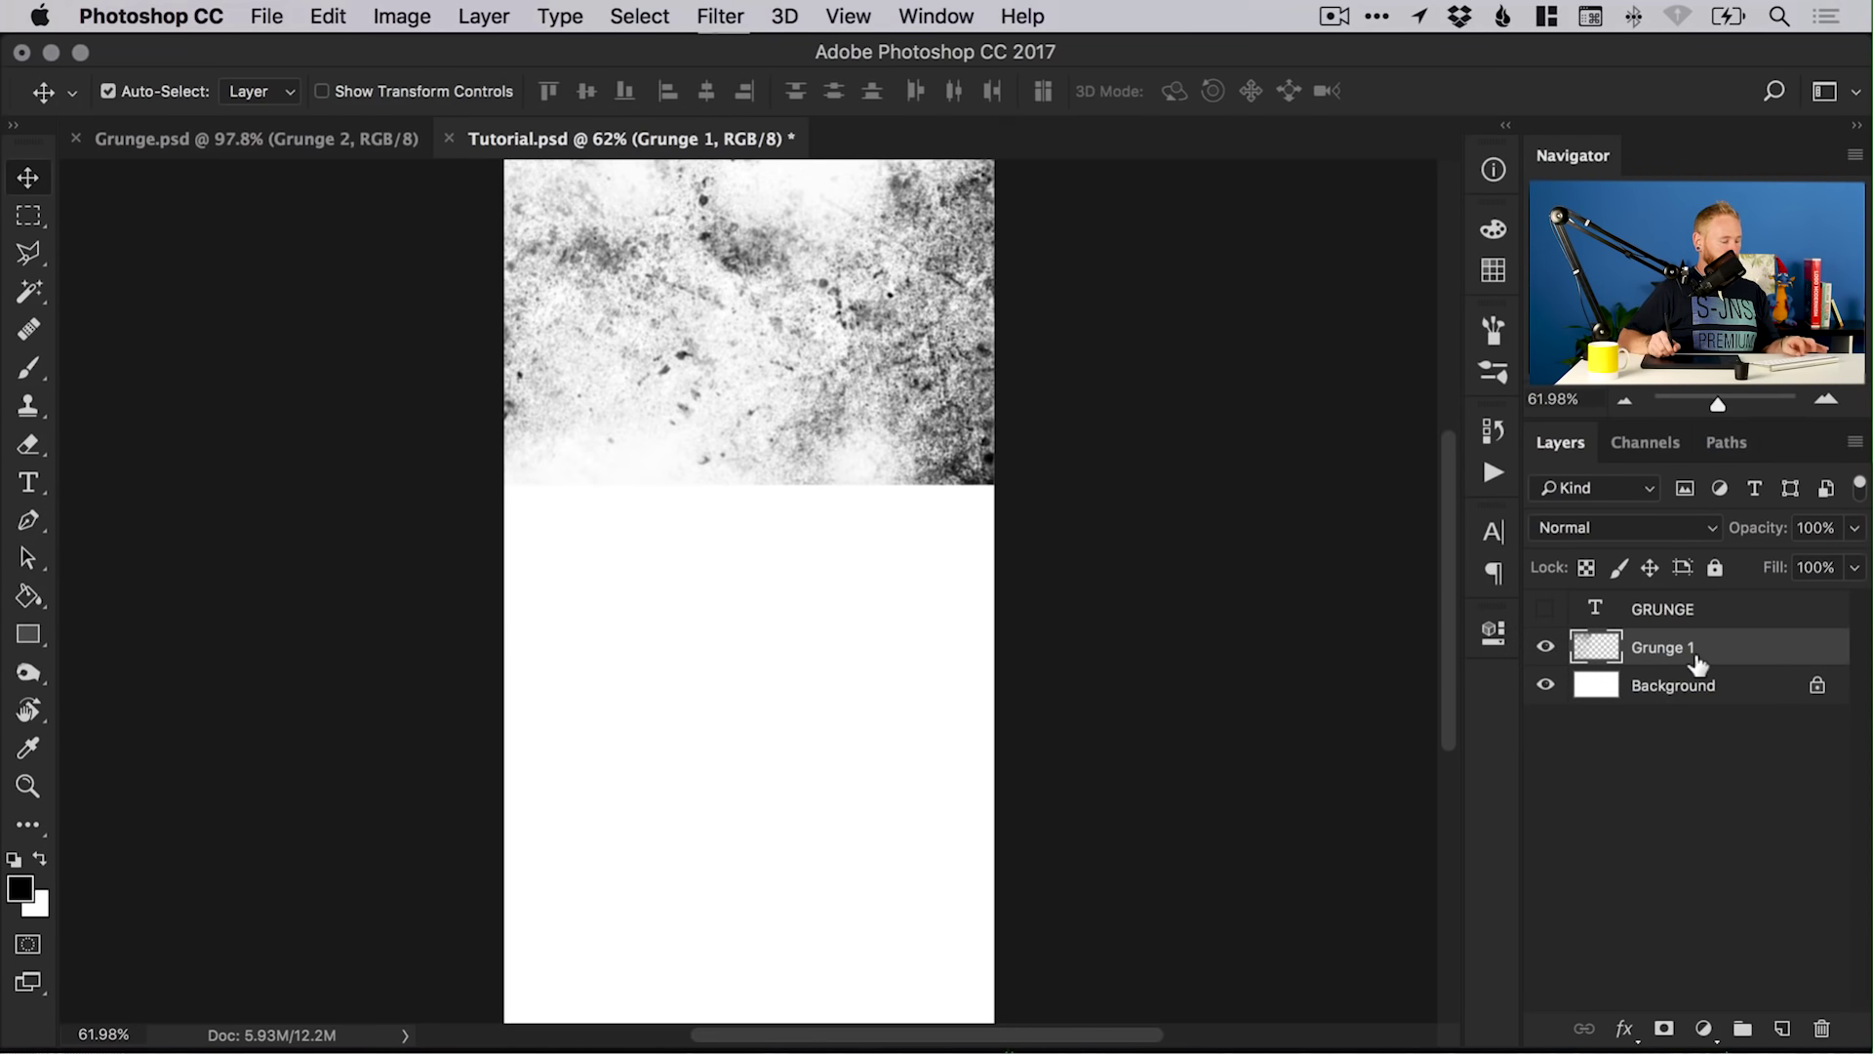
- Duplicate Grunge 1, rotate the copy 180° below the original, then select both layers
key(super+j)
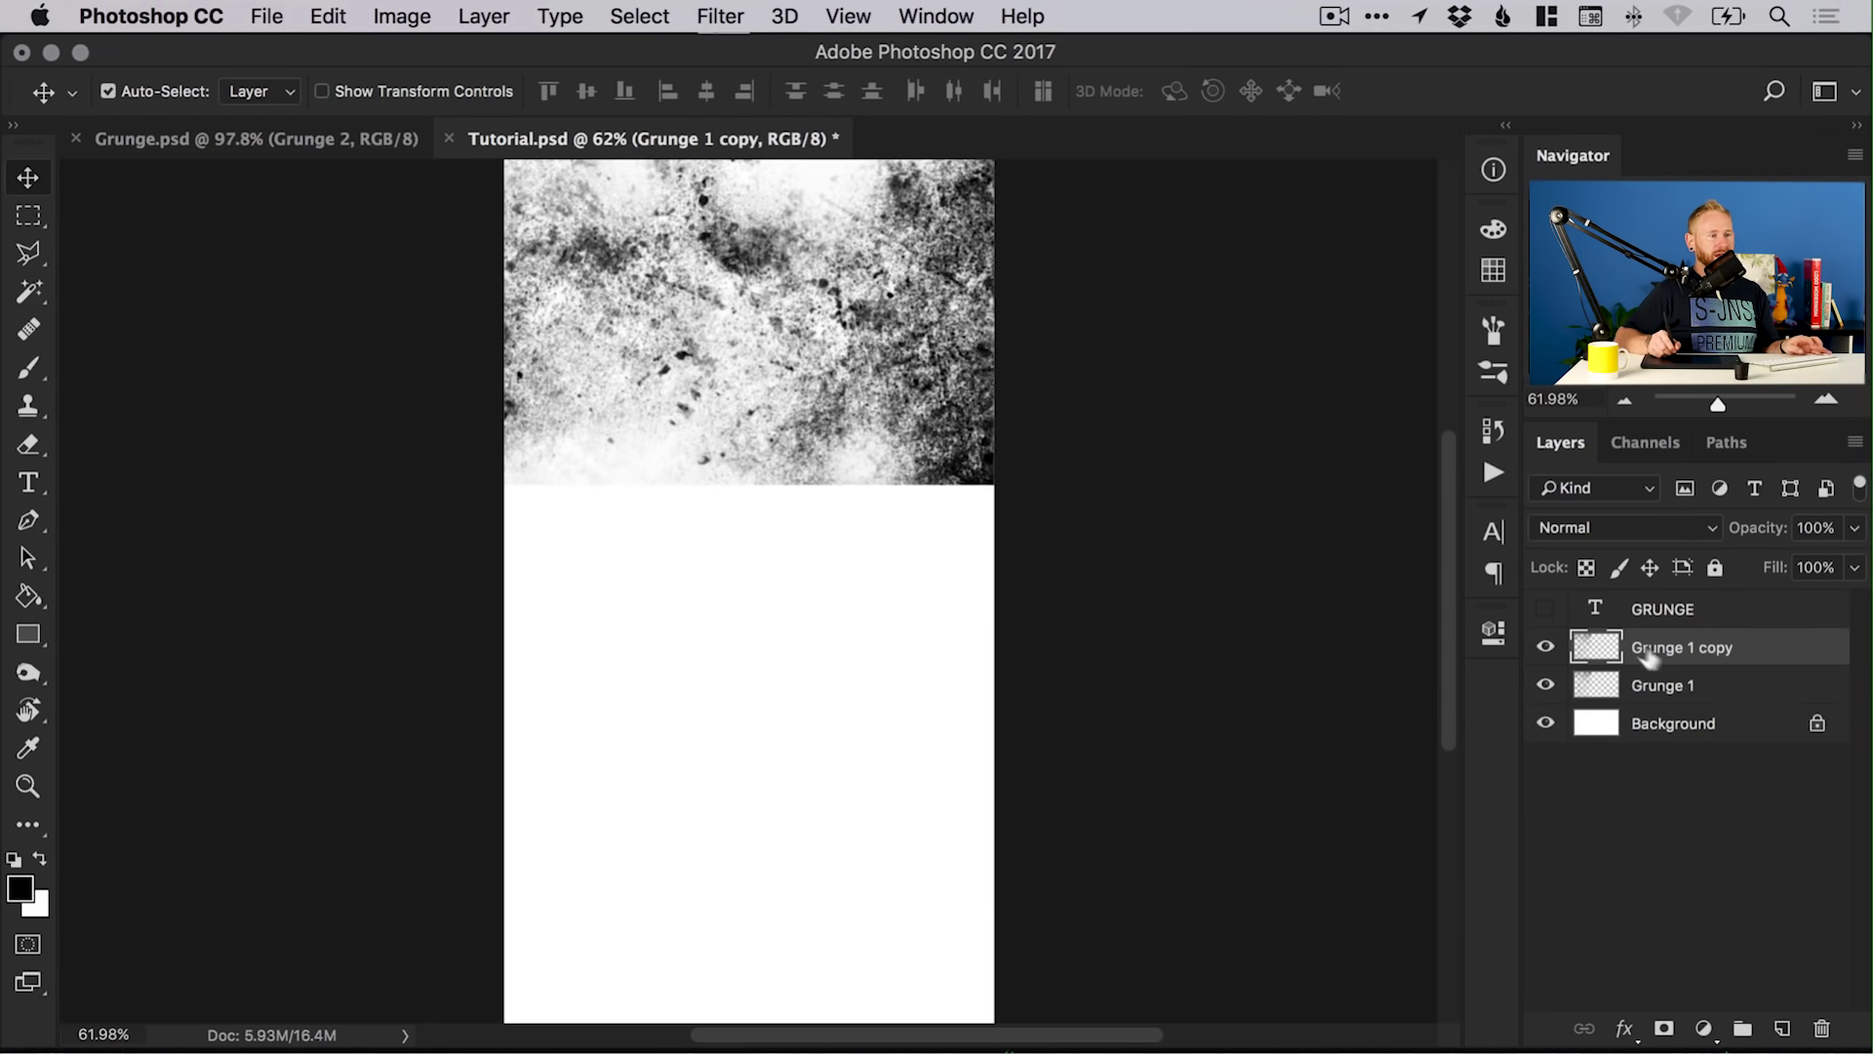
drag(935, 293, 946, 593)
click(328, 17)
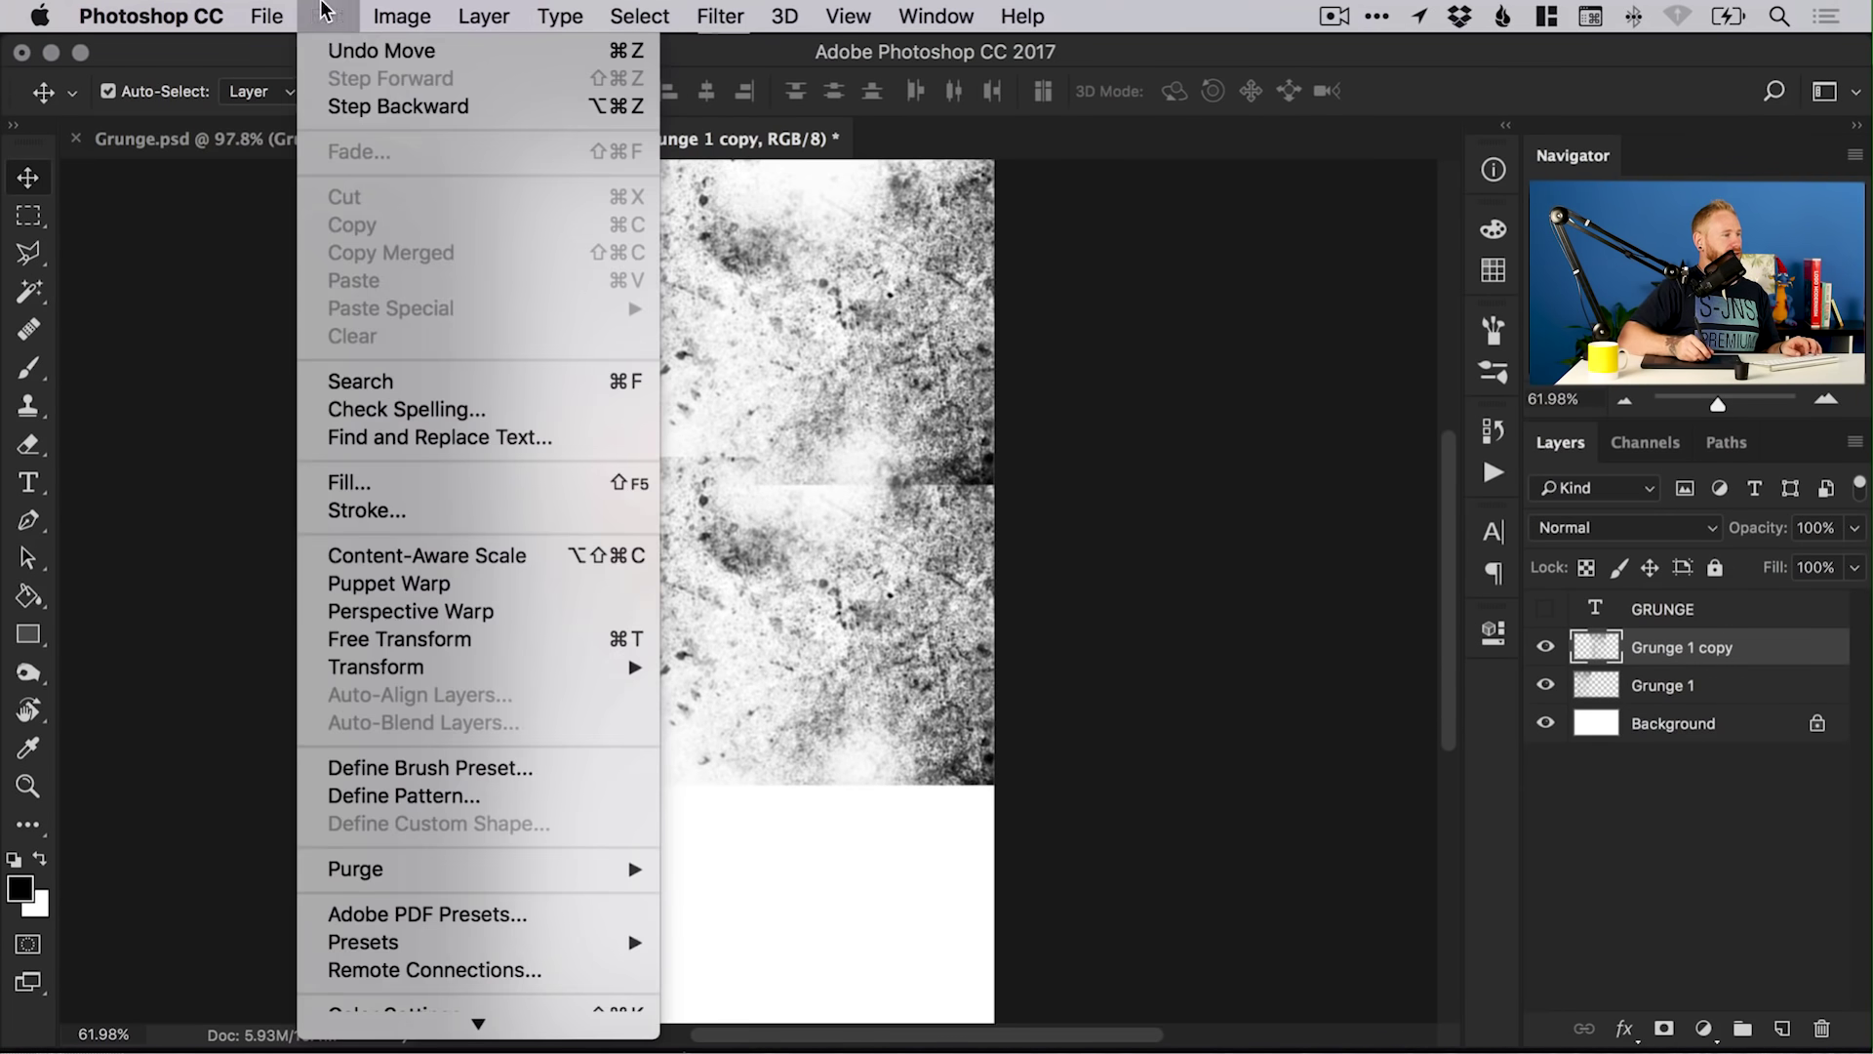
click(438, 639)
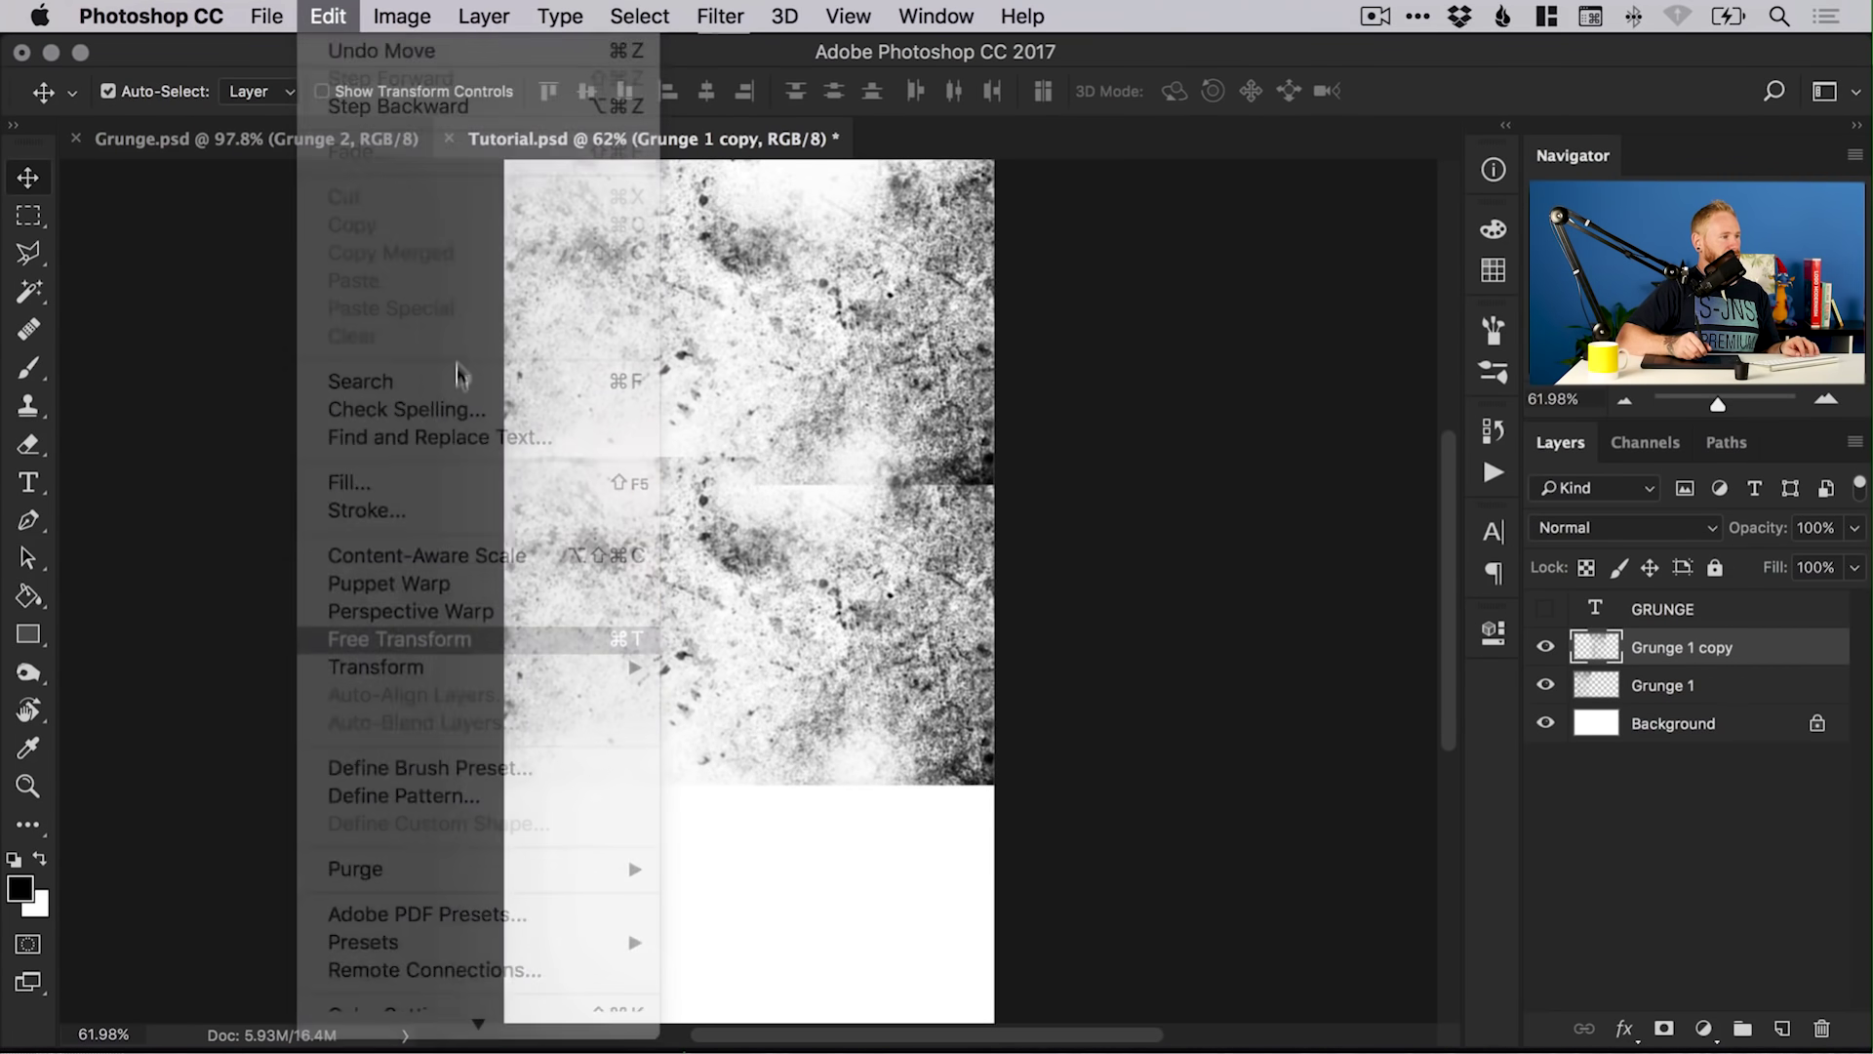
drag(458, 442, 913, 689)
drag(881, 531, 632, 423)
key(Return)
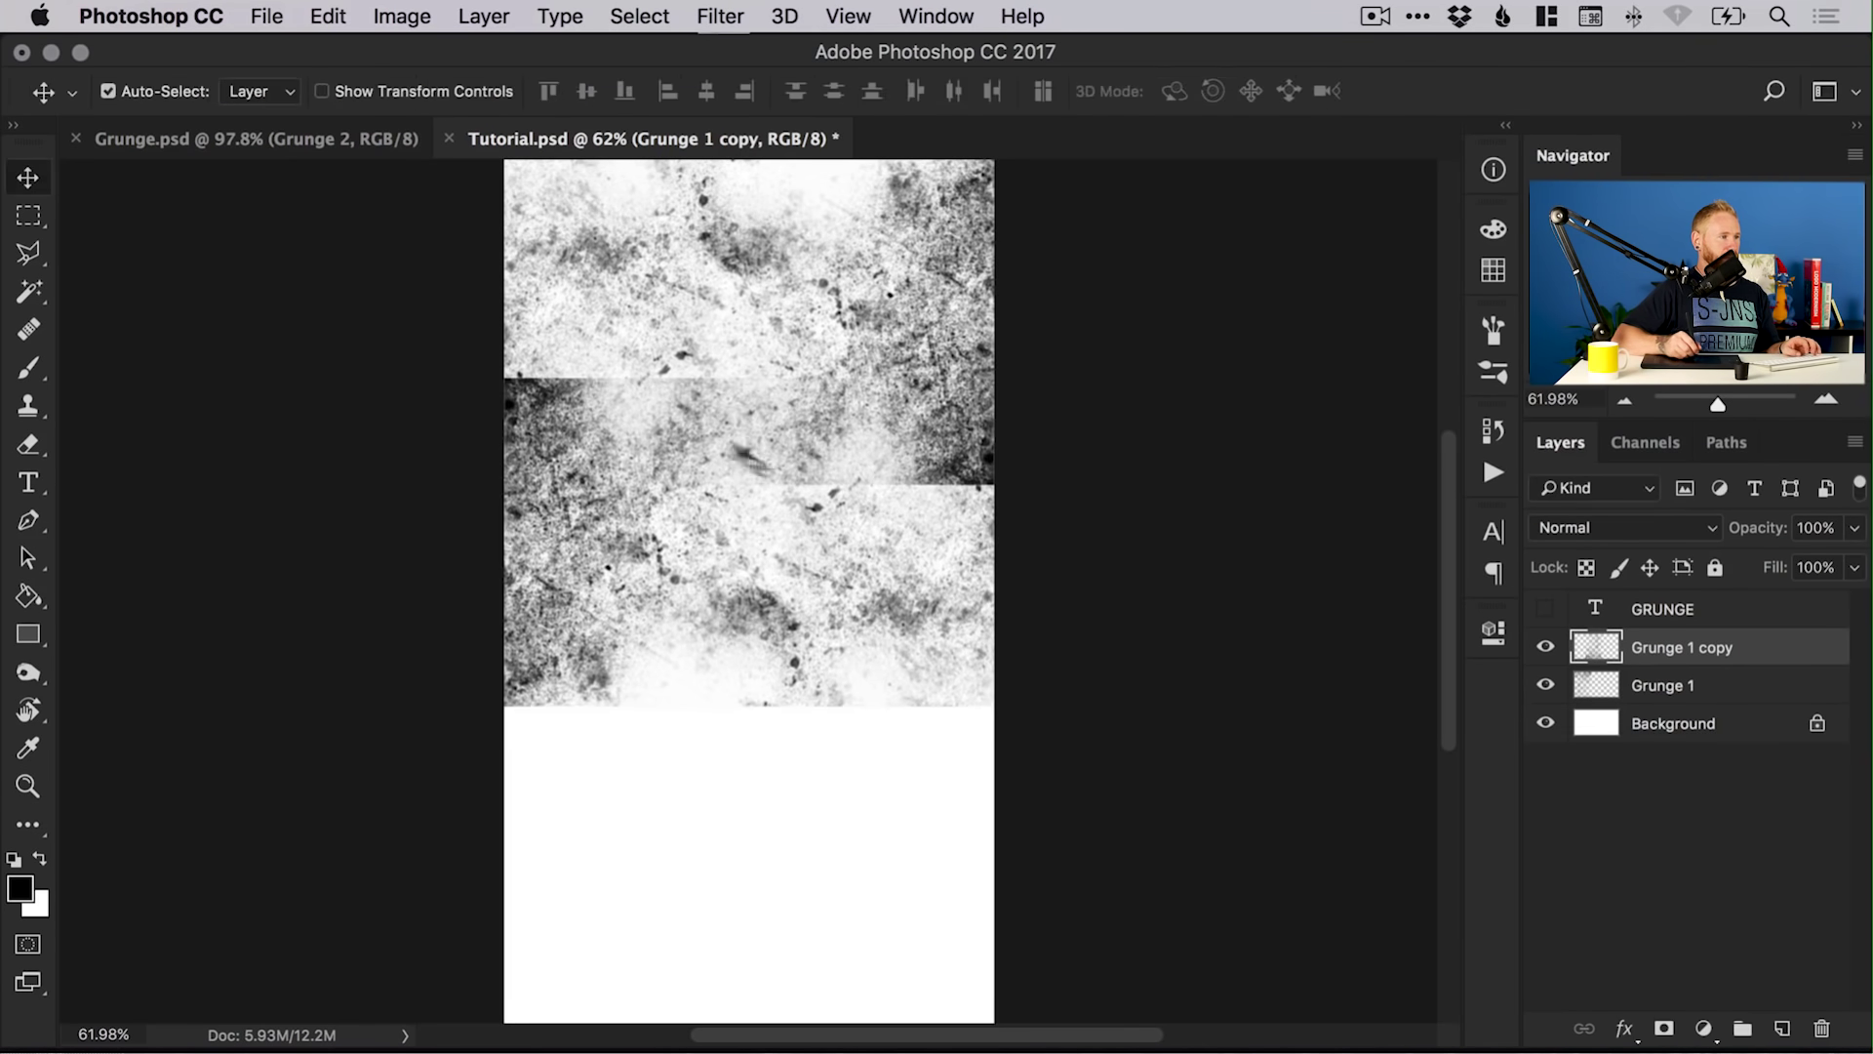
shift+click(1689, 691)
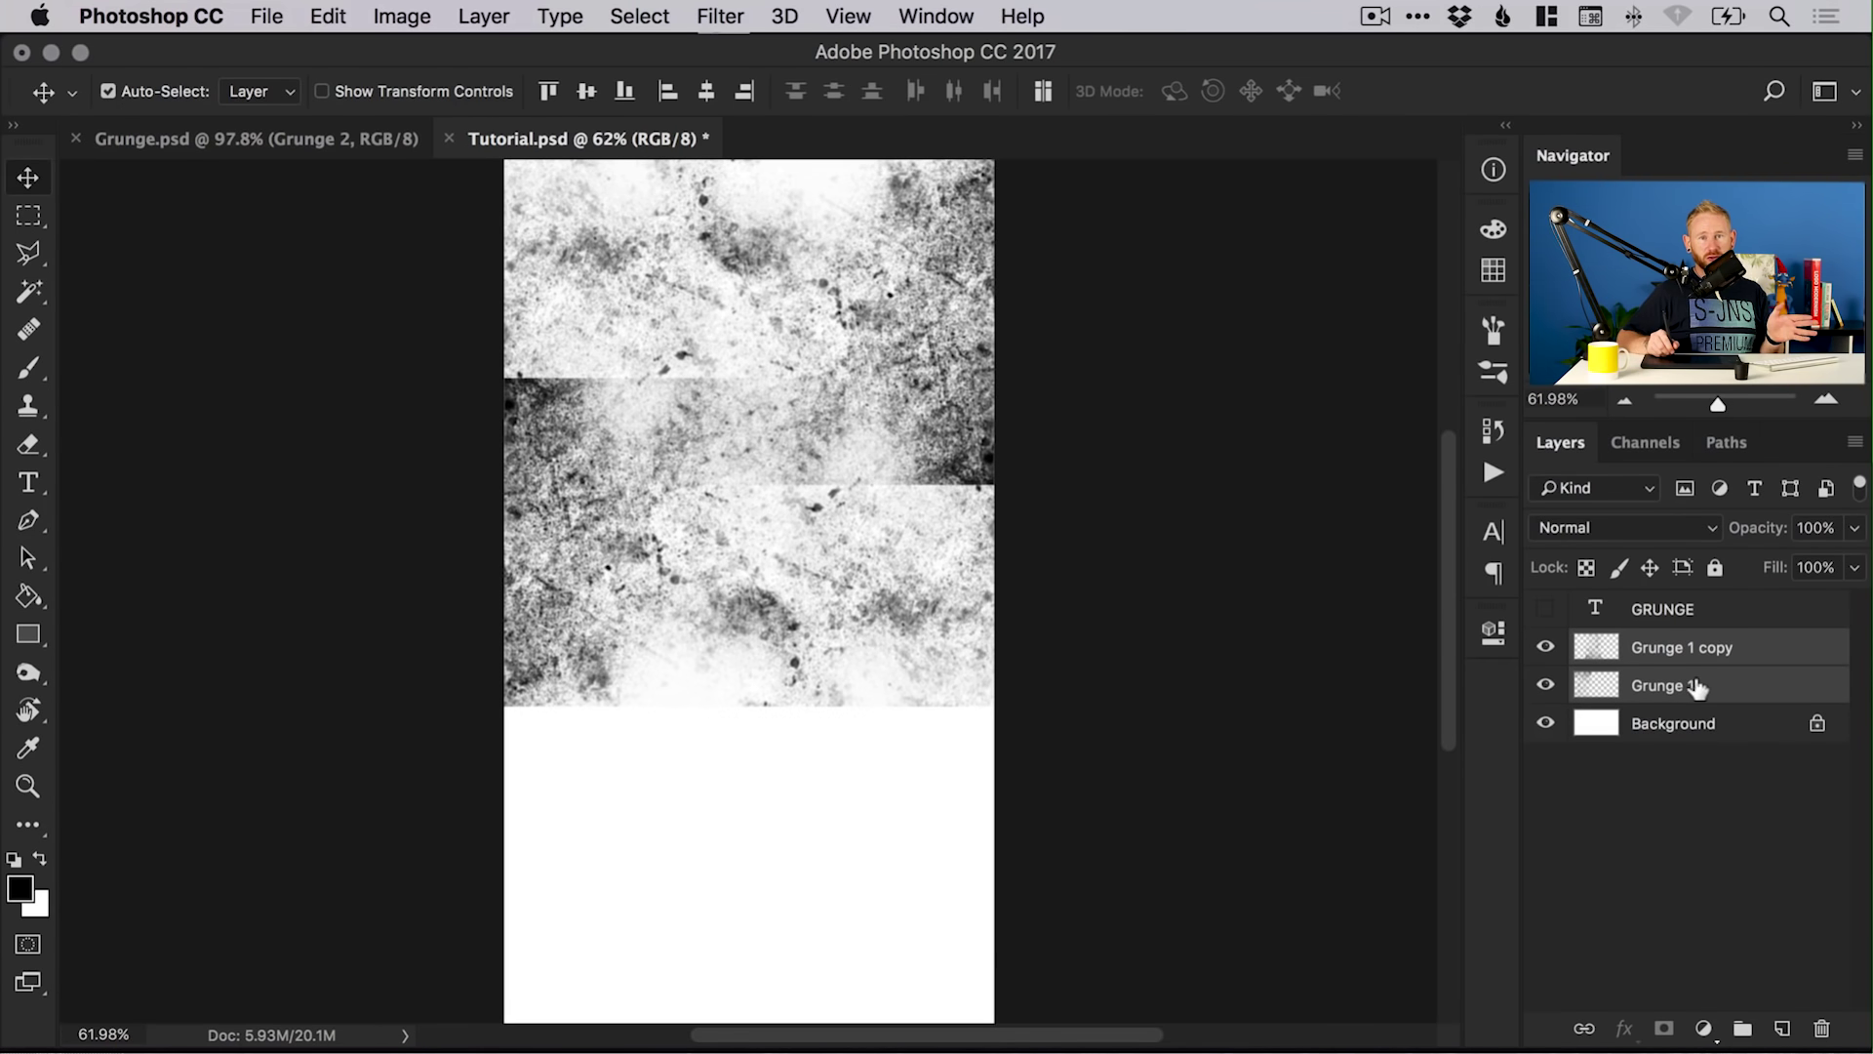
- Duplicate both grunge layers and drag the copies down over the lower canvas, then select Grunge 1 copy
right_click(1684, 646)
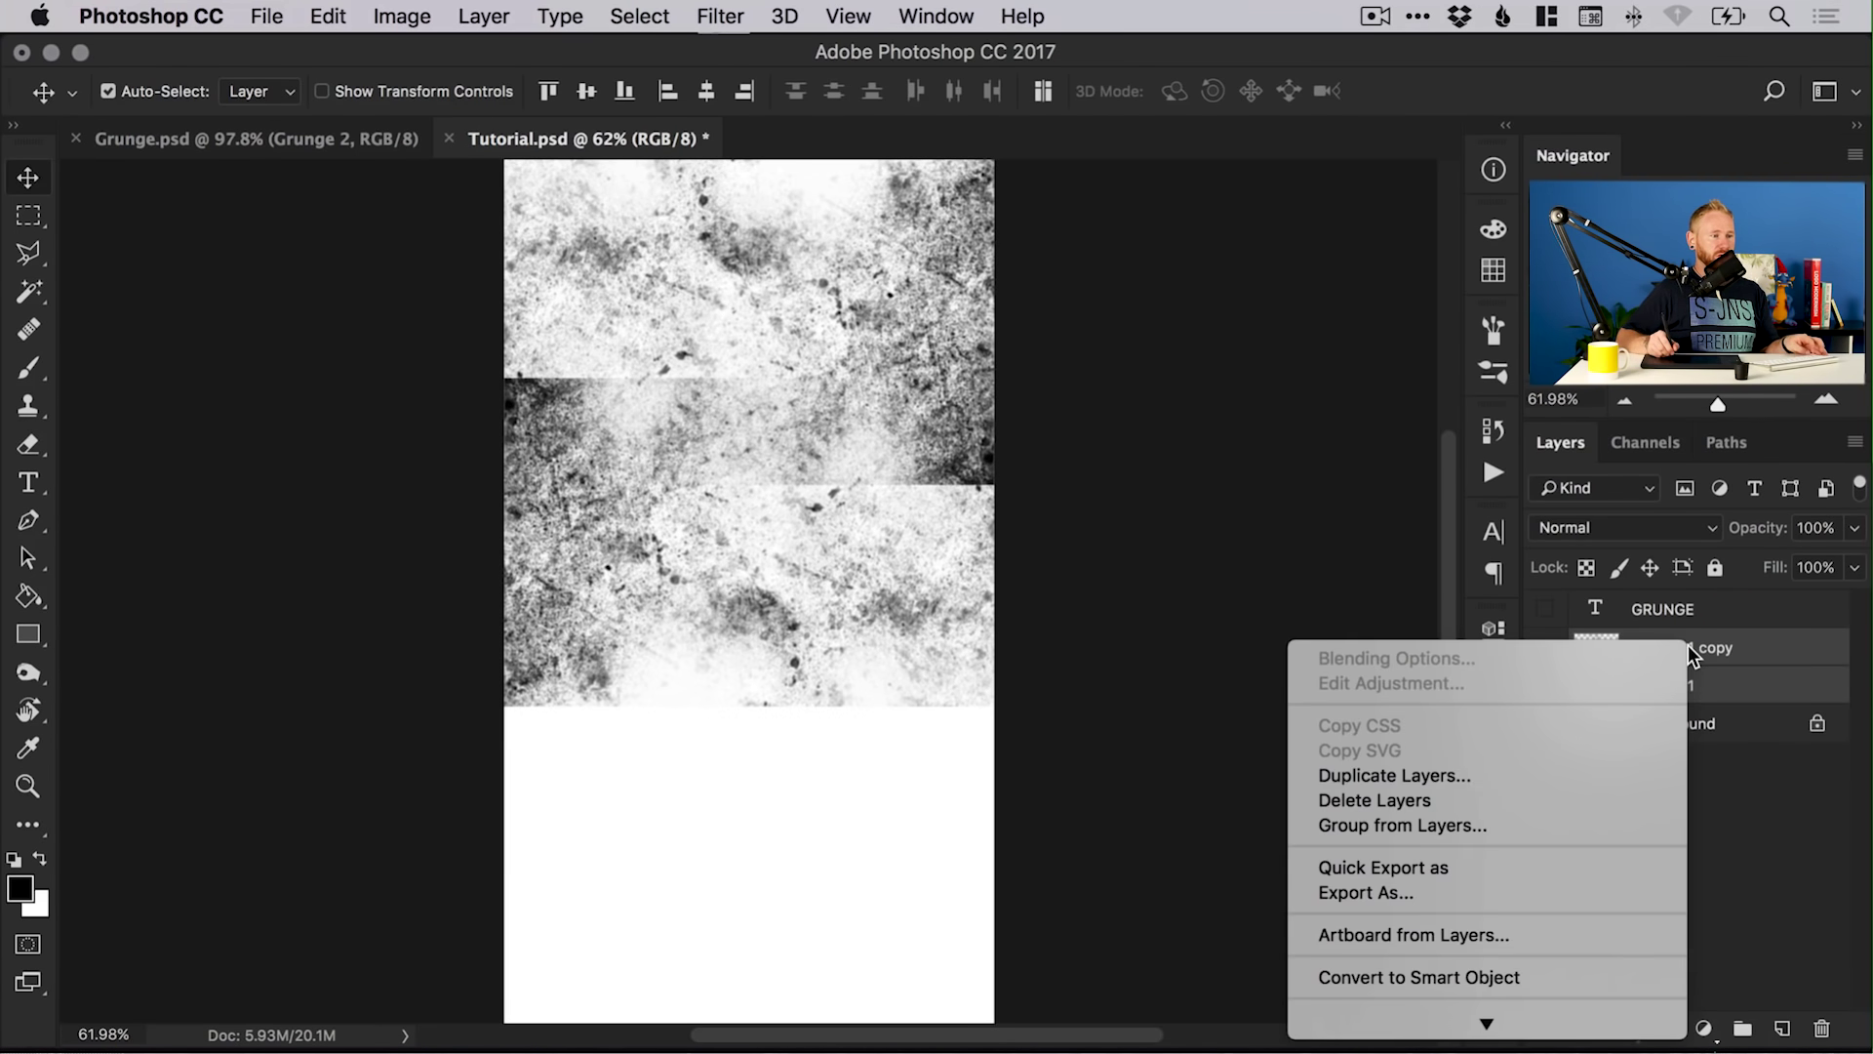
click(1481, 776)
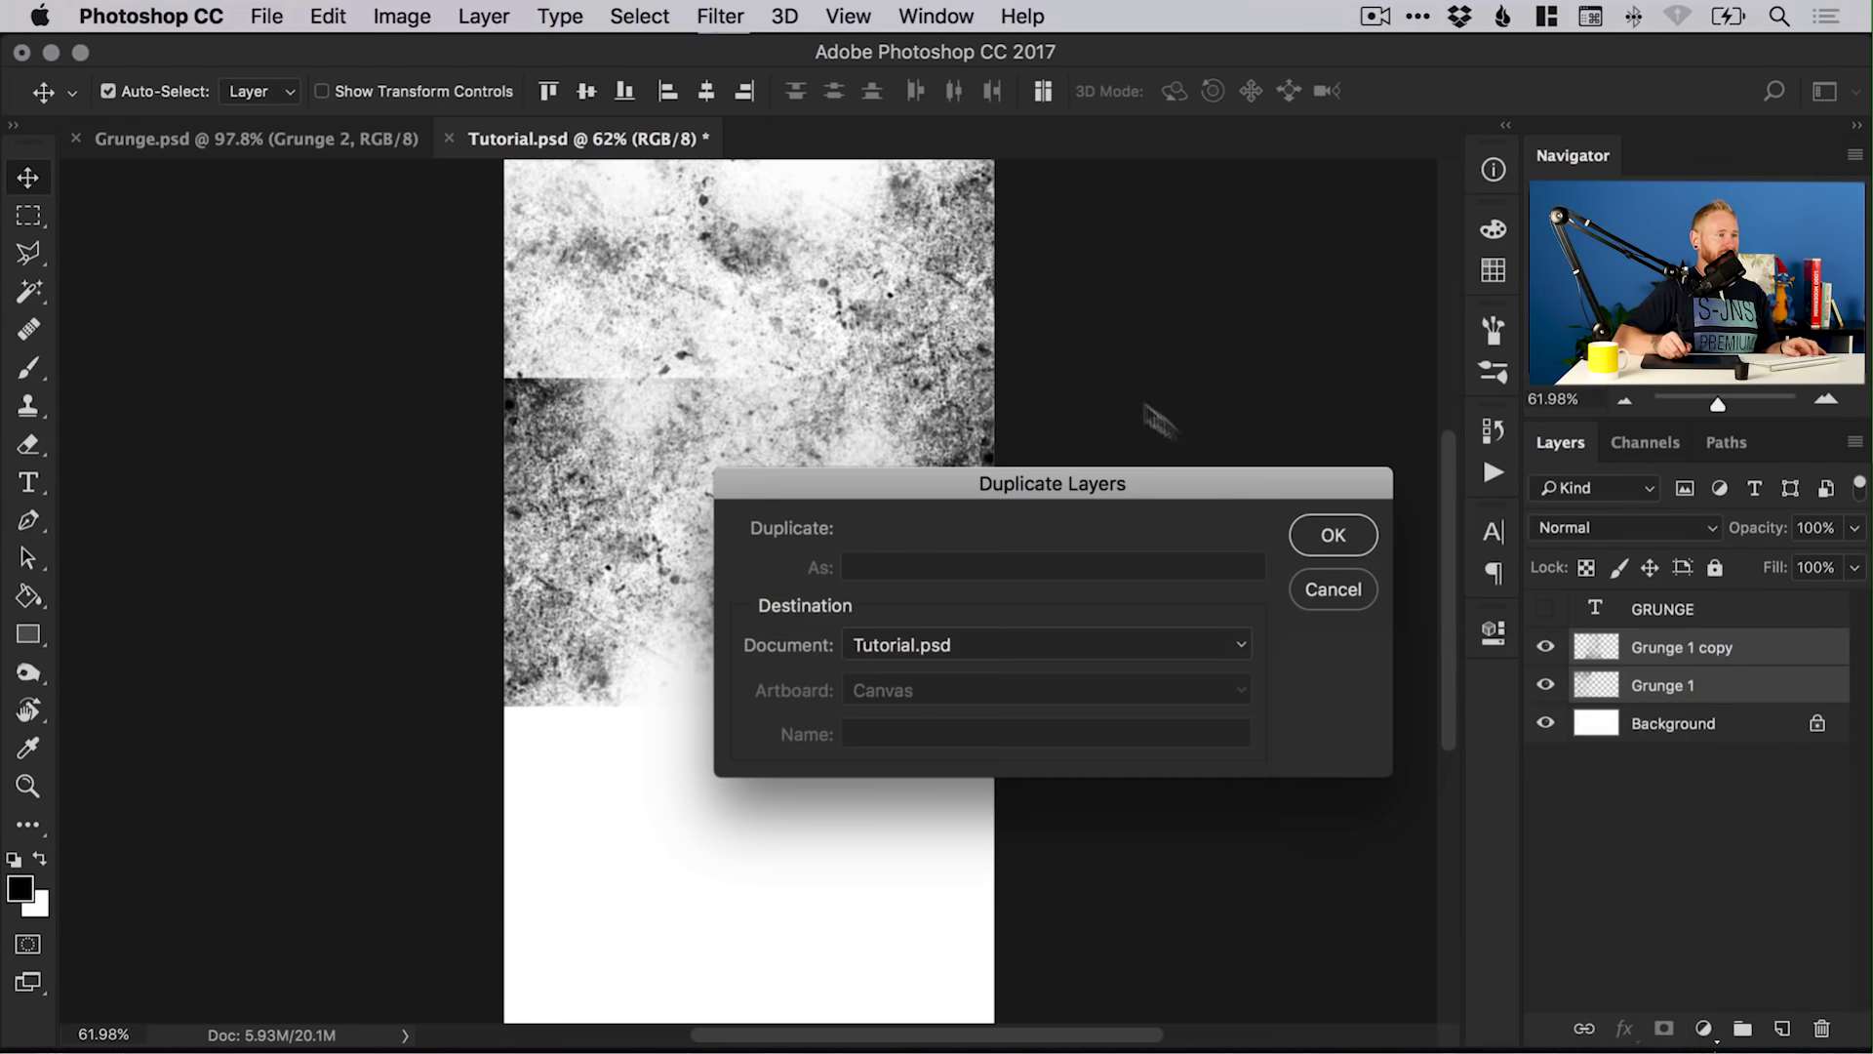
click(1334, 537)
drag(924, 327, 976, 779)
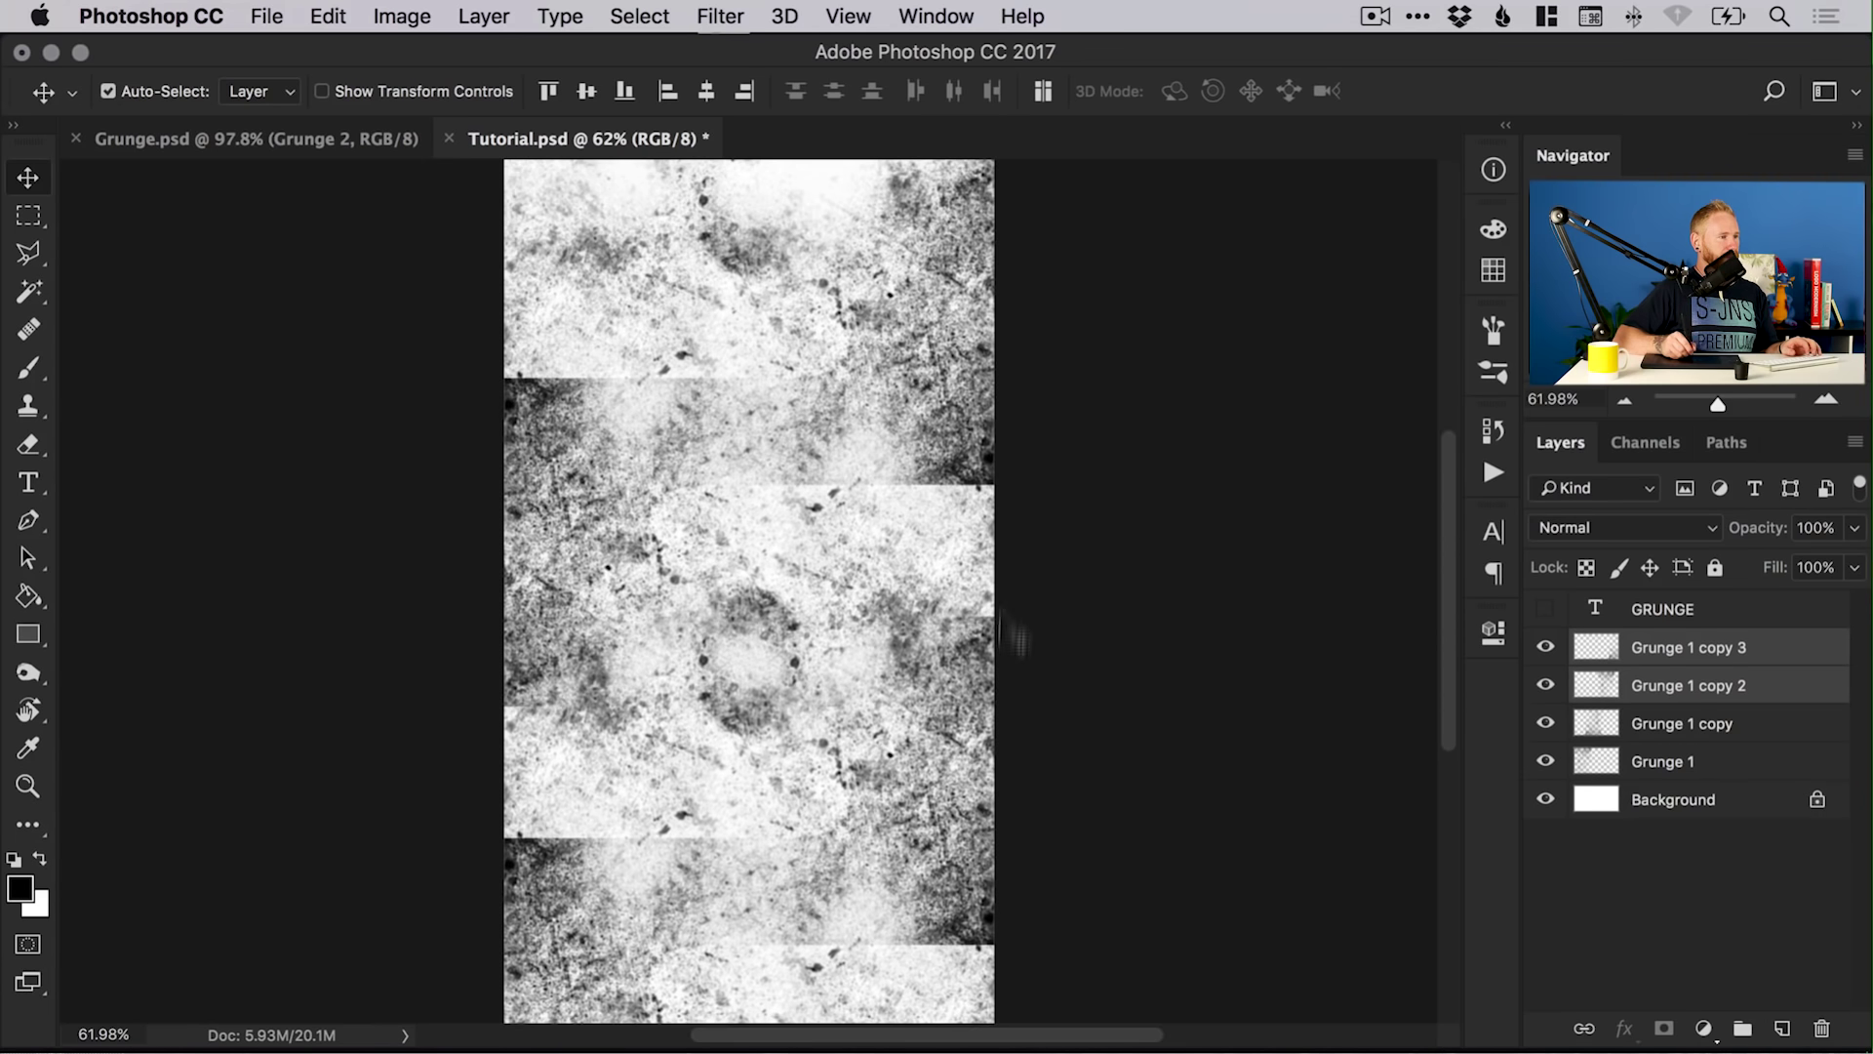
scroll(758, 542, down, 2)
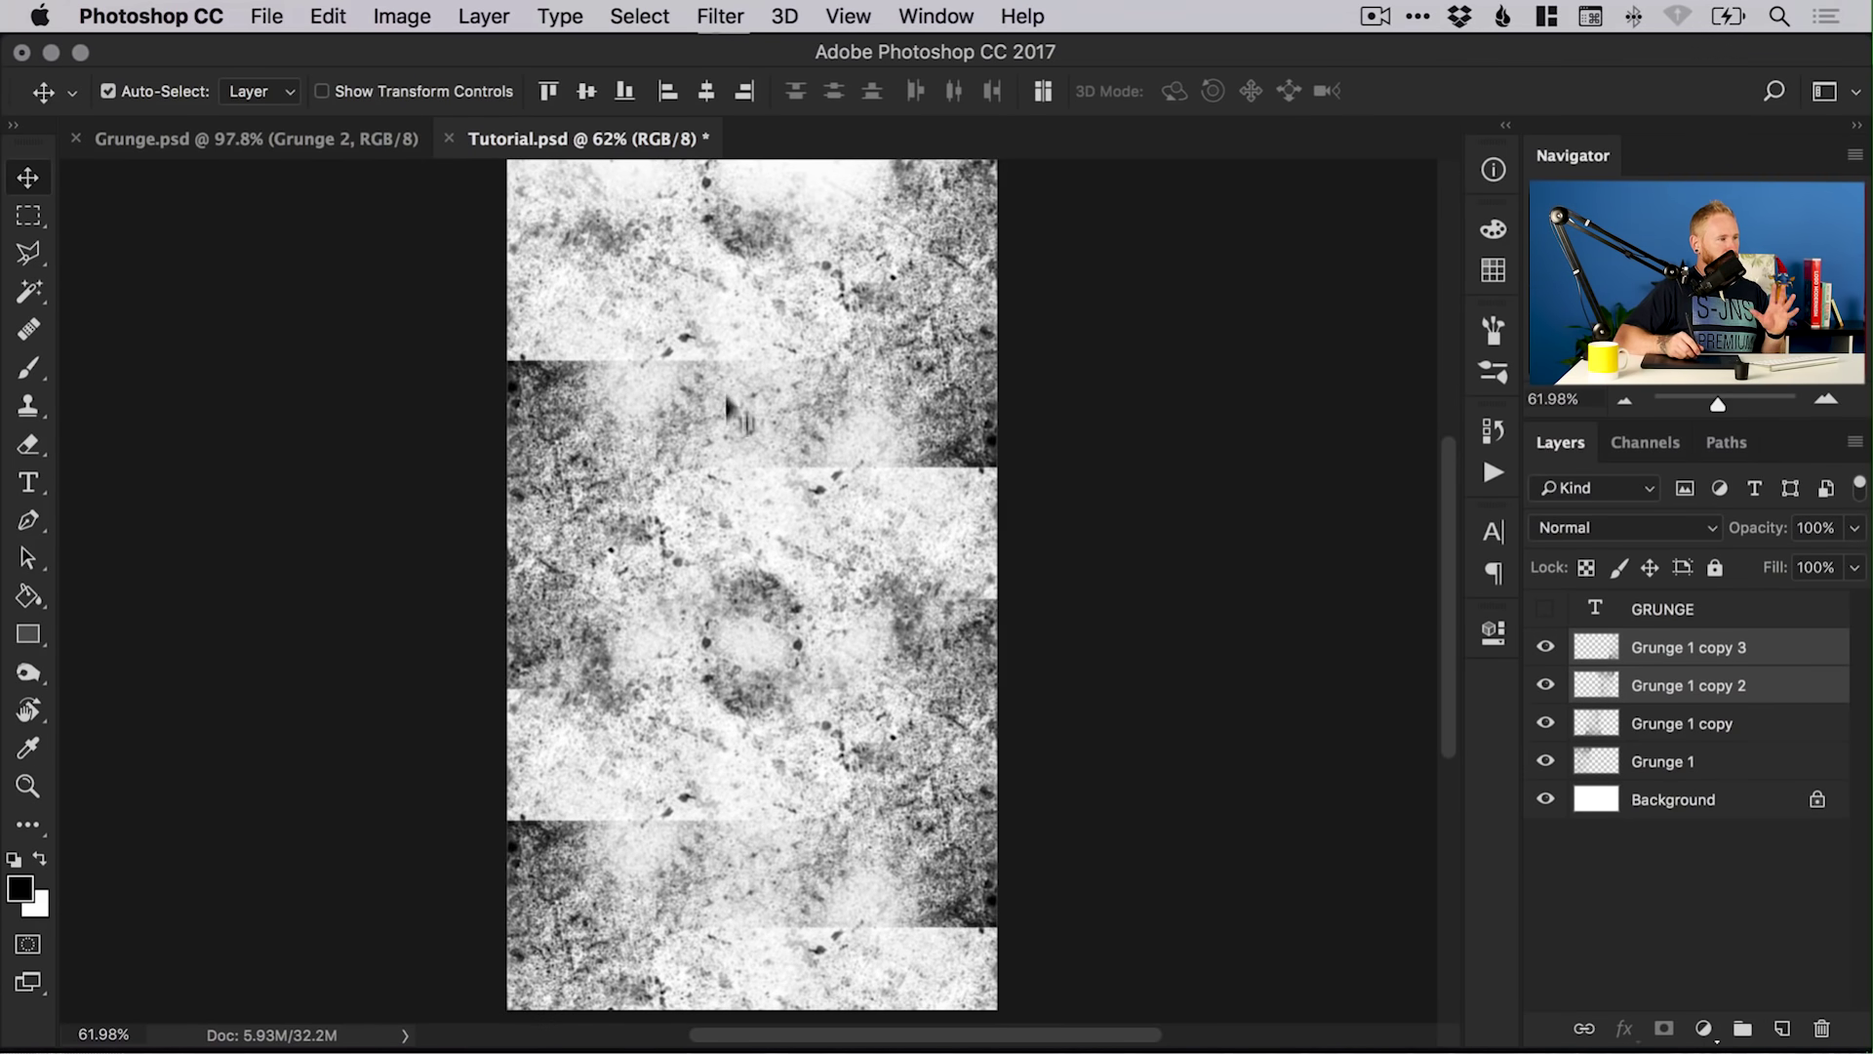
click(1200, 468)
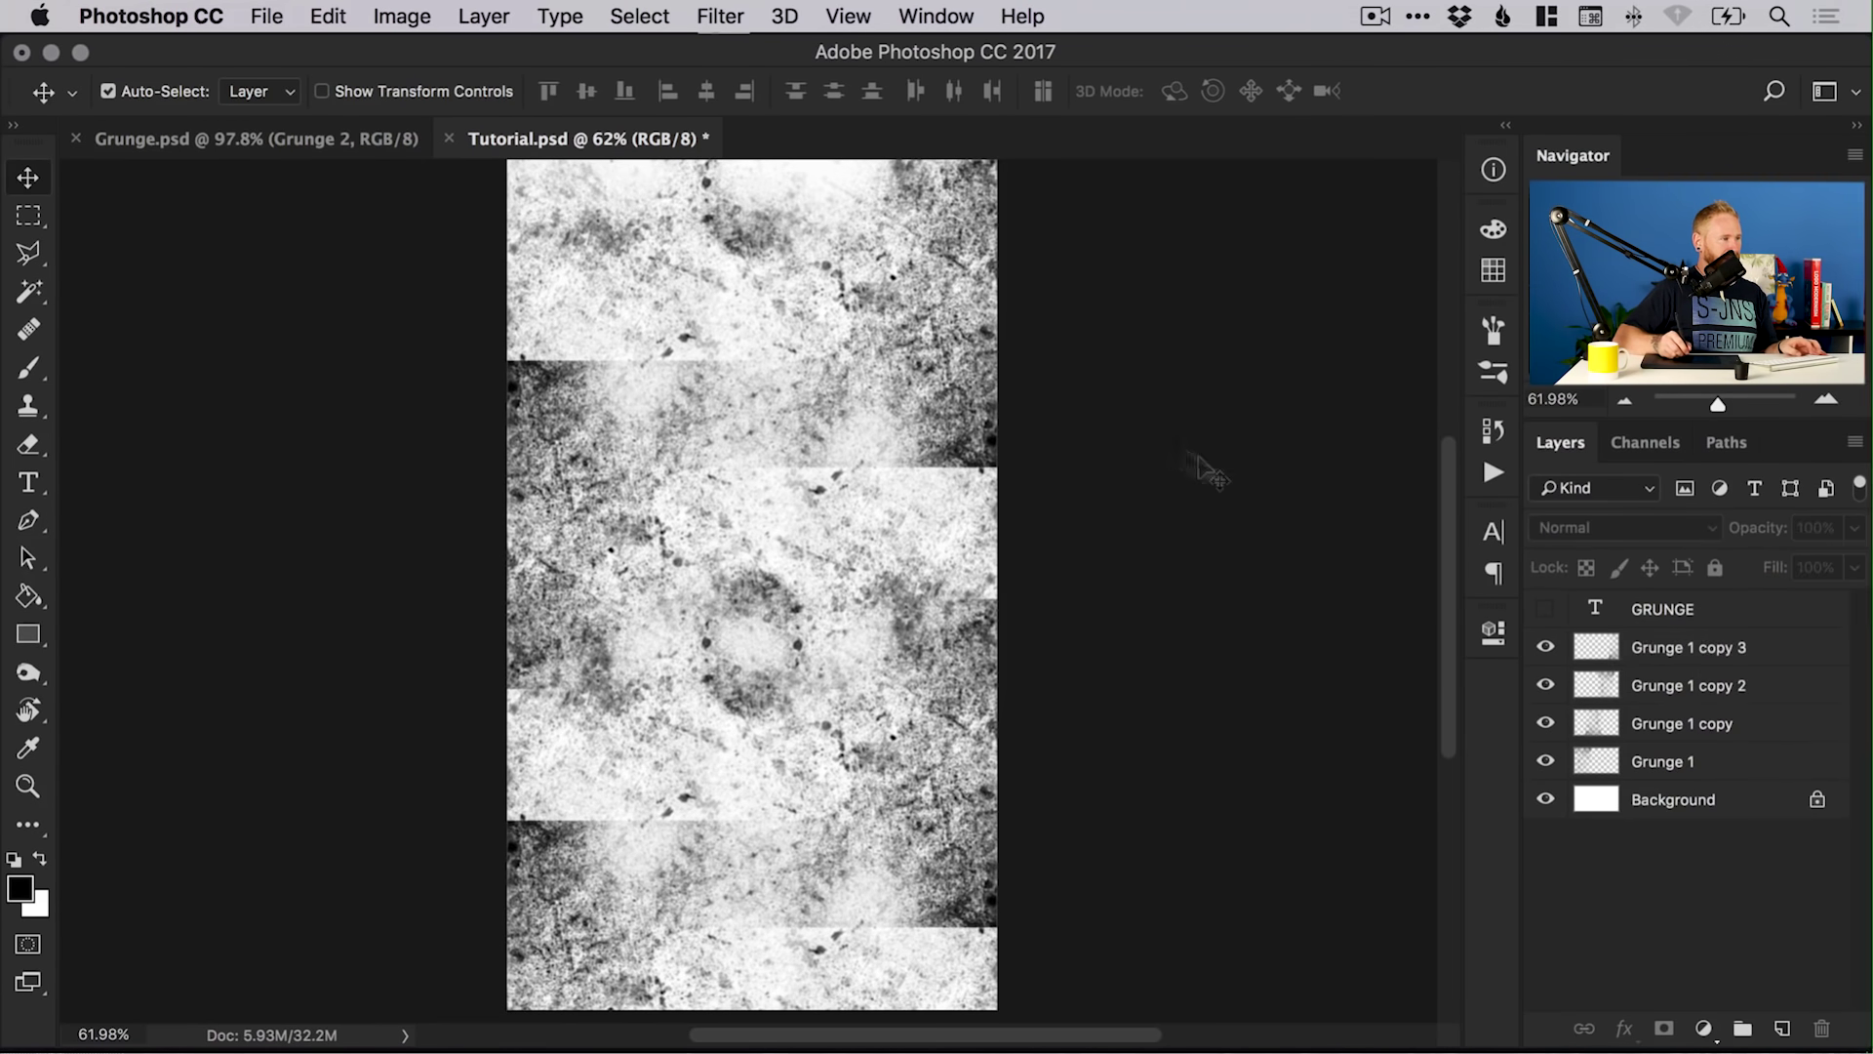
click(560, 390)
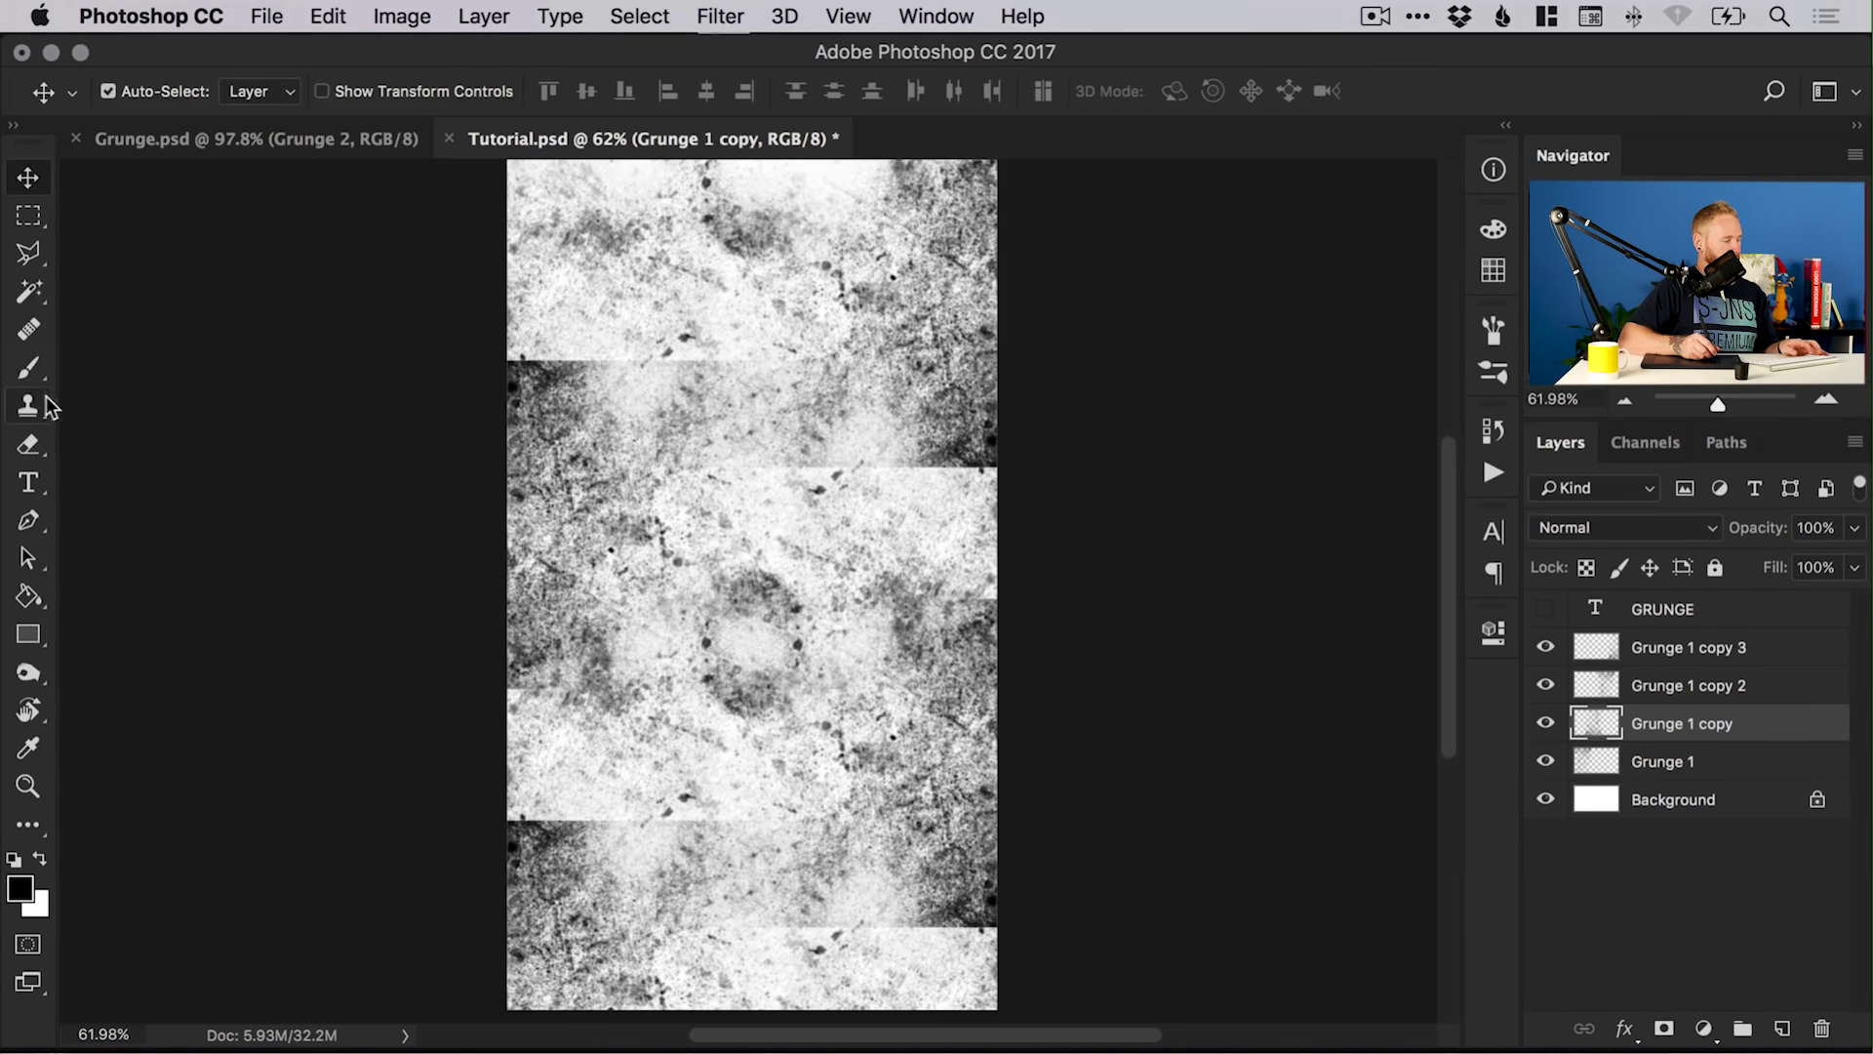
- Set the eraser to a soft round brush and zoom the canvas in to 100%
click(28, 444)
click(149, 95)
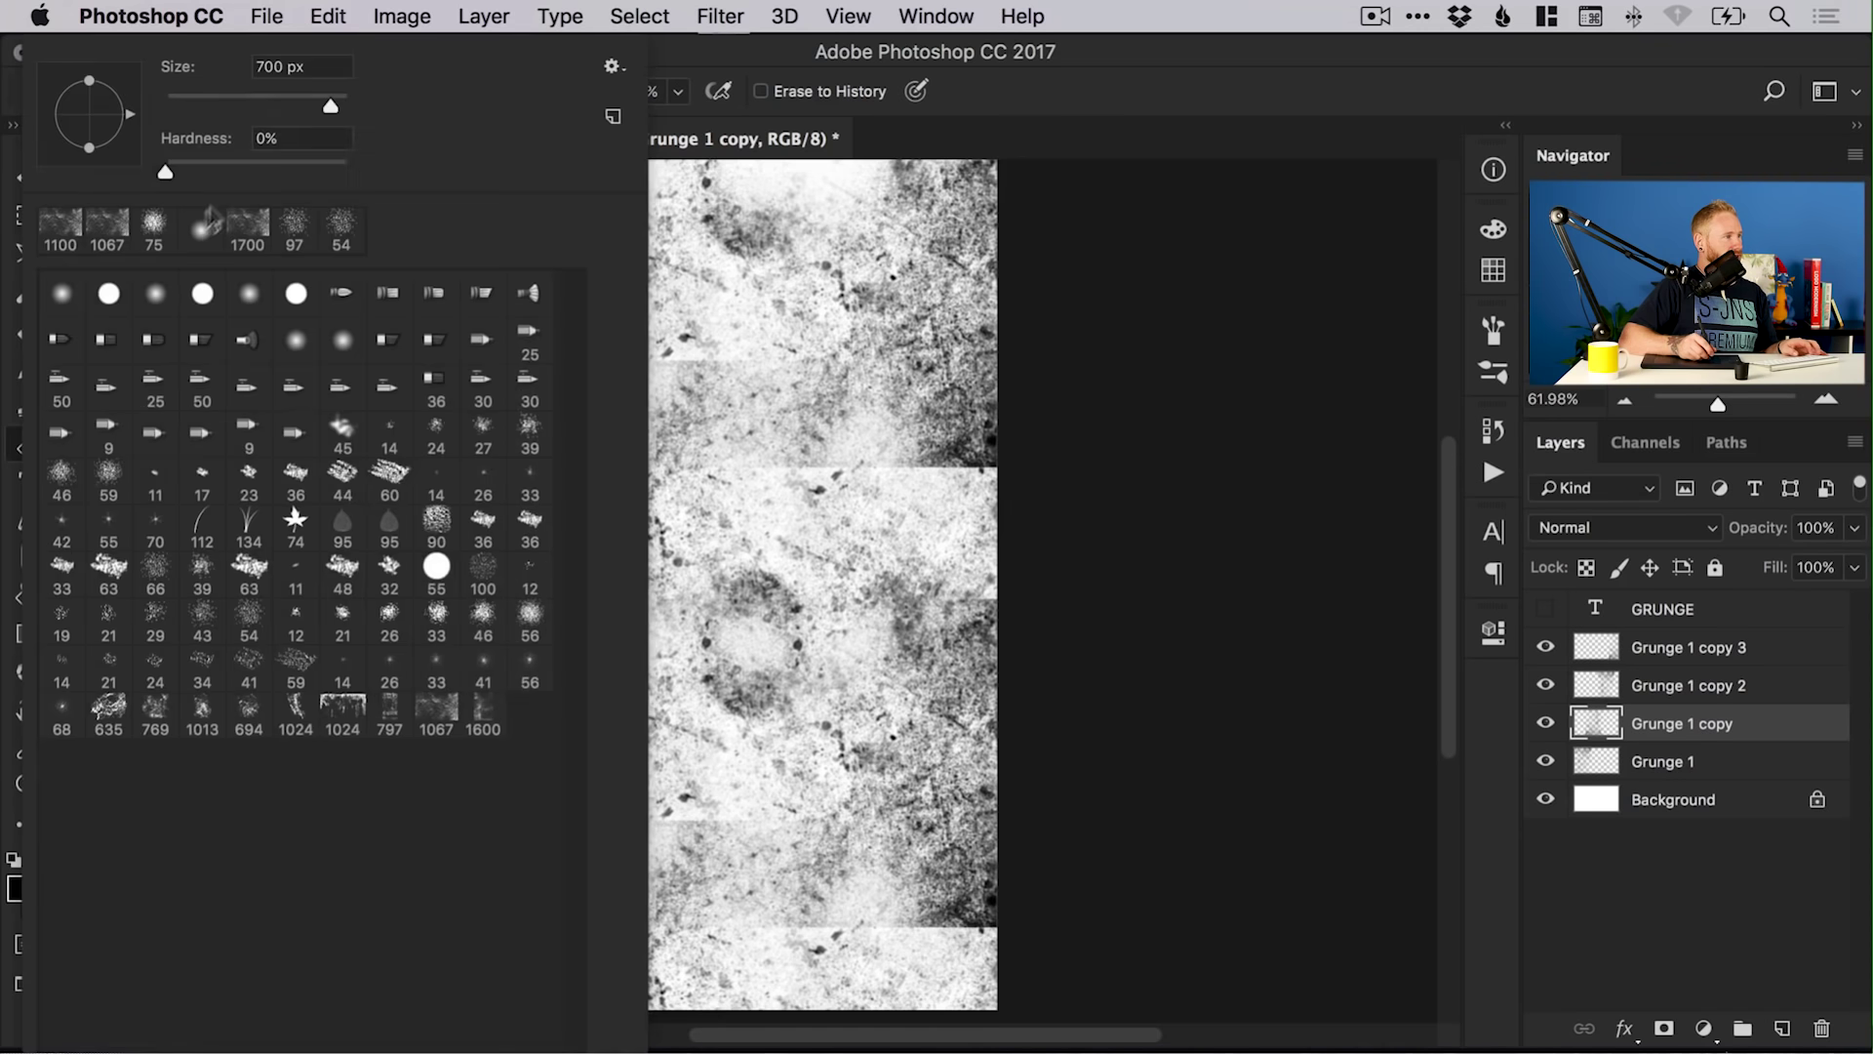
click(160, 297)
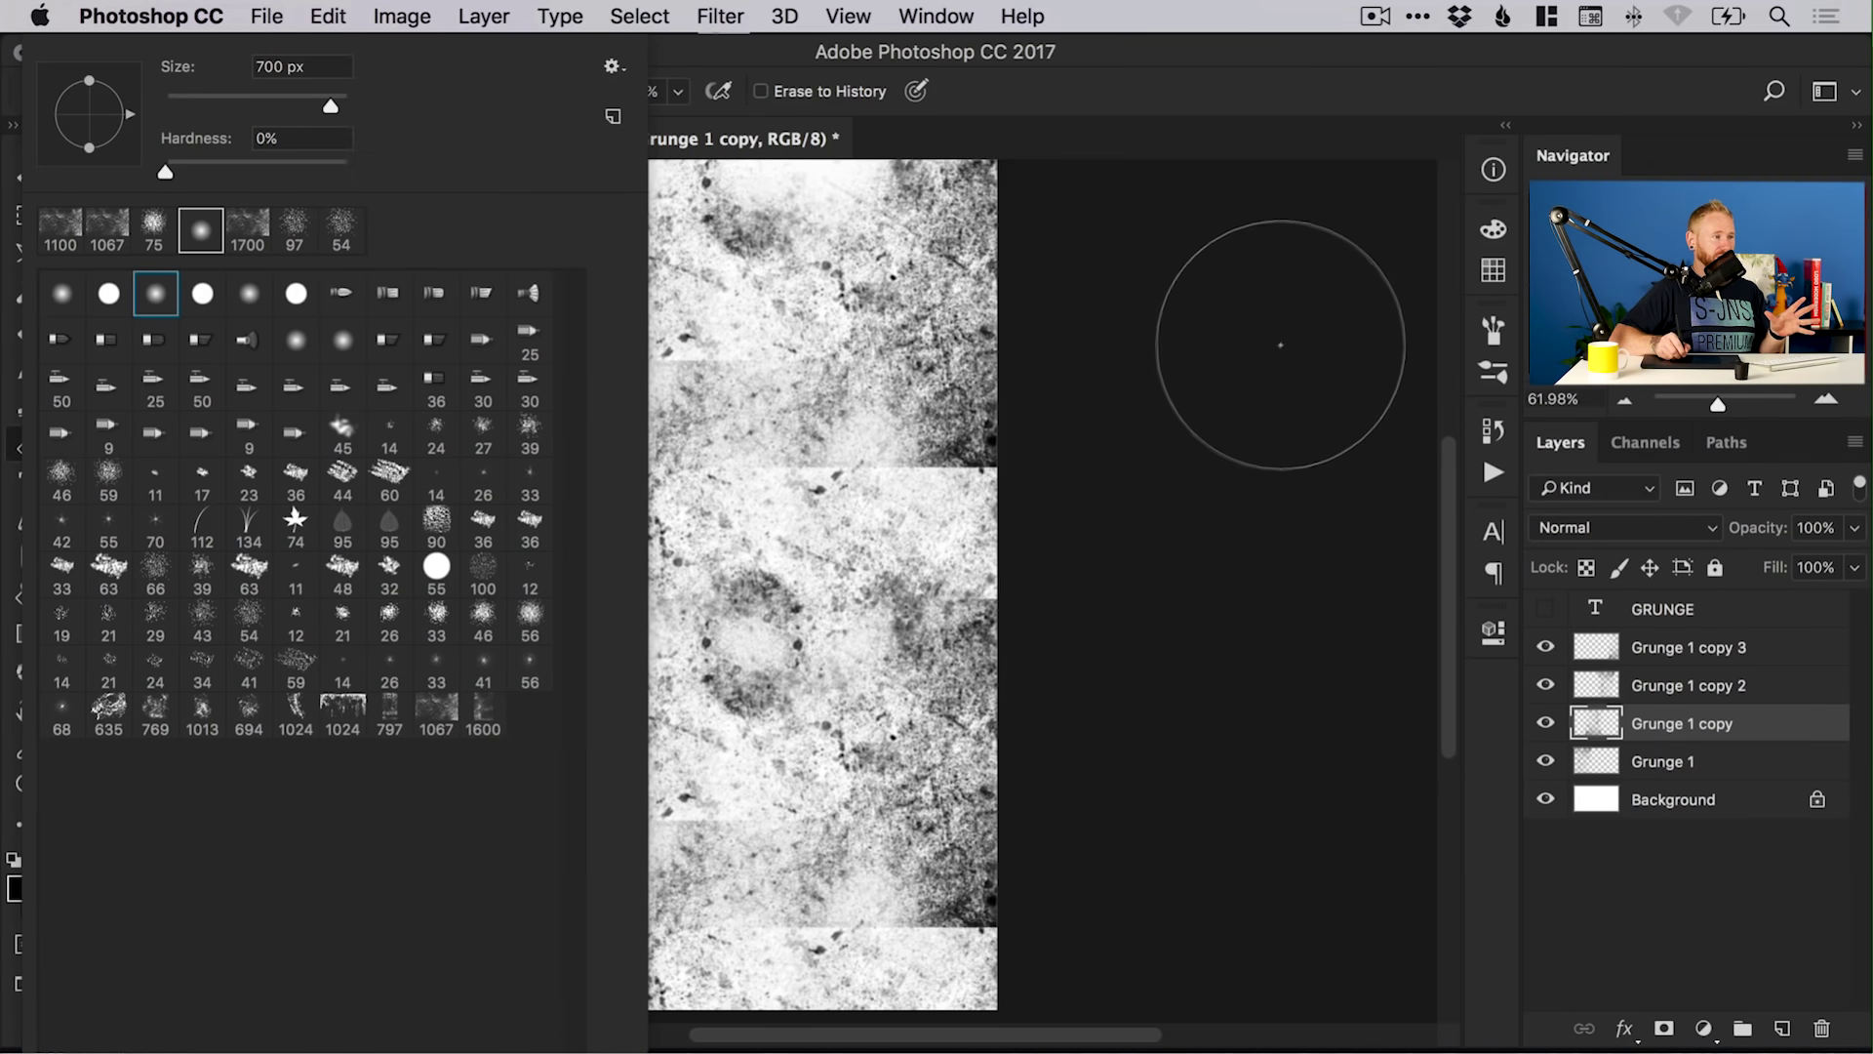
click(1246, 335)
key(bracketleft)
key(bracketleft)
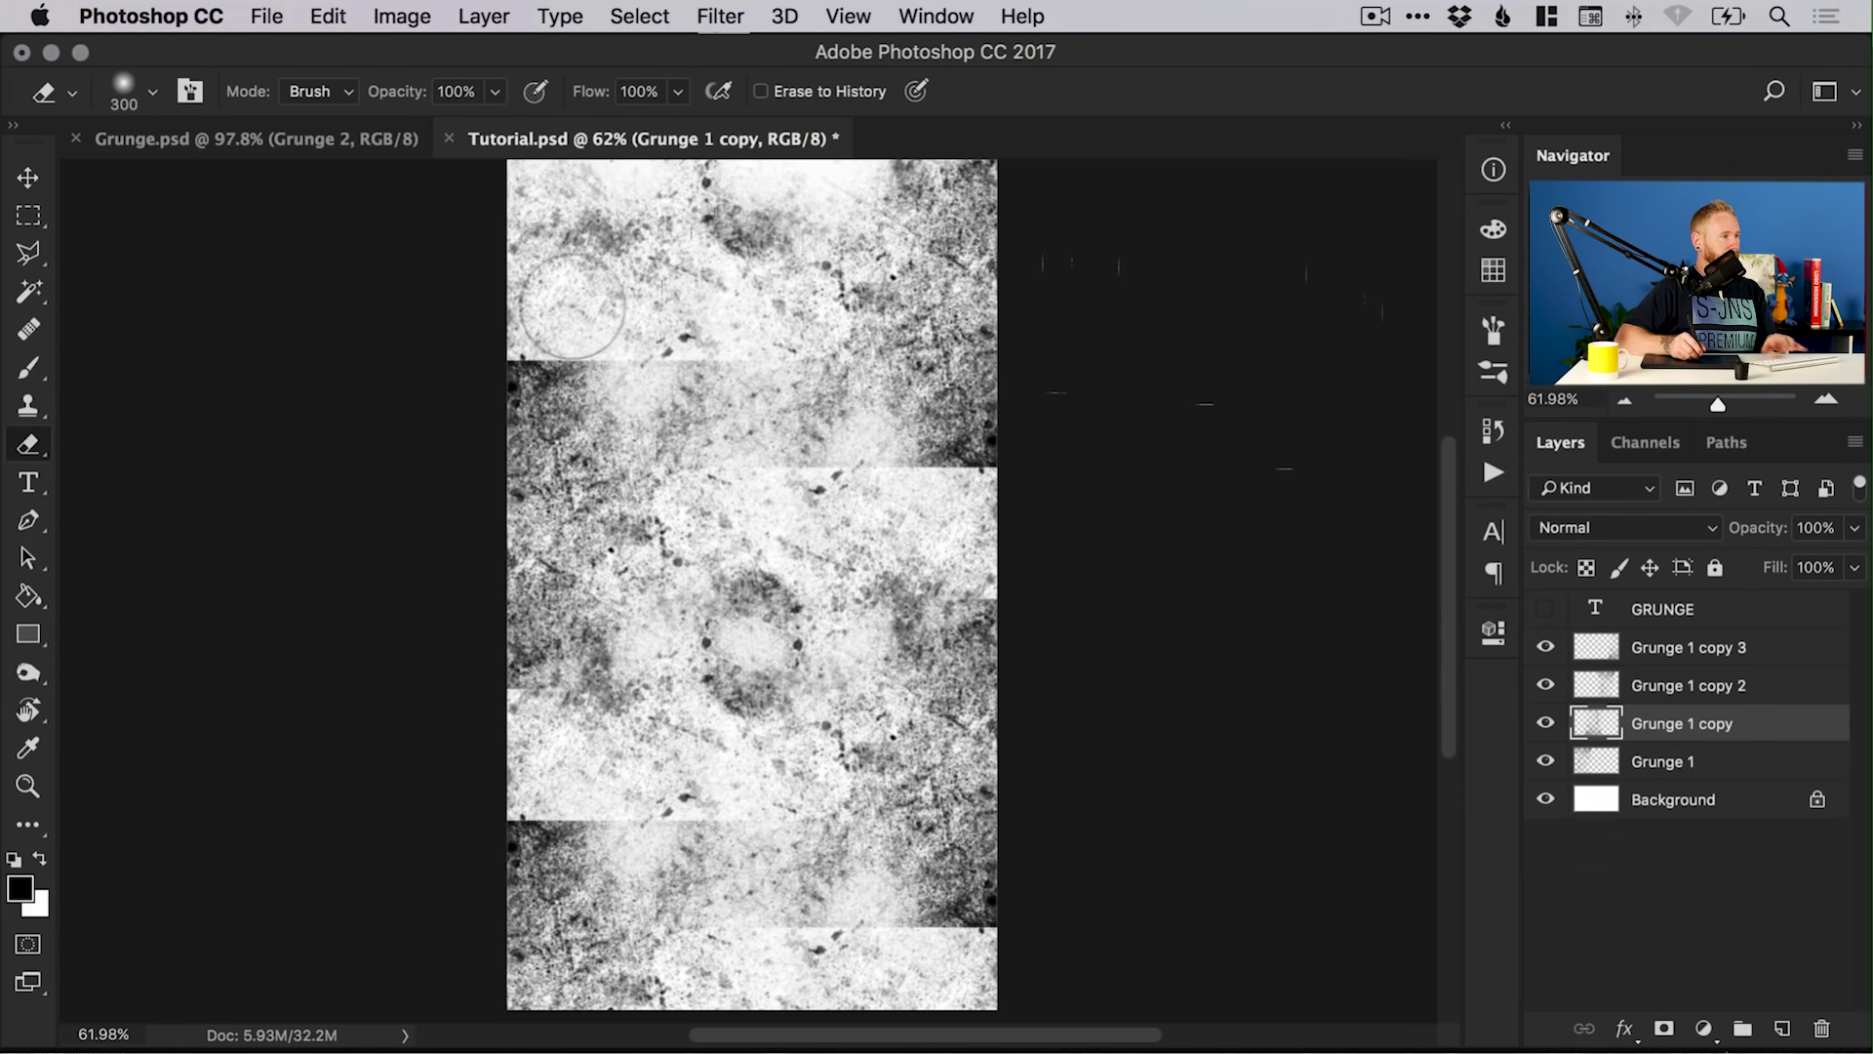
key(z)
click(646, 341)
click(650, 343)
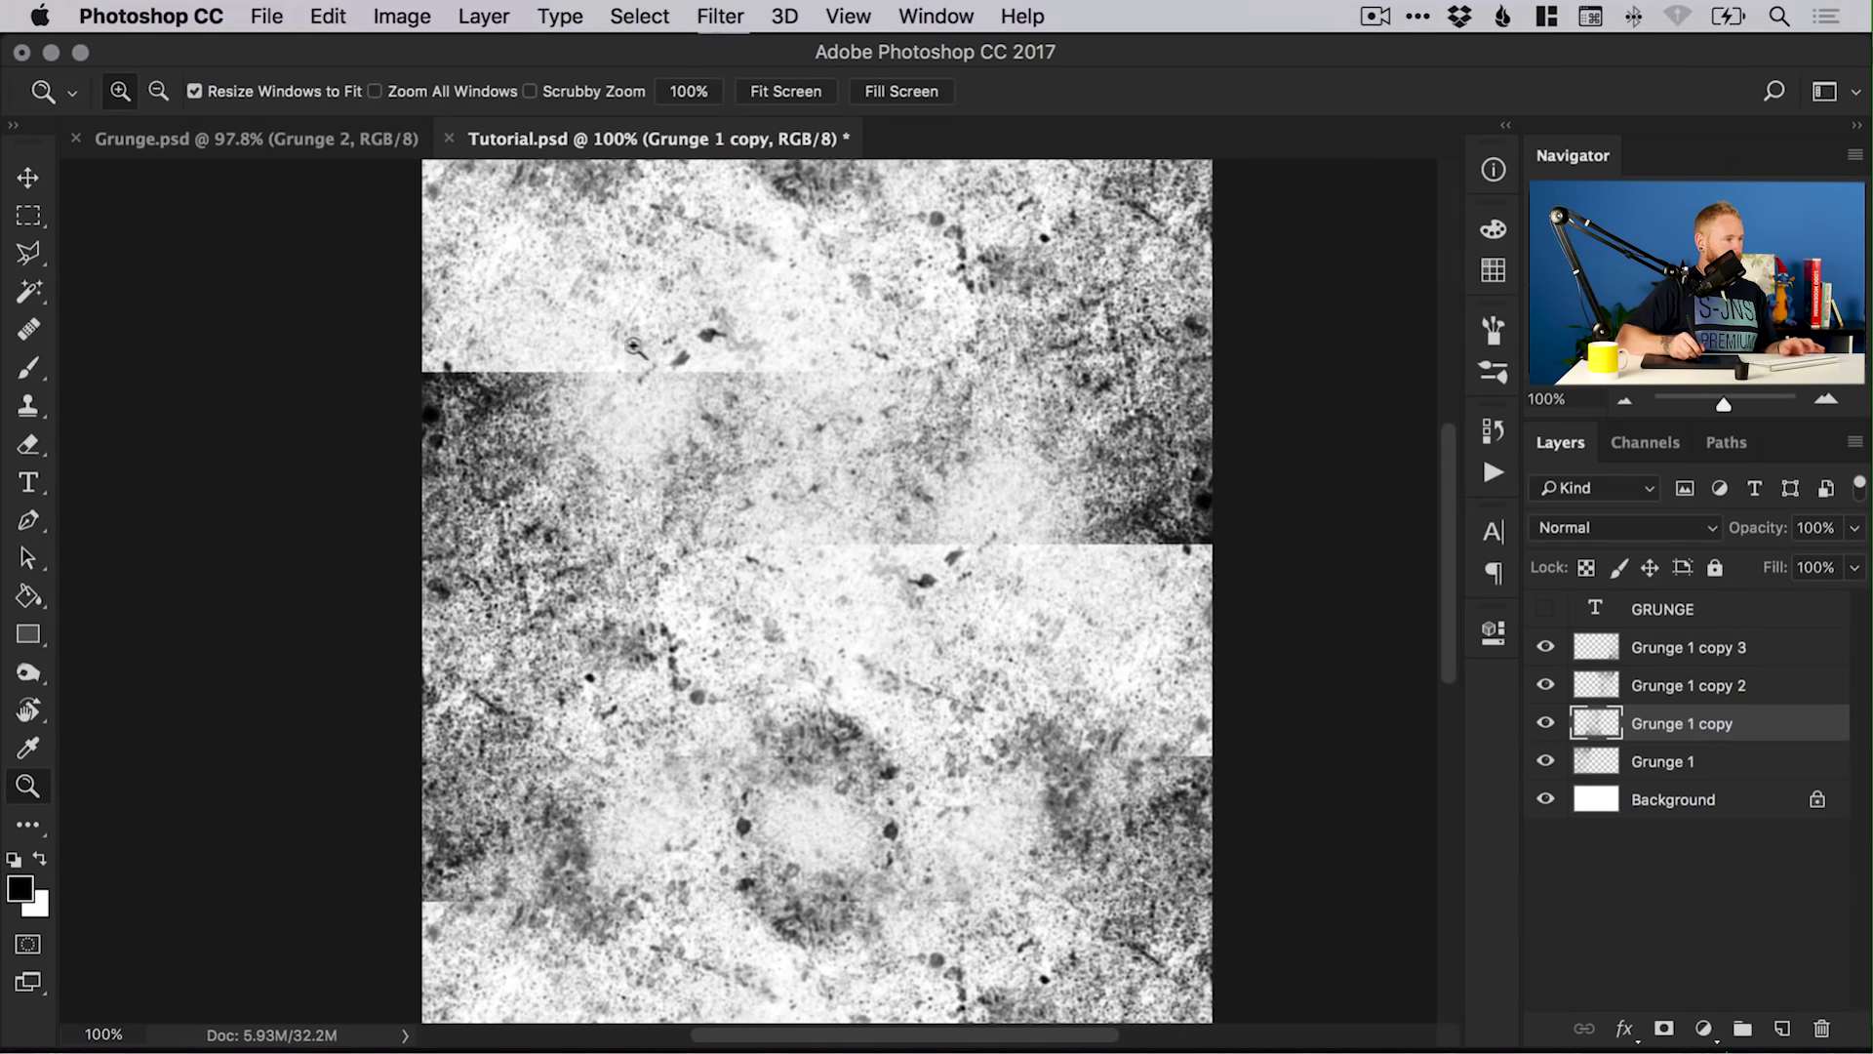
key(e)
scroll(634, 390, up, 2)
key(bracketleft)
key(bracketleft)
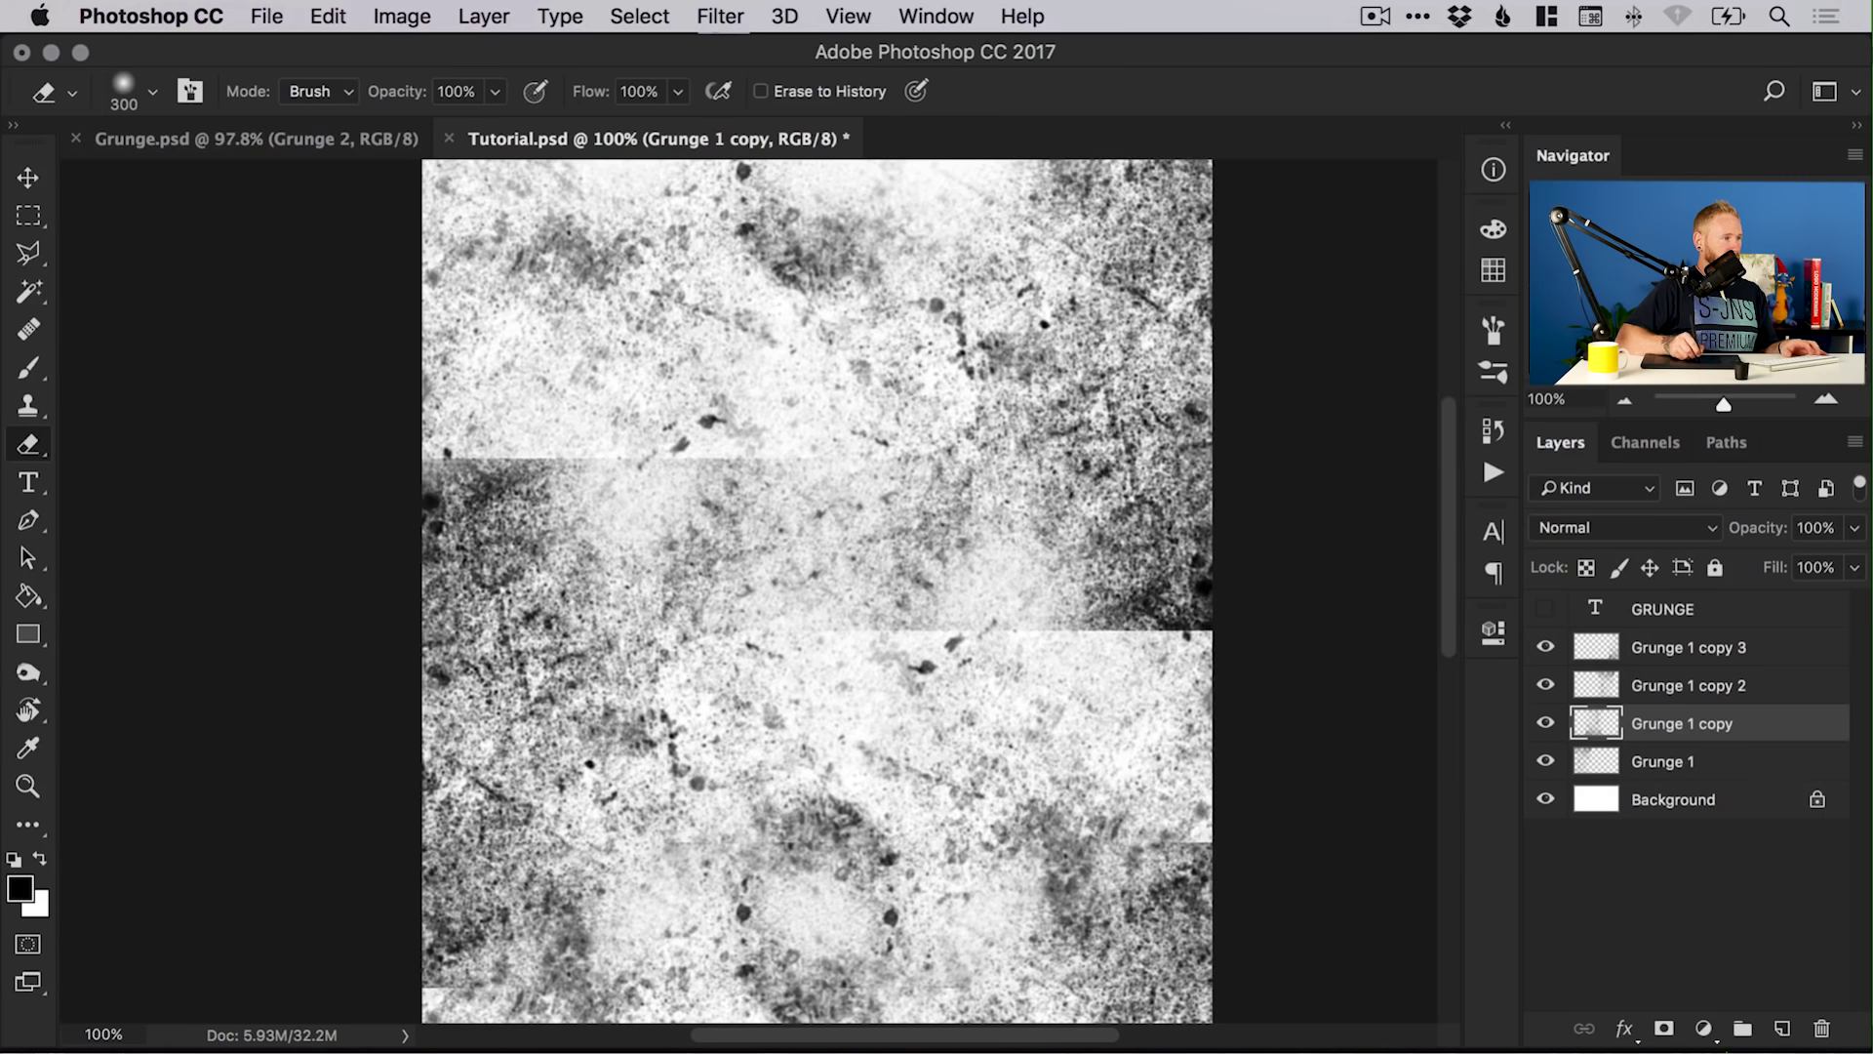
- Erase the left horizontal seam, then align the upper tile and erase its seam with a 700 px eraser
mouse_move(400, 422)
mouse_down()
mouse_move(377, 439)
mouse_move(625, 361)
mouse_move(487, 401)
mouse_up()
key(bracketright)
key(bracketright)
drag(377, 355, 397, 377)
key(bracketright)
key(bracketright)
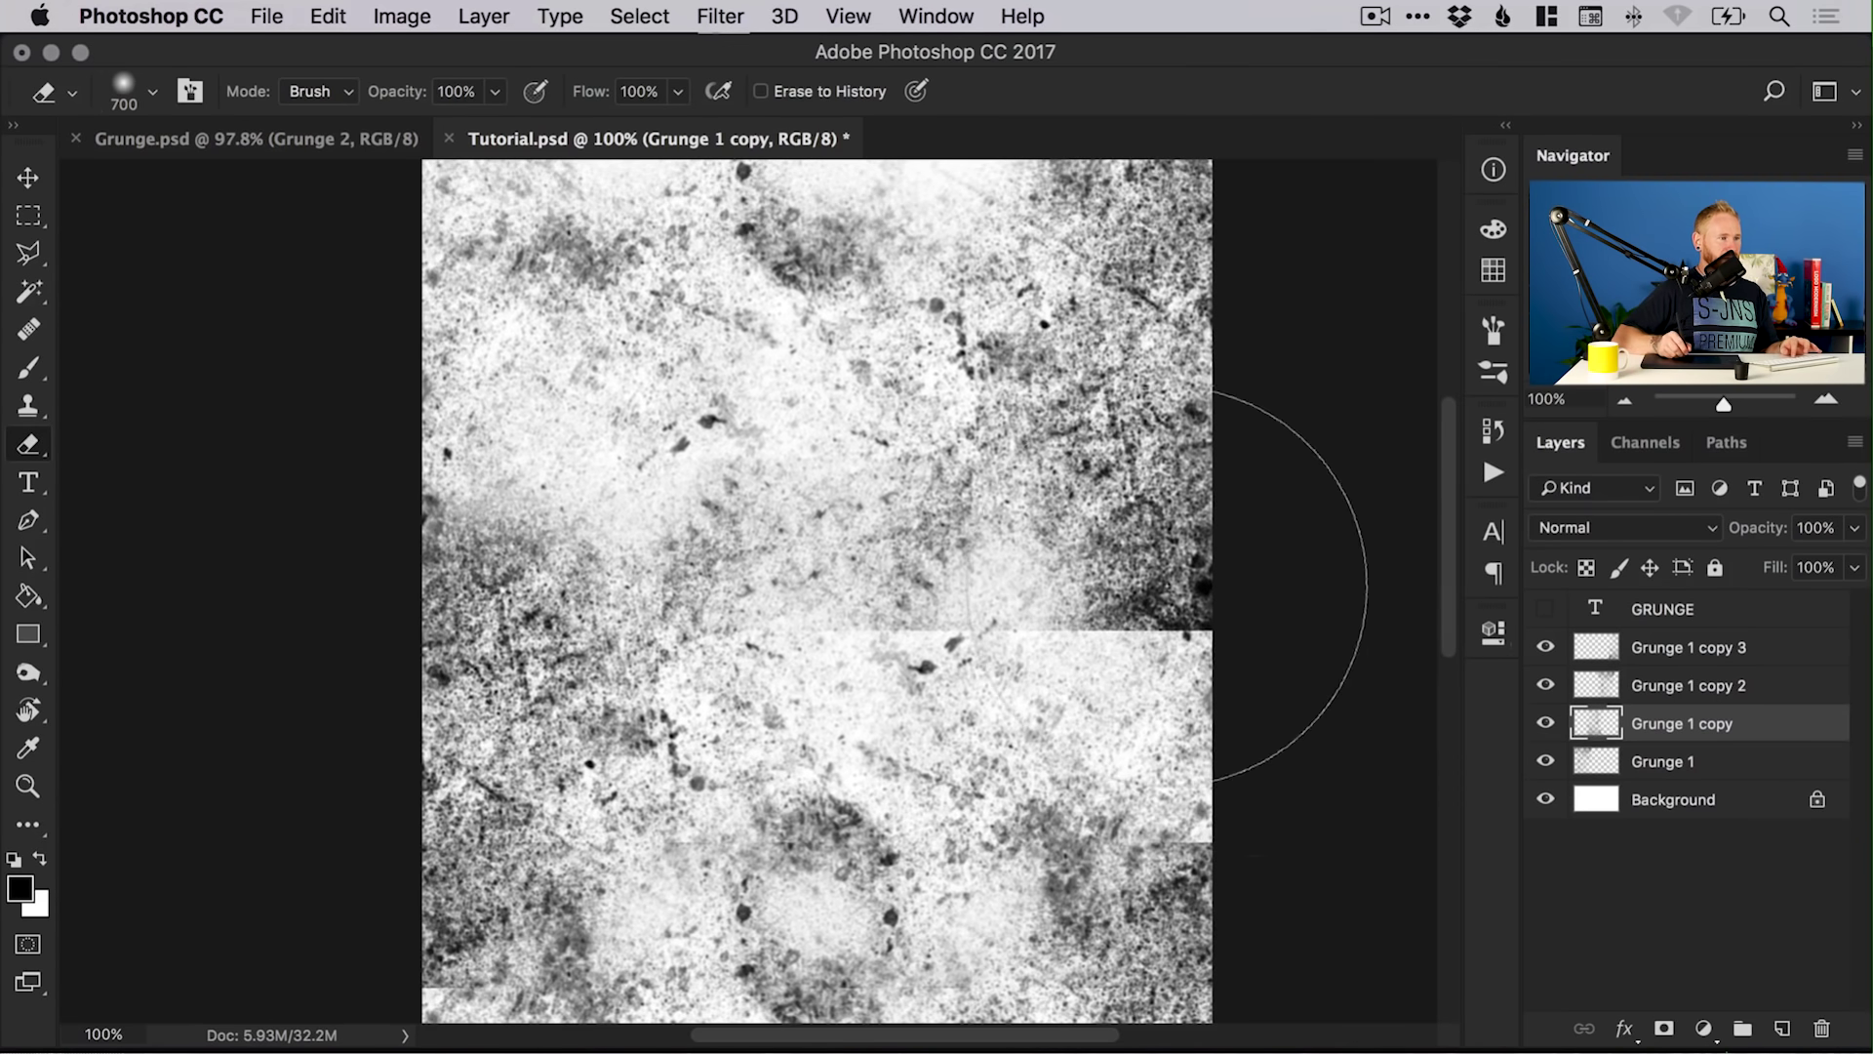
key(v)
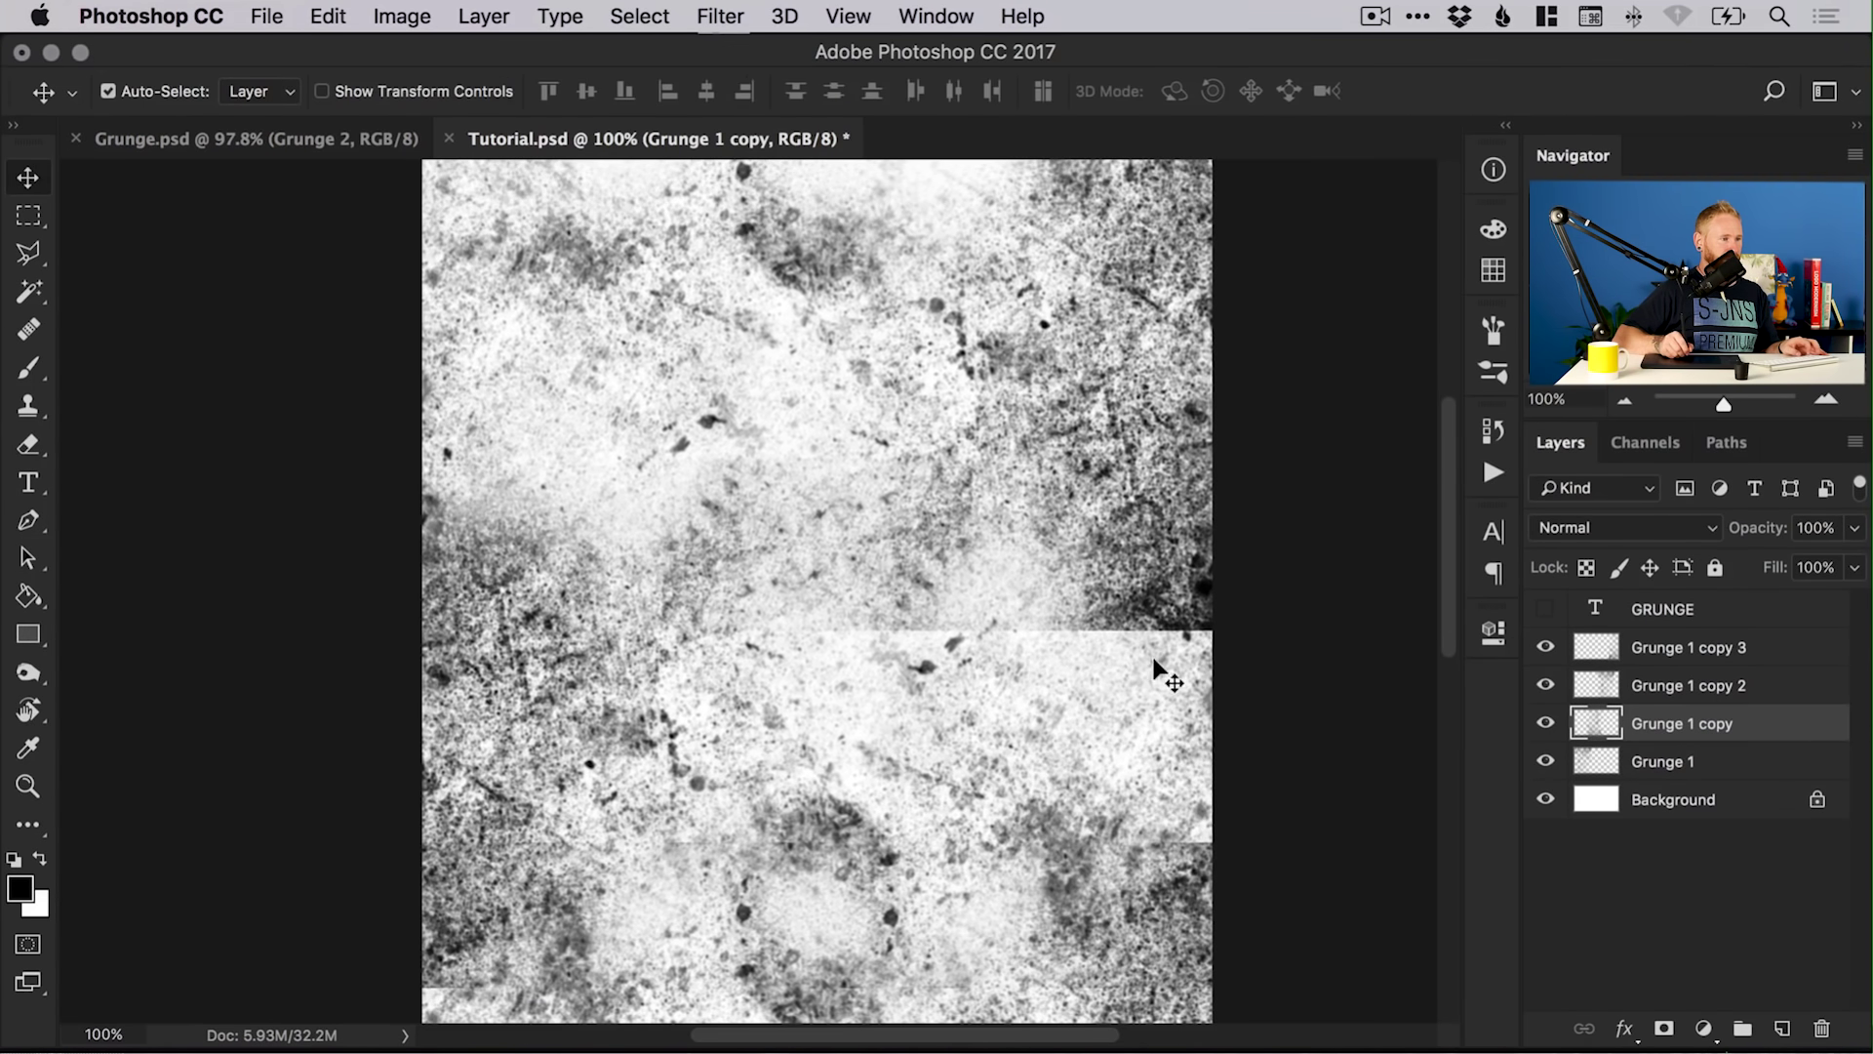
mouse_move(1186, 642)
mouse_down()
mouse_move(1172, 570)
mouse_move(1172, 618)
mouse_up()
key(e)
mouse_move(780, 654)
mouse_down()
mouse_move(1121, 654)
mouse_move(1278, 766)
mouse_up()
- Shift the texture layers upward and soften the seam on the canvas's right side
key(v)
drag(1222, 585, 1223, 439)
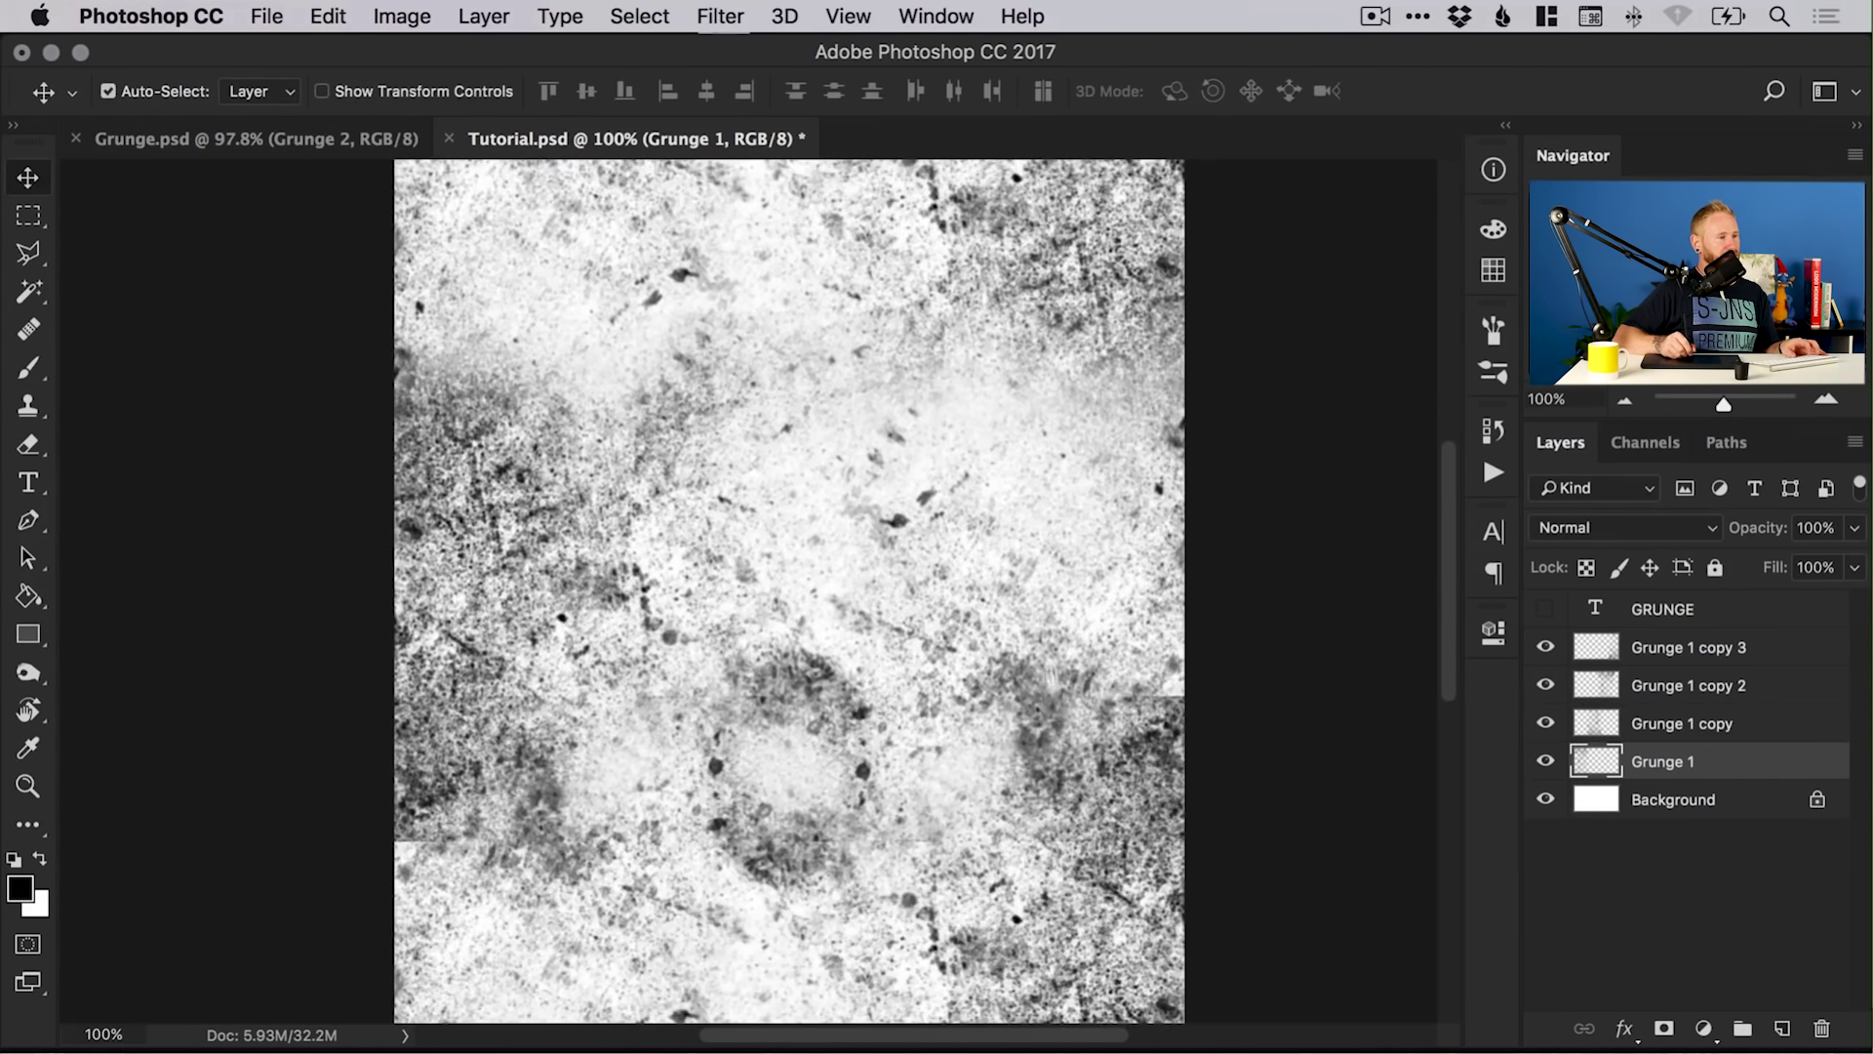
scroll(976, 488, down, 5)
mouse_move(995, 546)
mouse_down()
mouse_move(995, 488)
mouse_move(995, 517)
mouse_up()
key(e)
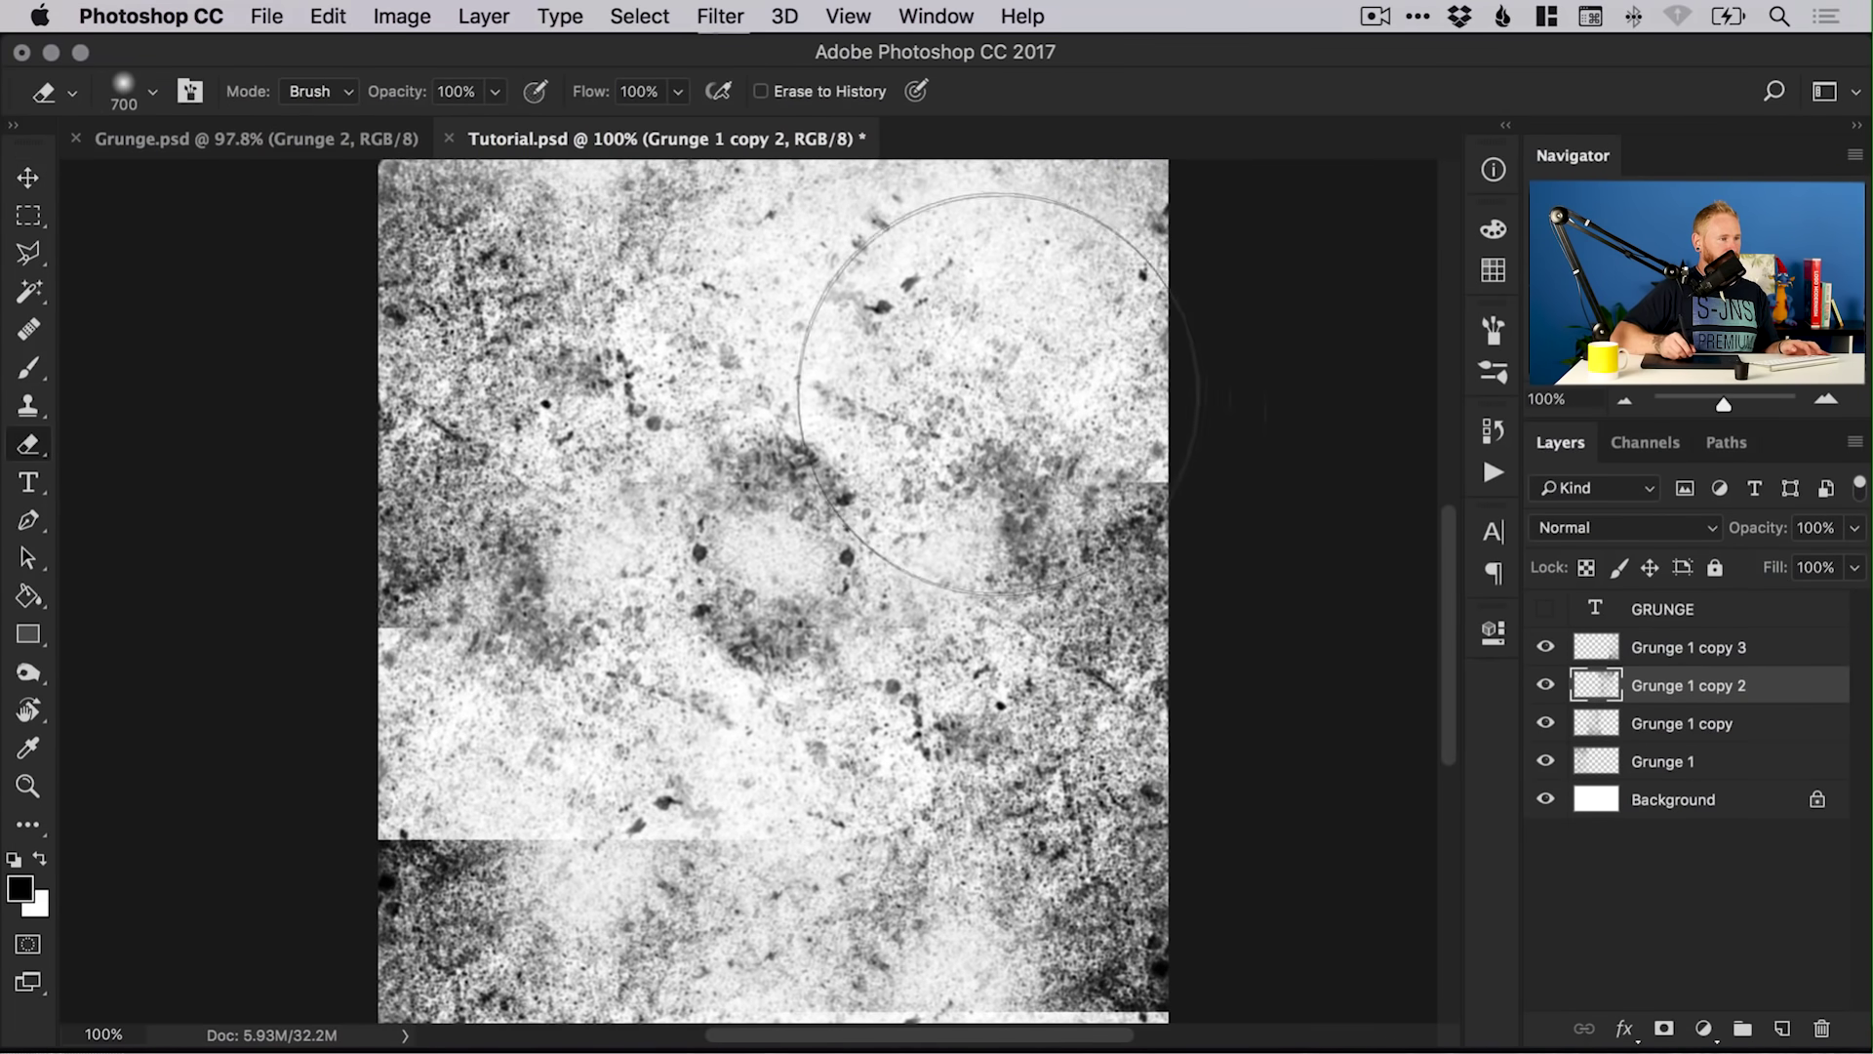
drag(997, 395, 1044, 458)
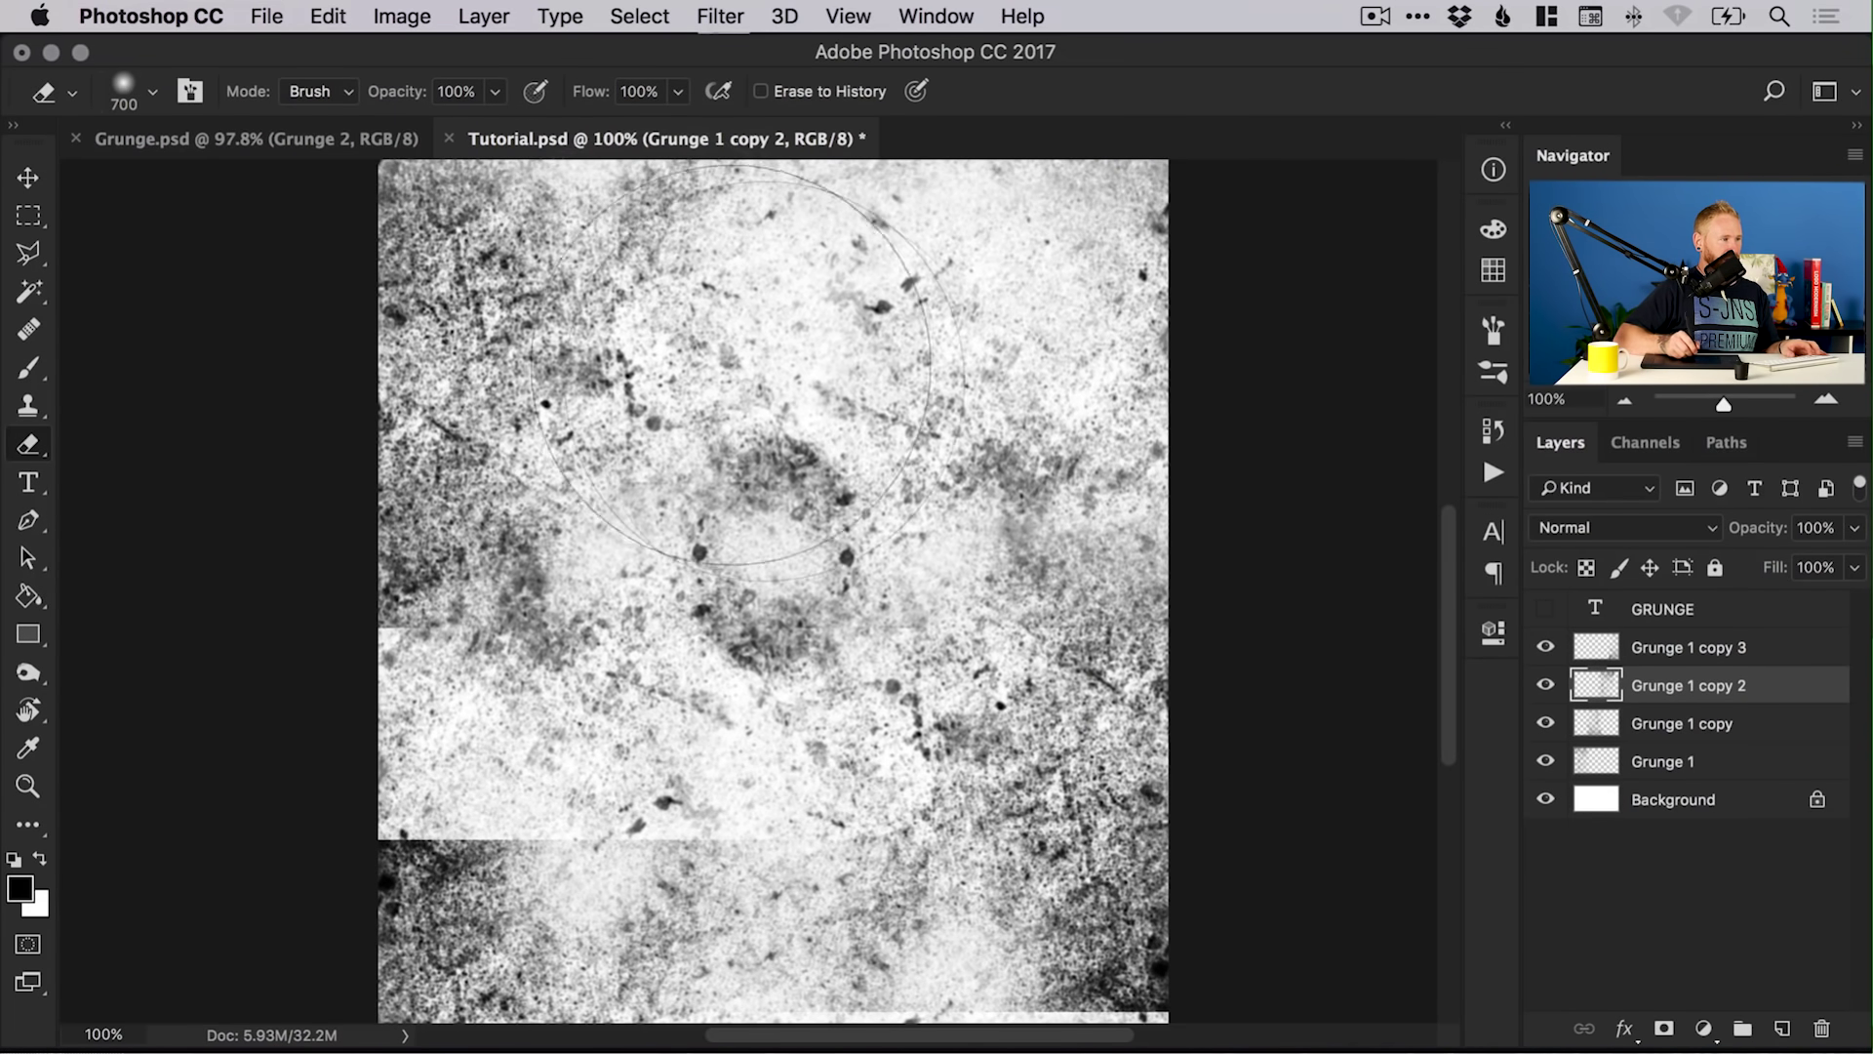
scroll(732, 366, down, 3)
scroll(771, 414, up, 3)
scroll(770, 415, left, 1)
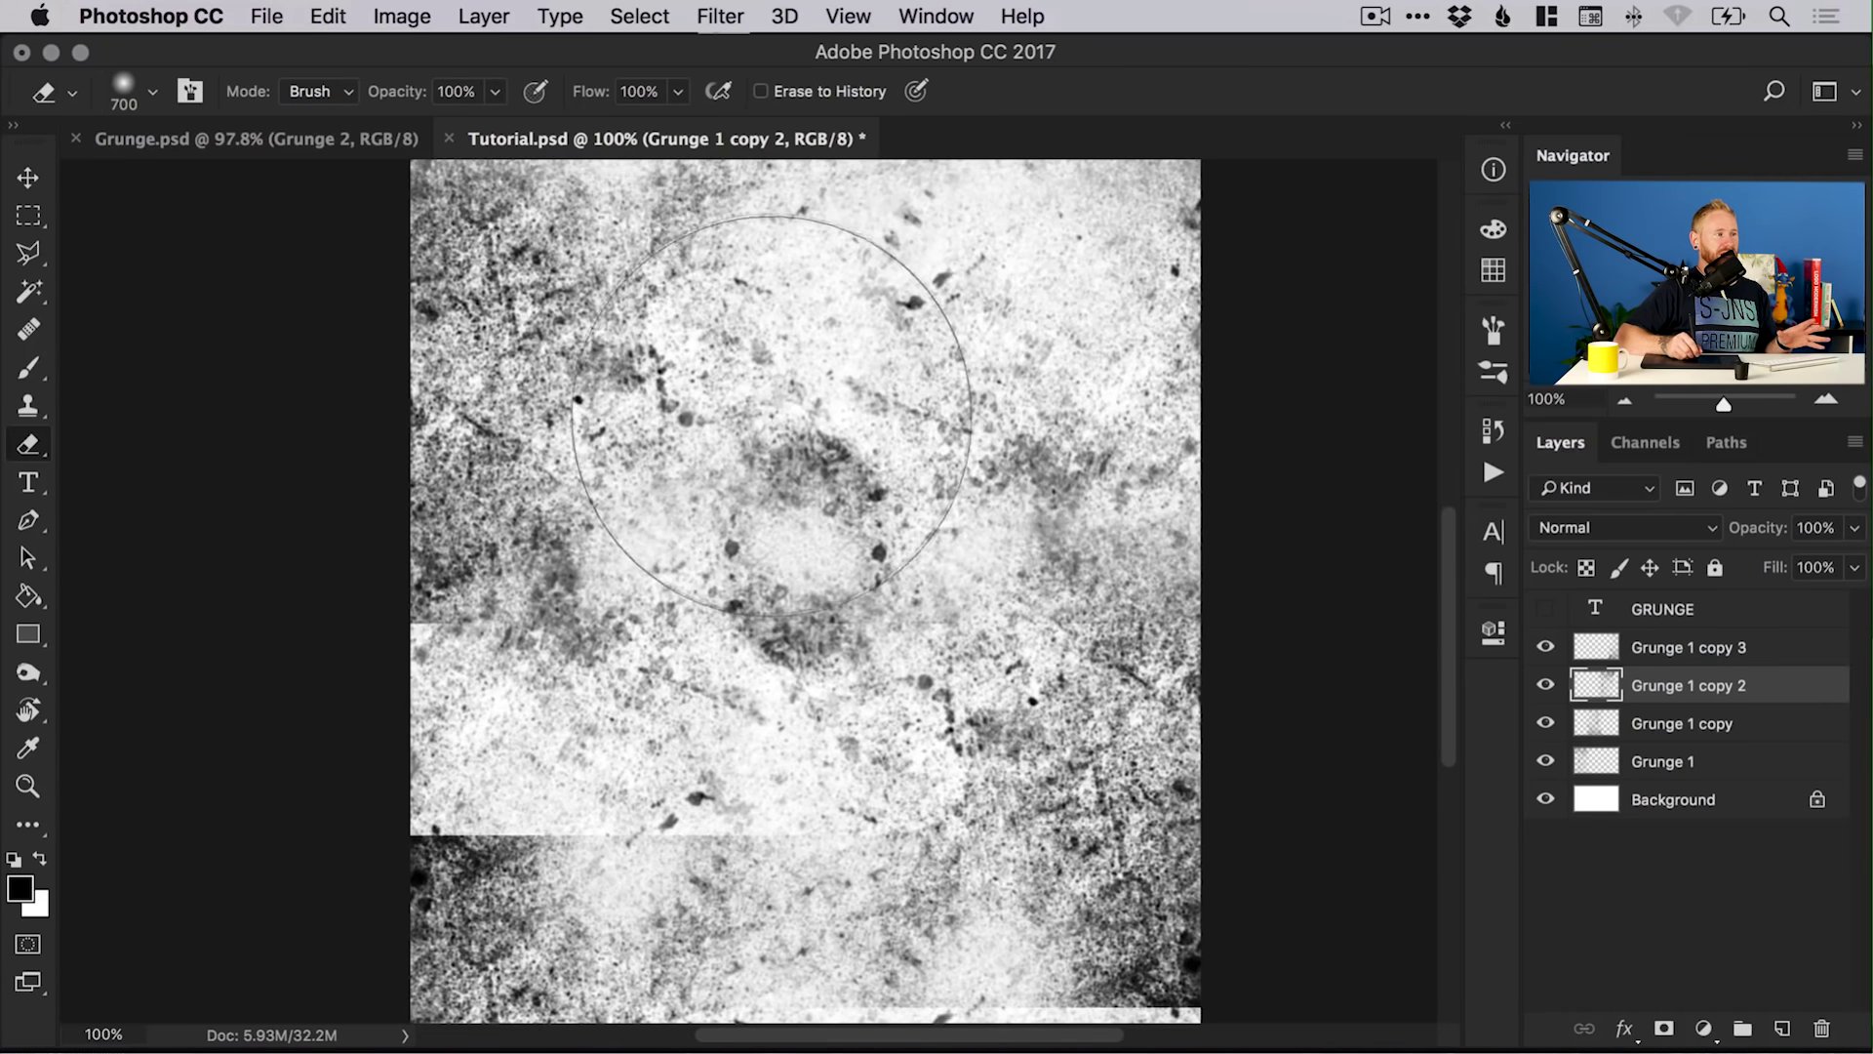
scroll(561, 522, down, 3)
- On Grunge 1 copy 3, soften the hard seam at the lower tile's top-left
key(v)
drag(452, 422, 475, 421)
key(ctrl+z)
key(e)
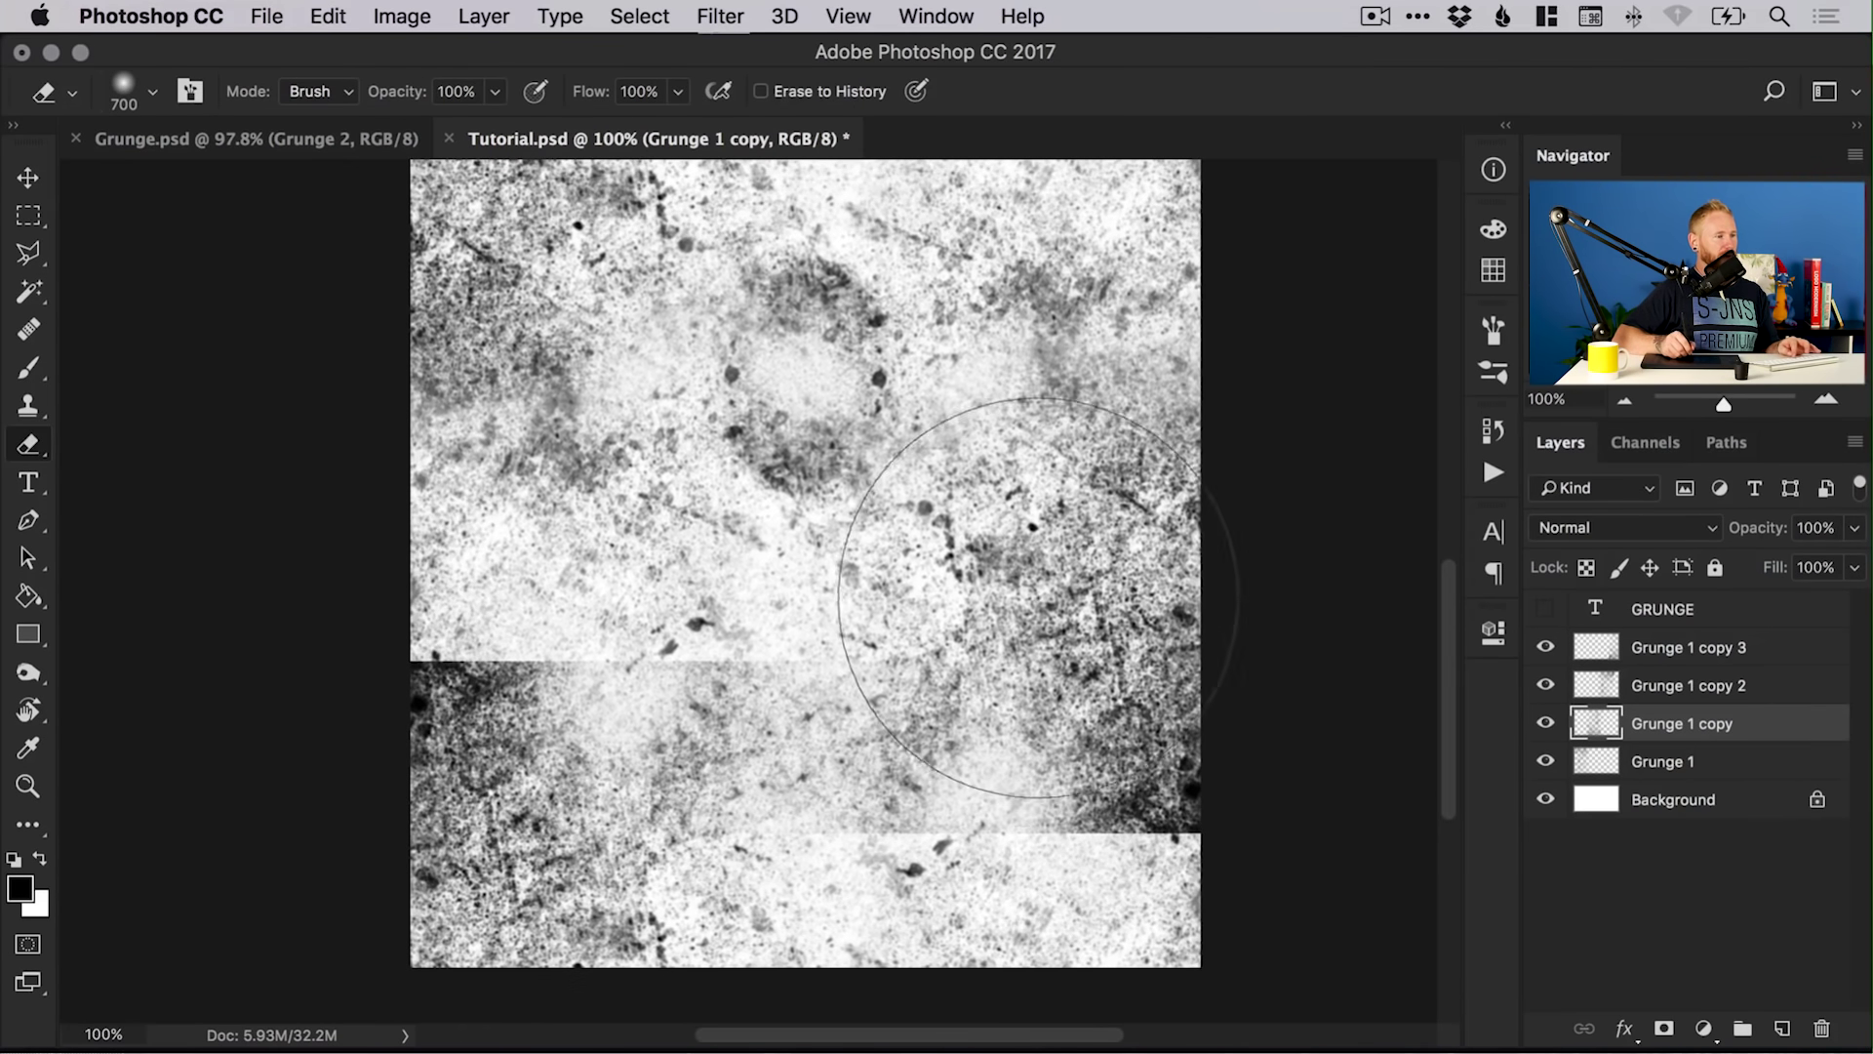
key(v)
mouse_move(527, 640)
mouse_down()
mouse_move(501, 646)
mouse_move(527, 639)
mouse_up()
key(e)
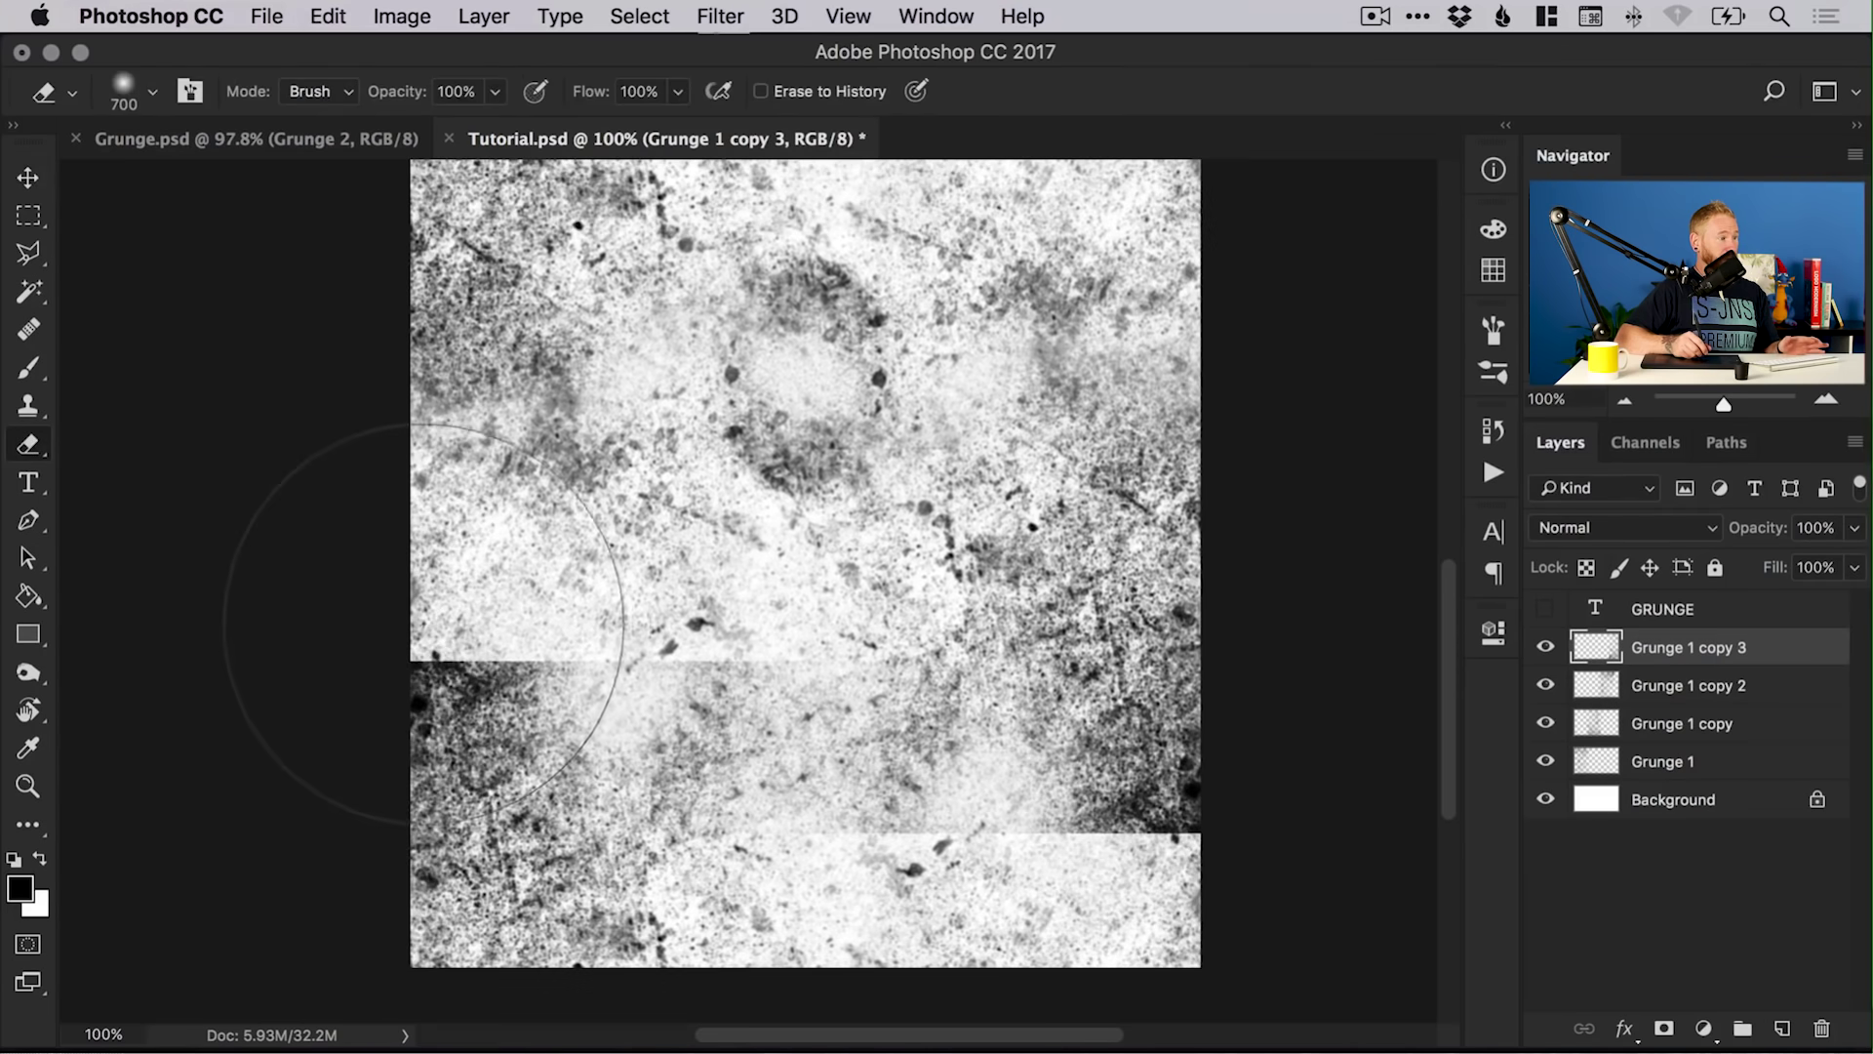
drag(418, 670, 440, 673)
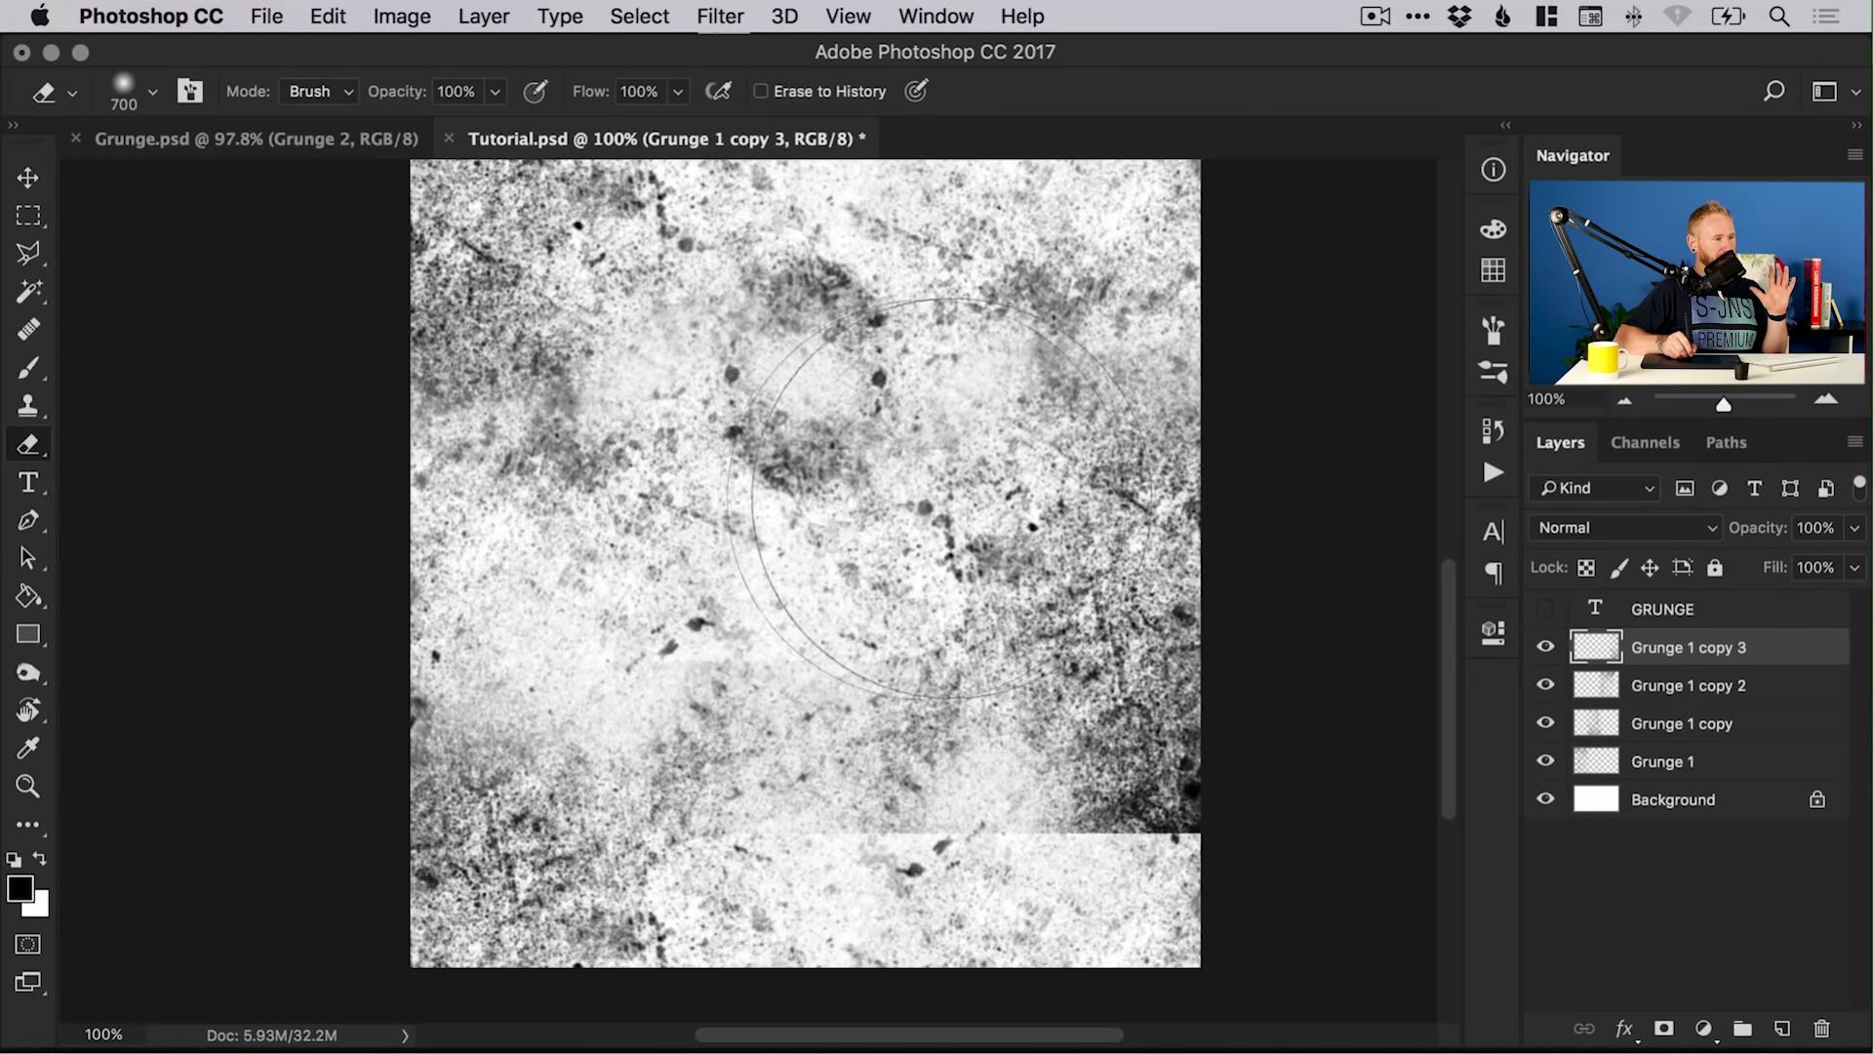
- On Grunge 1 copy 2, erase the lower seam and fit the whole image in the window
key(v)
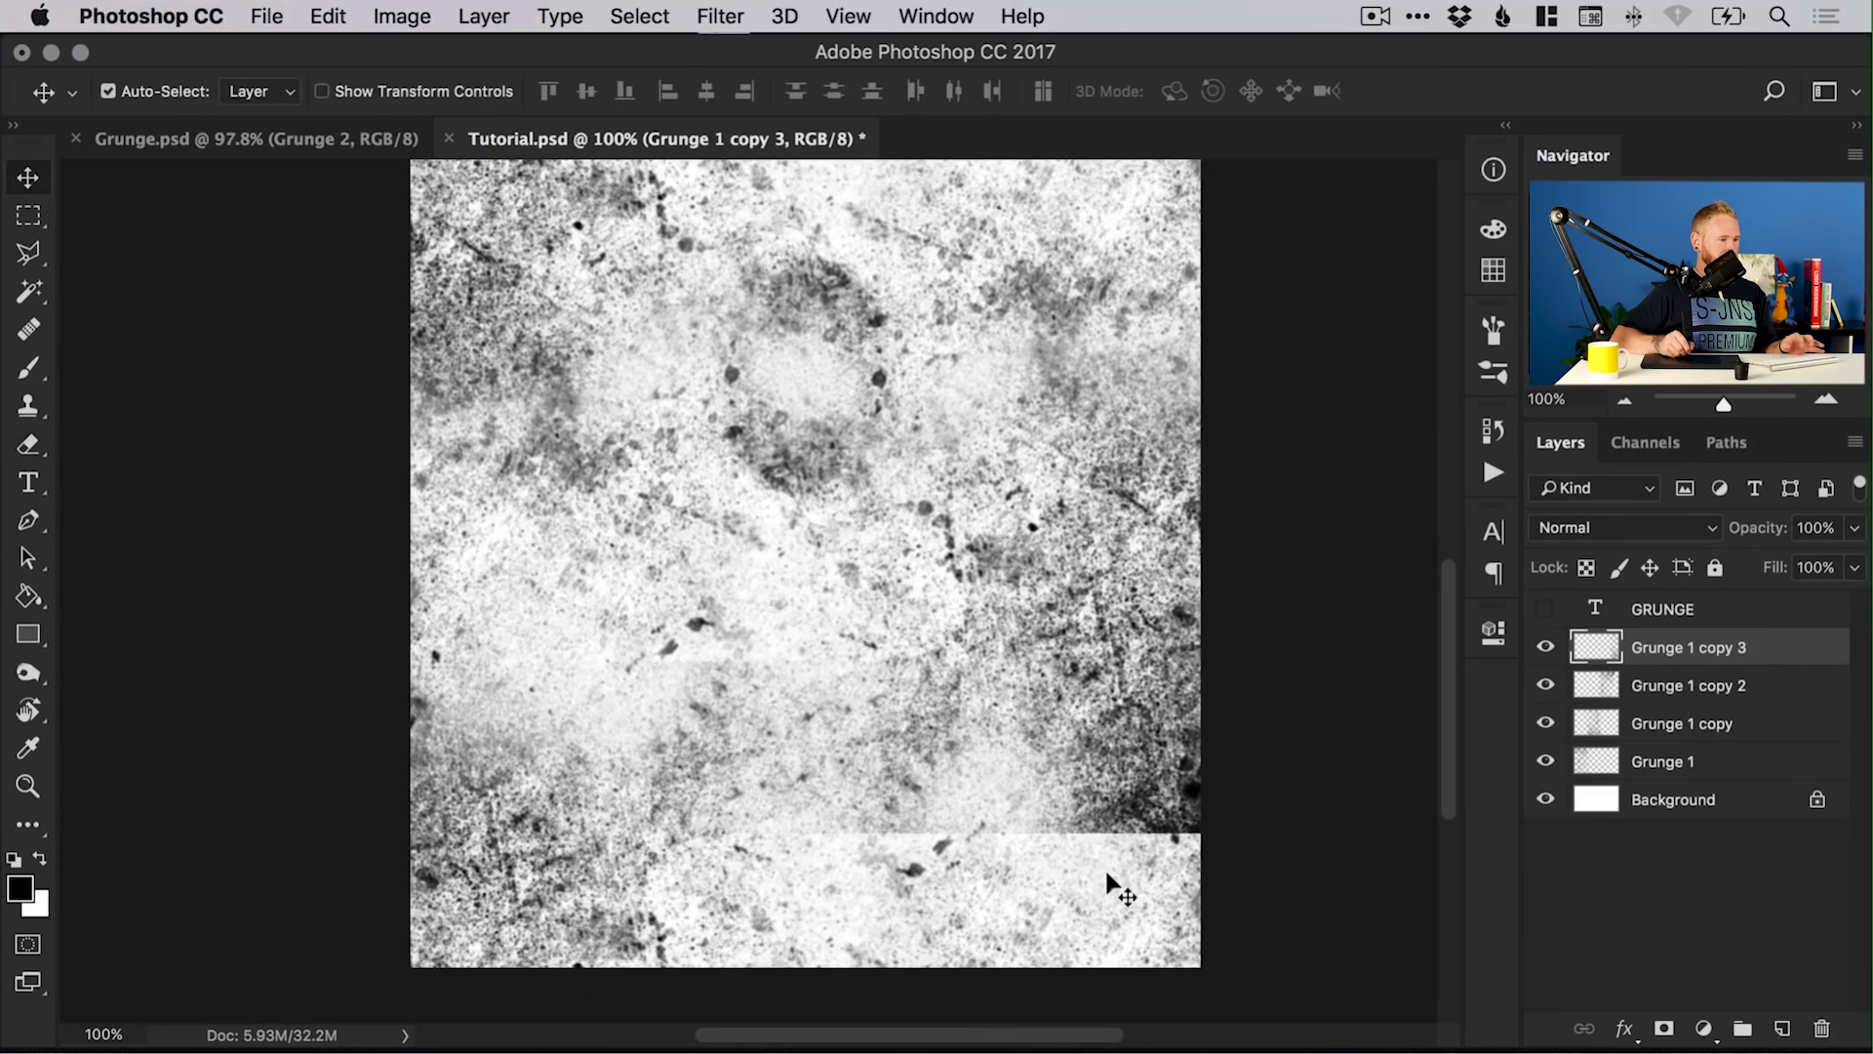
click(1154, 828)
key(e)
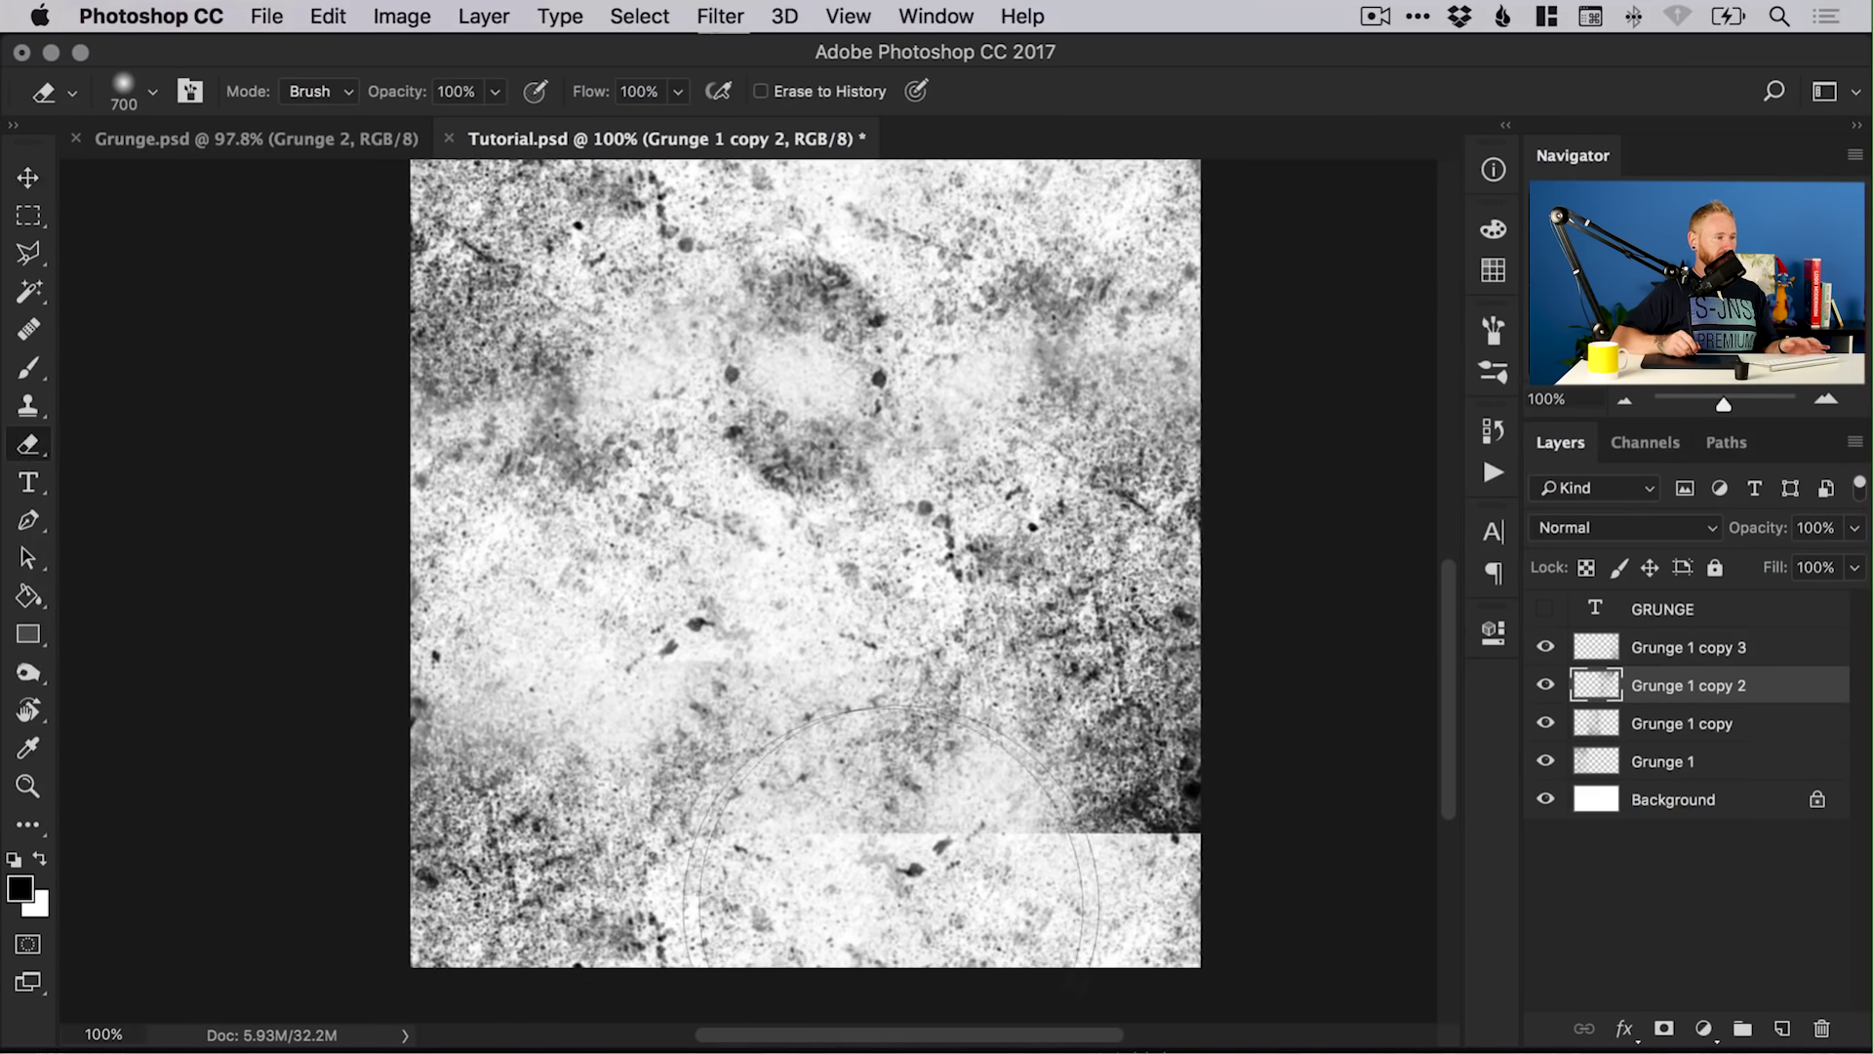
mouse_move(820, 839)
mouse_down()
mouse_move(956, 849)
mouse_move(1190, 976)
mouse_move(1141, 1034)
mouse_up()
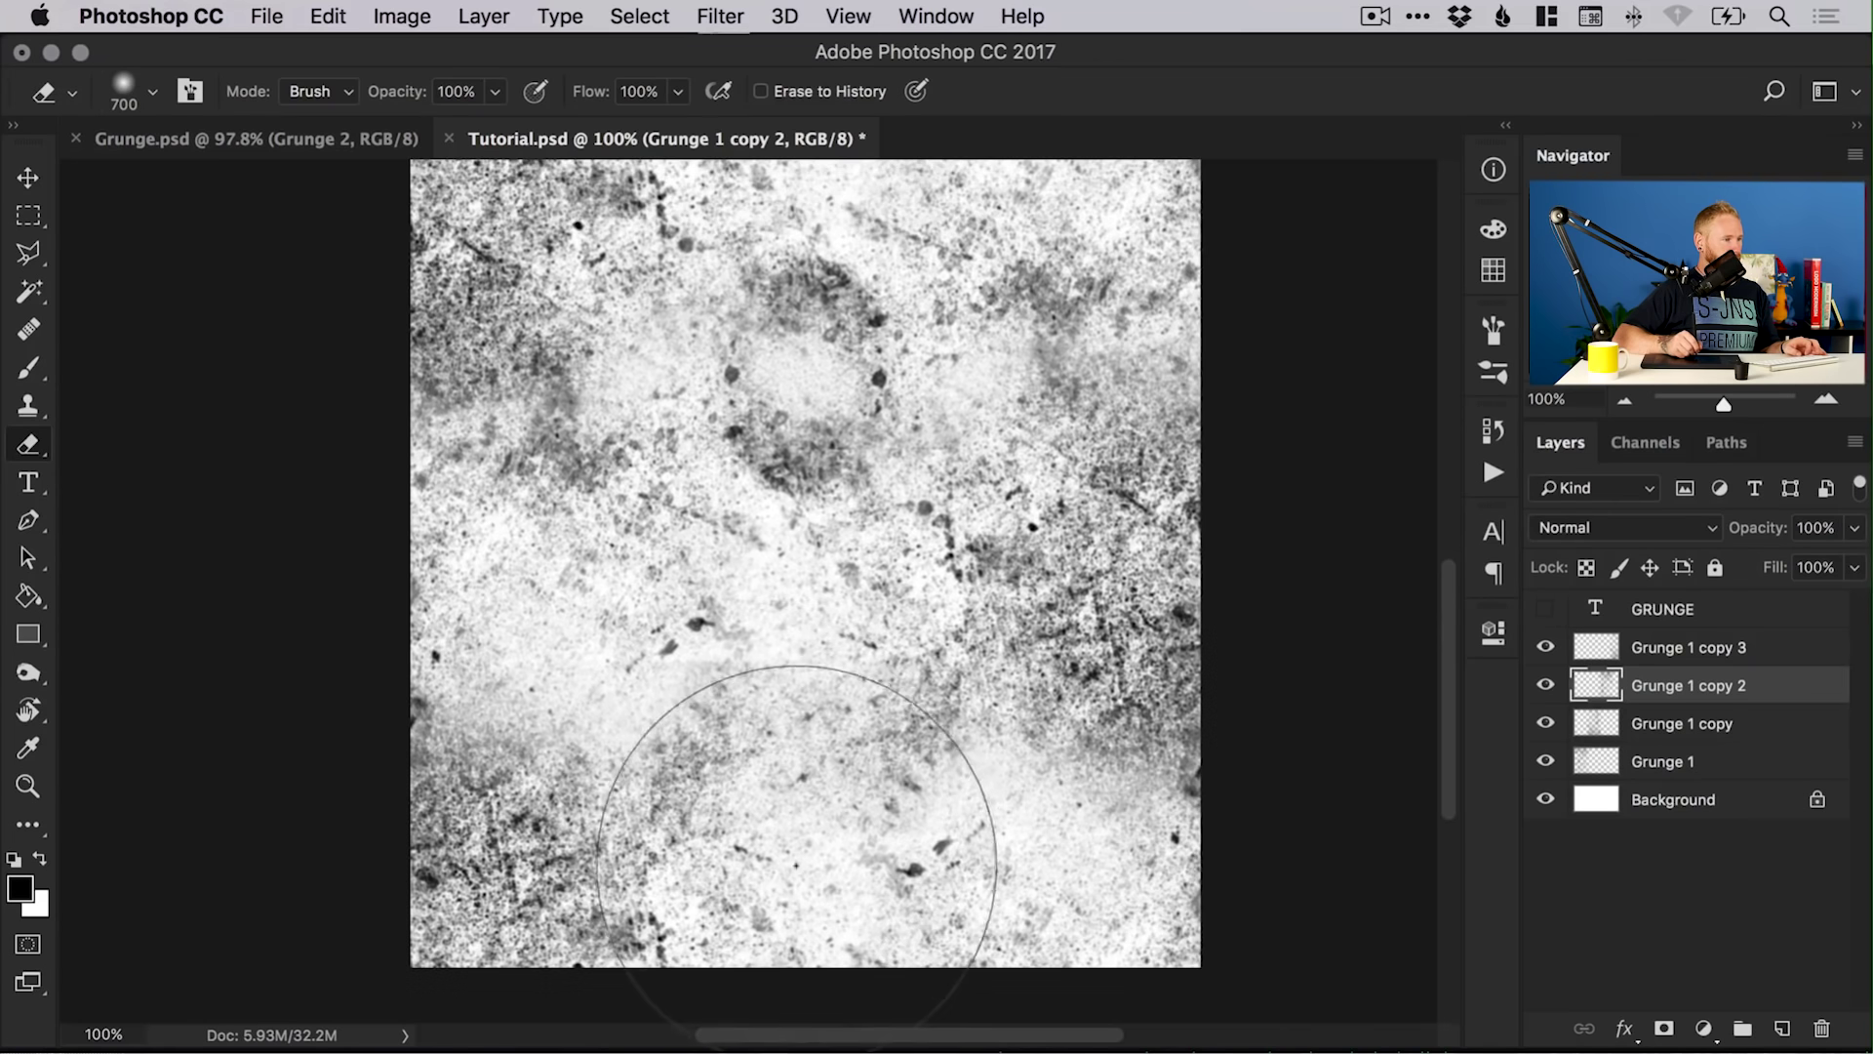
key(v)
key(super+0)
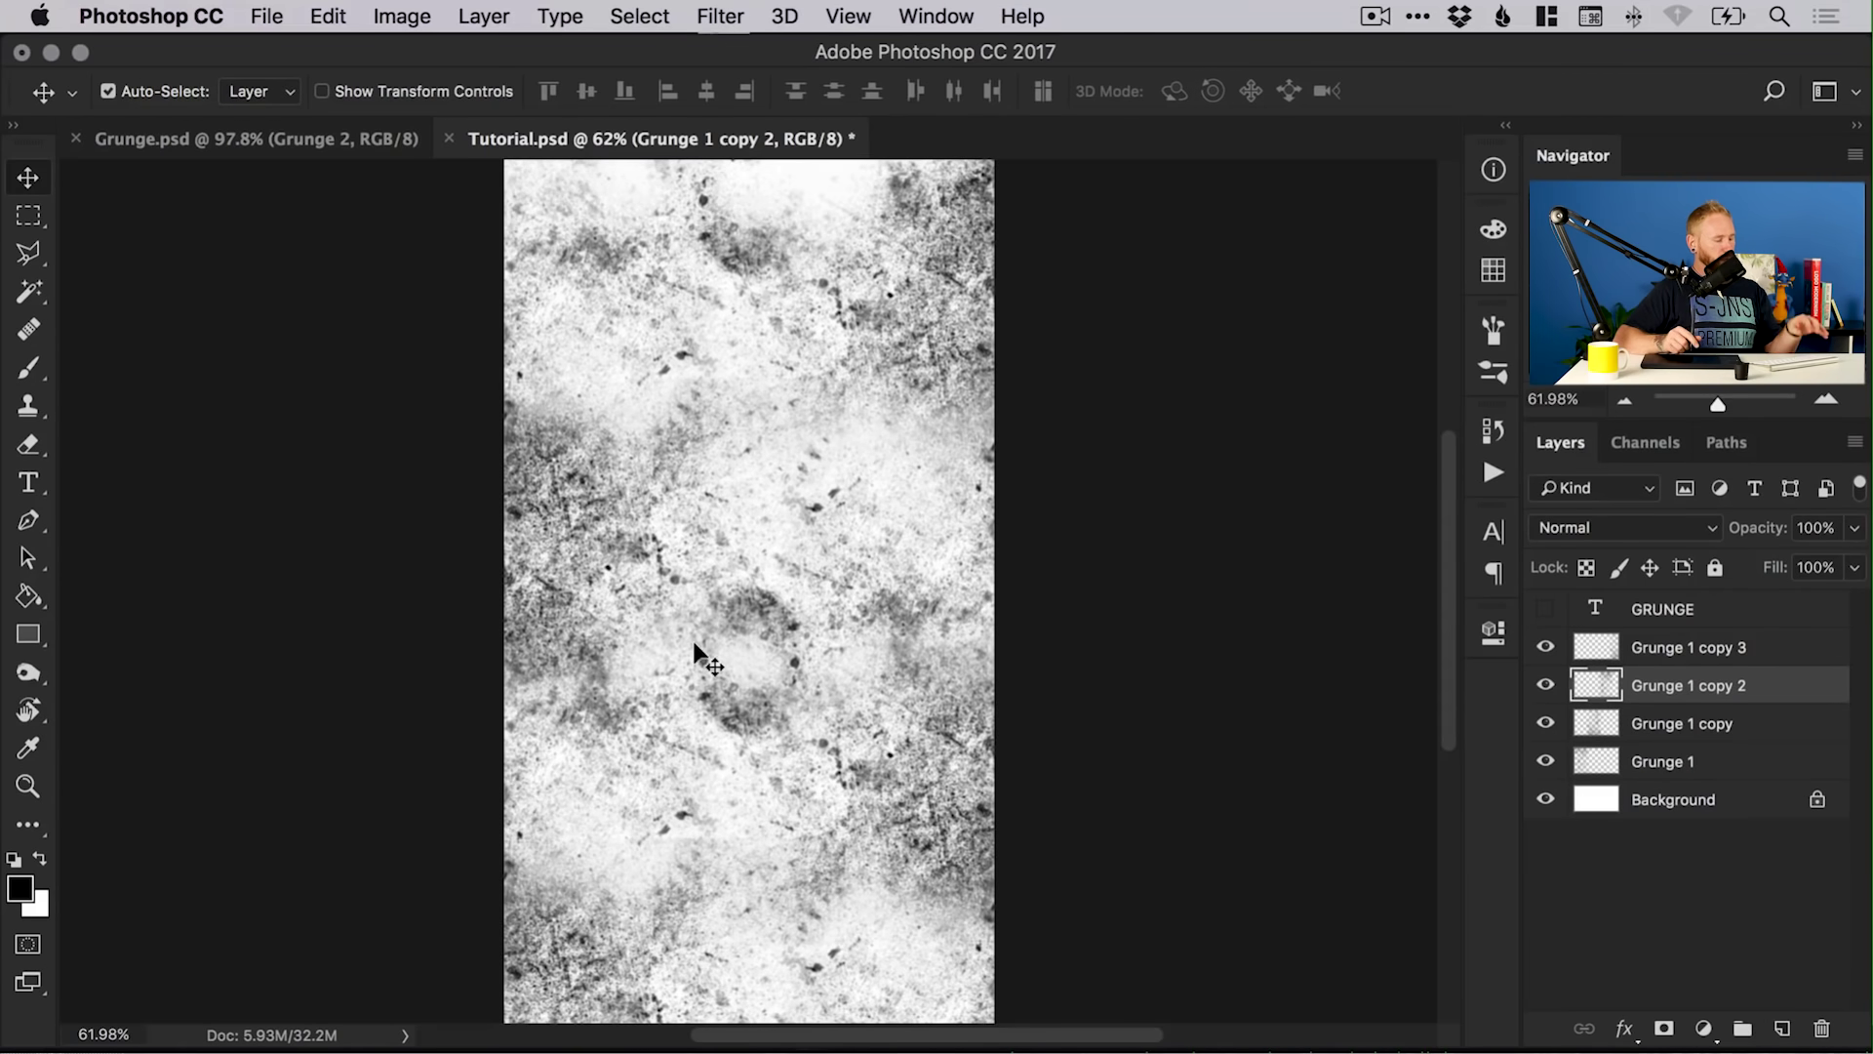
- On a new layer above the textures, stamp two dark marks with the 694 grunge brush
key(b)
drag(1741, 656, 1766, 713)
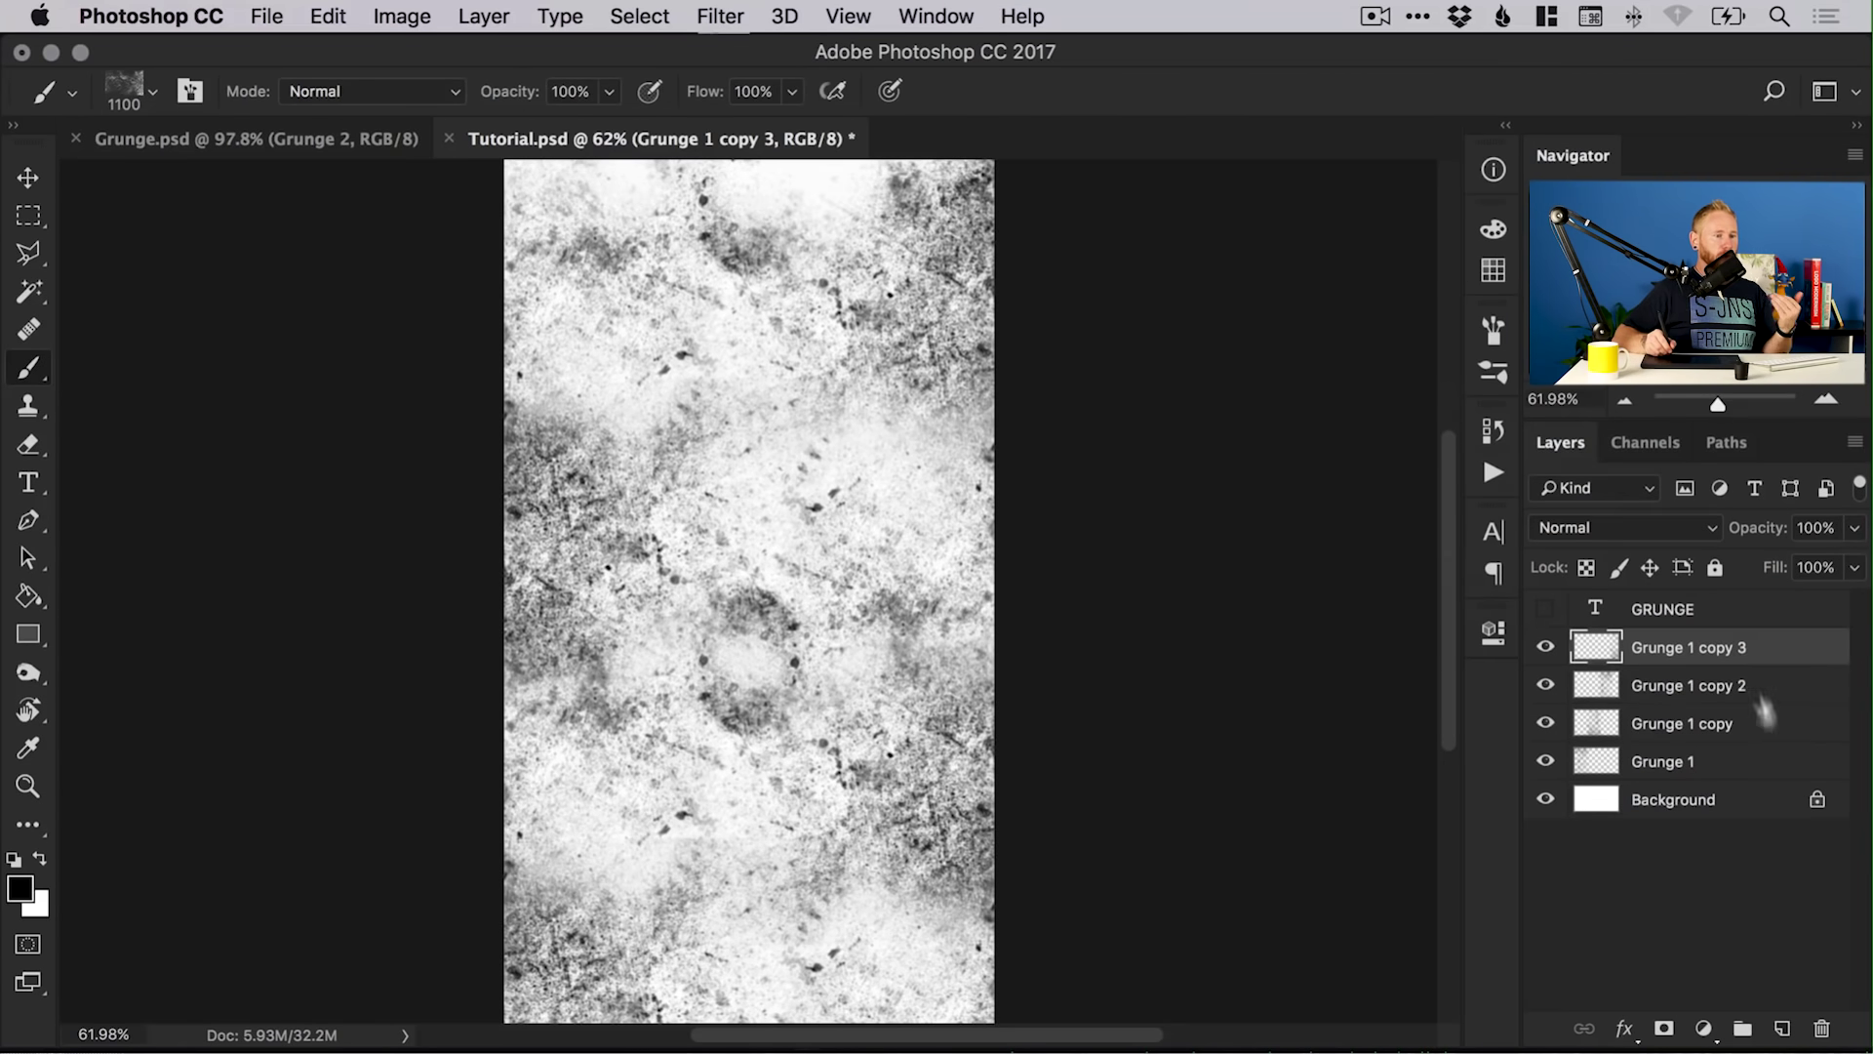
click(1782, 1026)
click(142, 98)
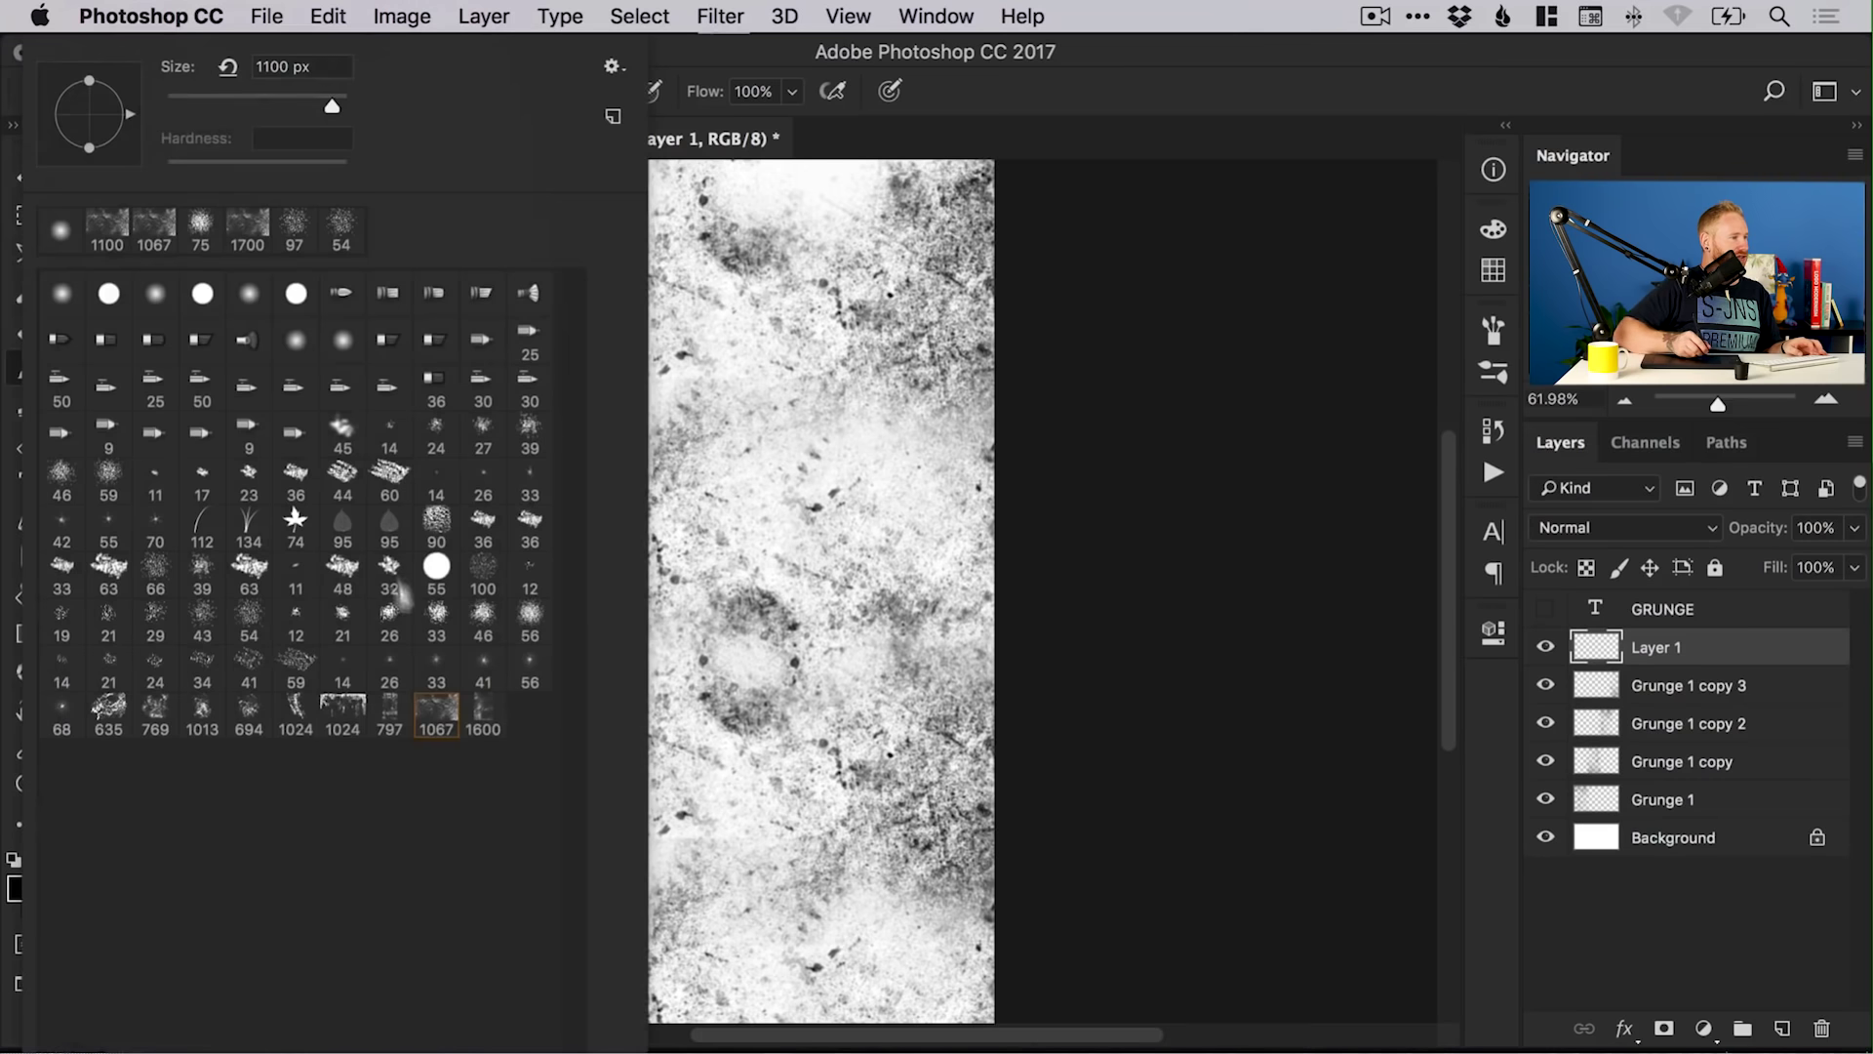
click(292, 724)
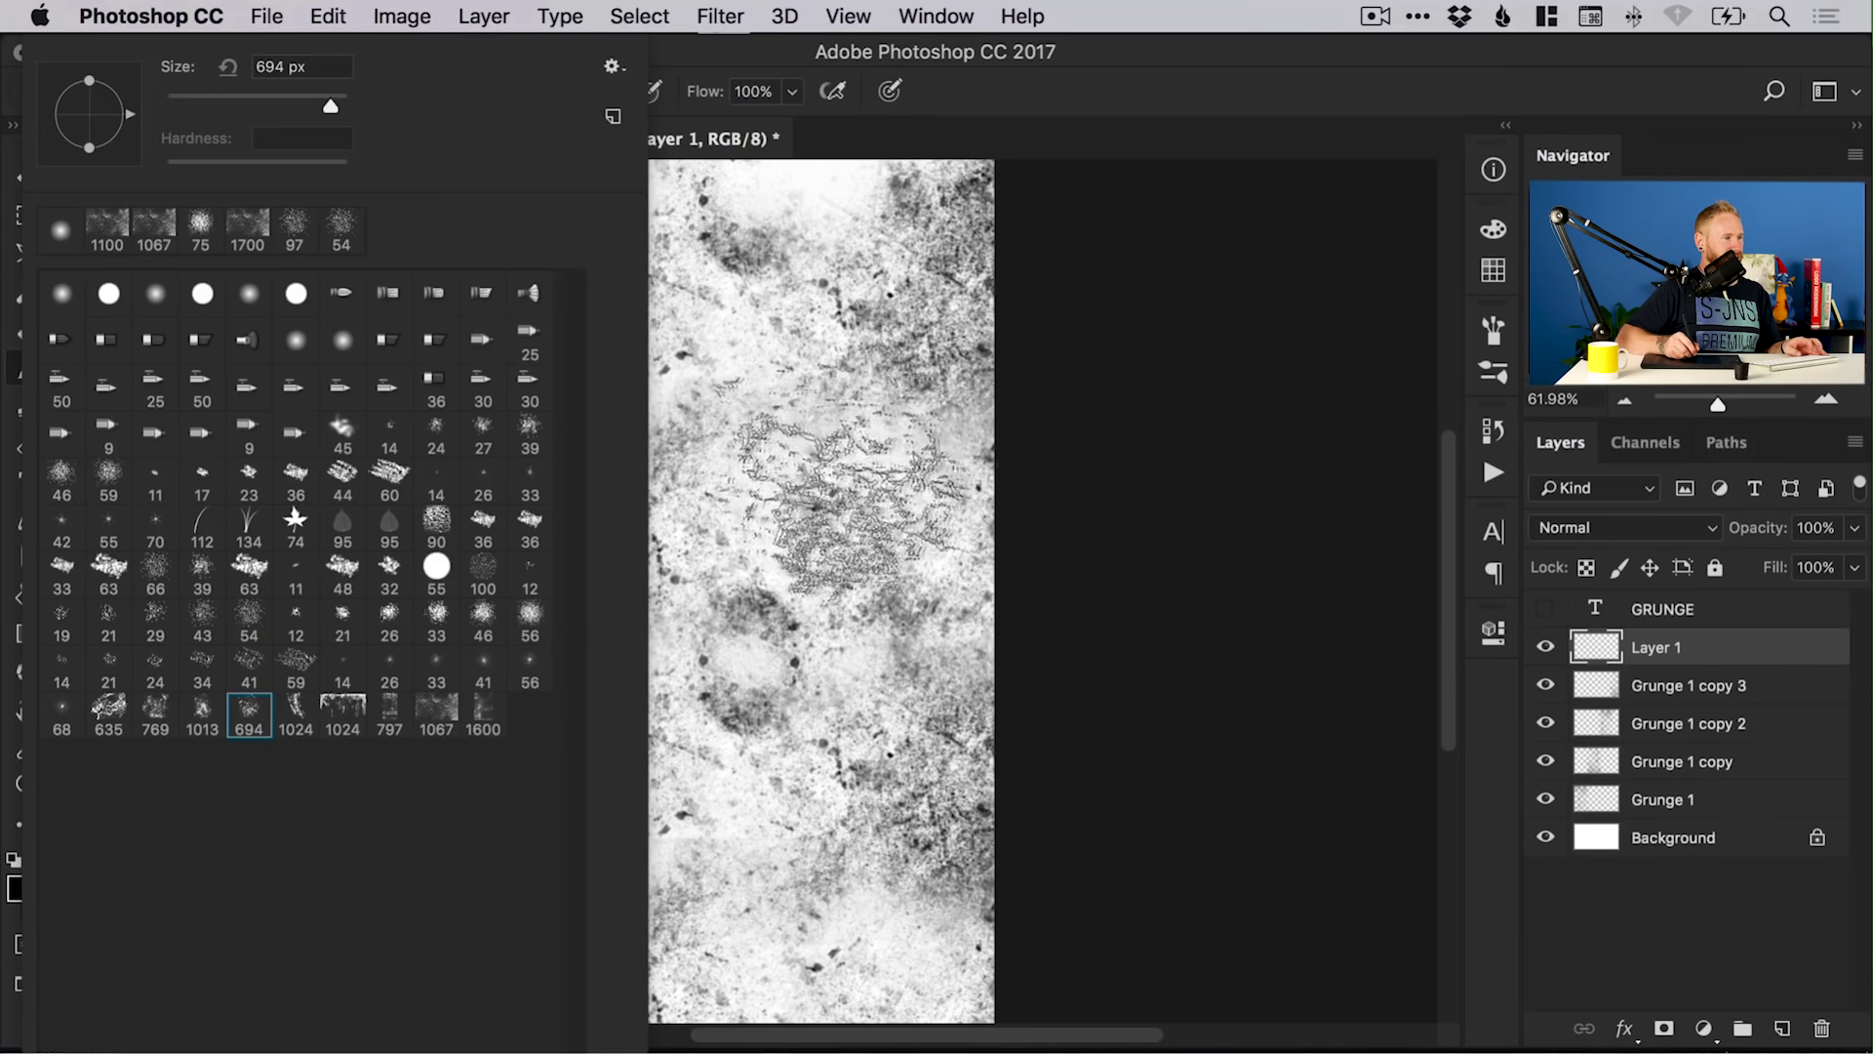
click(839, 468)
click(674, 780)
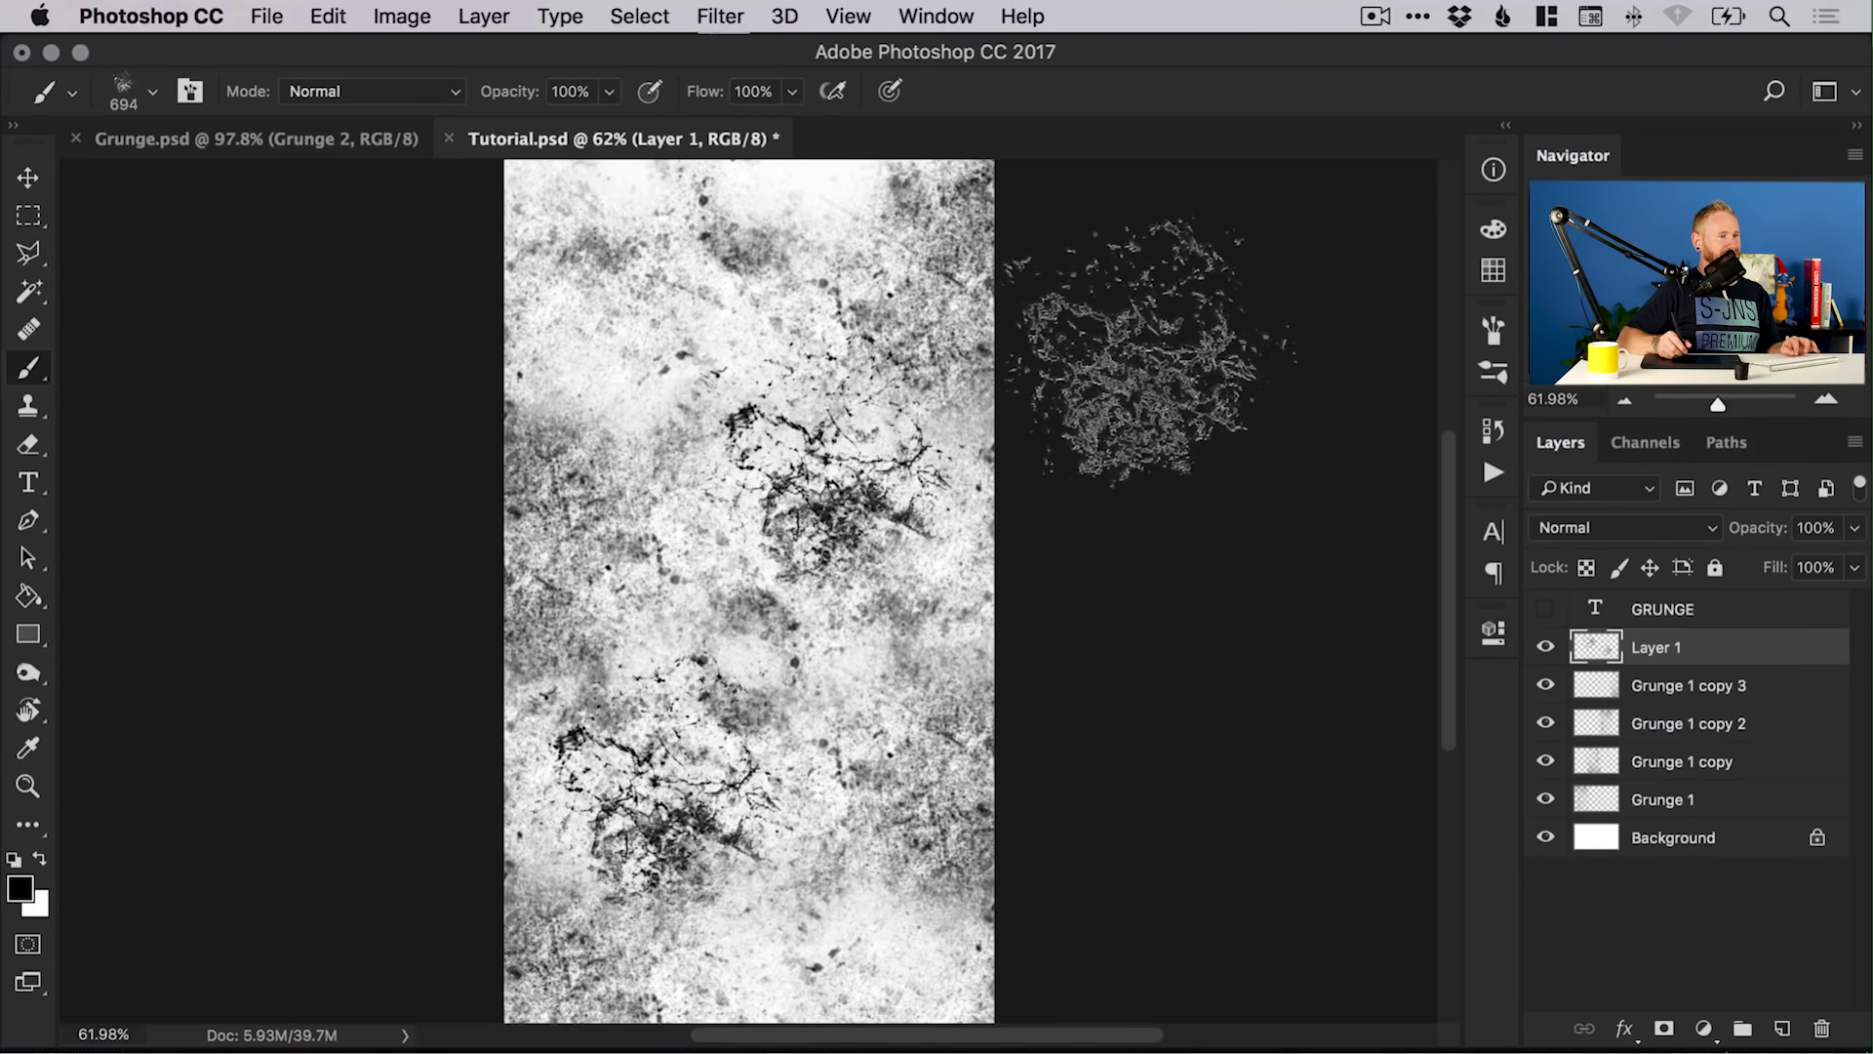
- Fade the new painted layer to 46% opacity
key(v)
click(1854, 532)
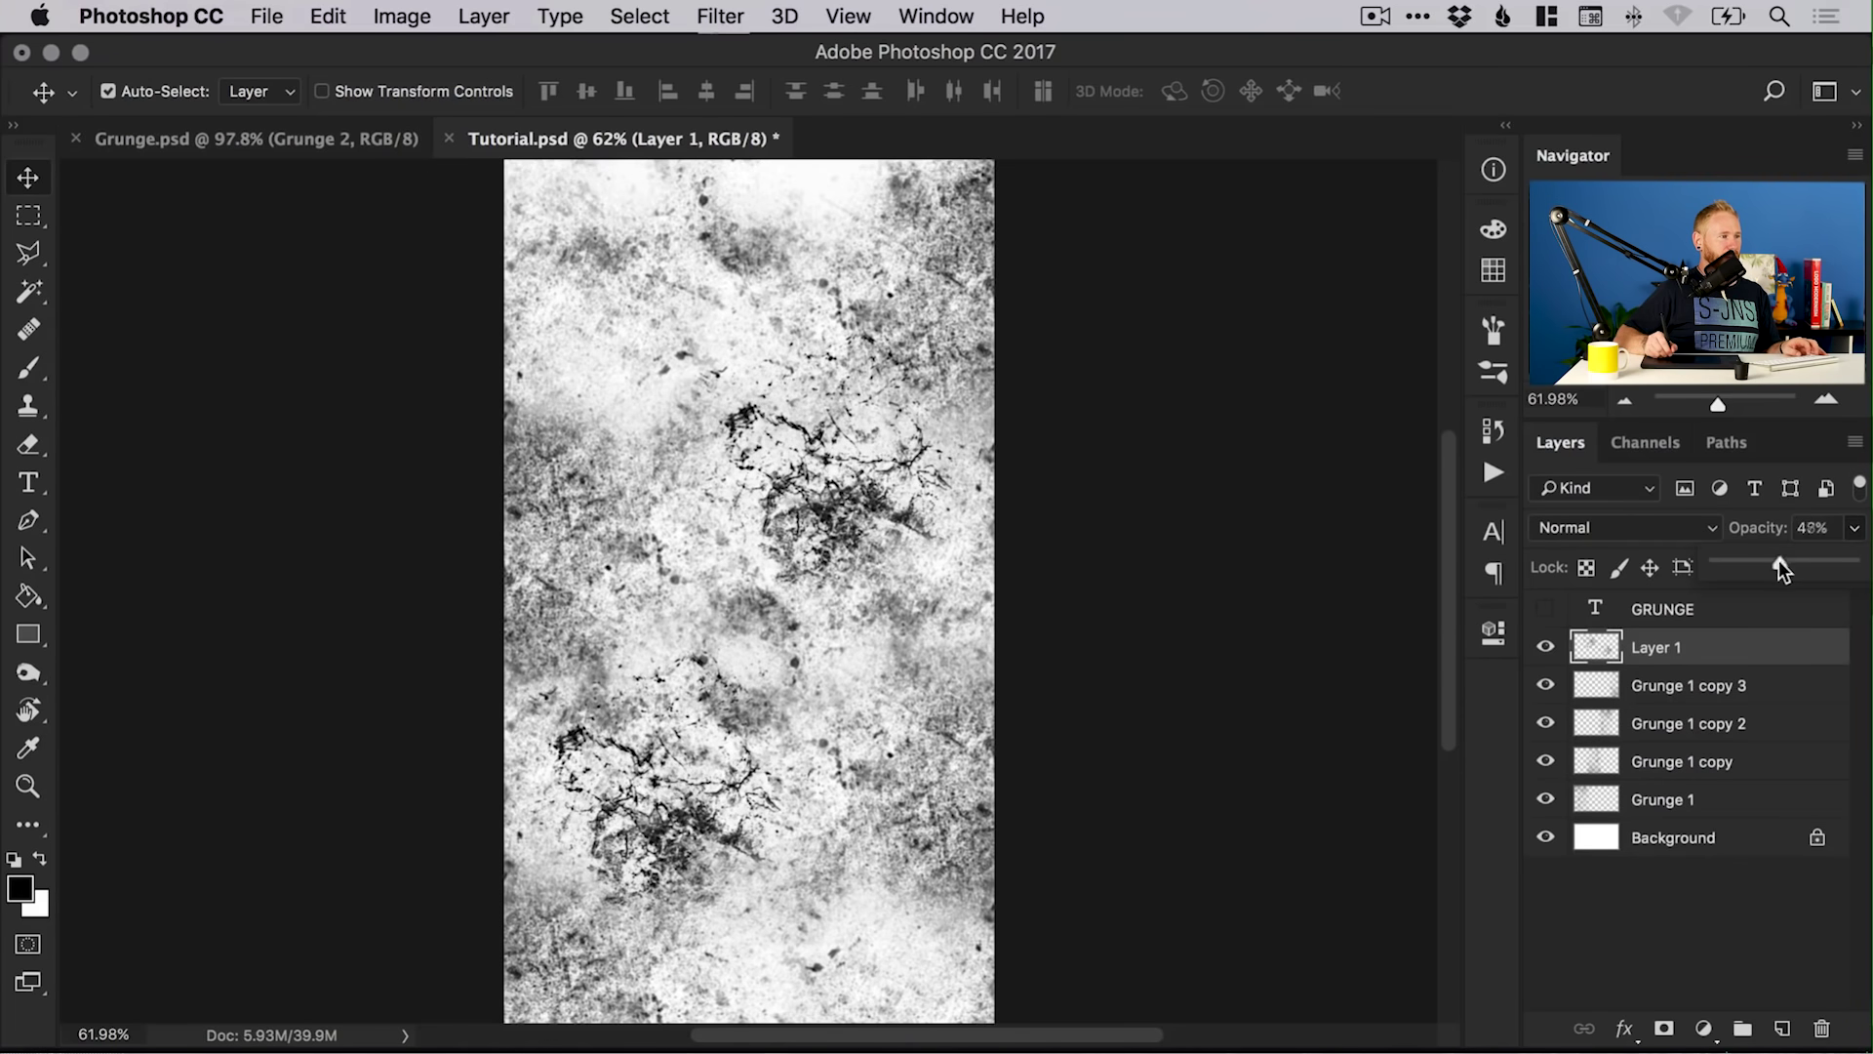
drag(1779, 560, 1777, 558)
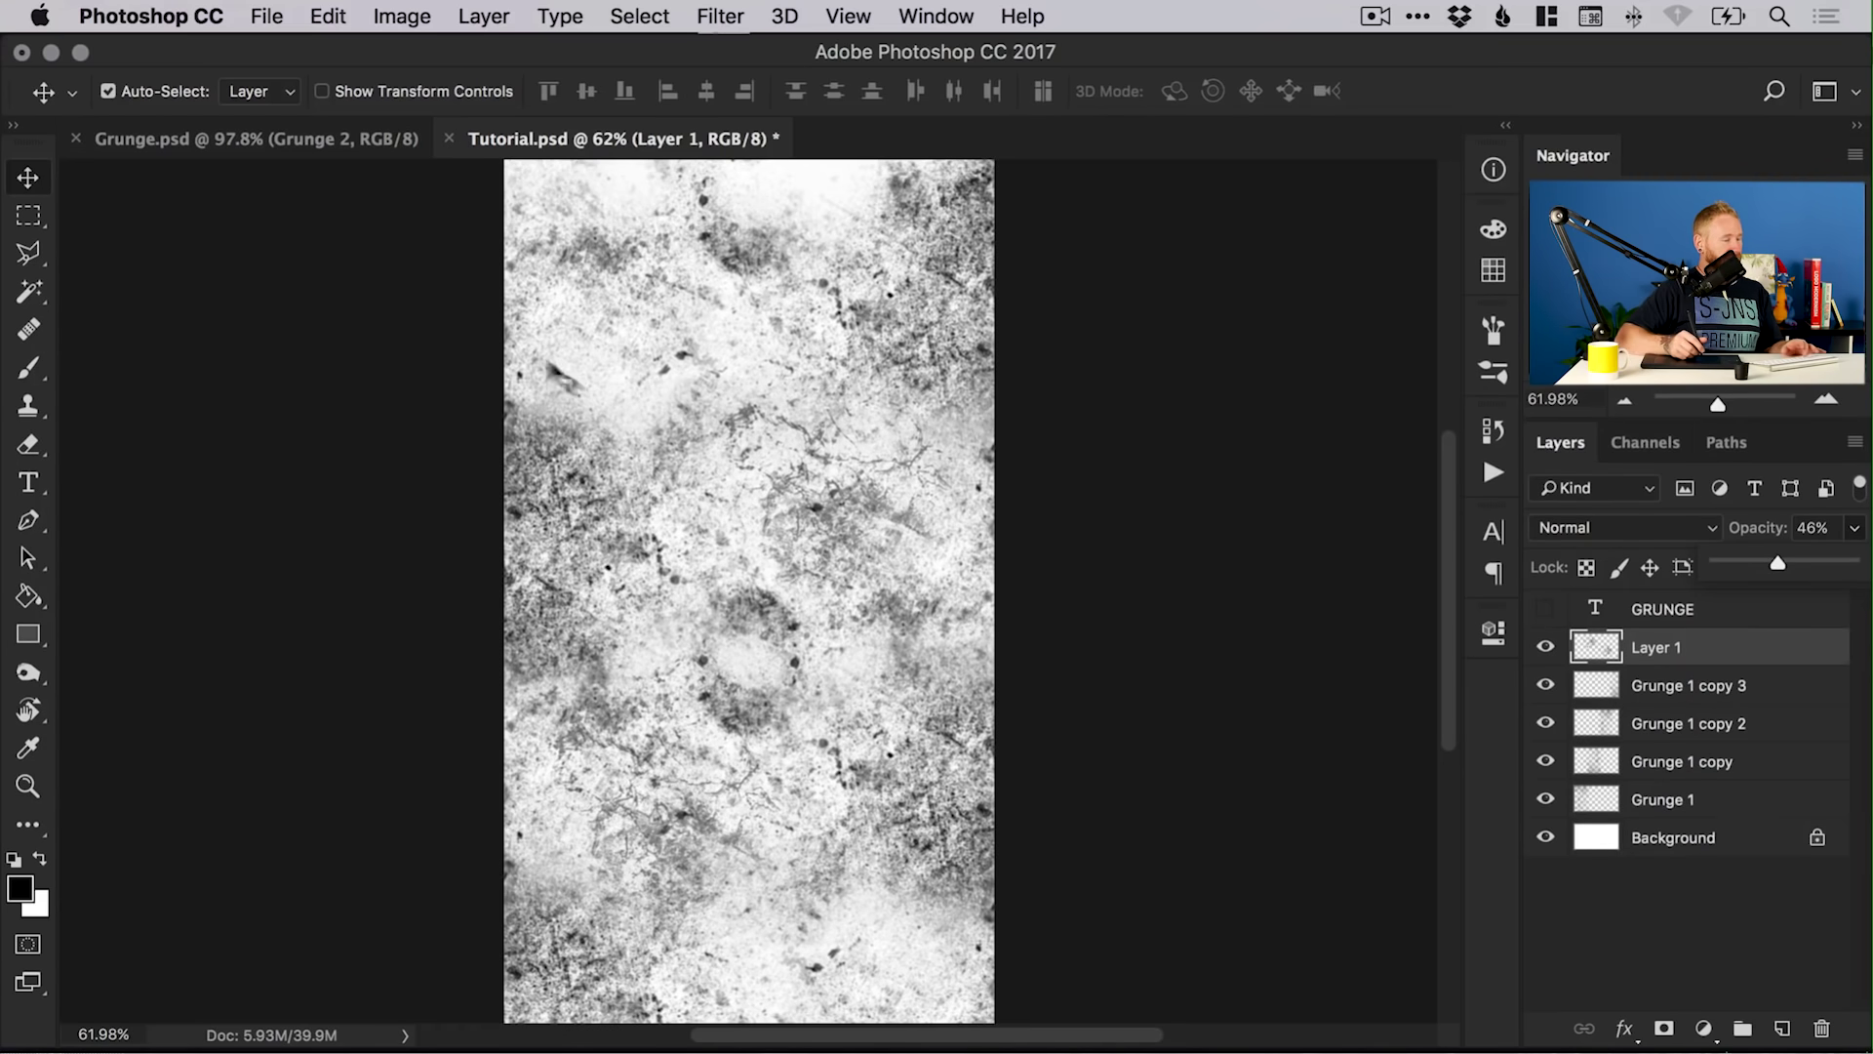
key(r)
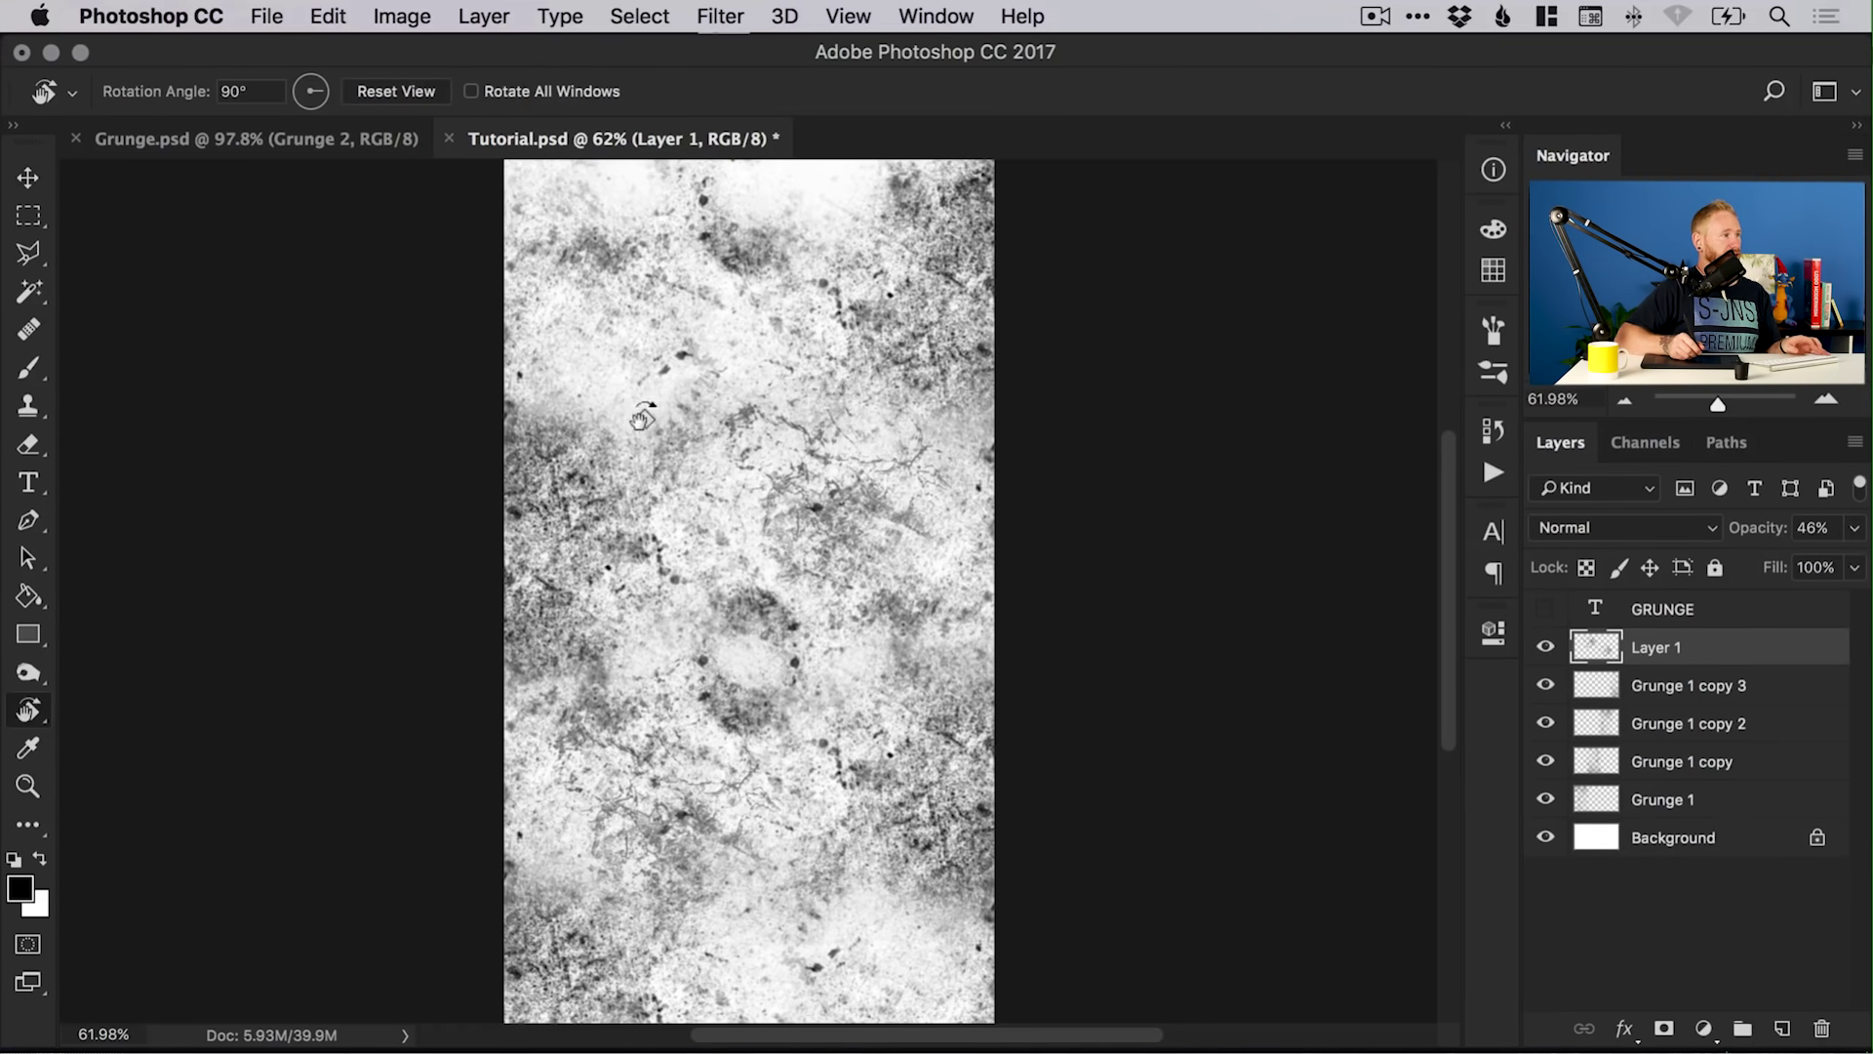
- Group Layer 1 through Grunge 1 into one folder and name it 'Grunge Effects'
click(396, 89)
key(v)
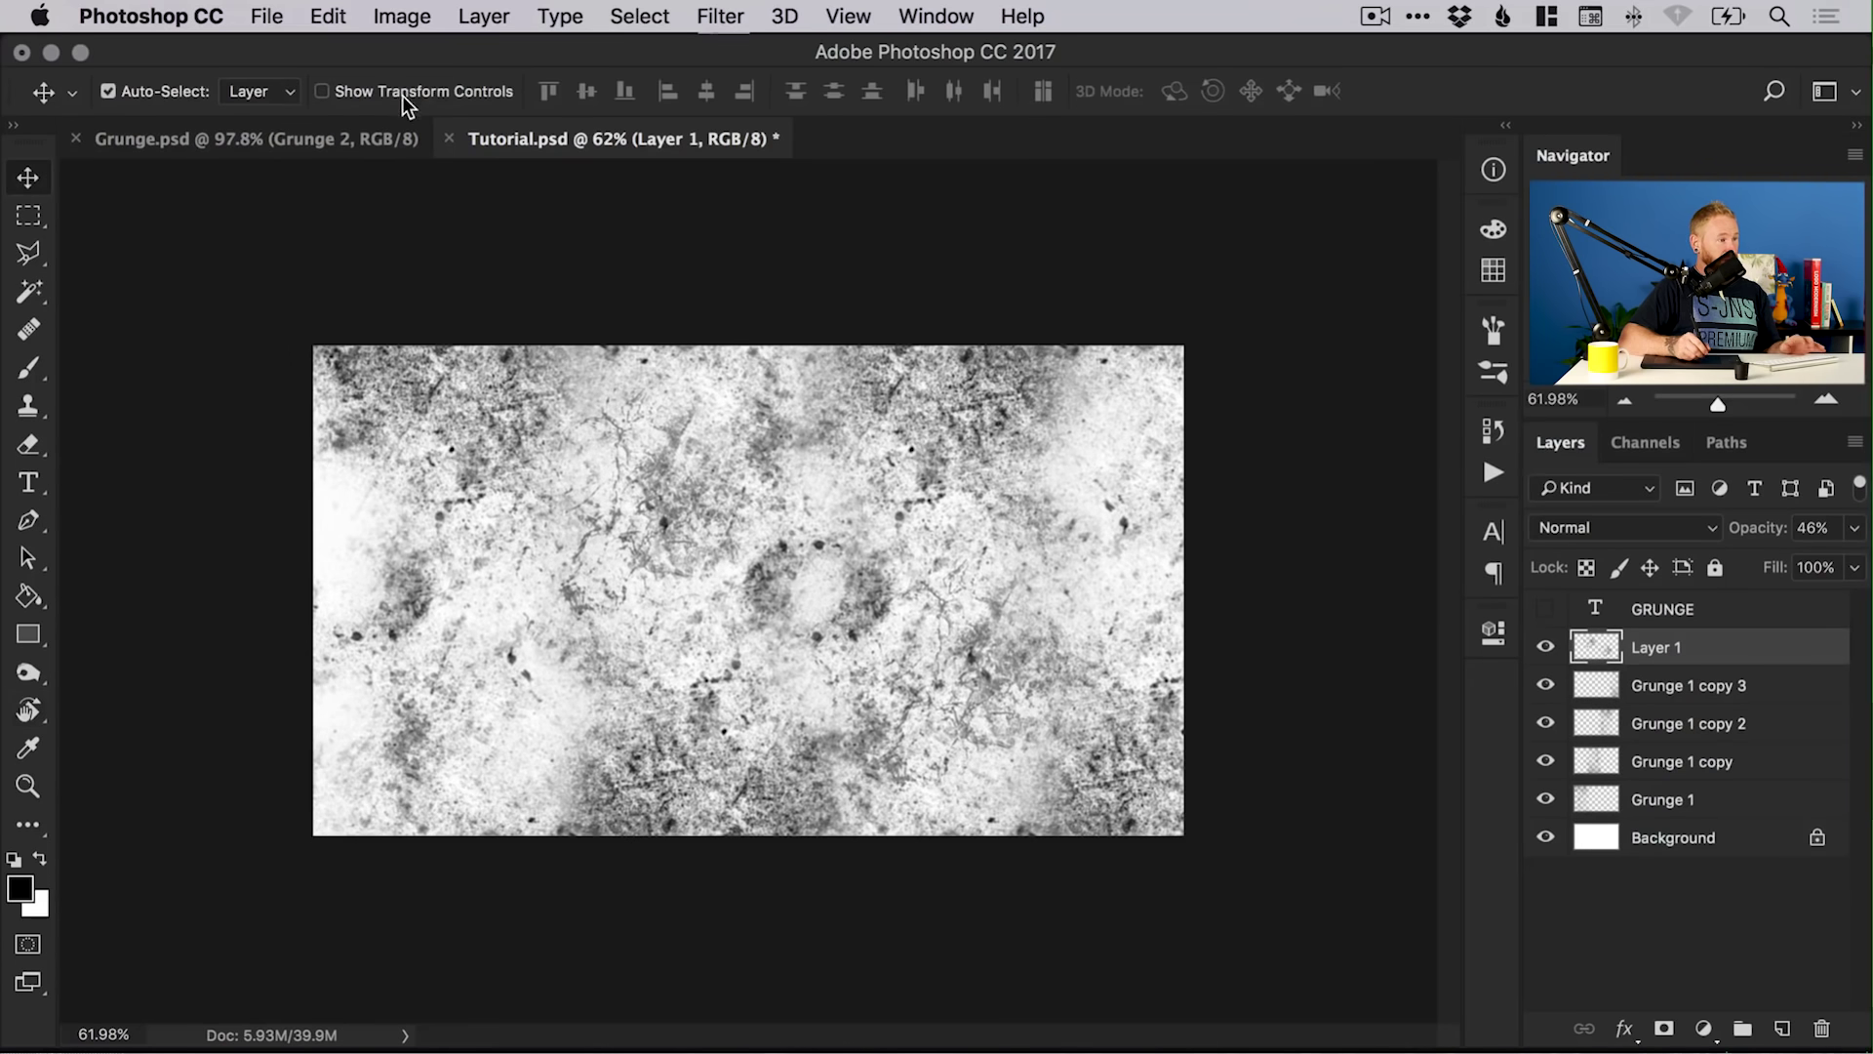
key(super+0)
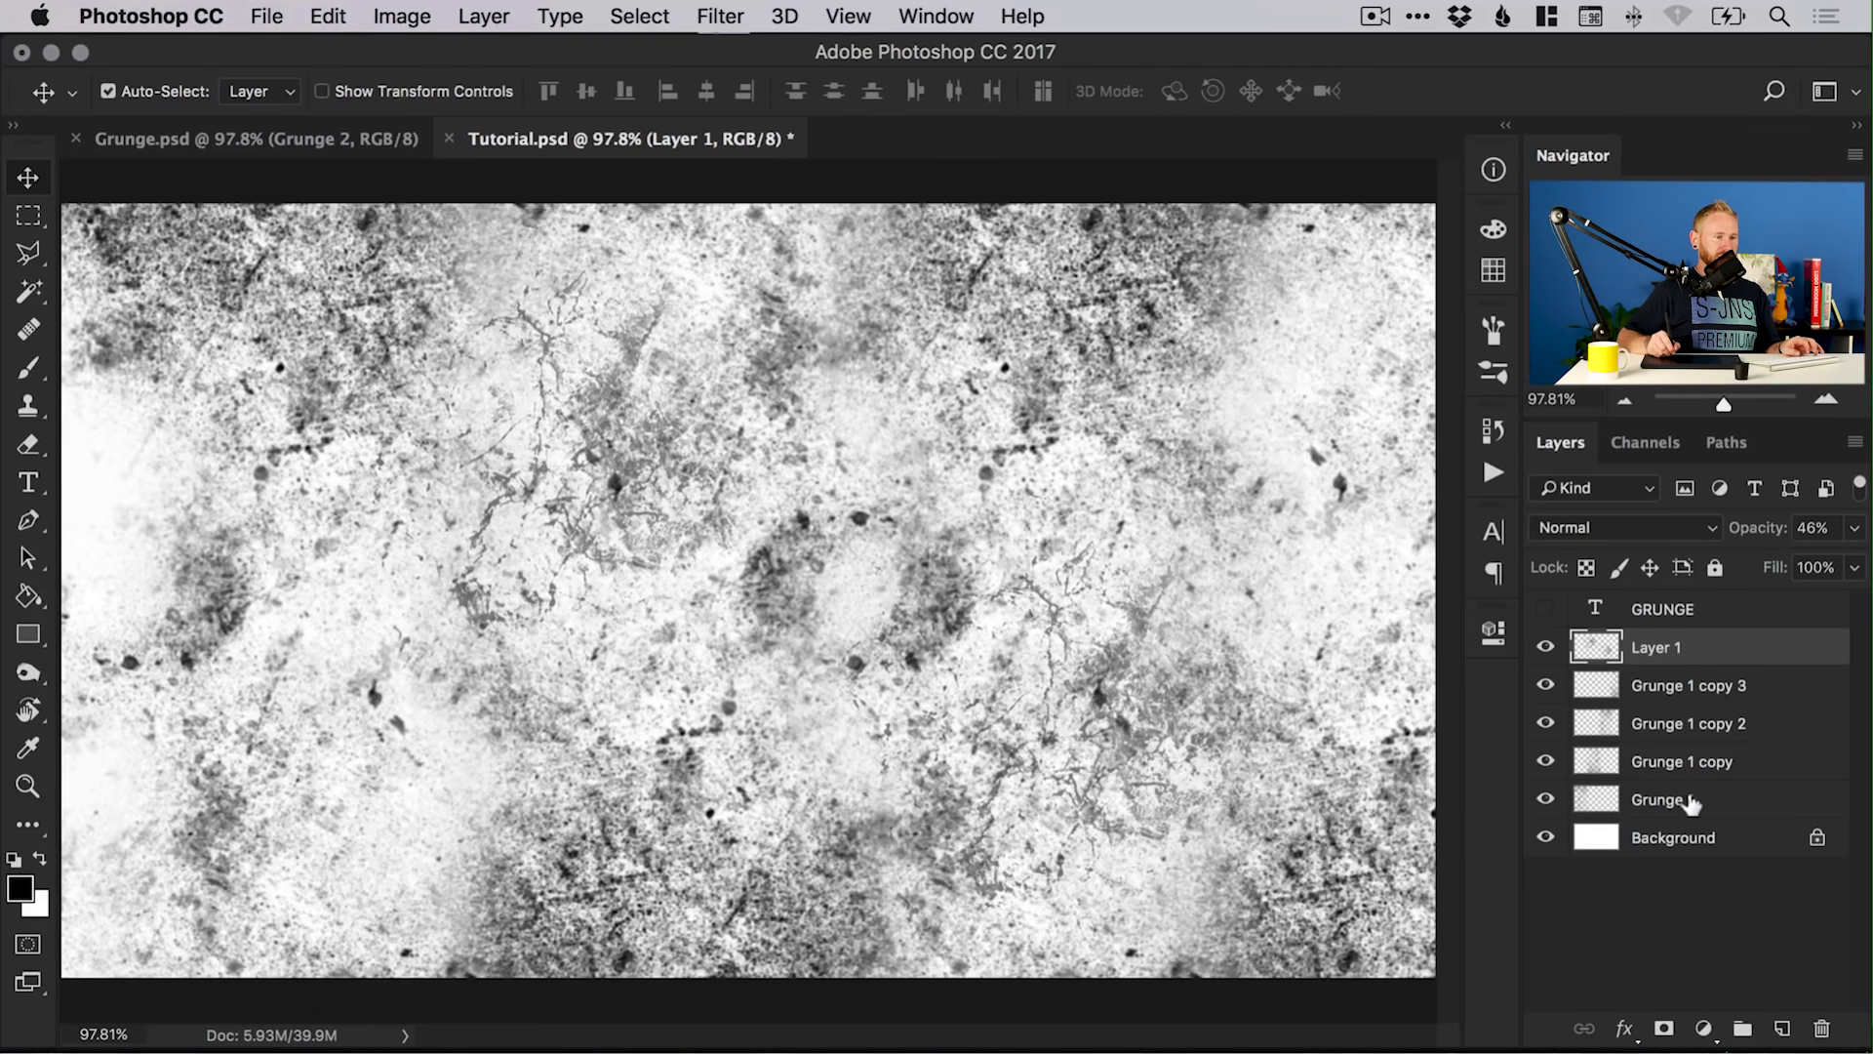
shift+click(1690, 800)
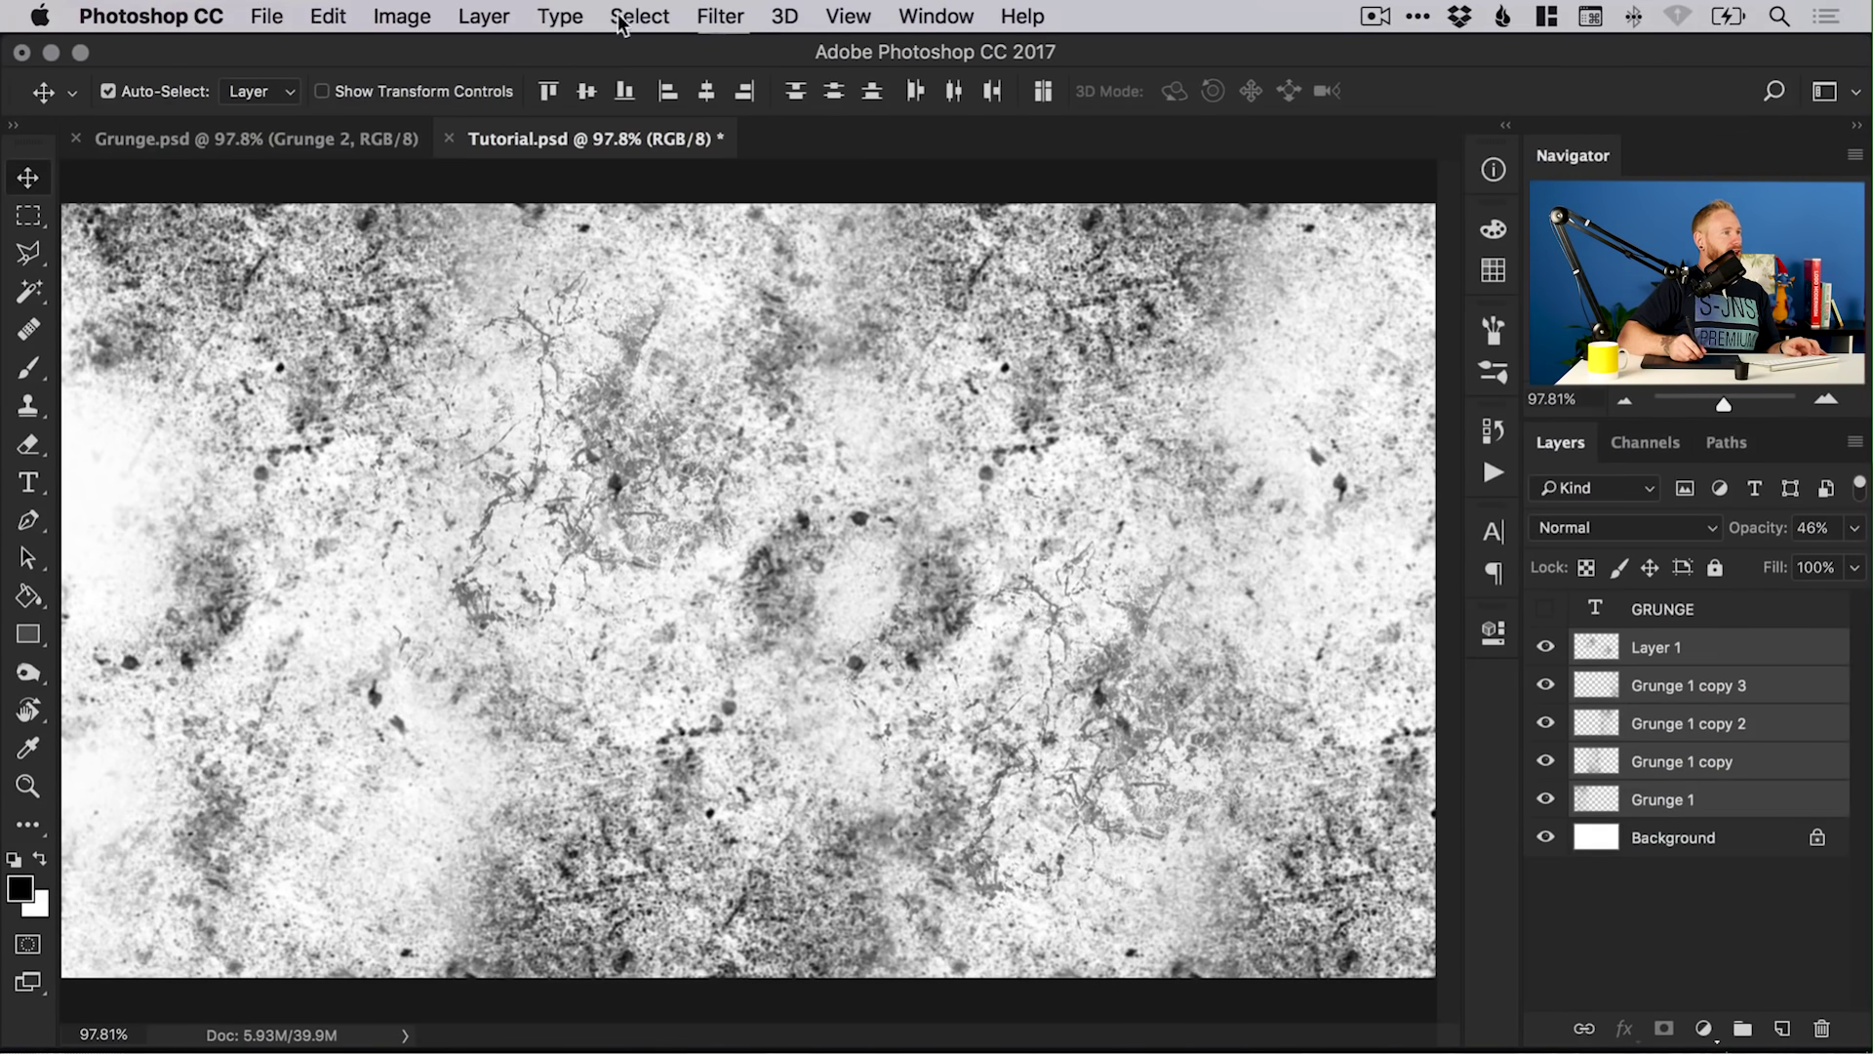
click(492, 15)
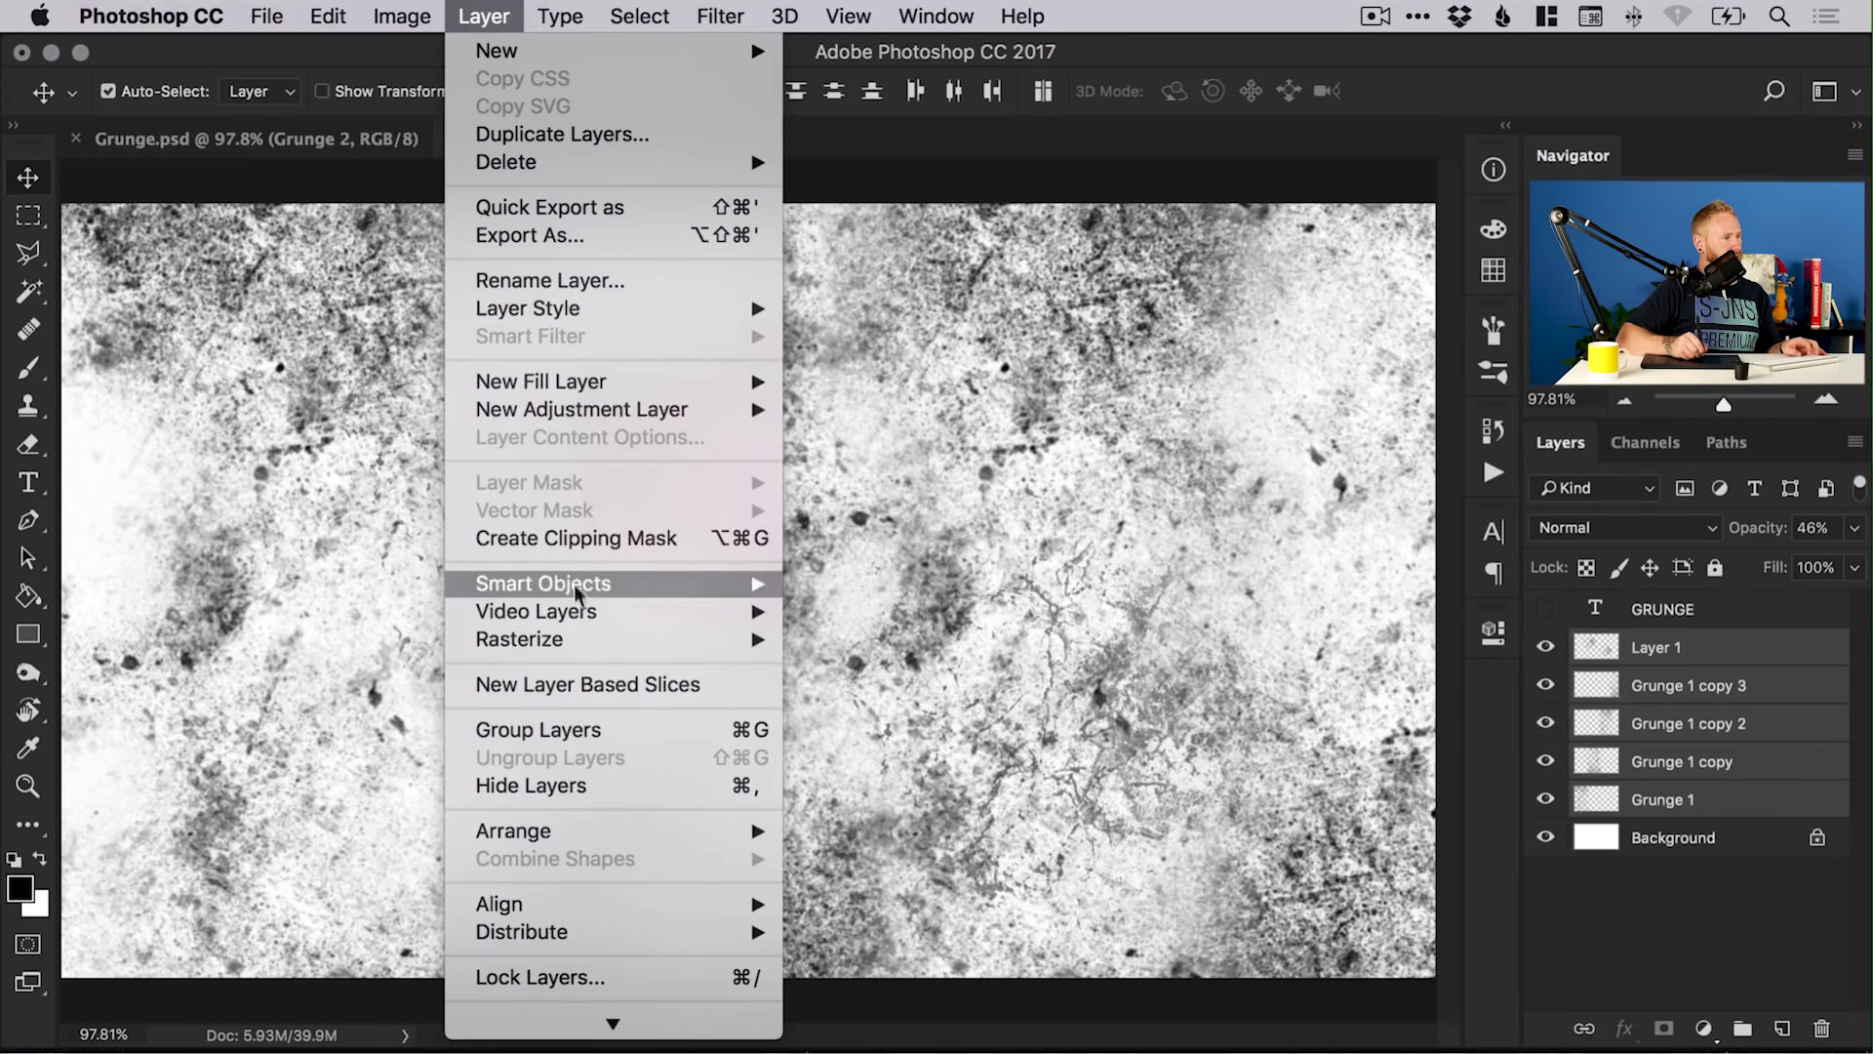
click(595, 732)
double_click(1655, 645)
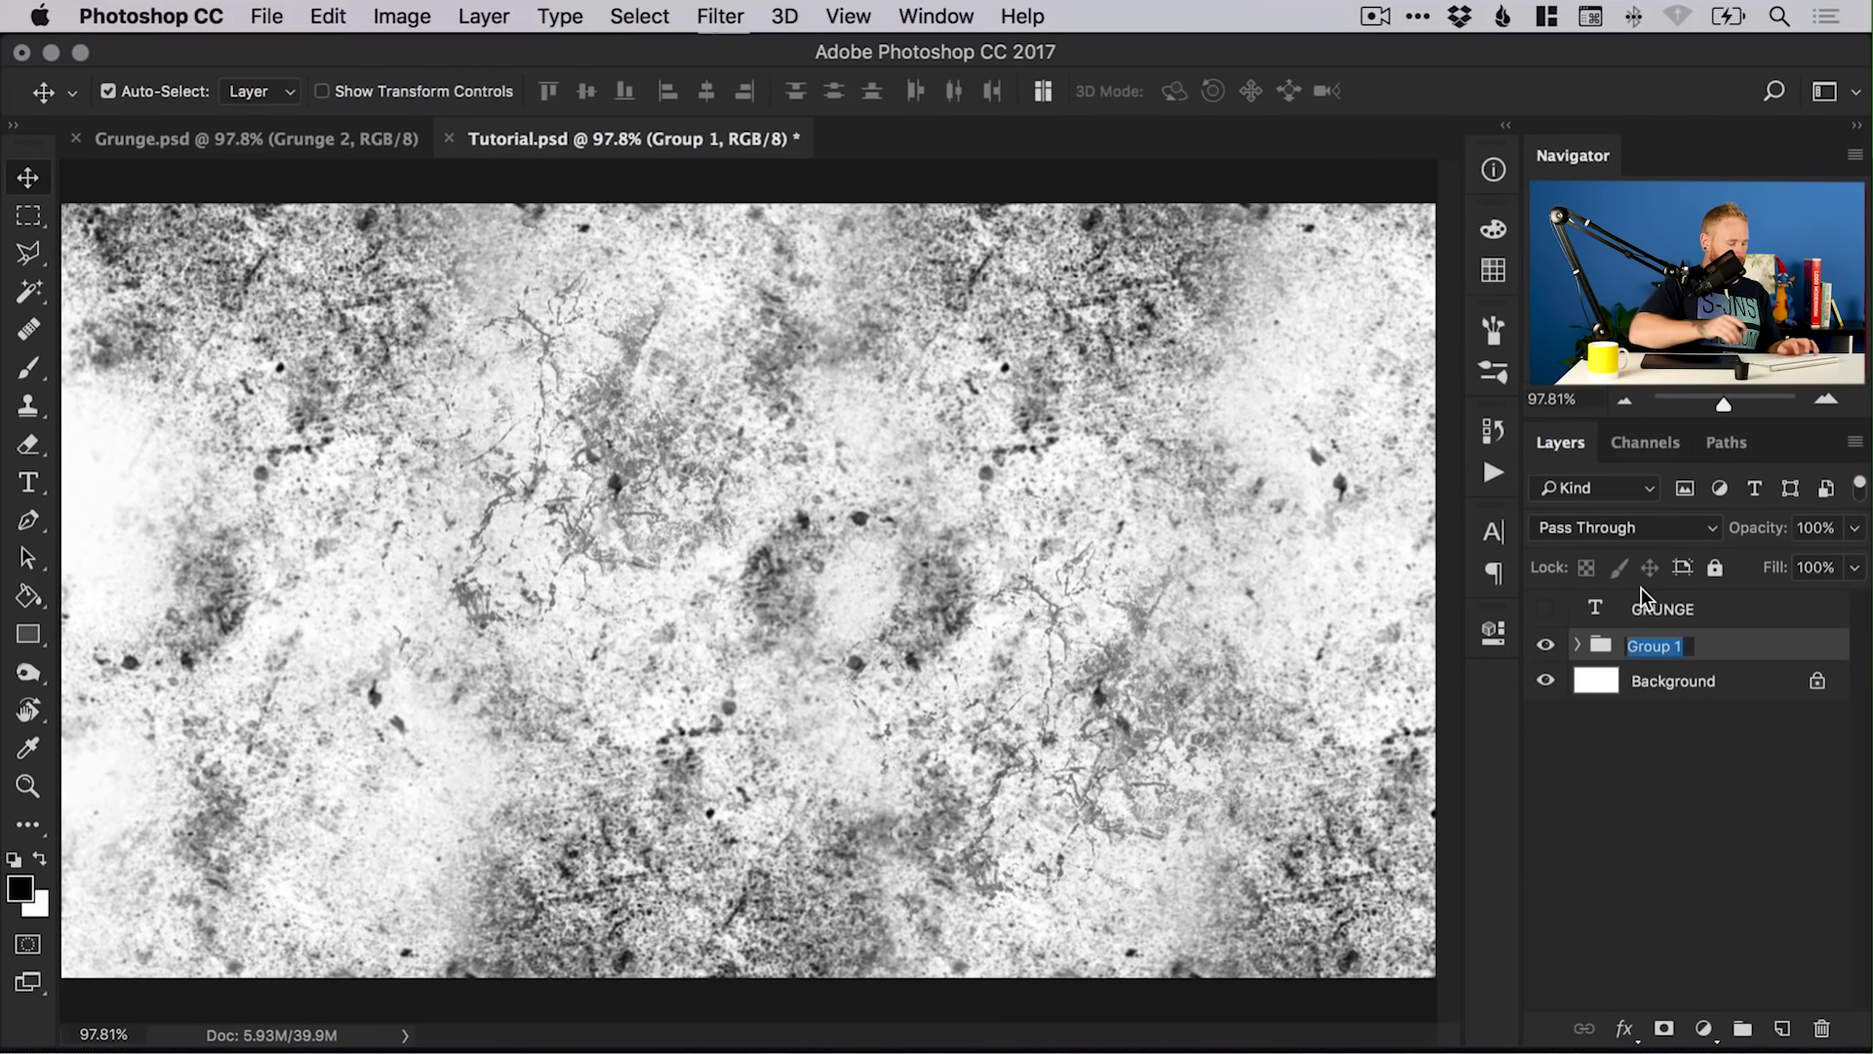
text(Grunge)
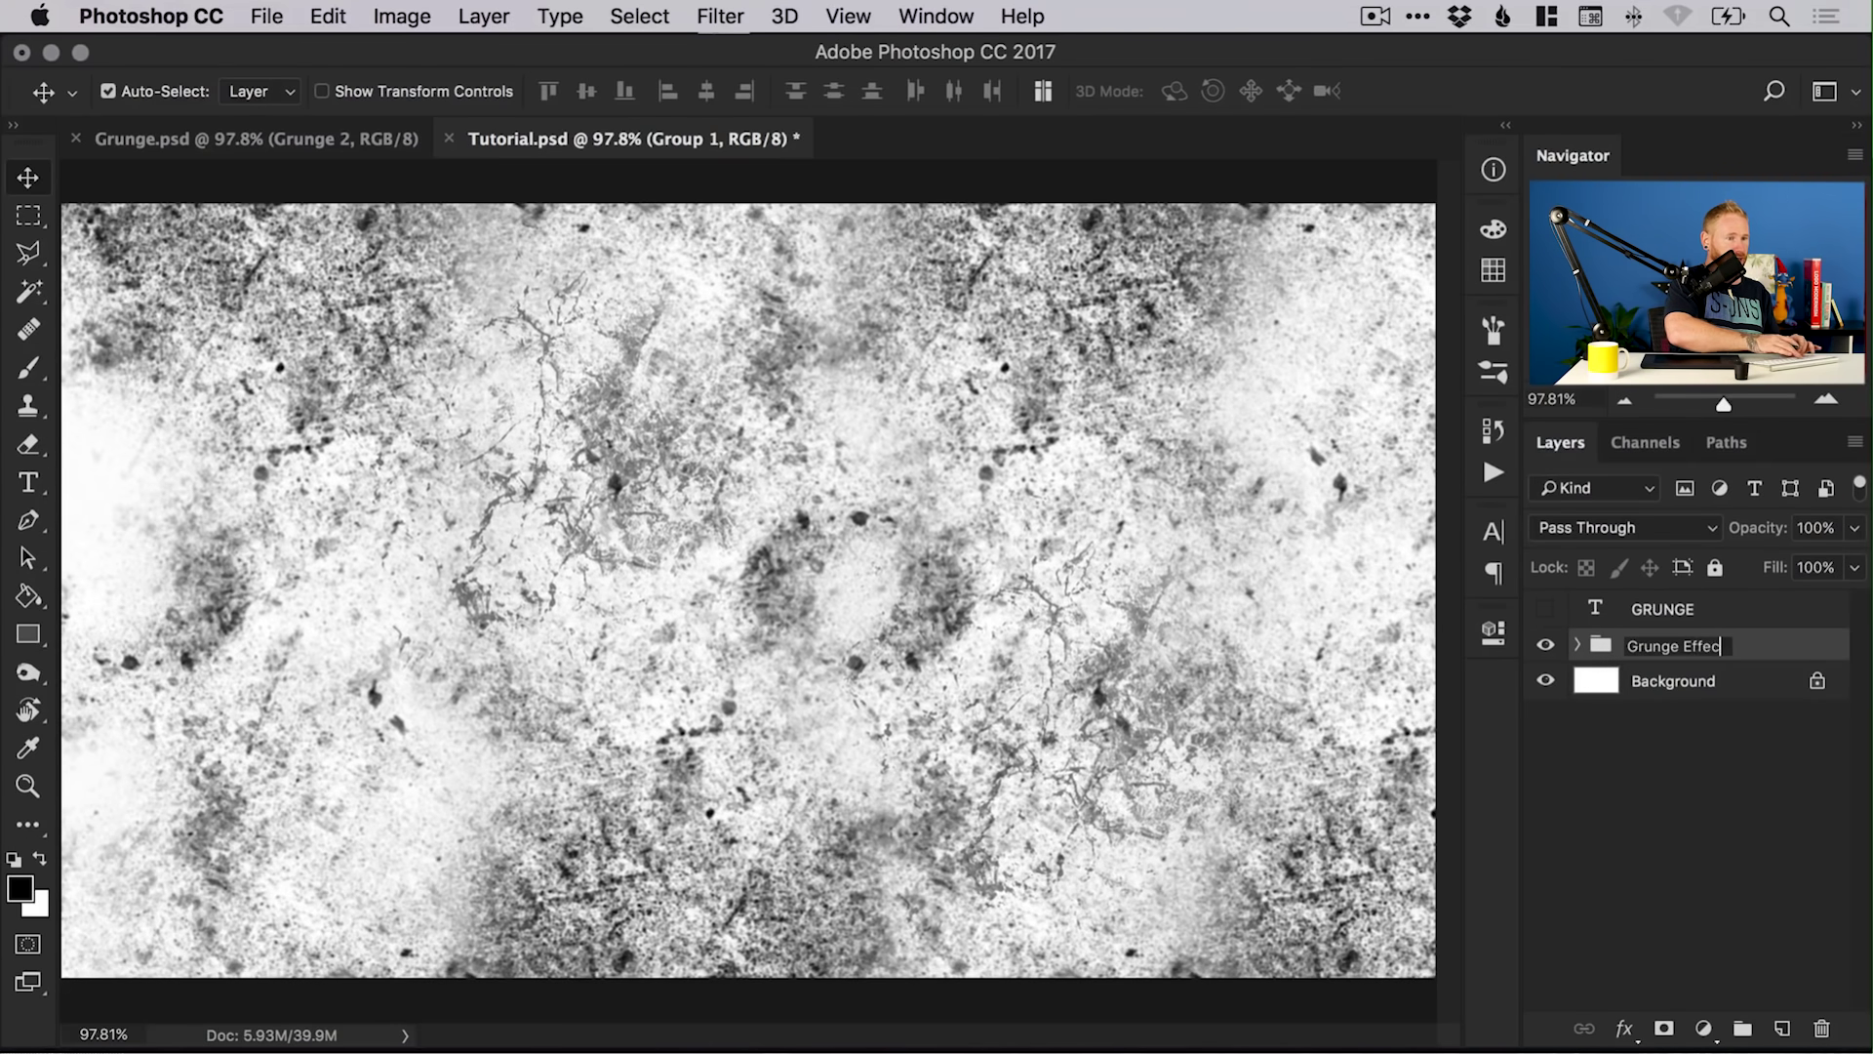
key(Return)
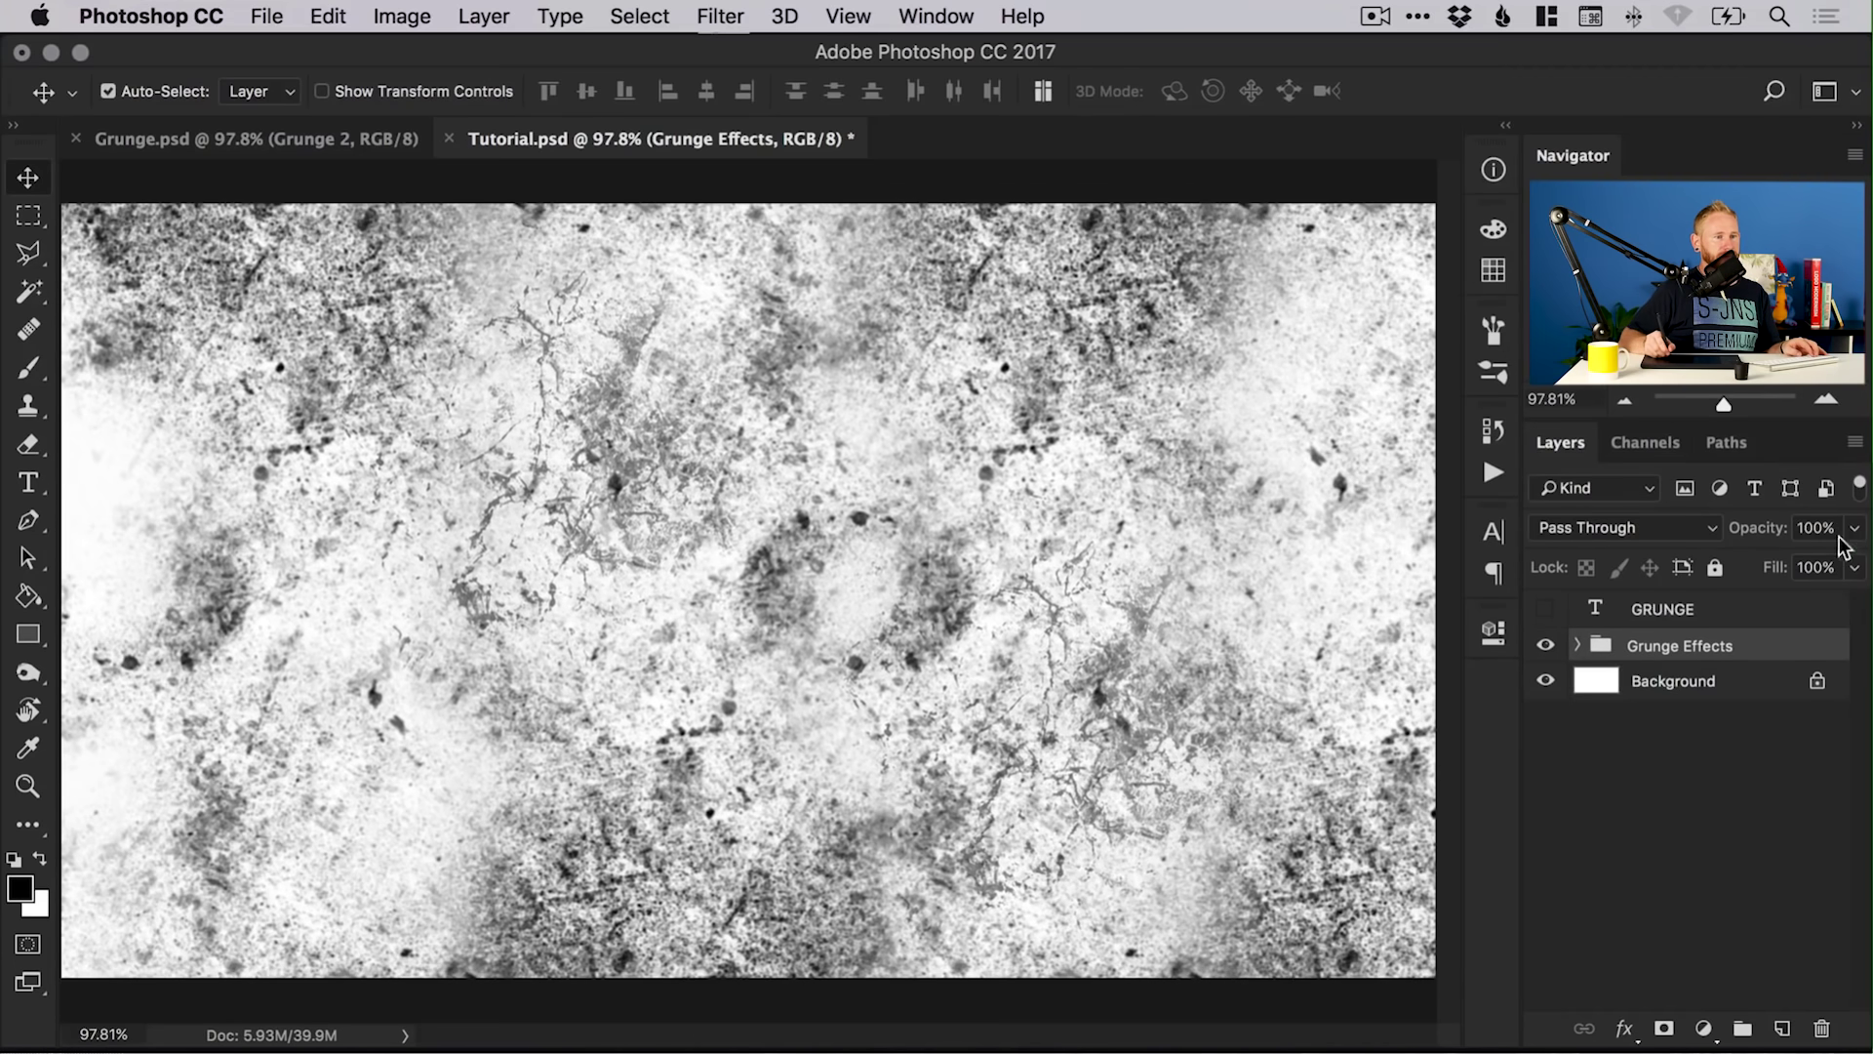
- Lower the four grunge texture layers, Grunge 1 copy 3 down to Grunge 1, to 65% opacity
click(1851, 529)
mouse_move(1825, 566)
mouse_down()
mouse_move(1753, 556)
mouse_move(1850, 563)
mouse_up()
click(1577, 644)
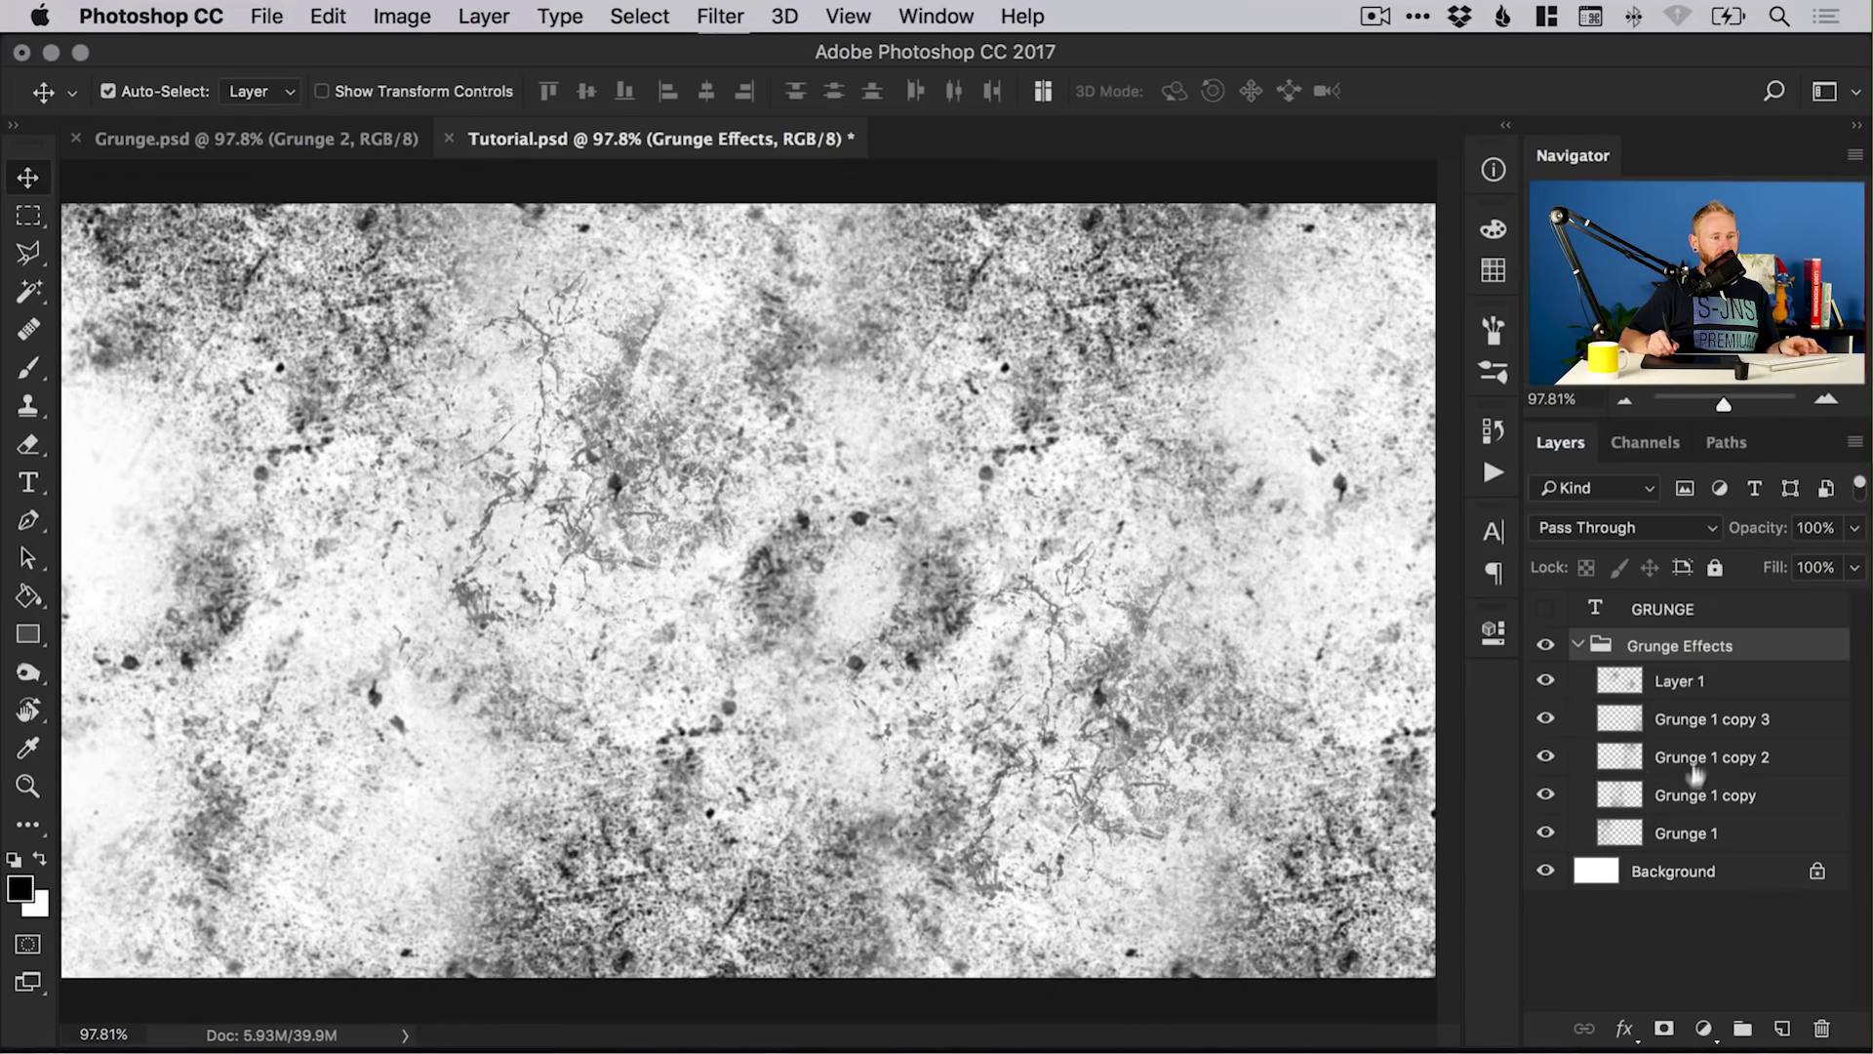
click(1706, 719)
shift+click(1707, 834)
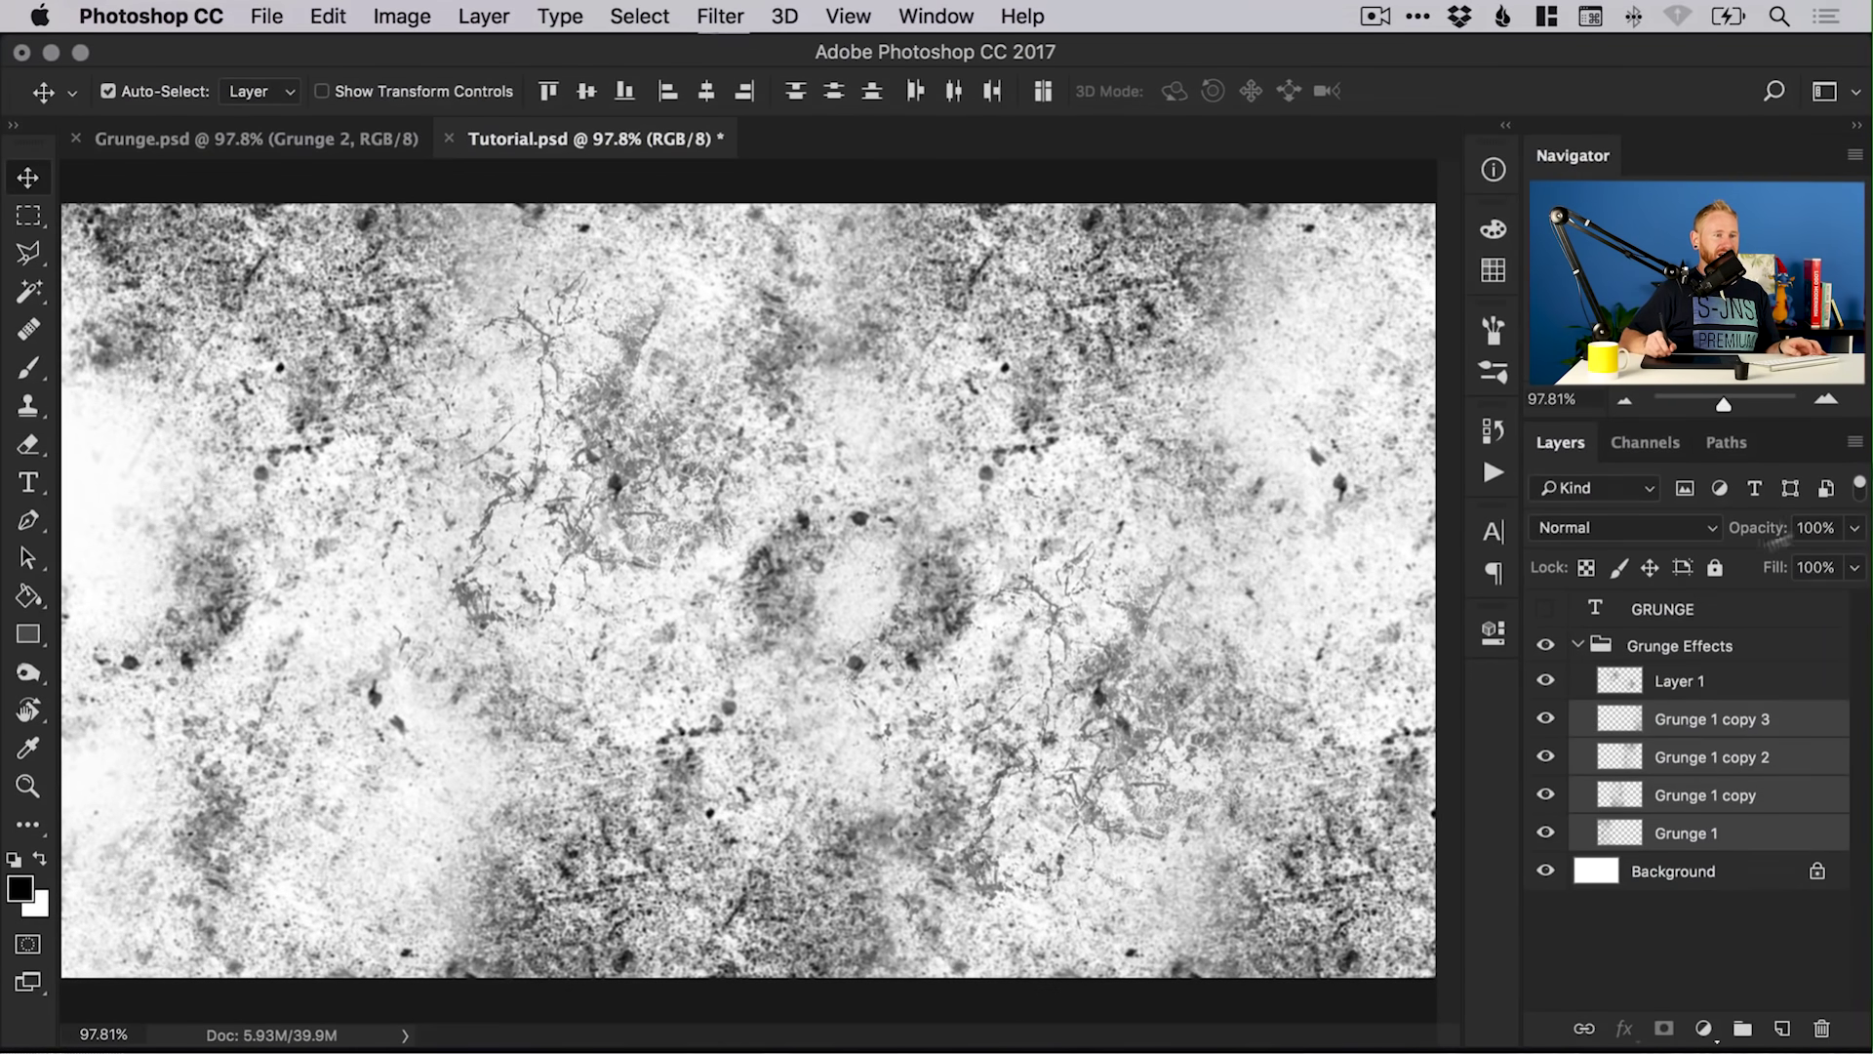
click(1858, 530)
click(1806, 562)
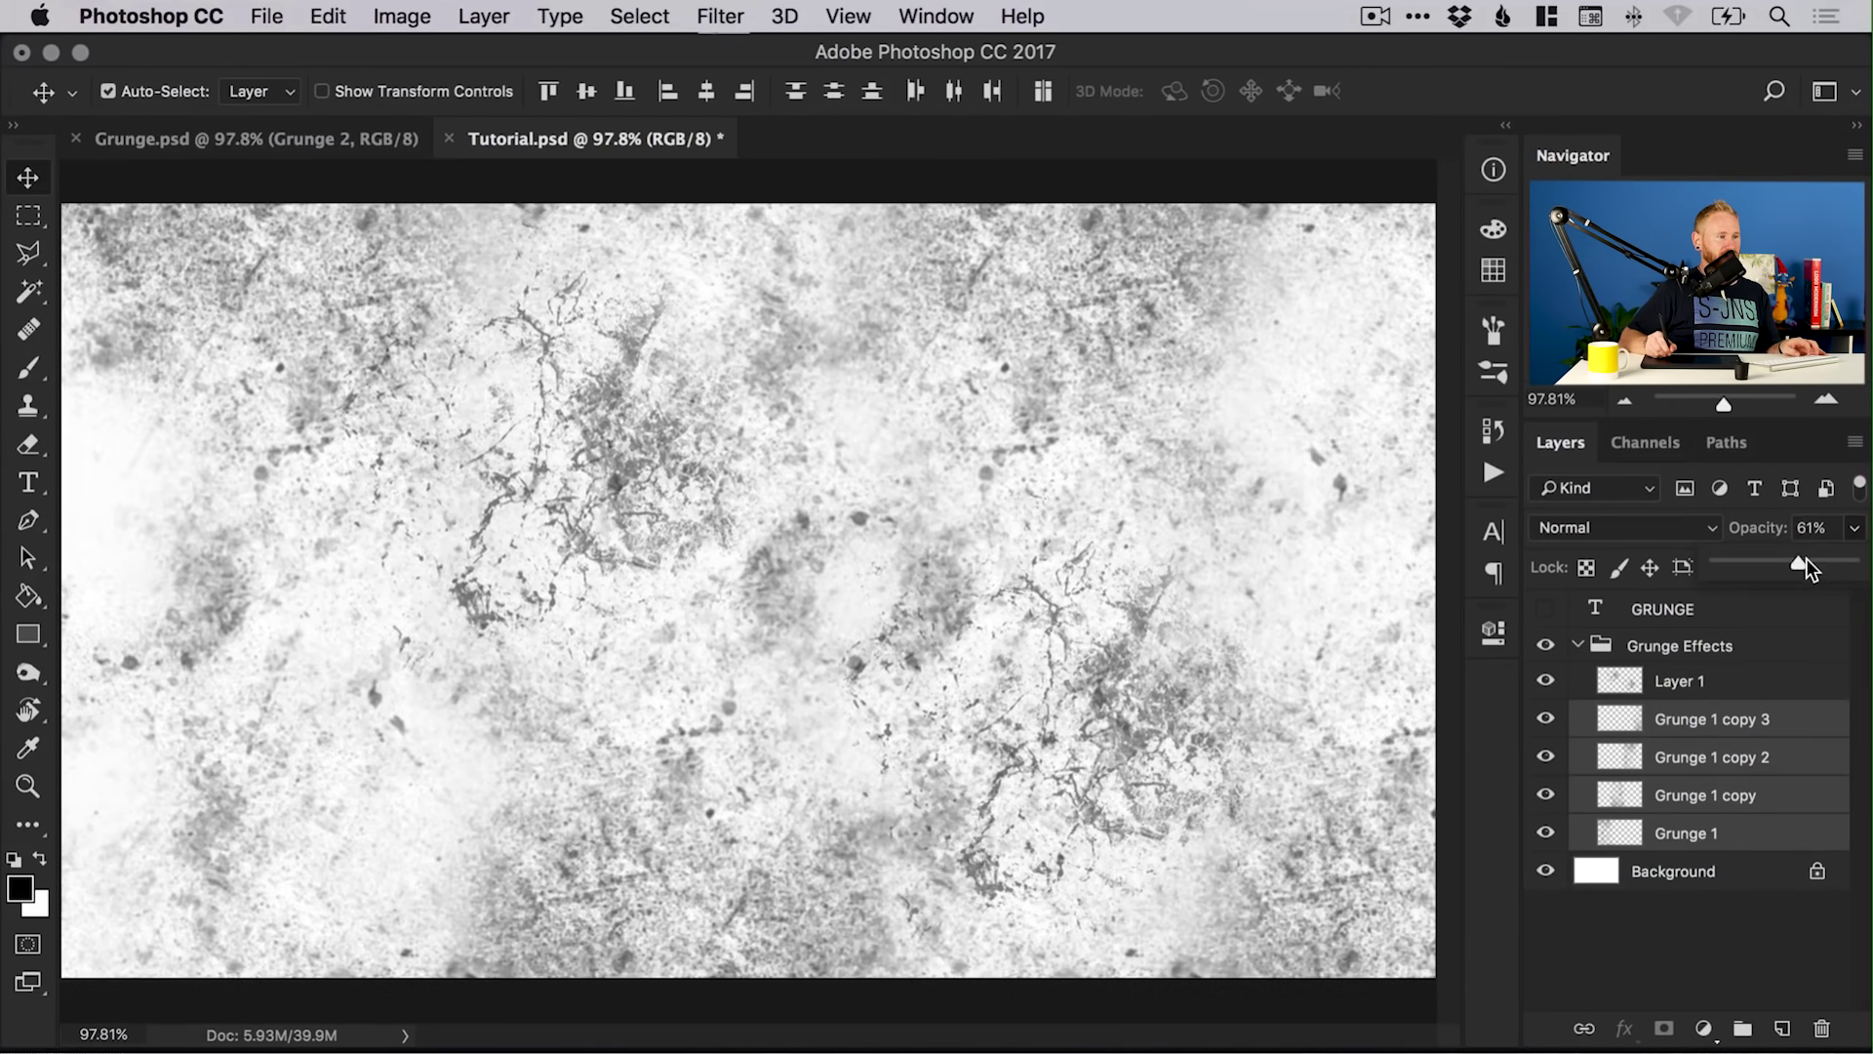
- Fade Layer 1 to 23% opacity and collapse the Grunge Effects group
click(1724, 682)
click(1855, 528)
drag(1806, 558, 1747, 557)
click(1576, 646)
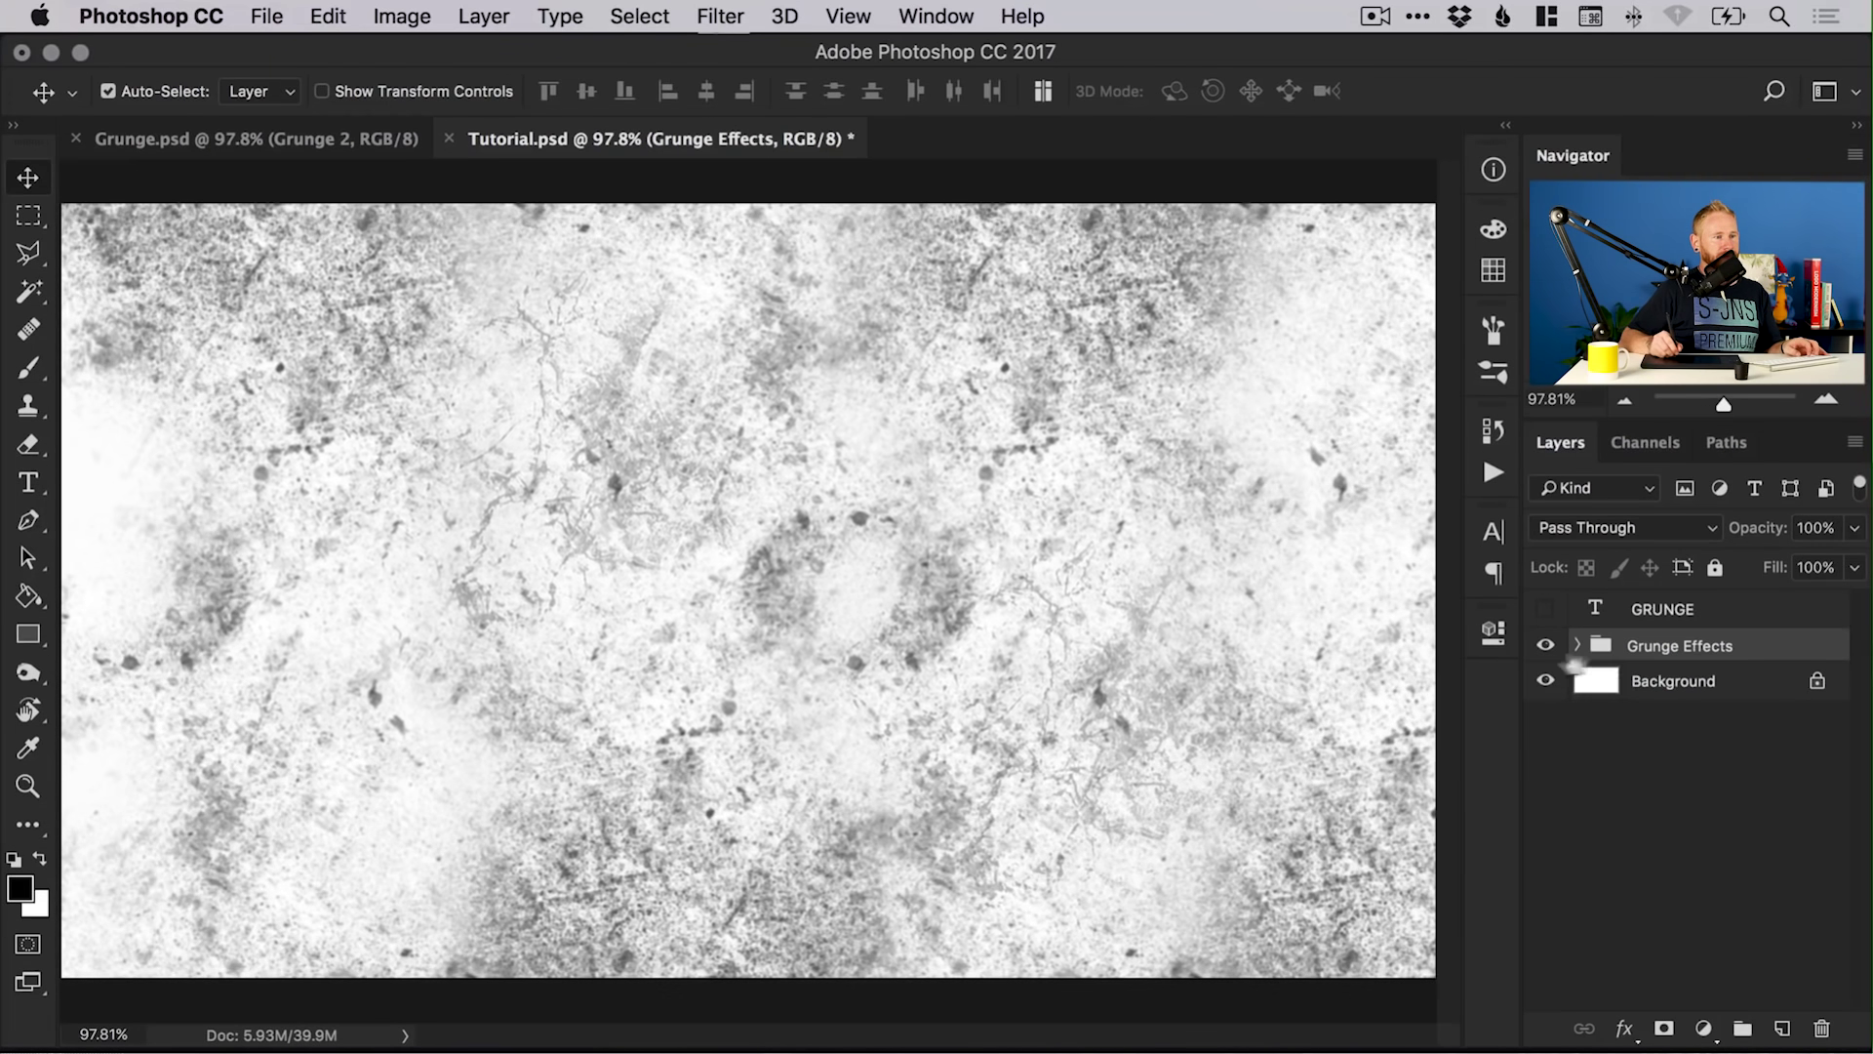
- Lock the Grunge Effects group, then make the GRUNGE text layer visible and select it
click(1715, 567)
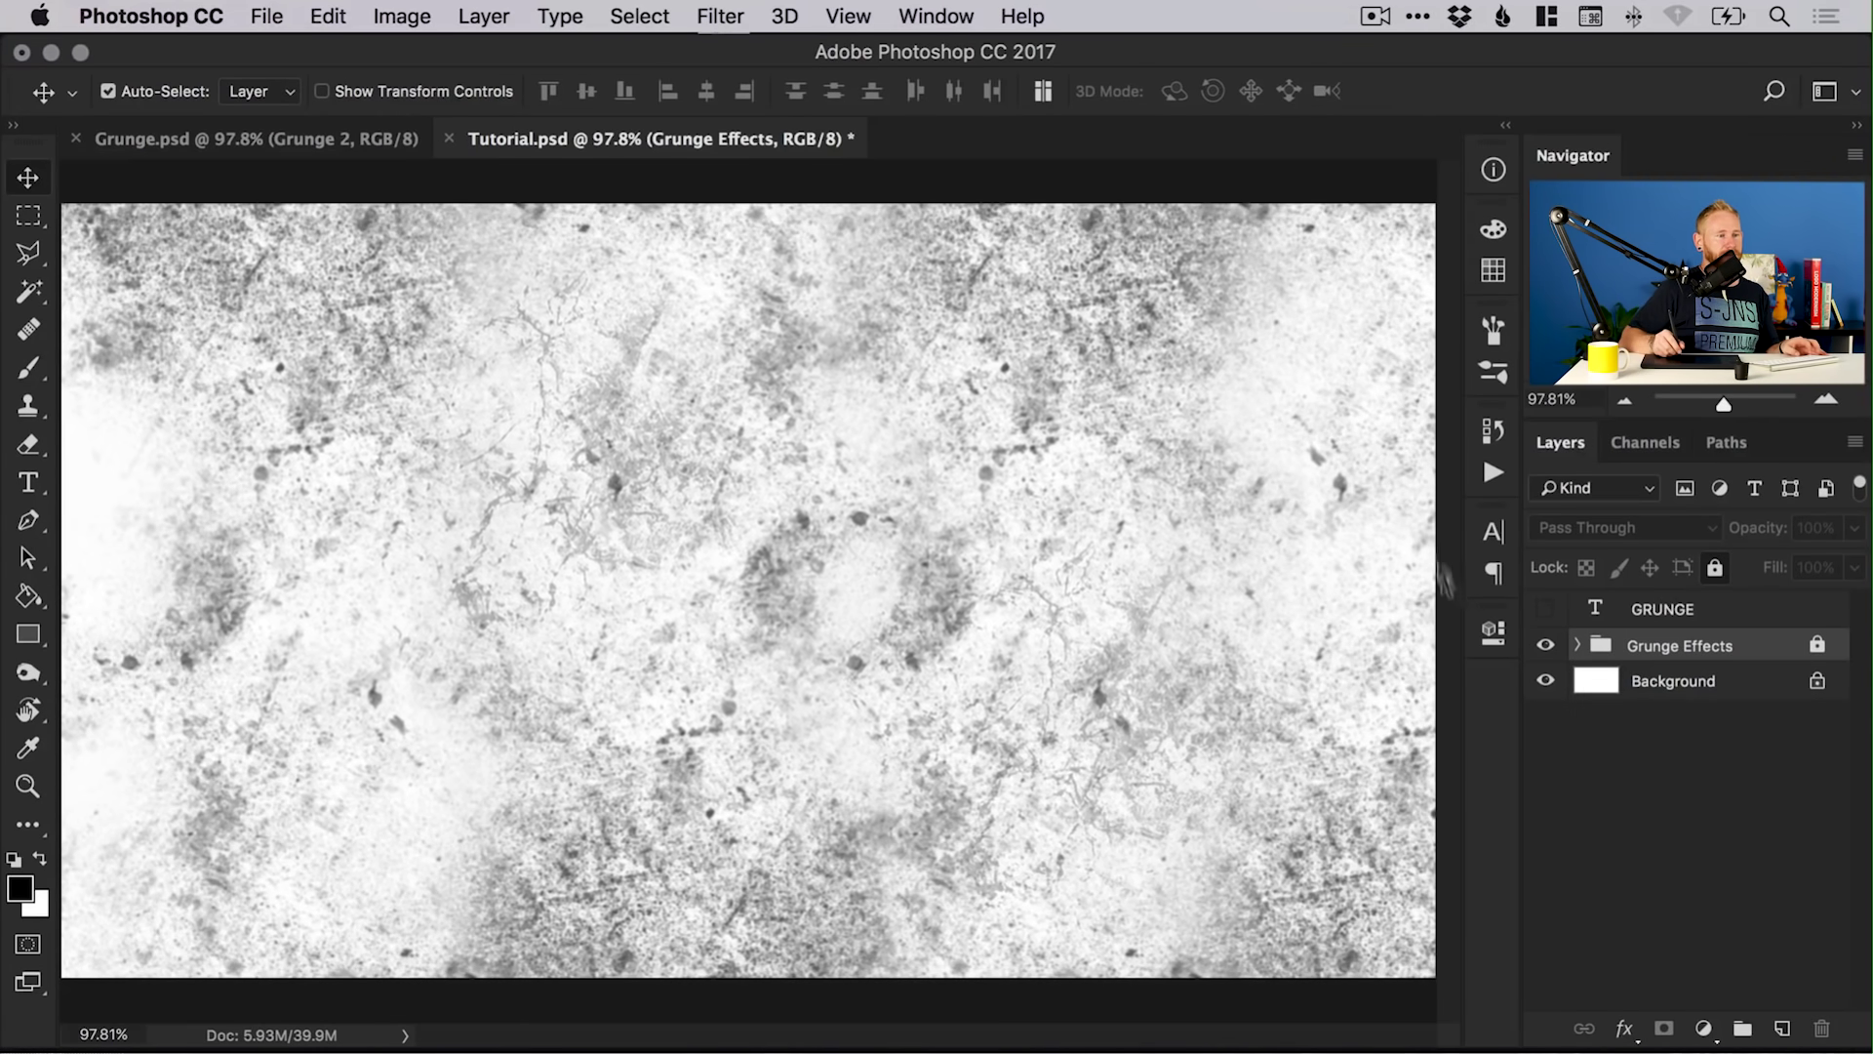
click(1545, 608)
click(1668, 610)
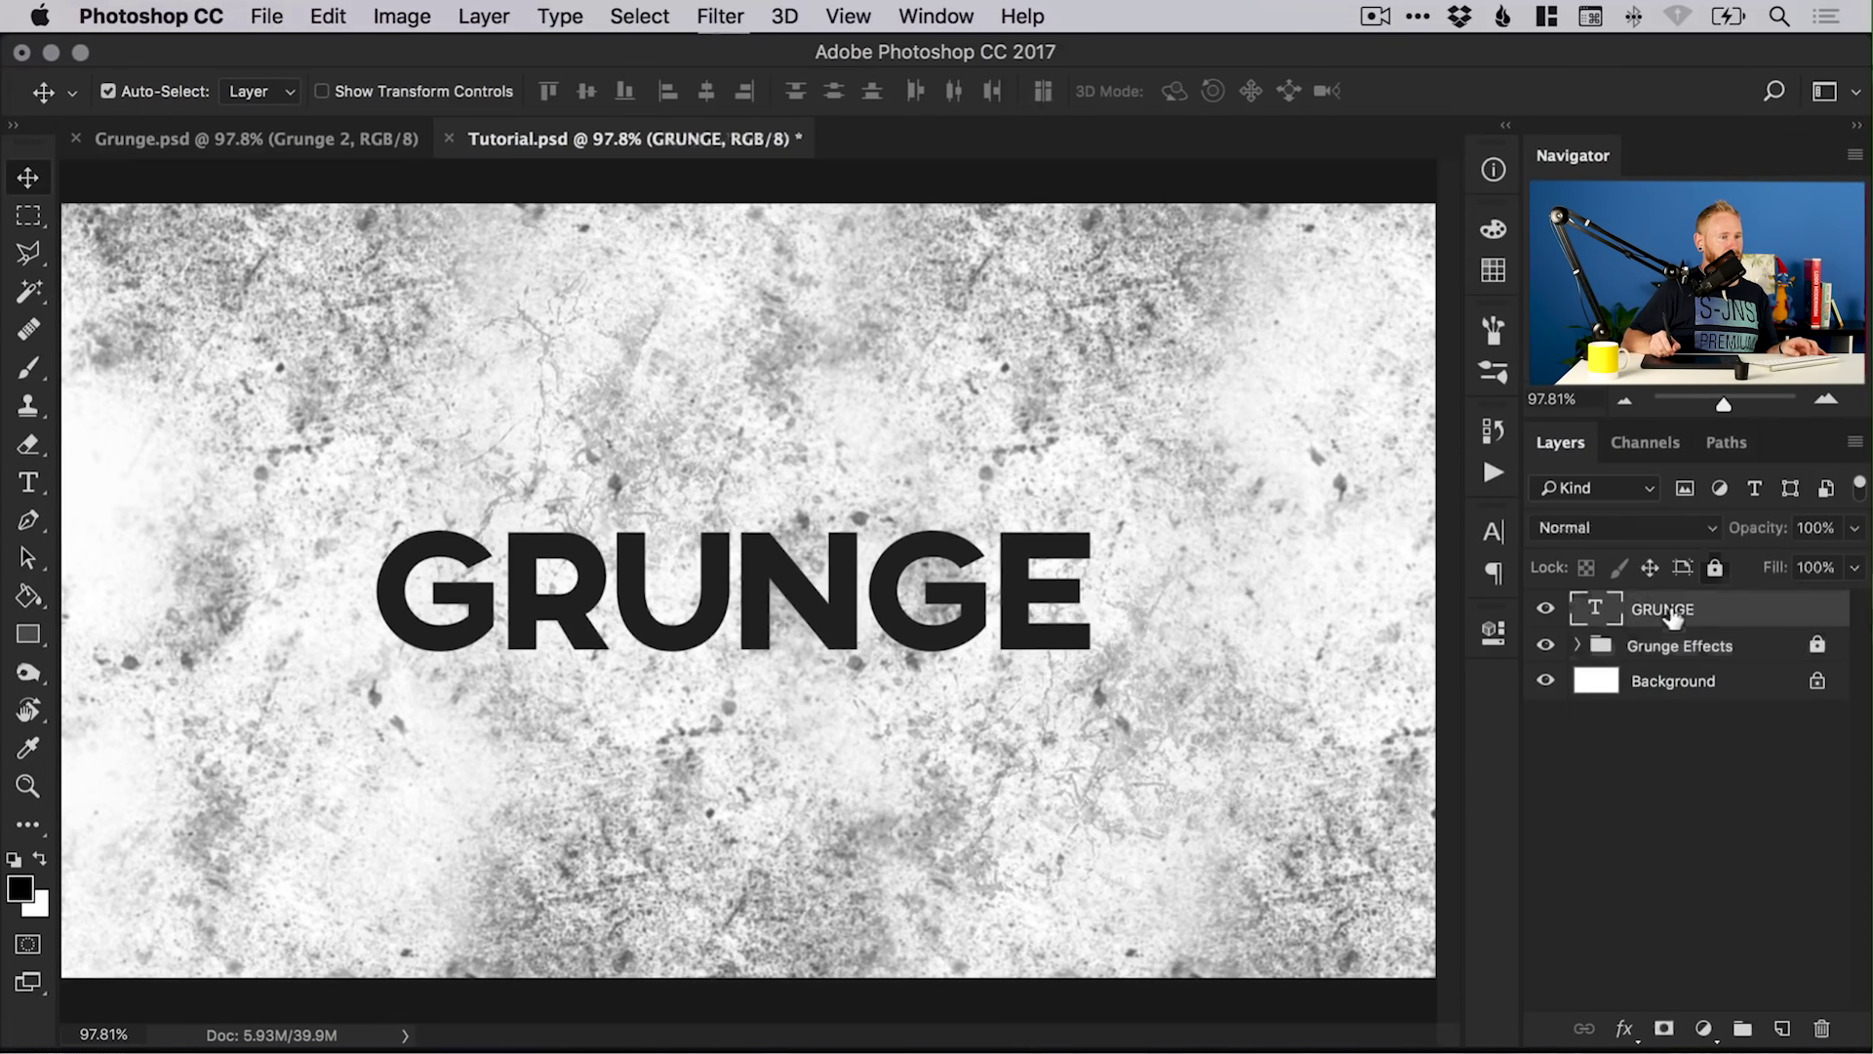
- Add a layer mask to GRUNGE and stamp it with the 1067 grunge brush, undoing the last stamp
click(1664, 1029)
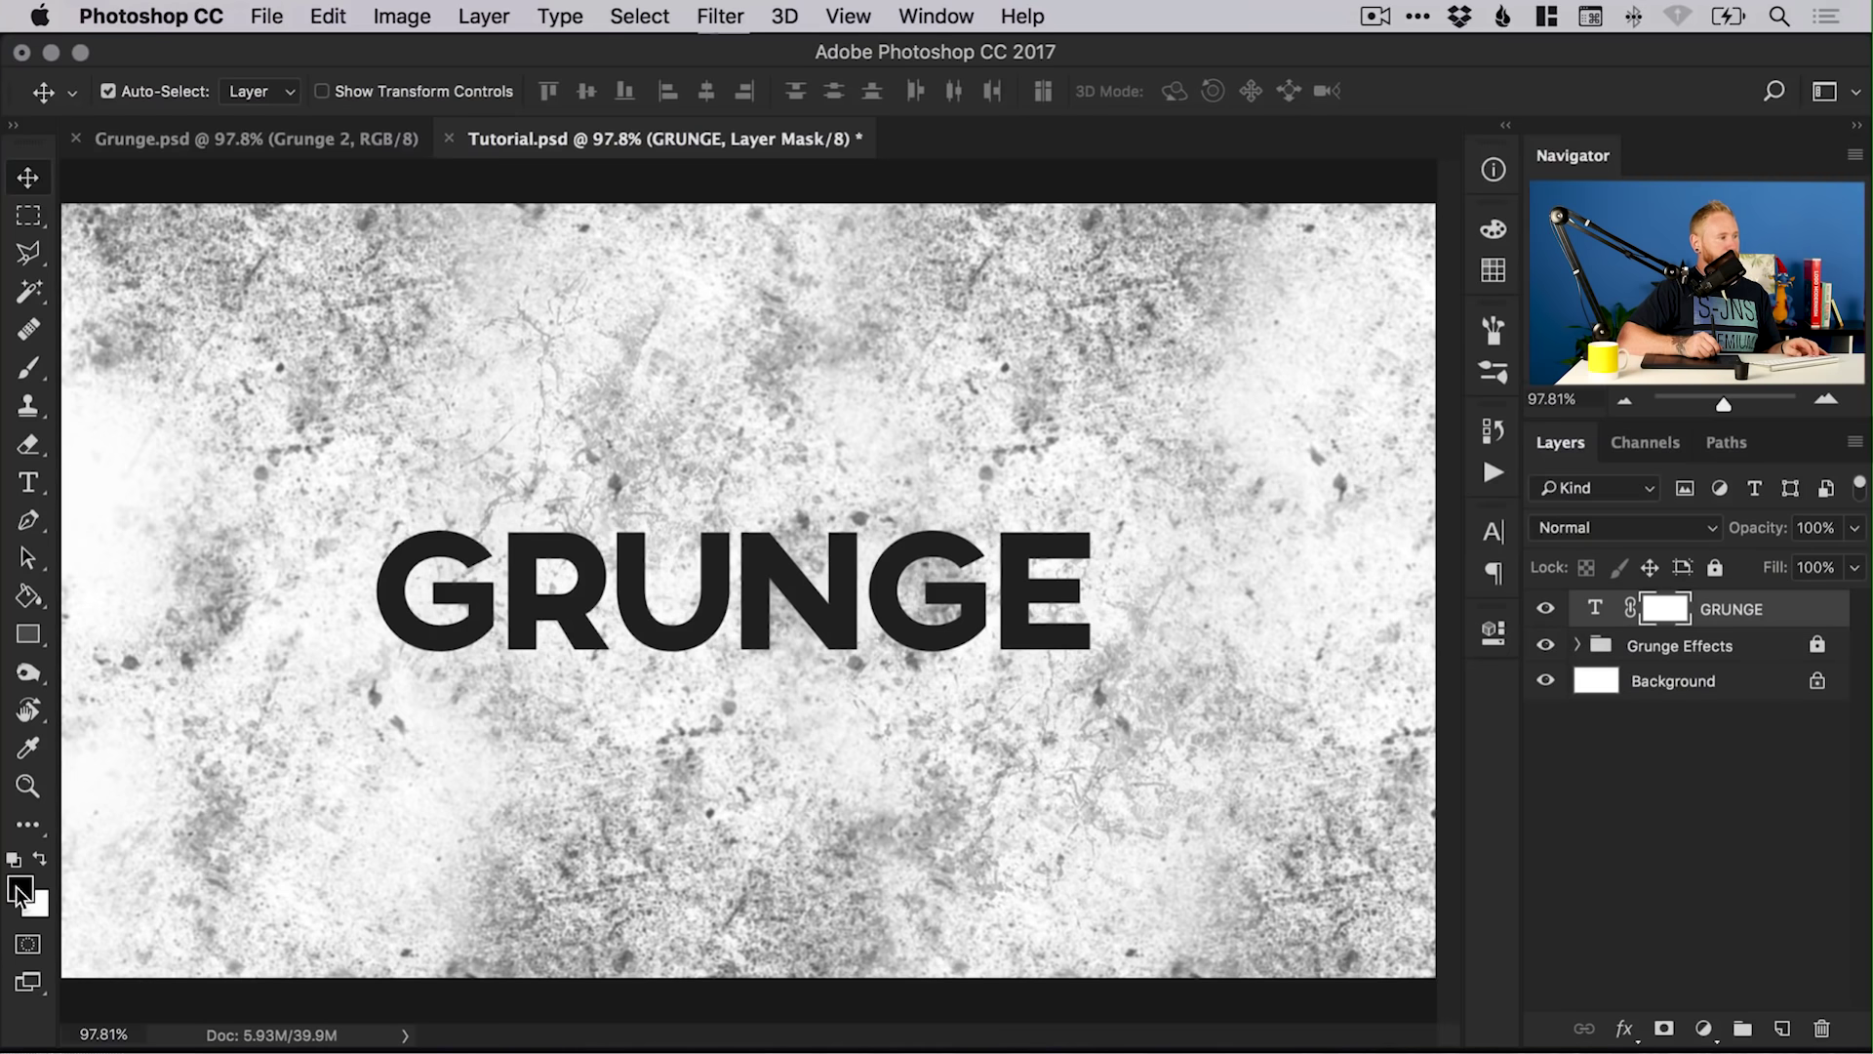
click(25, 371)
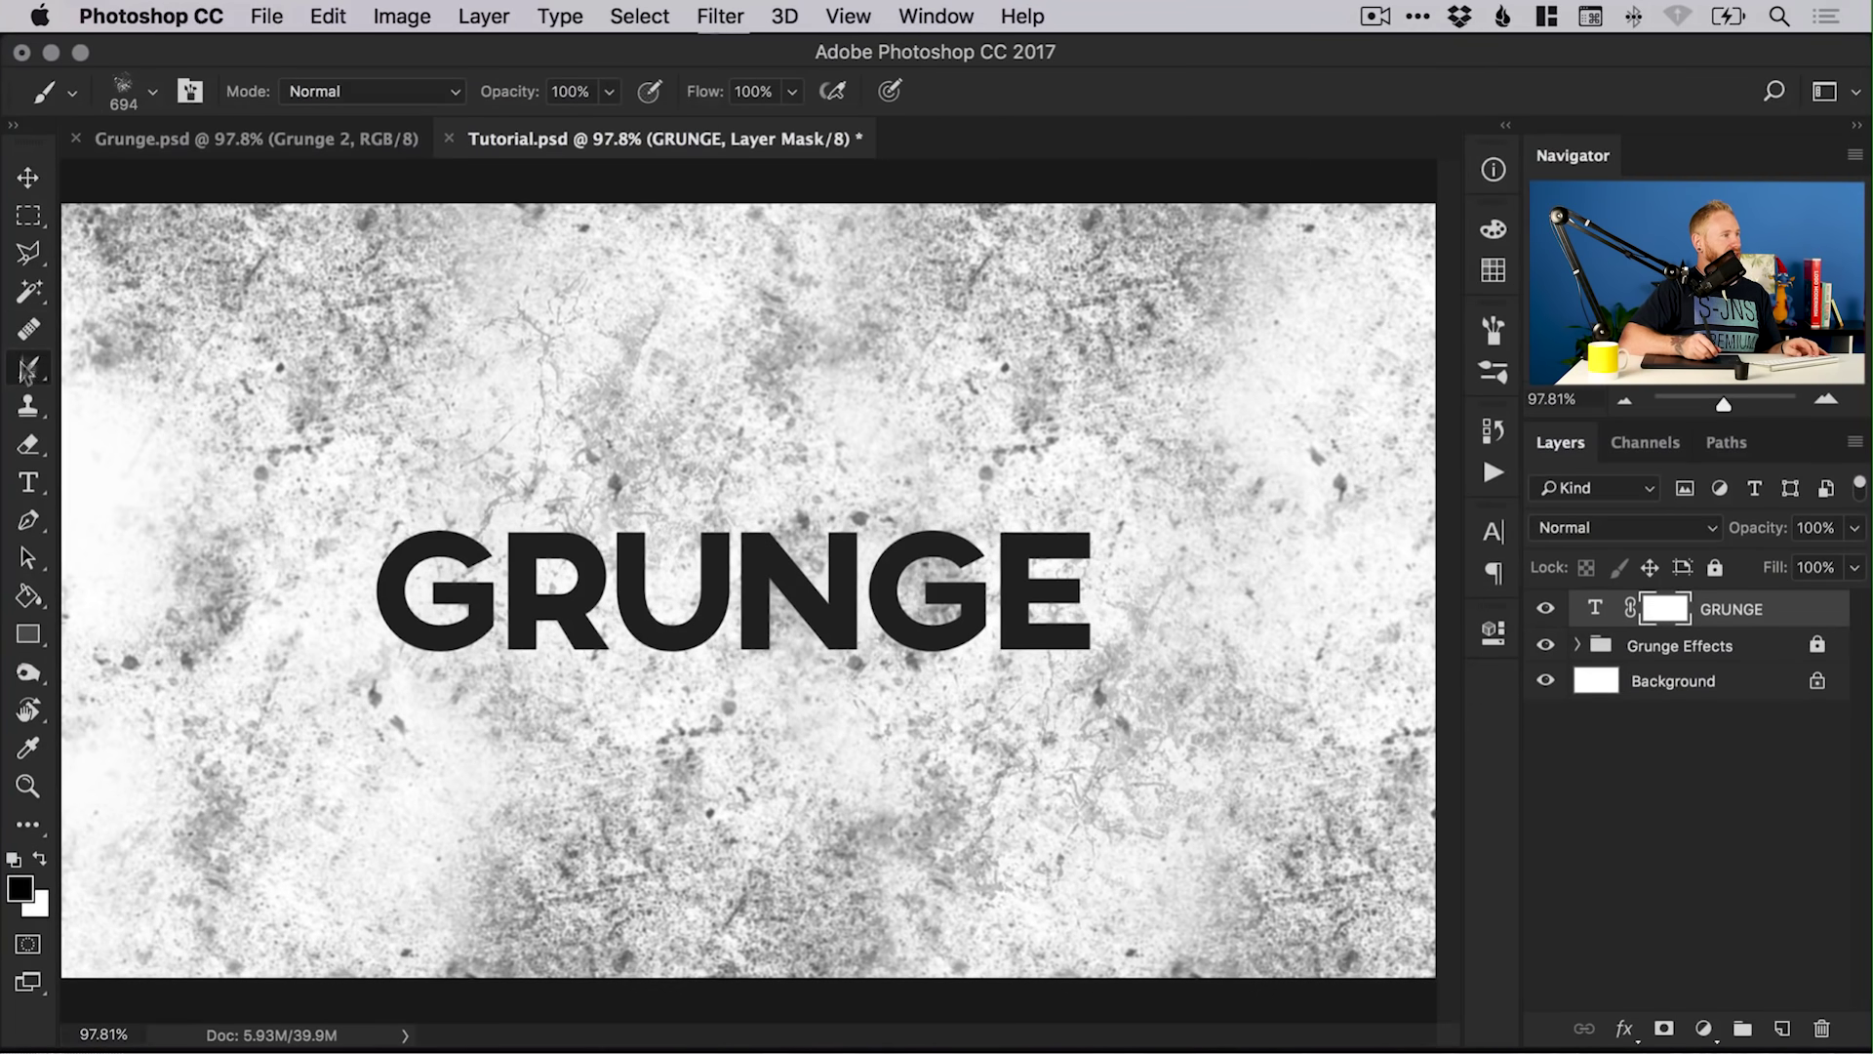
click(131, 107)
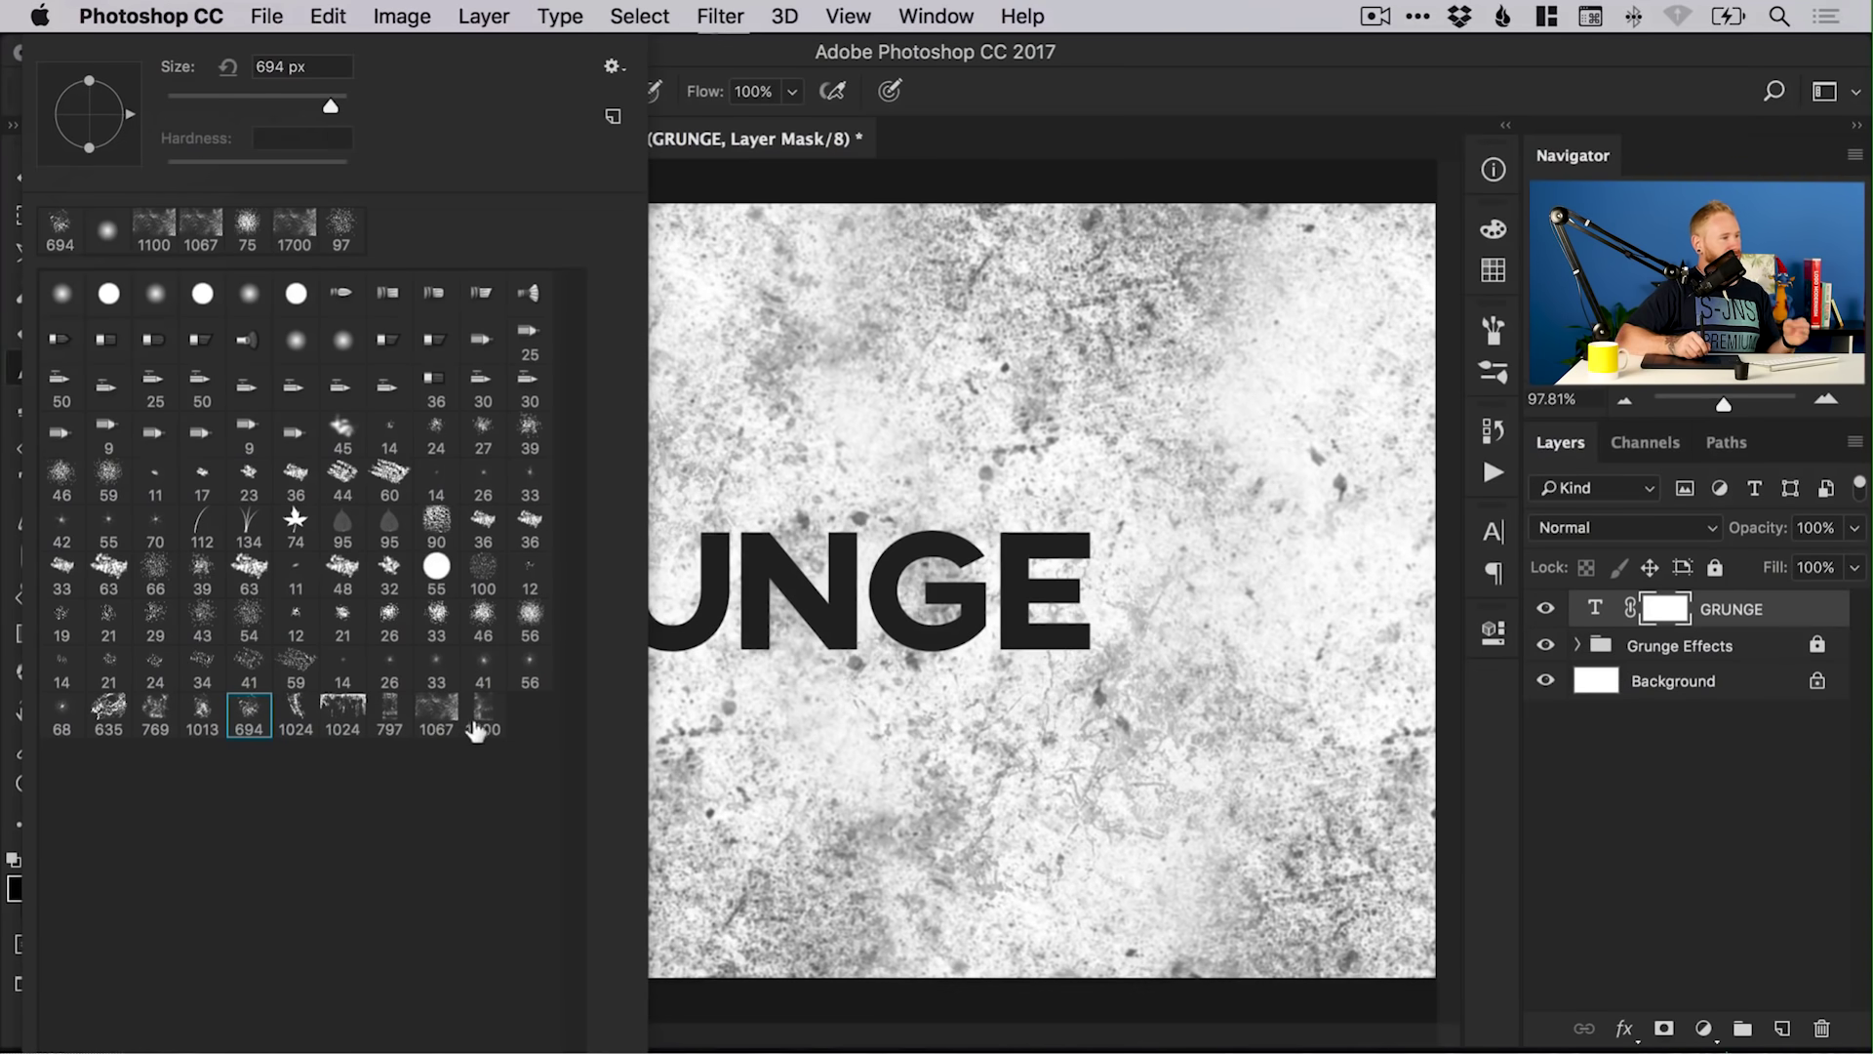
click(436, 726)
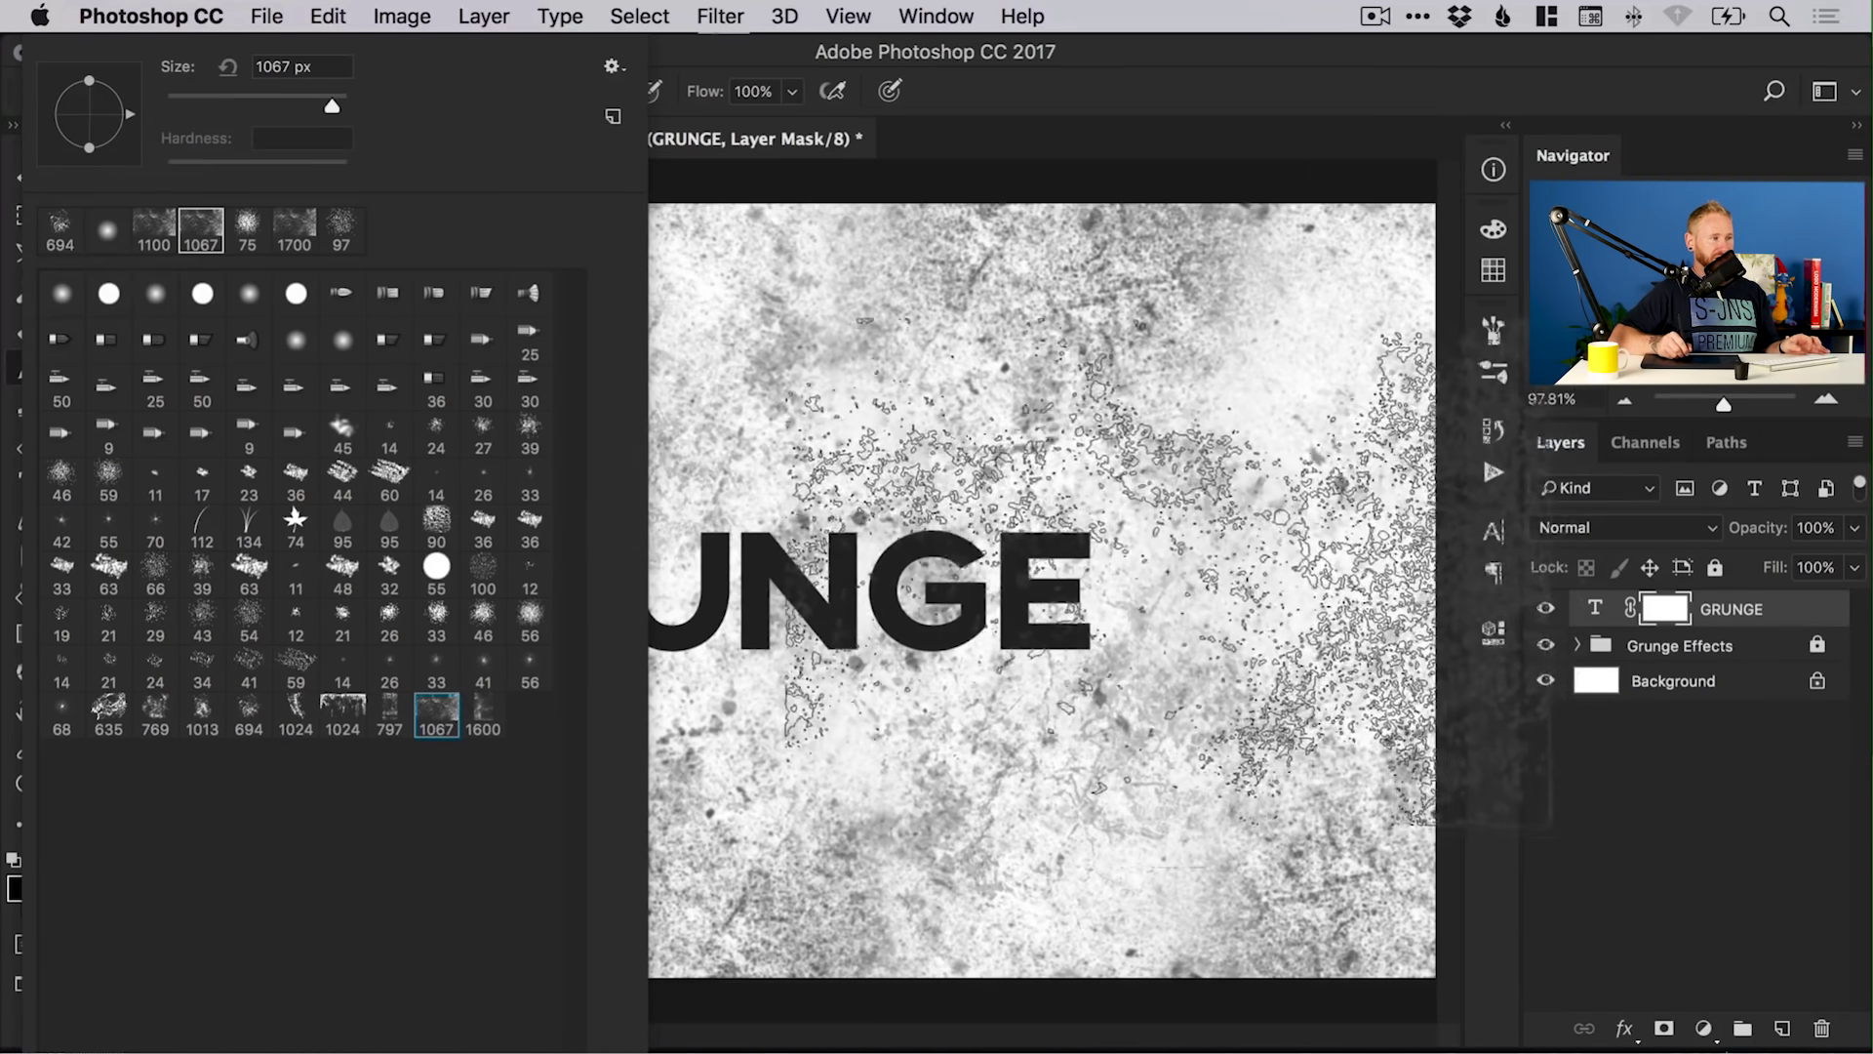
click(1185, 352)
click(469, 585)
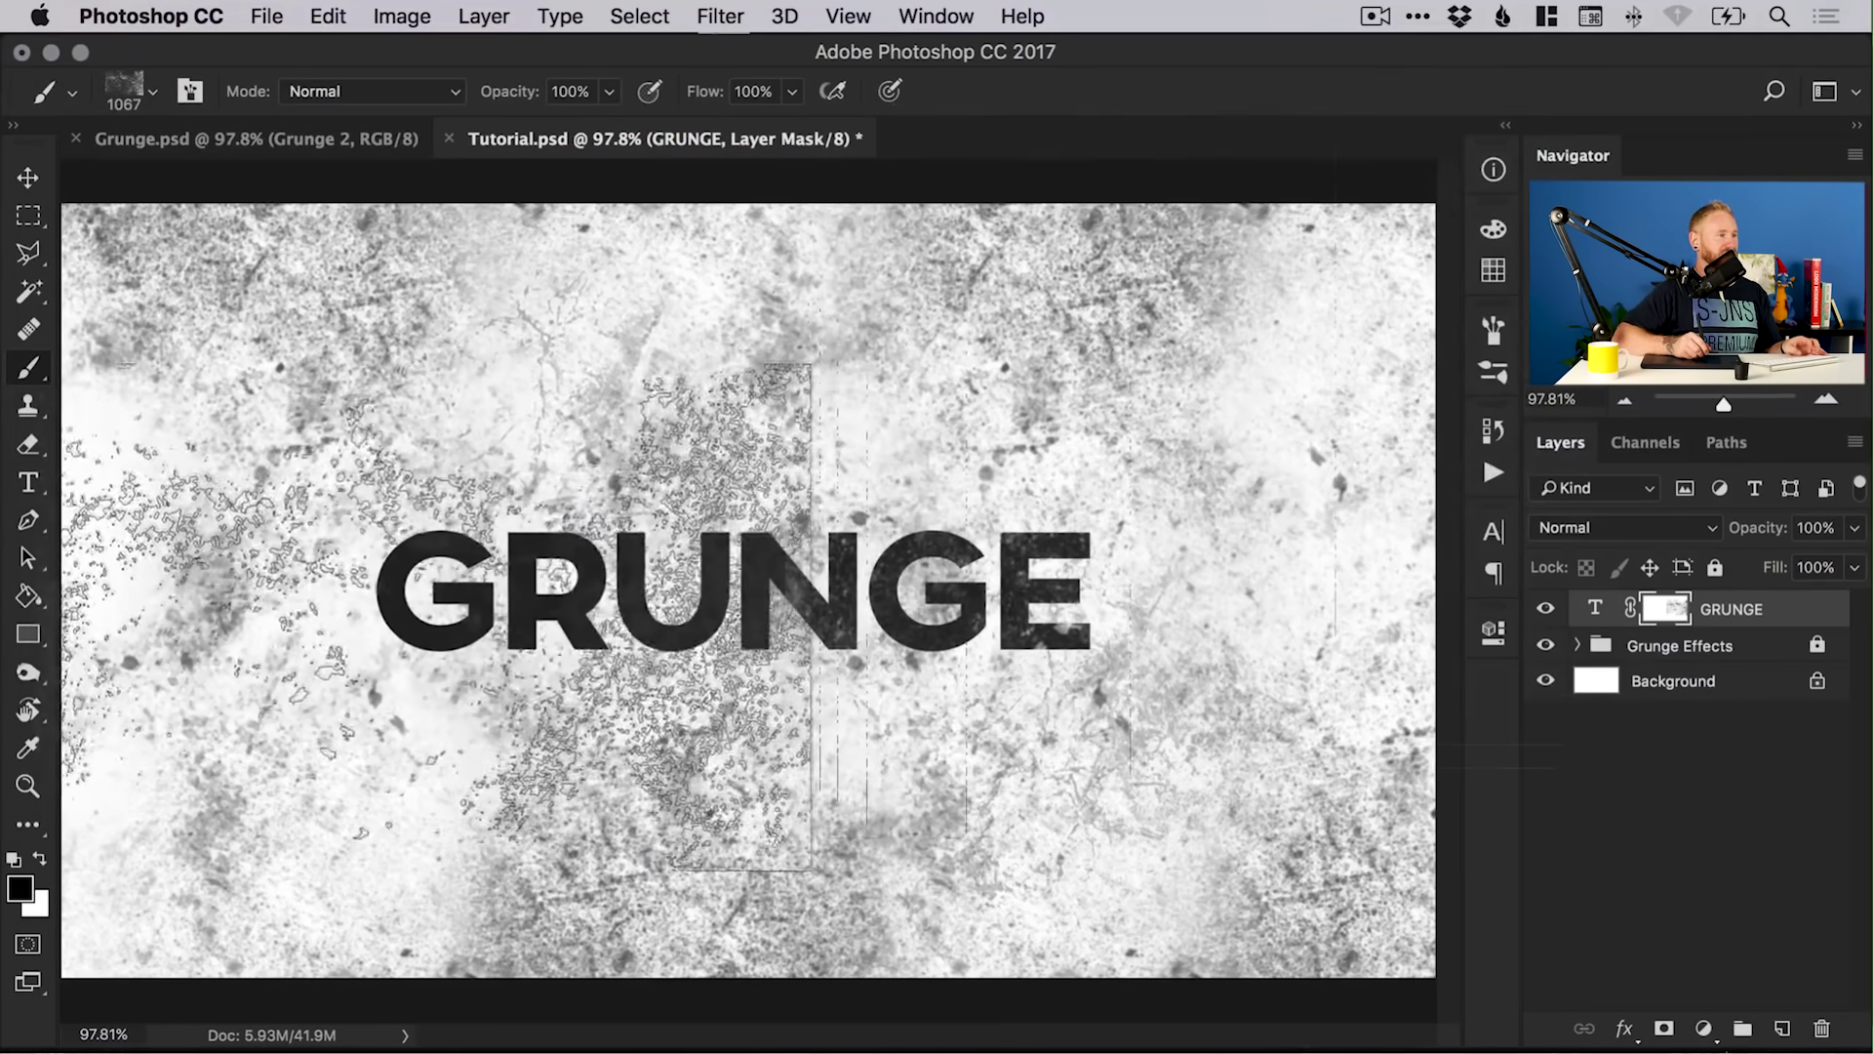
click(663, 605)
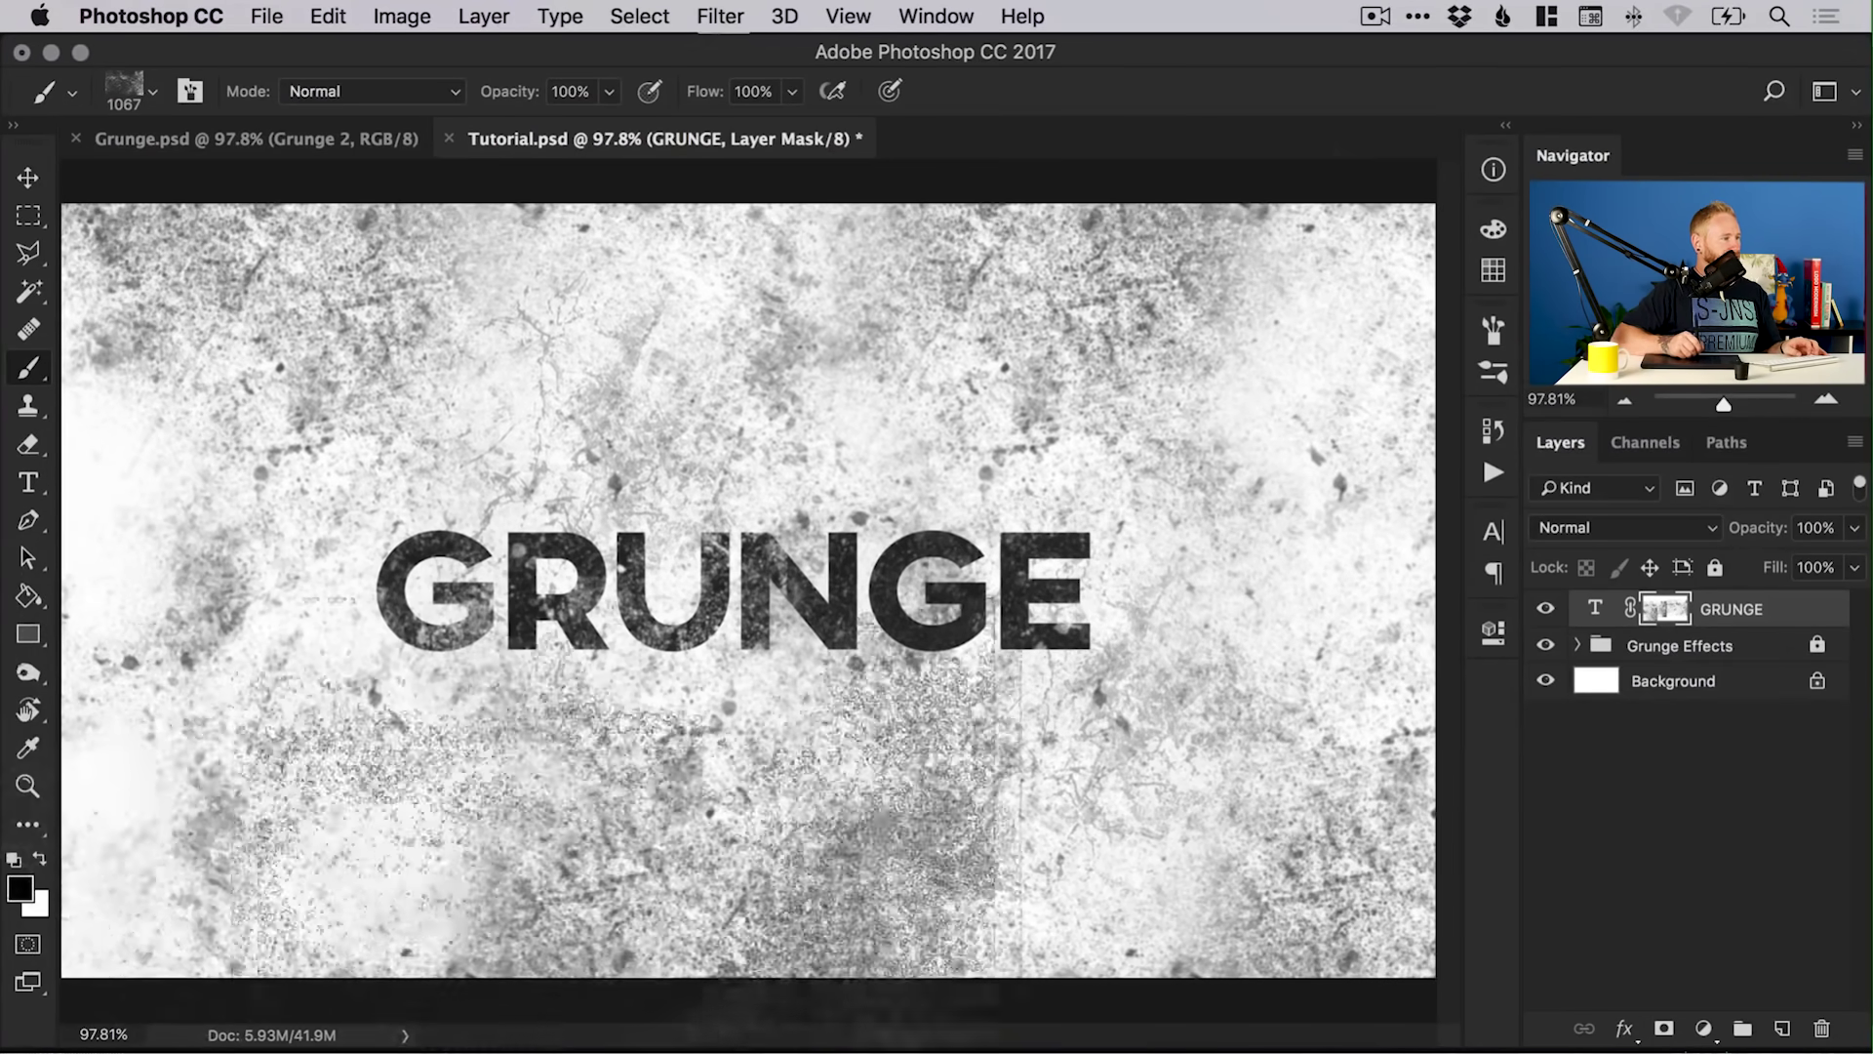
click(936, 439)
click(1101, 383)
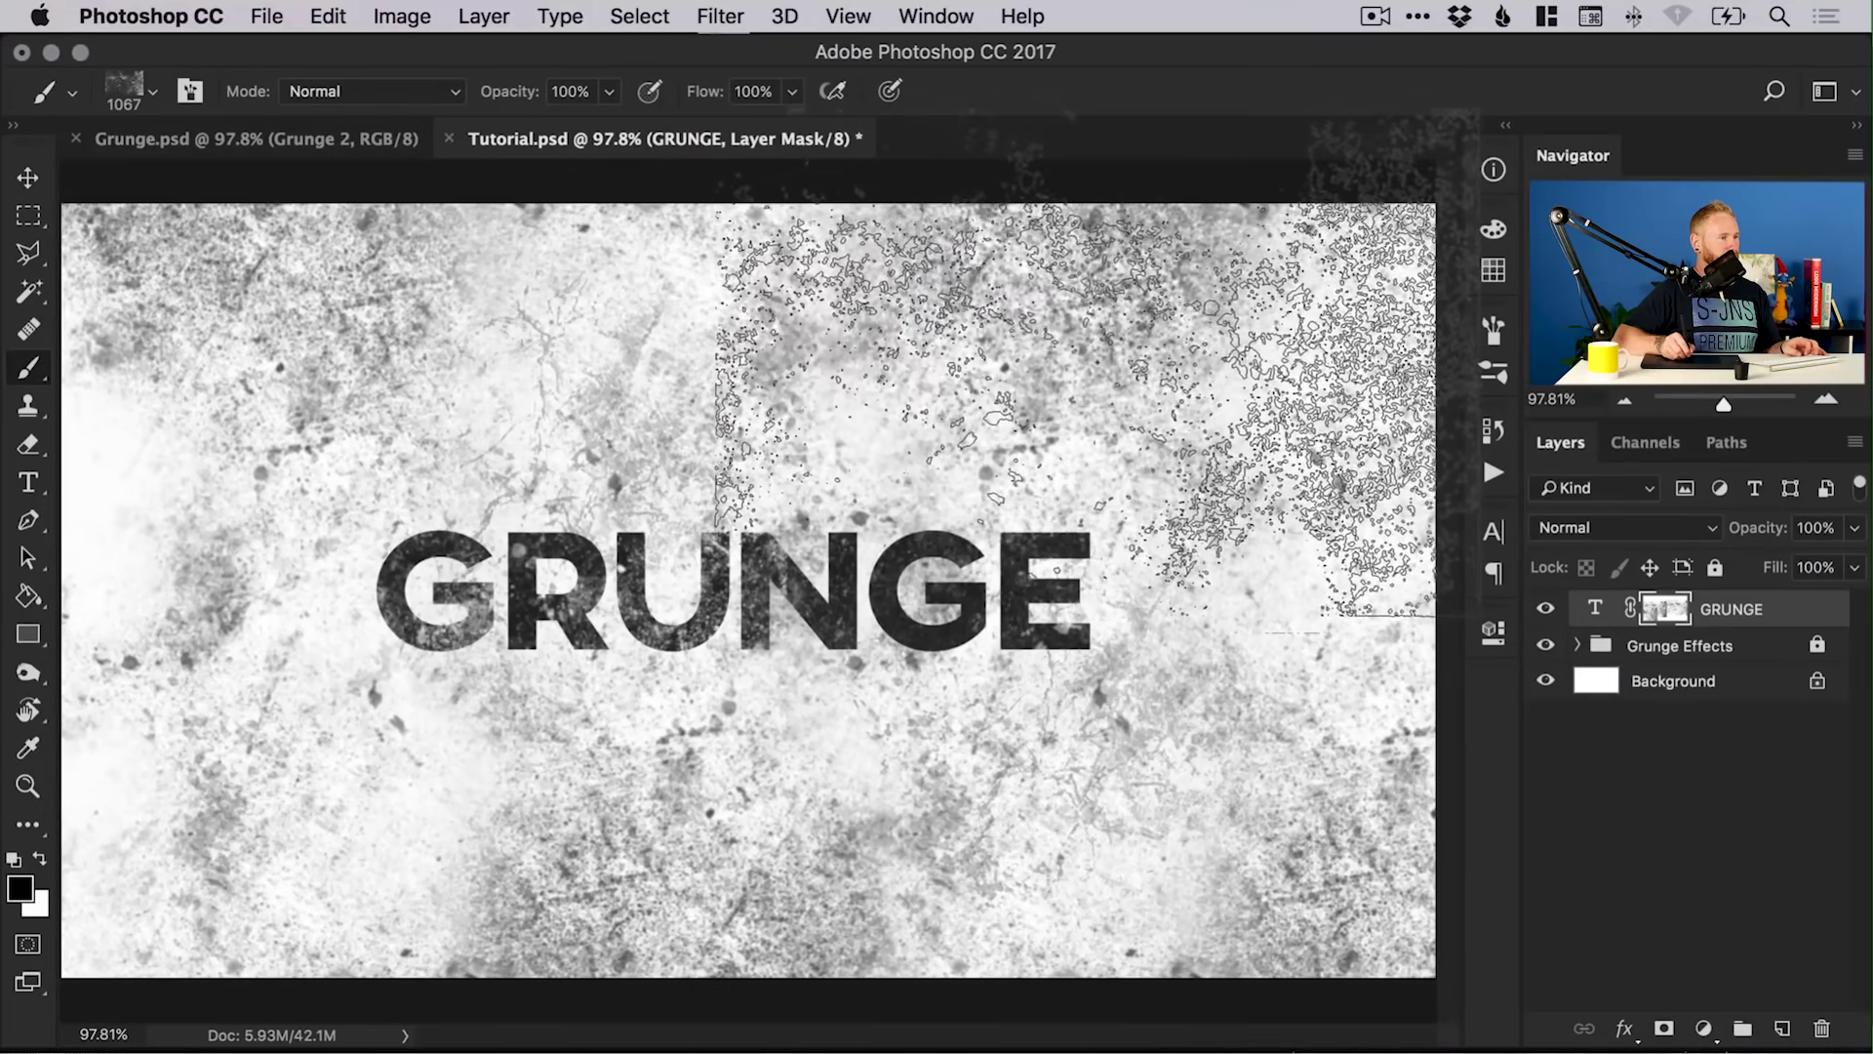
click(975, 566)
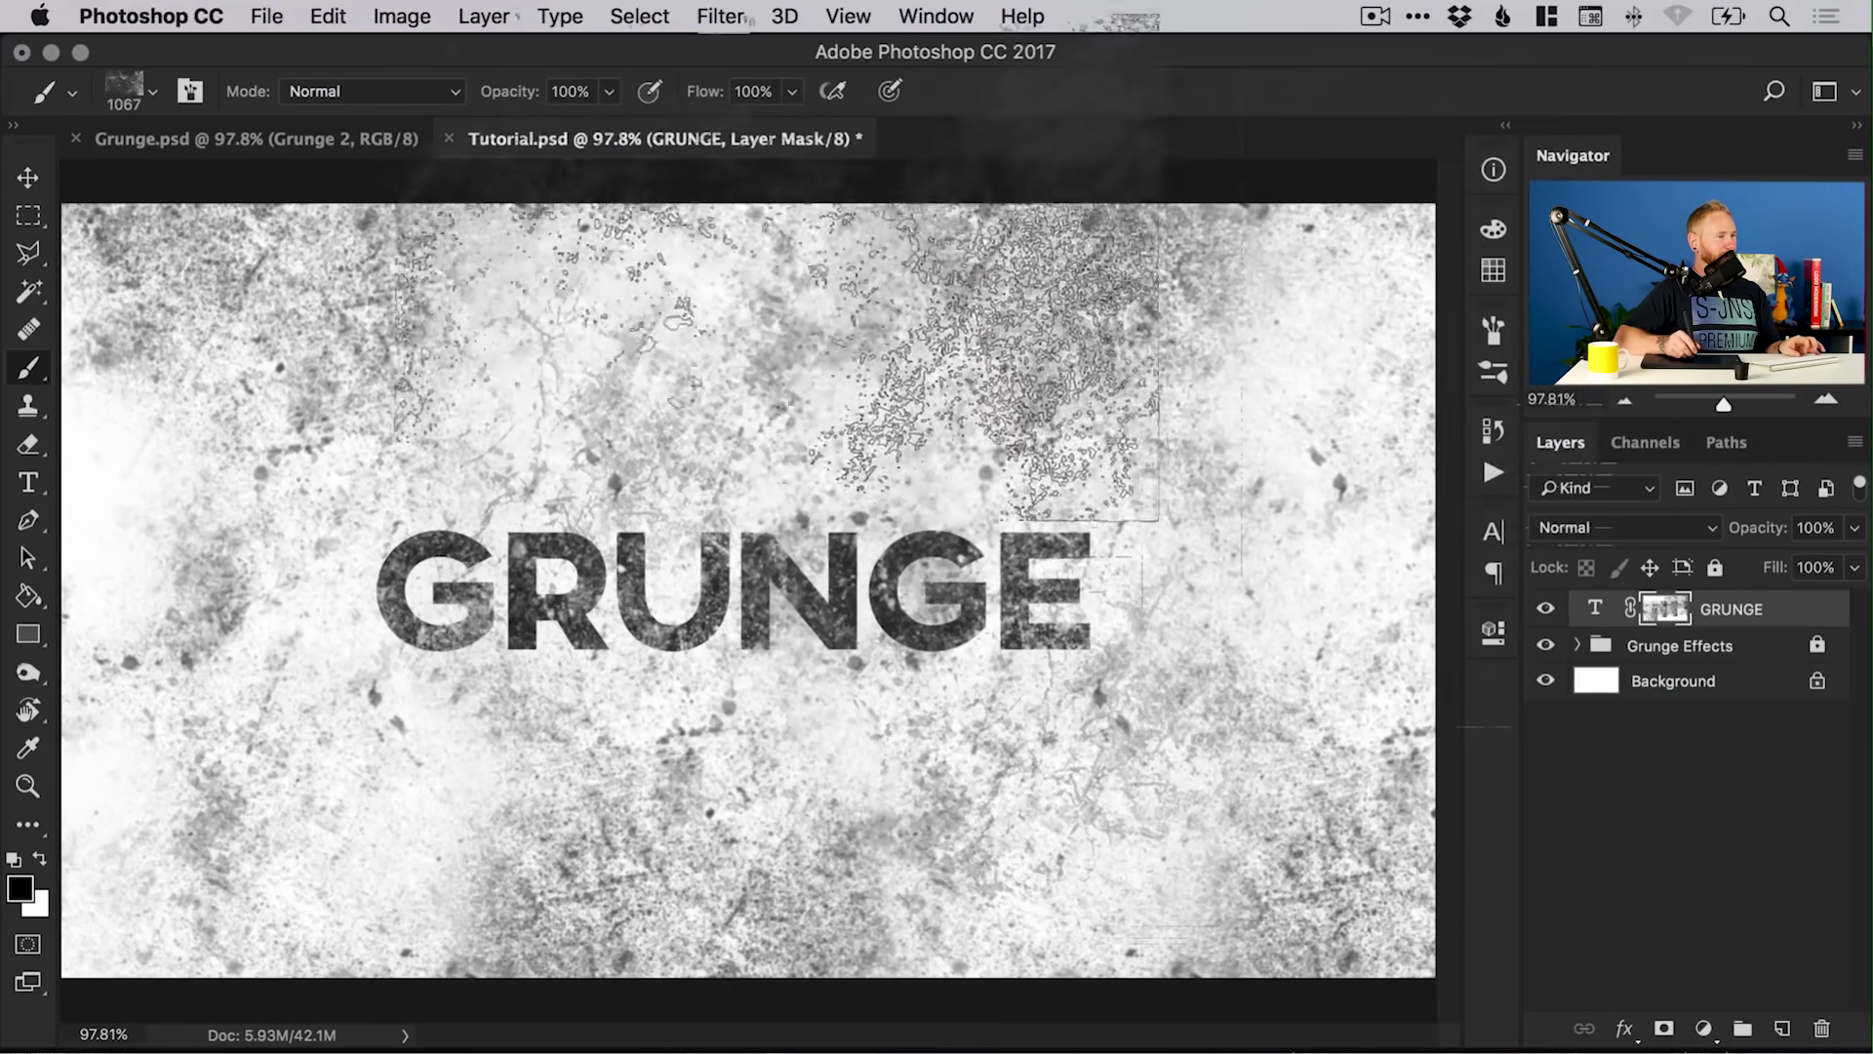
key(super+z)
- Stamp more texture into the mask with the 1013 grunge brush over G, R and the centre
click(153, 92)
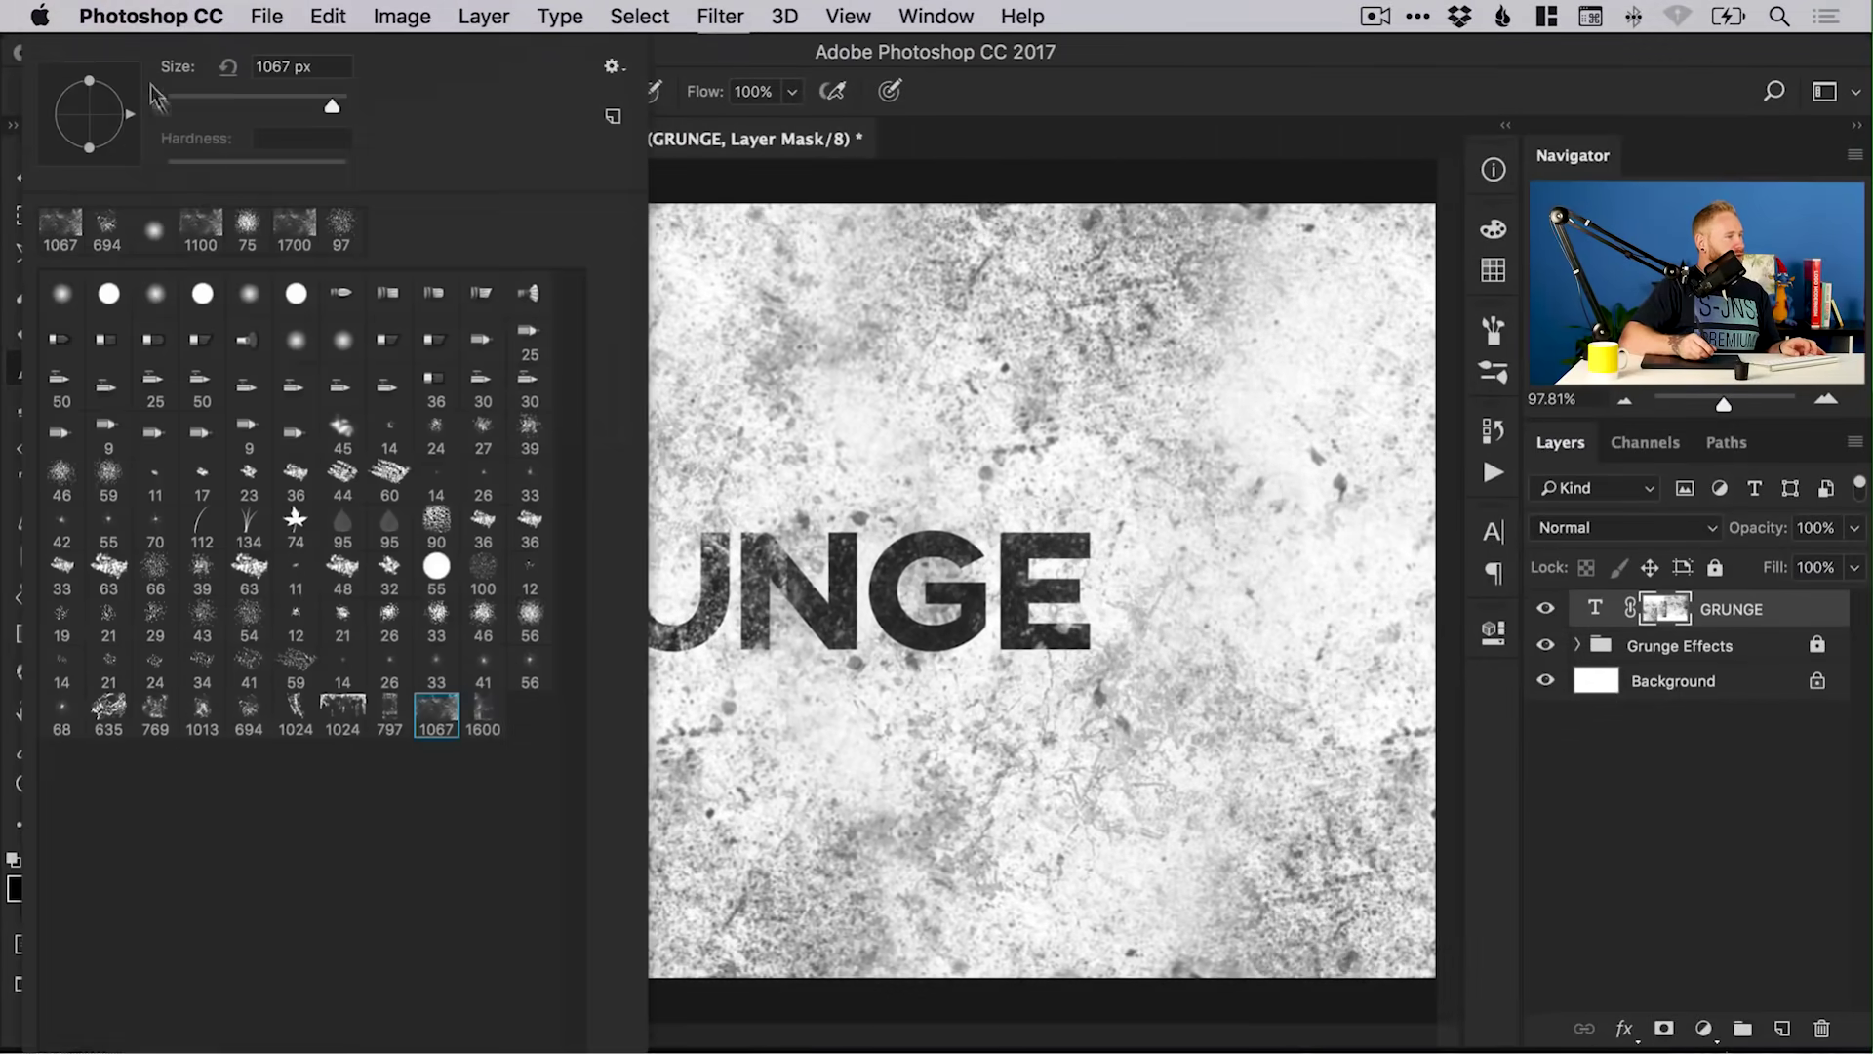
click(203, 717)
key(Return)
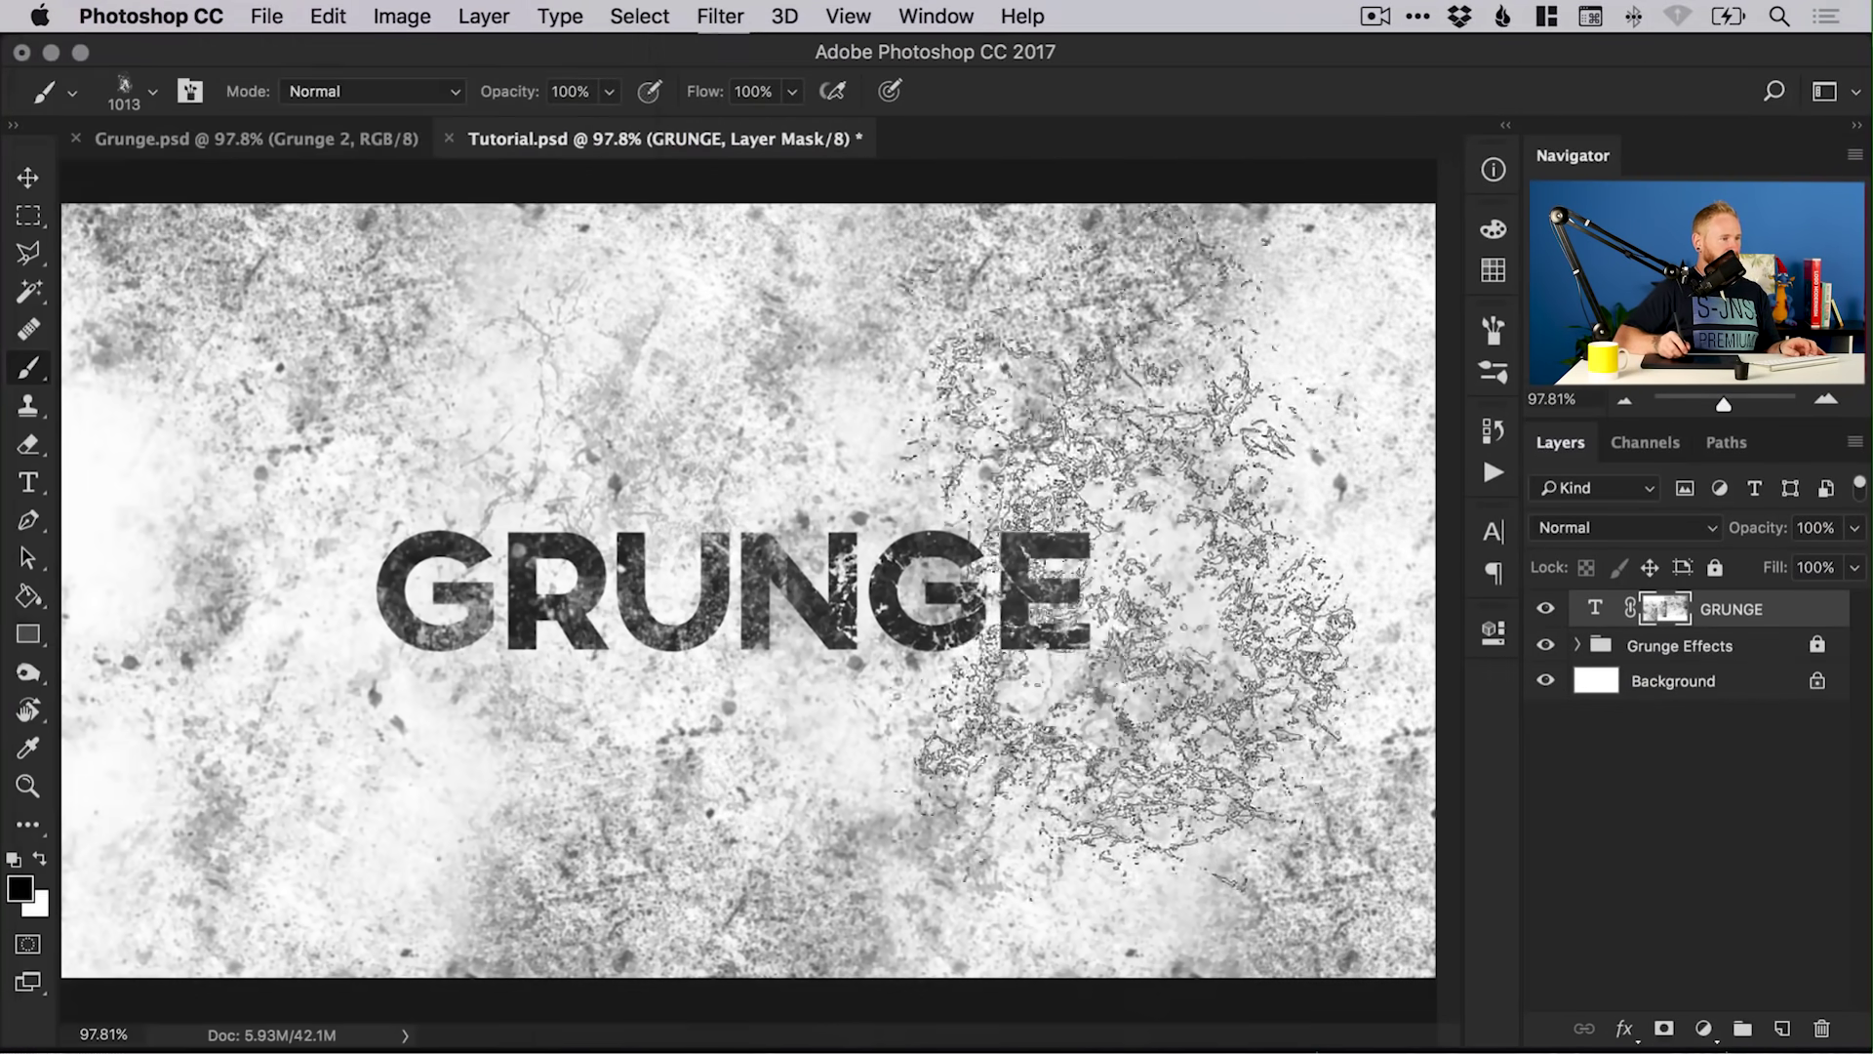
click(526, 742)
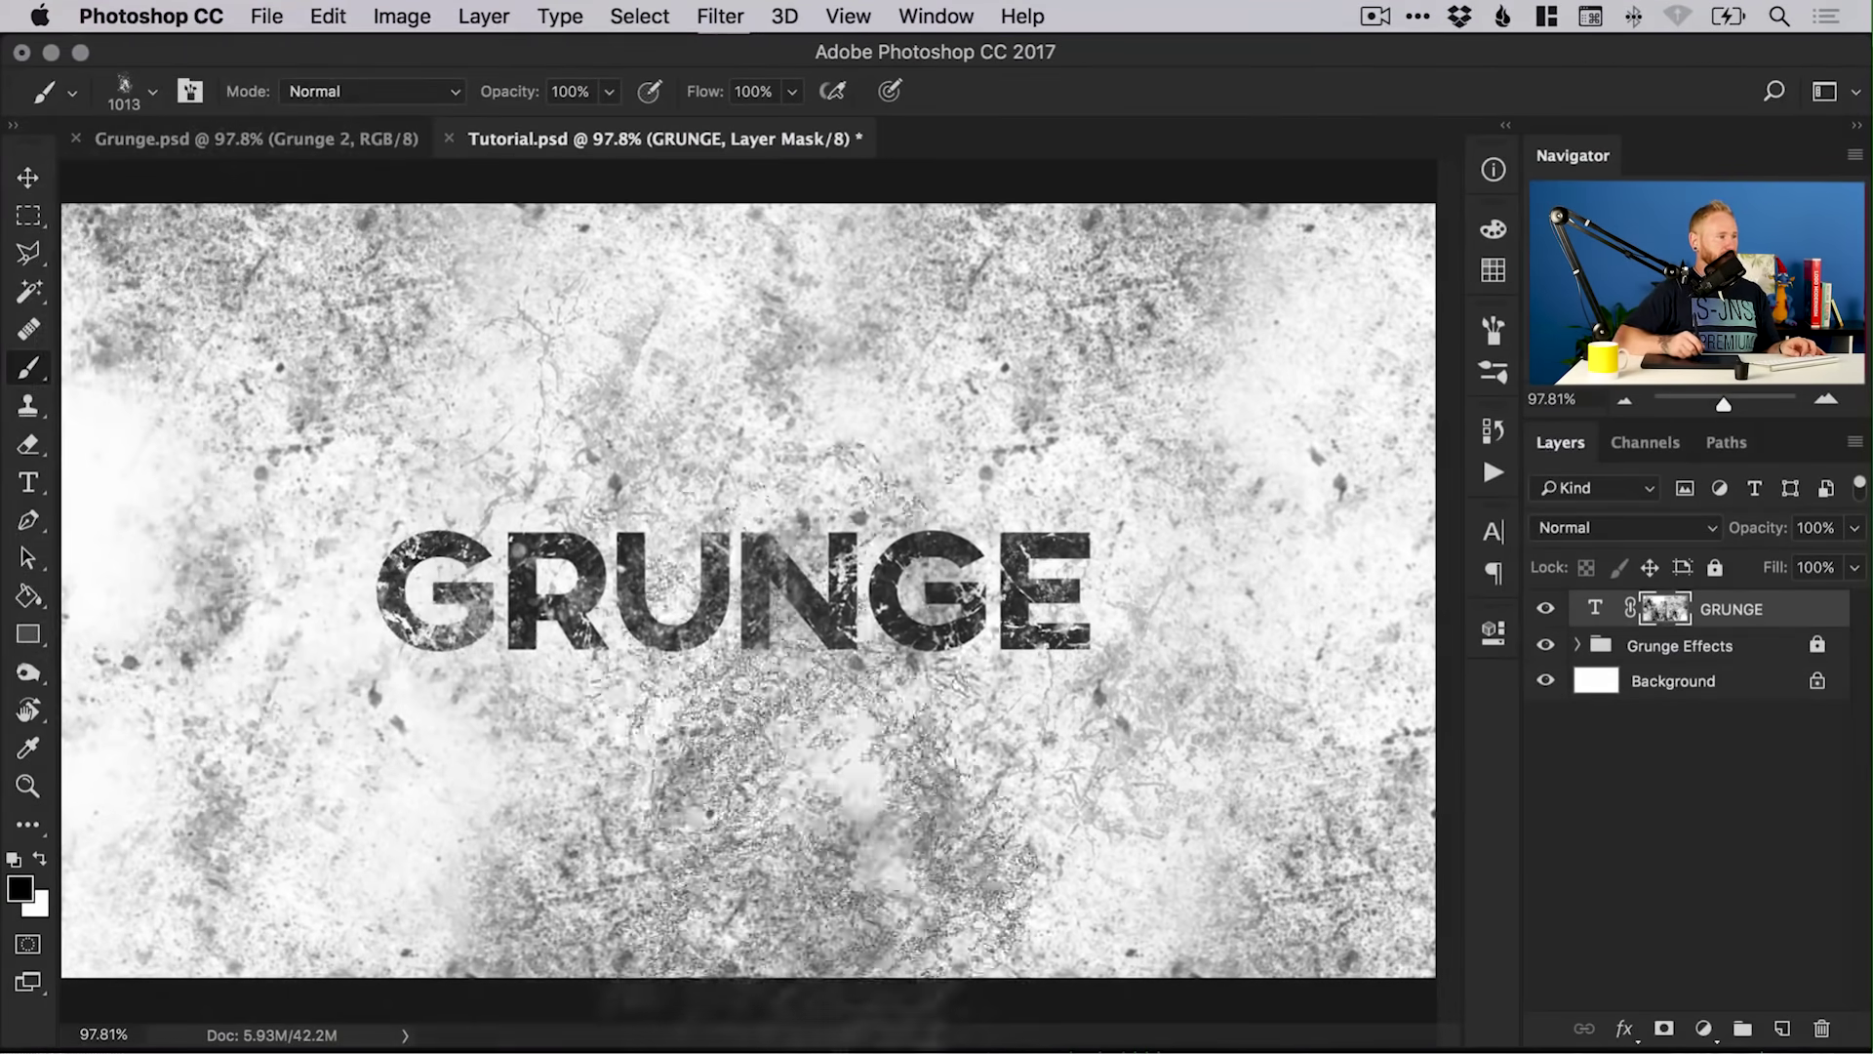
click(819, 624)
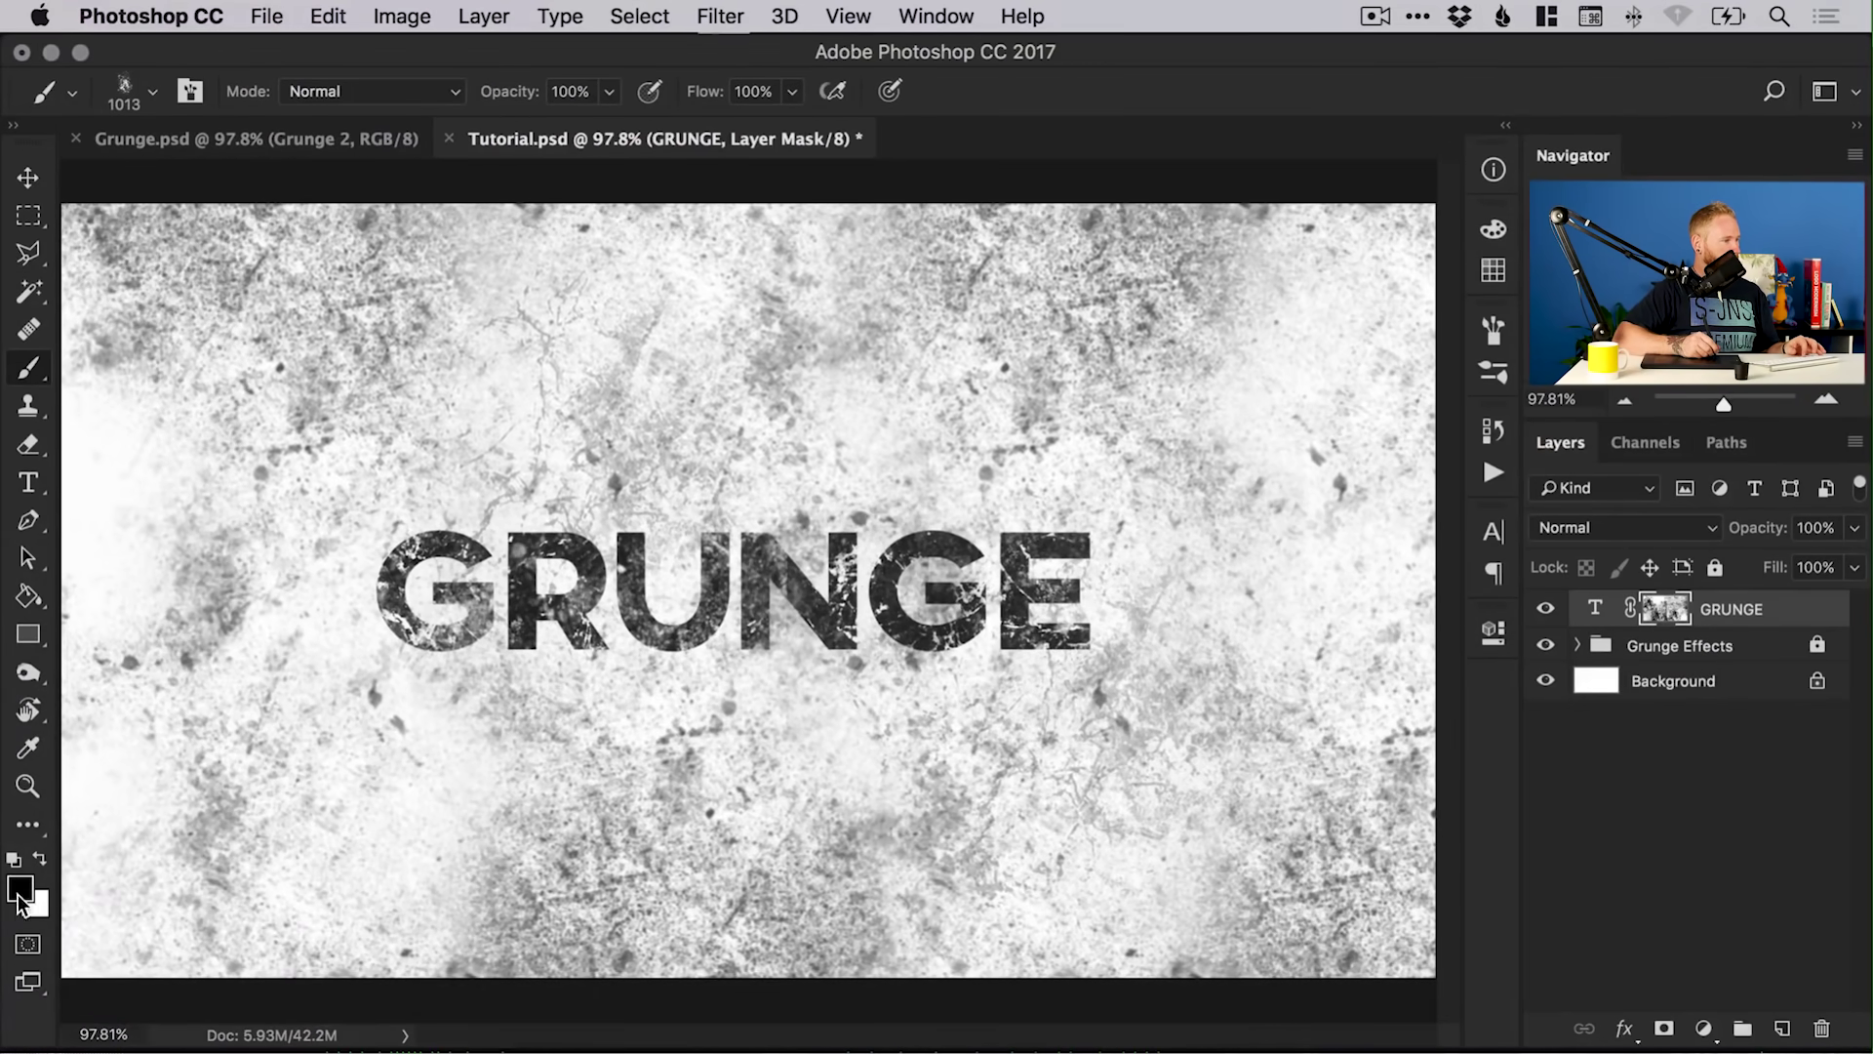
- Paint white across the letters to restore solid areas, undoing an extra stamp on G and R
key(x)
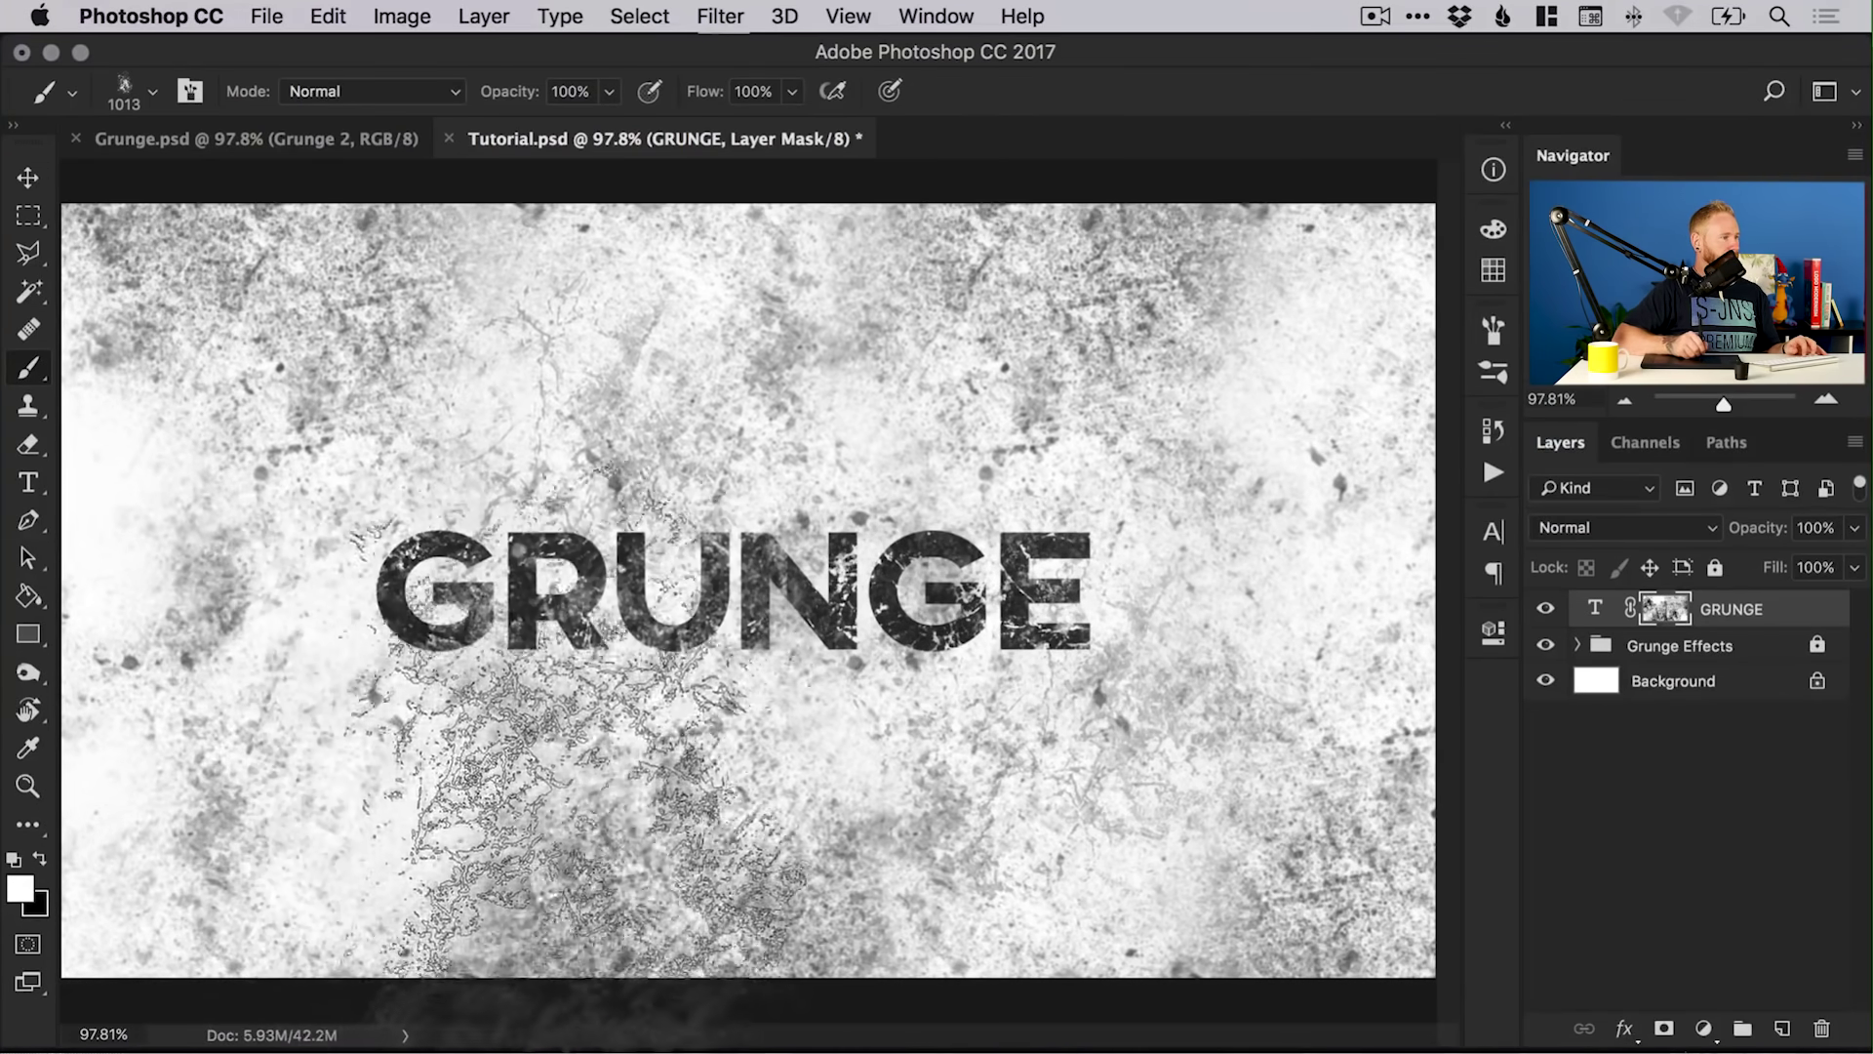
mouse_move(844, 815)
mouse_down()
mouse_move(859, 595)
mouse_move(1132, 552)
mouse_up()
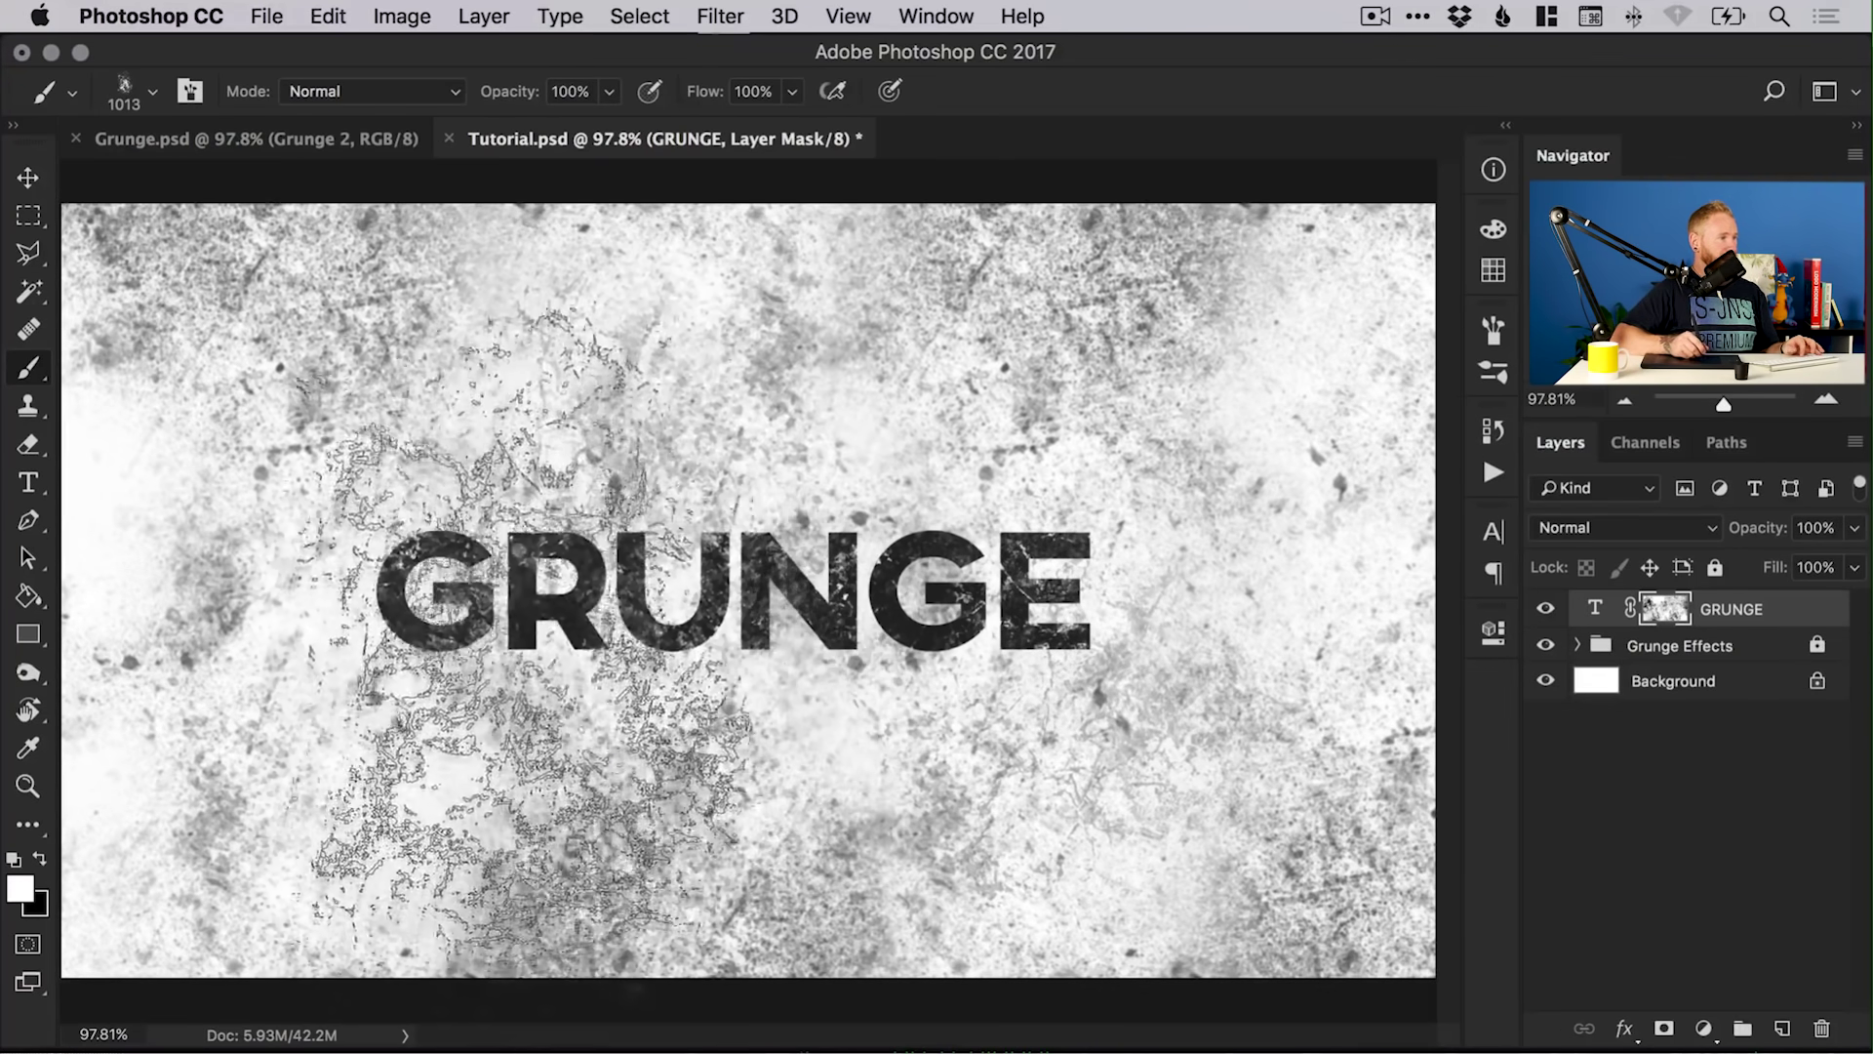
click(625, 702)
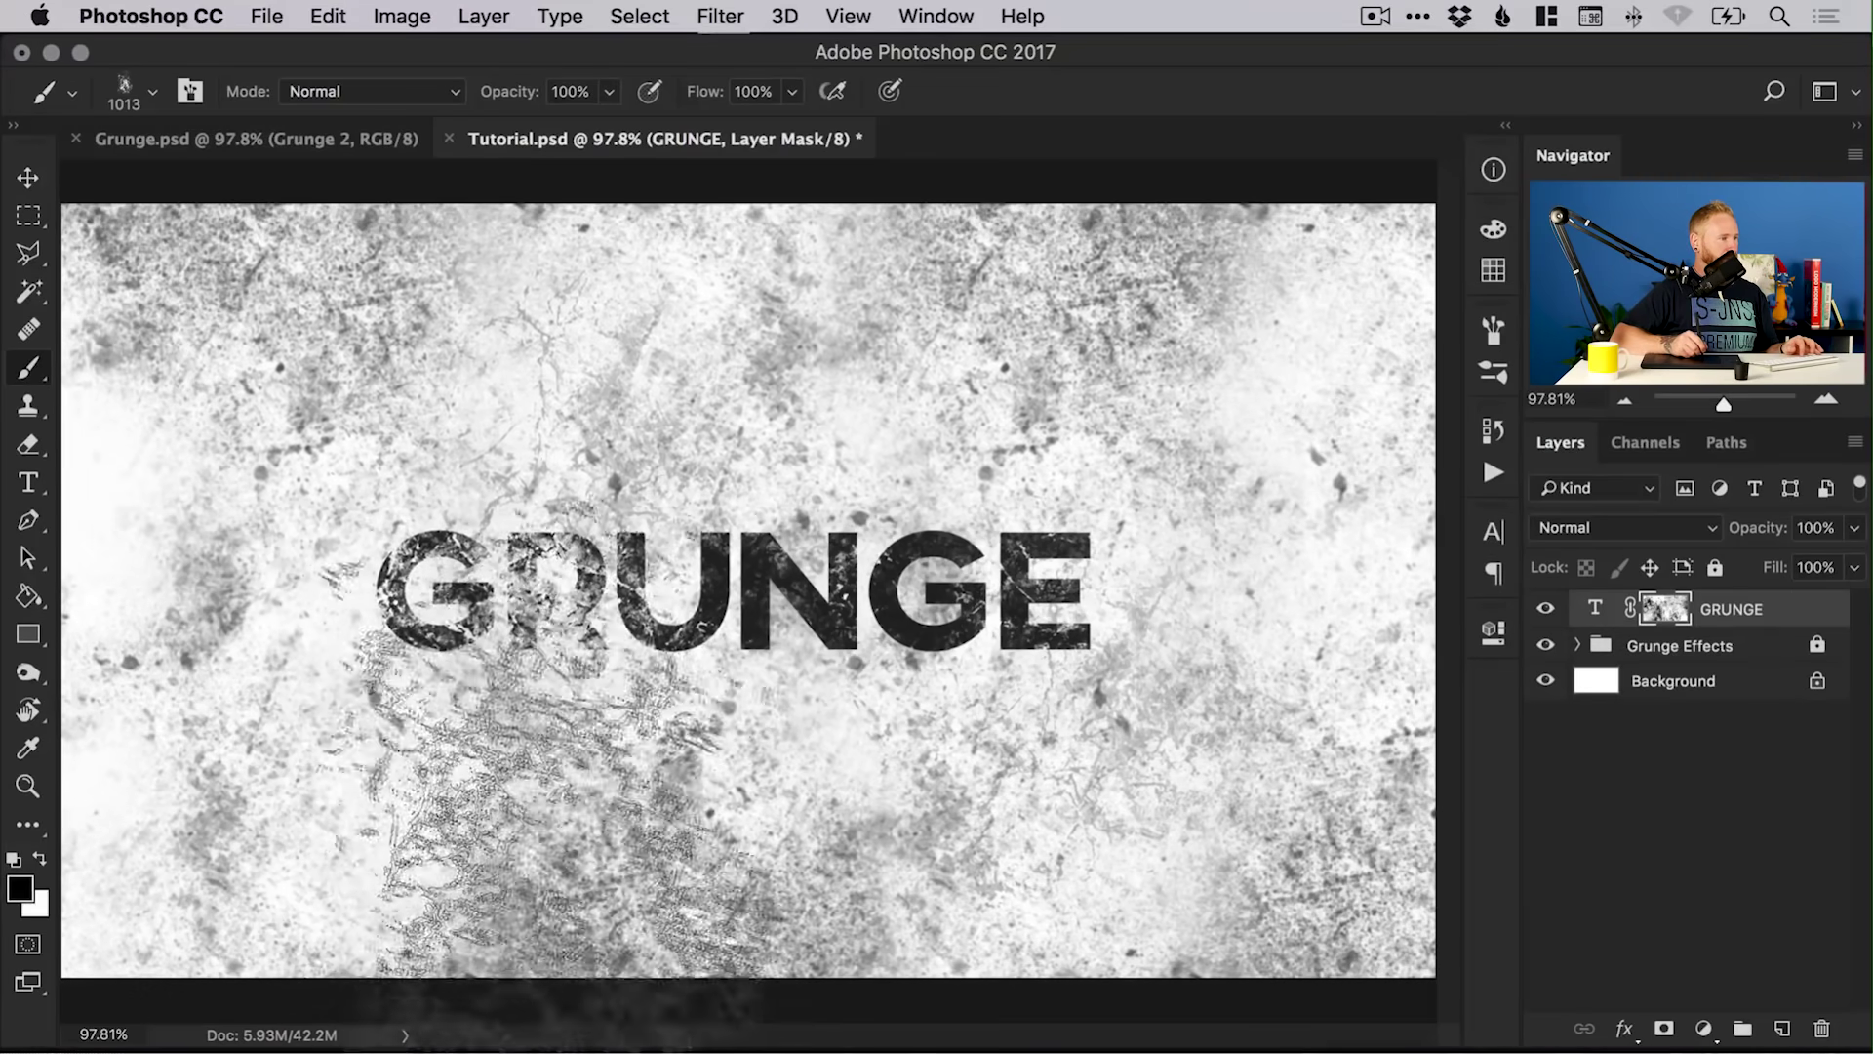
key(ctrl+z)
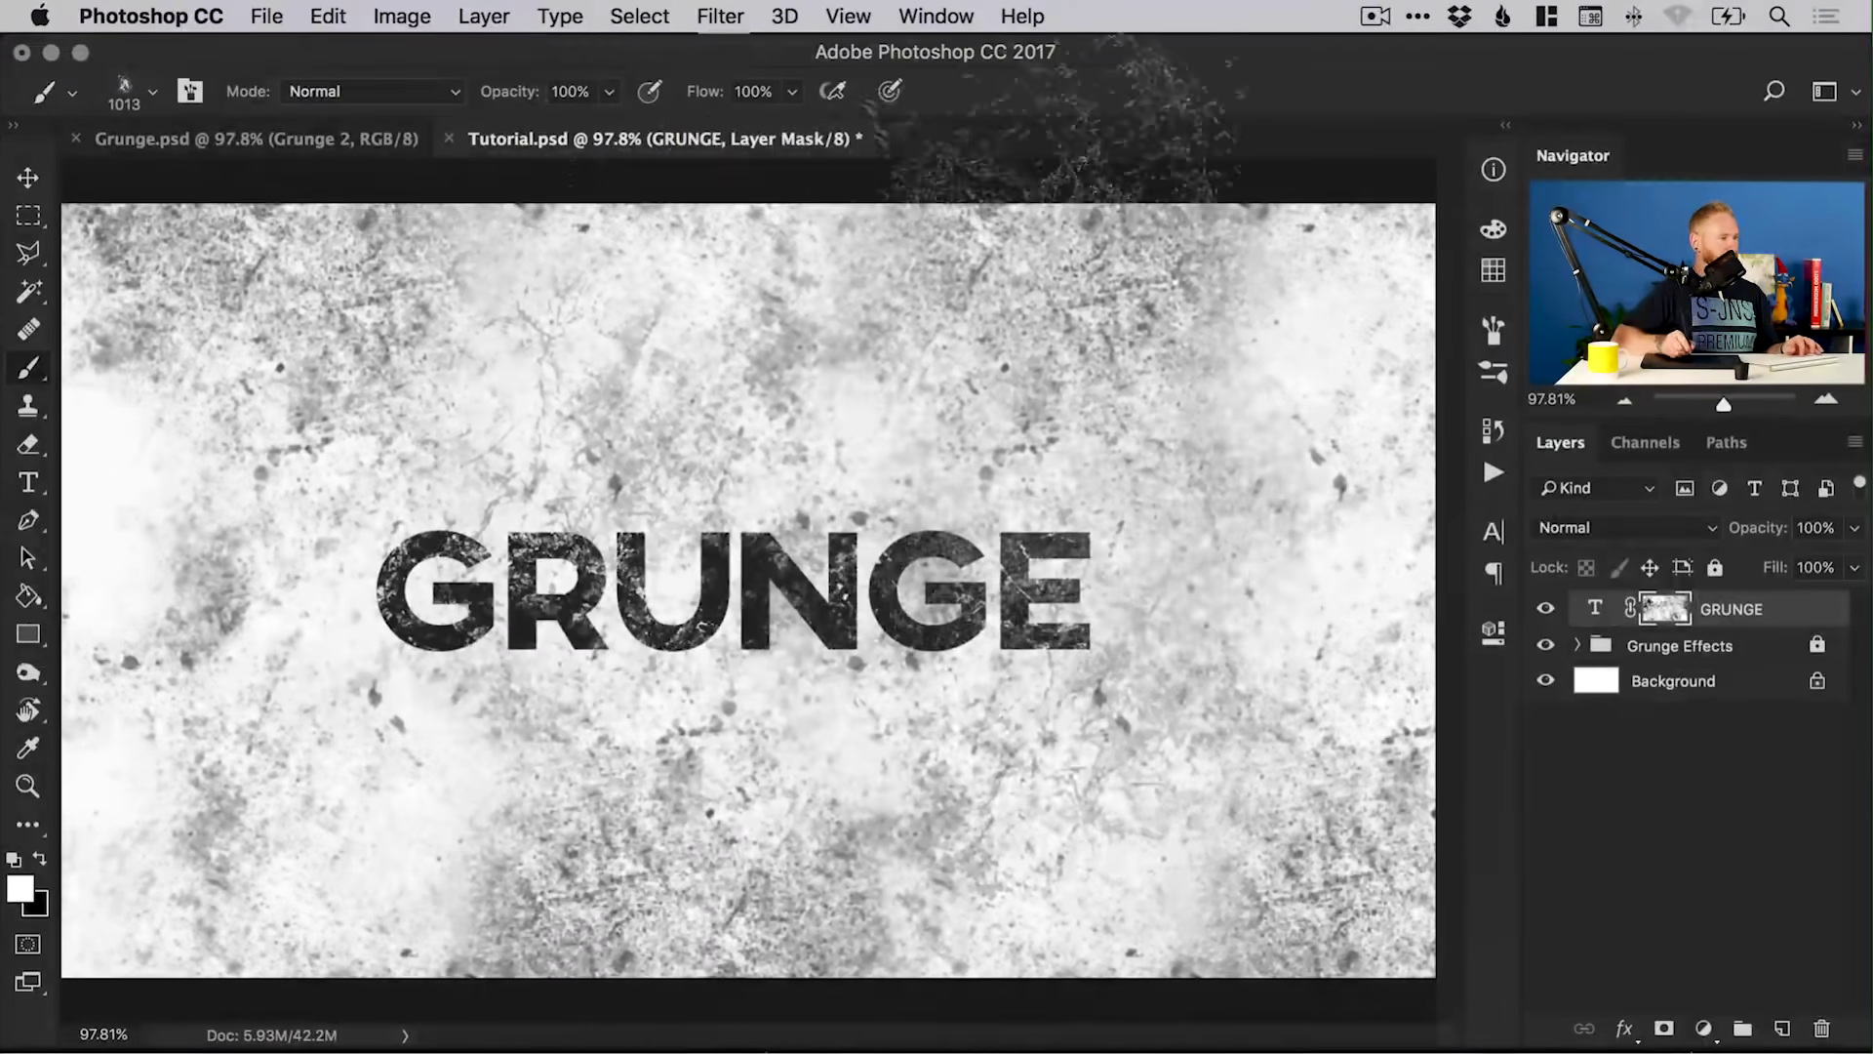
key(v)
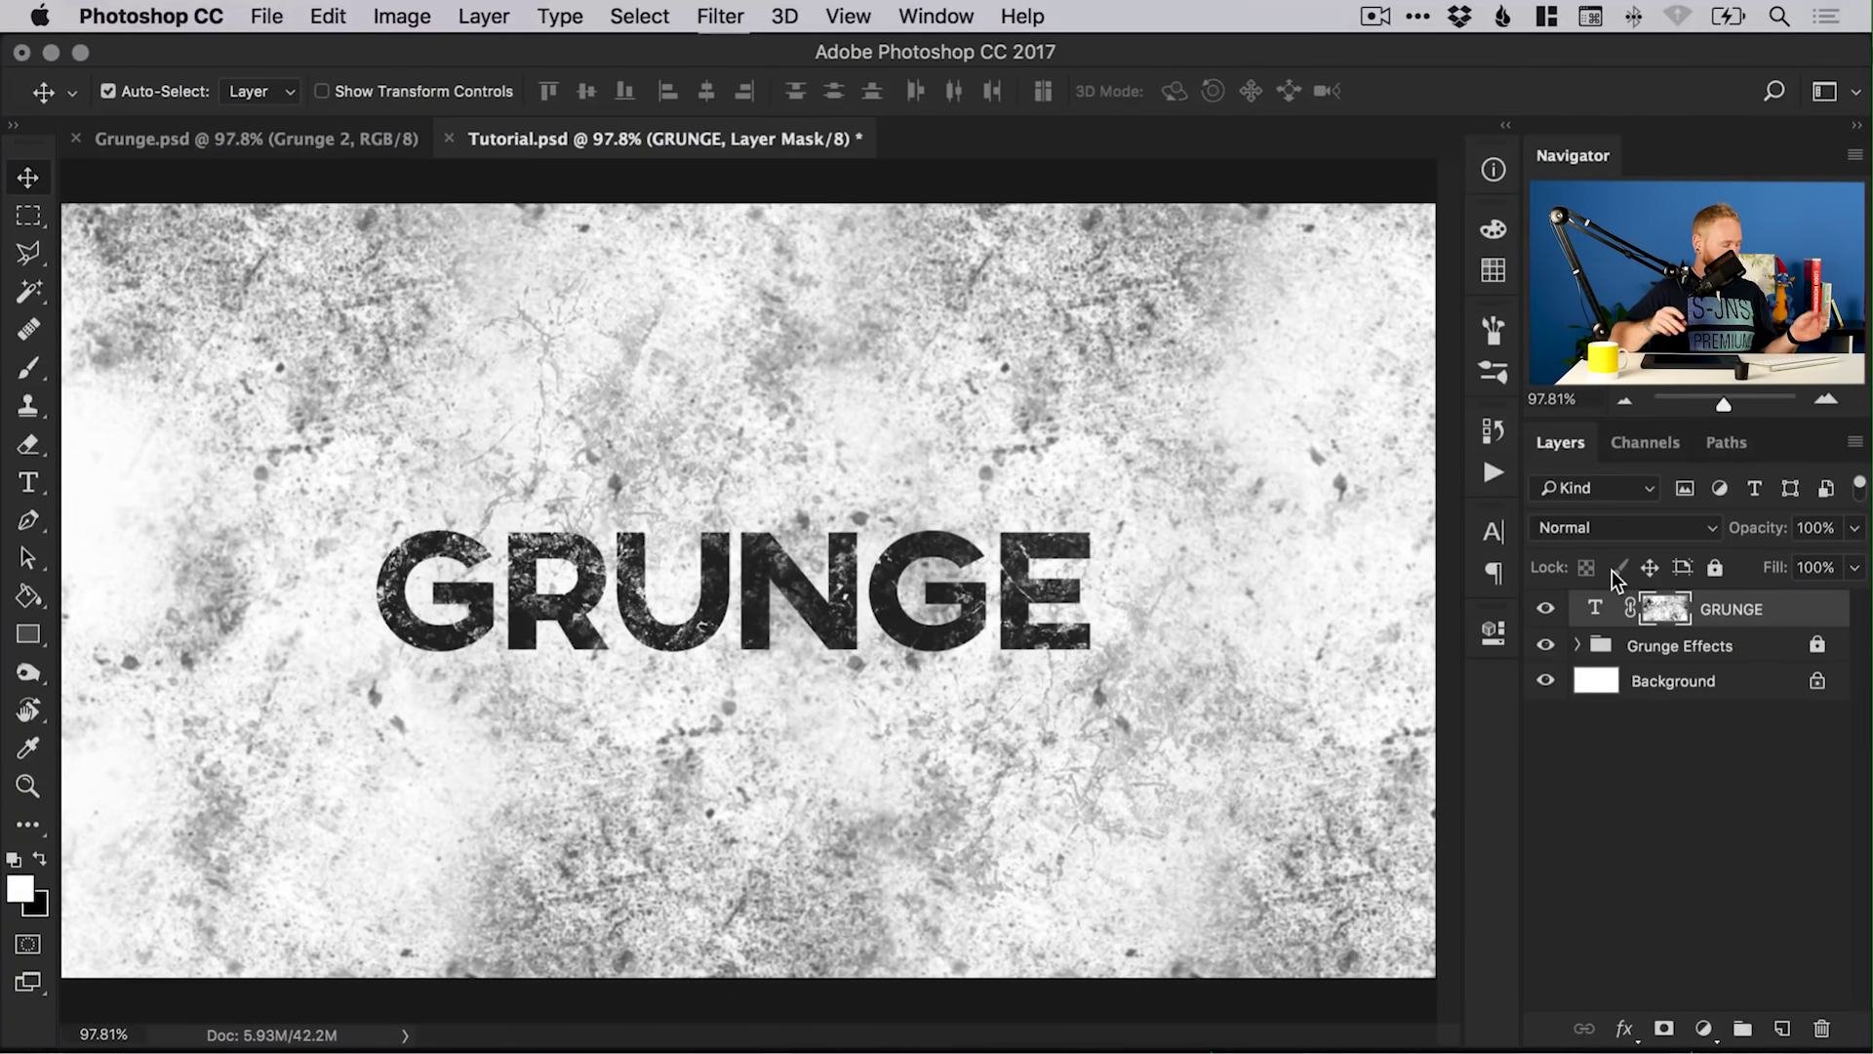
- Compare the text with its mask off and on, then retype GRUNGE as HELLO
shift+click(1668, 611)
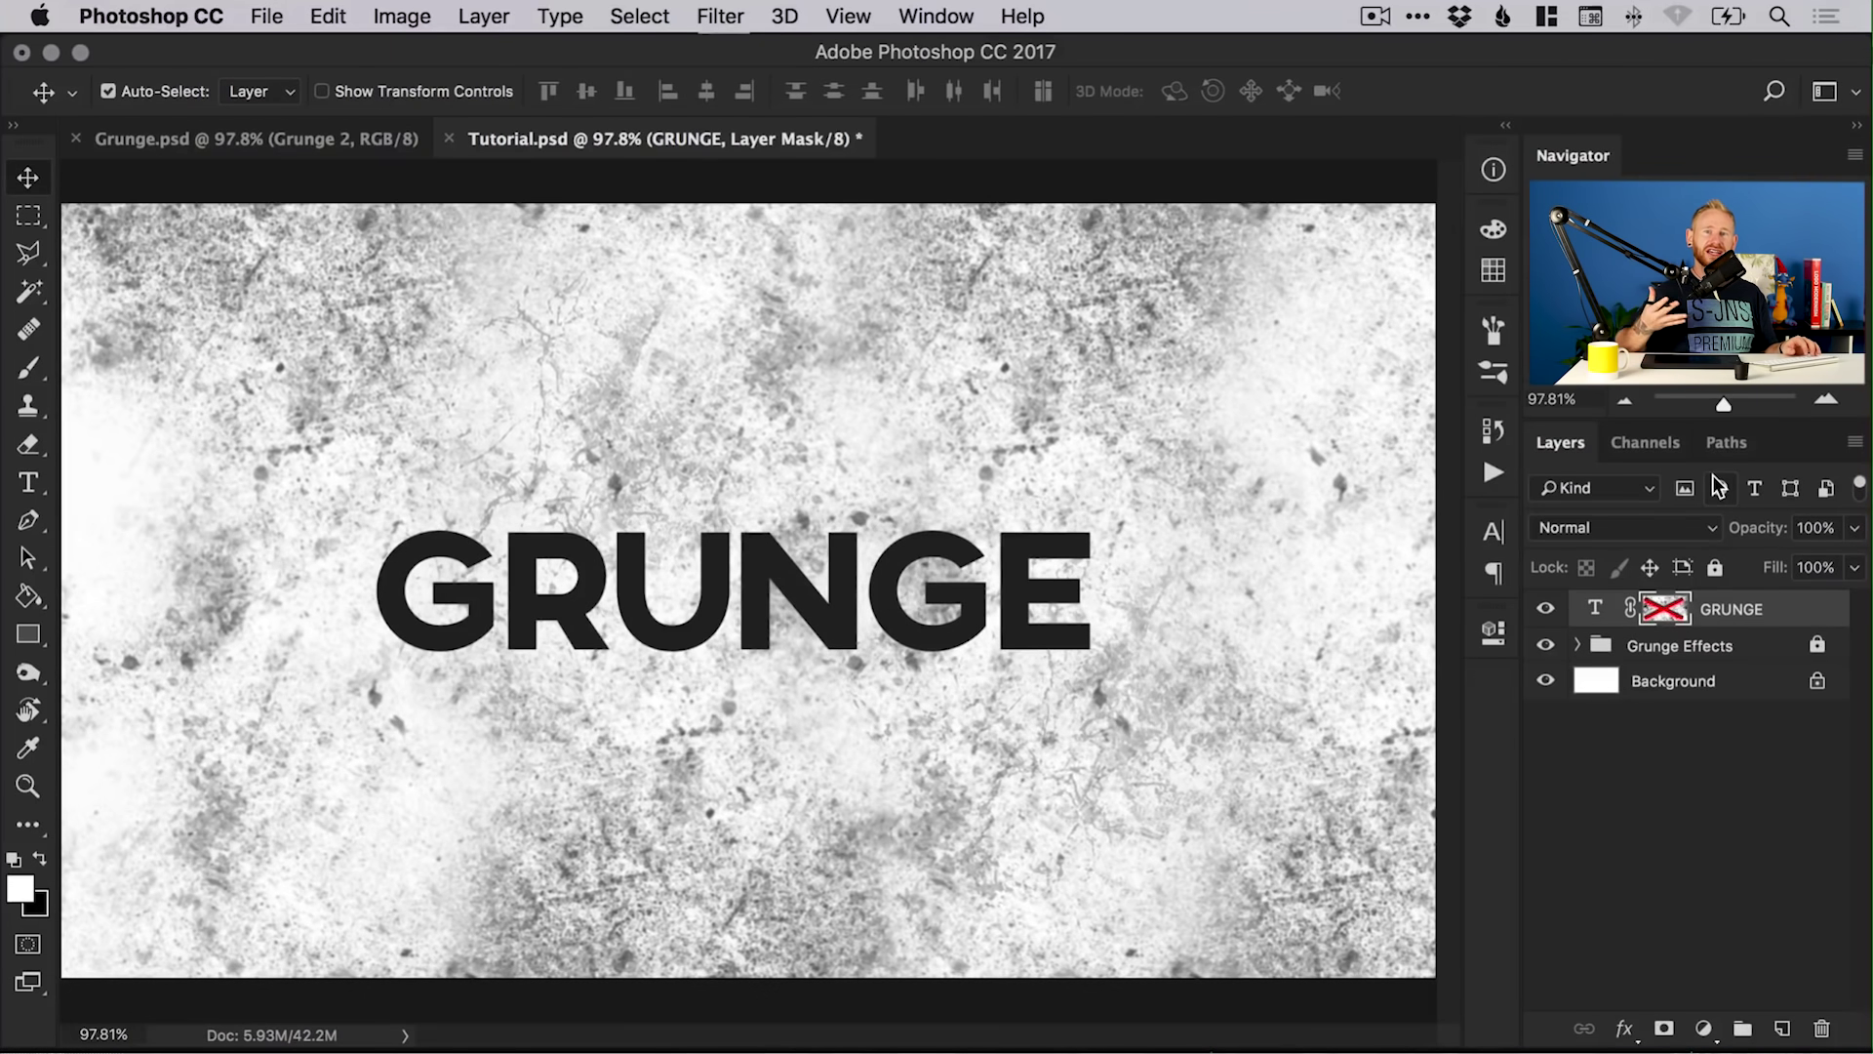
shift+click(1668, 611)
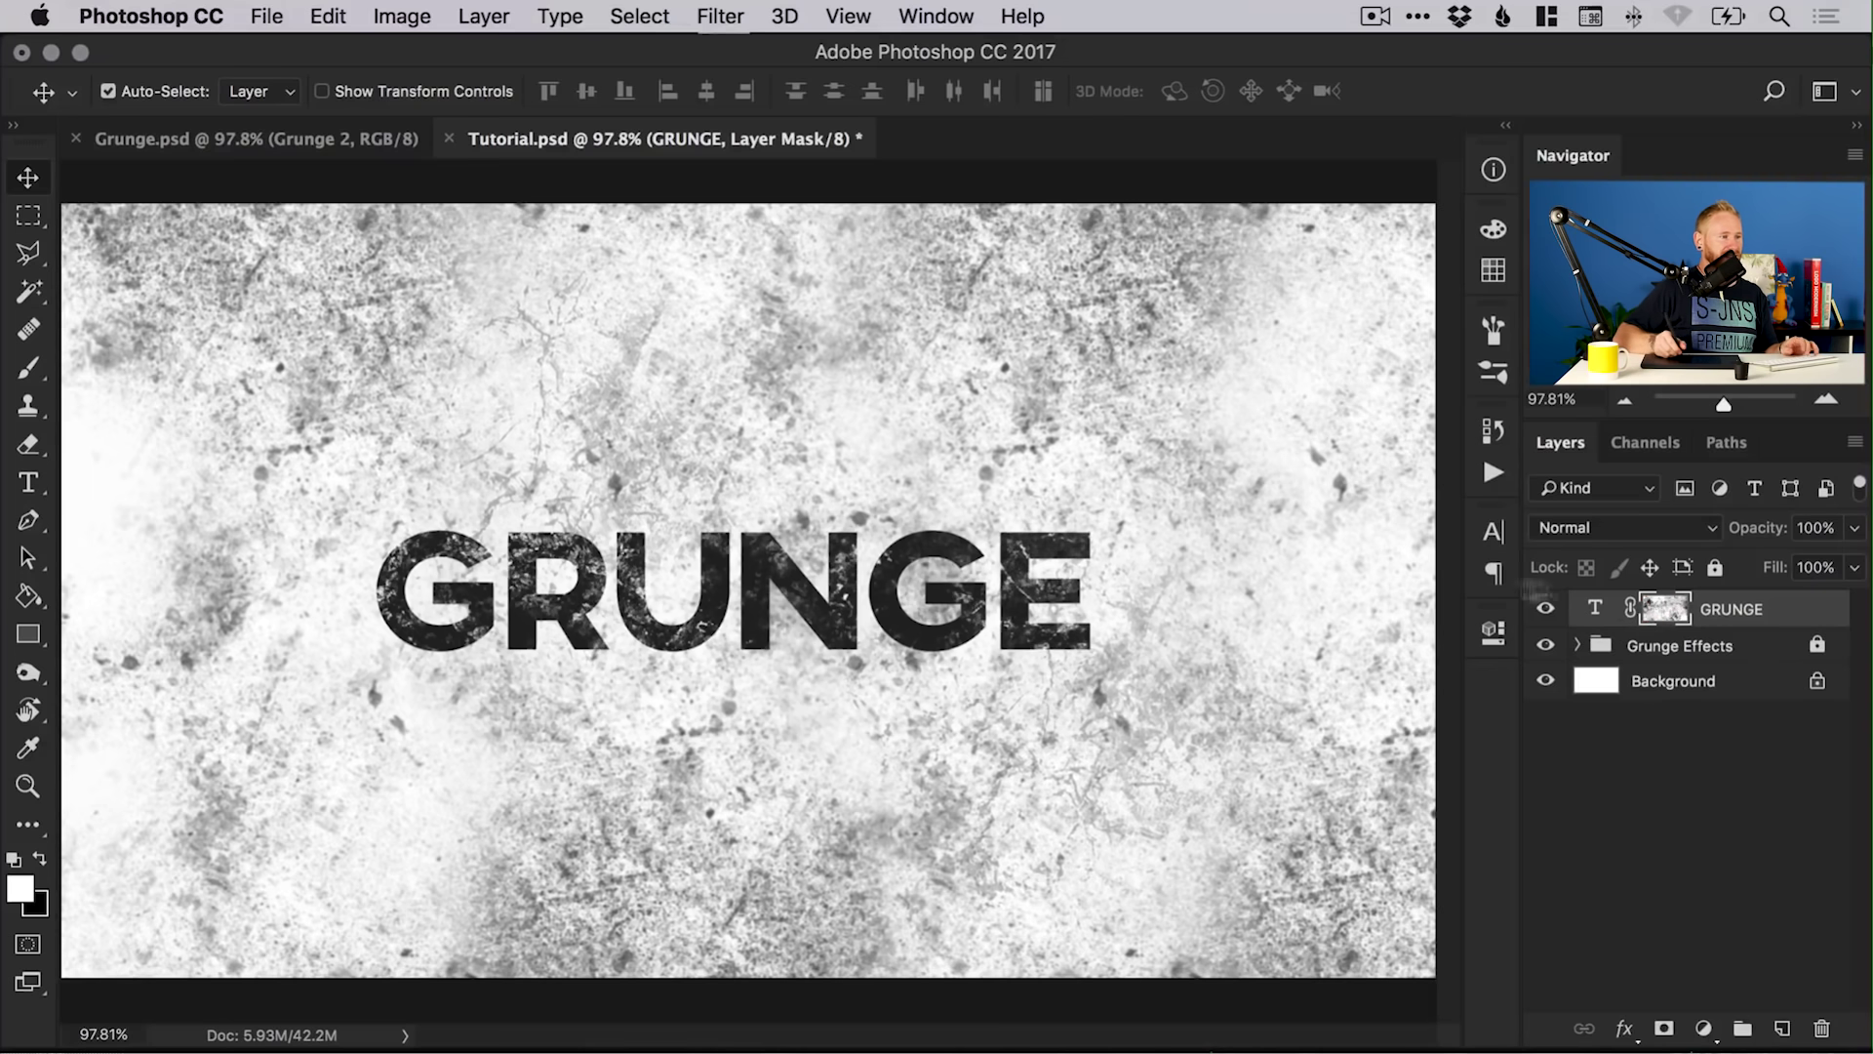
key(t)
double_click(879, 553)
text(HELLO)
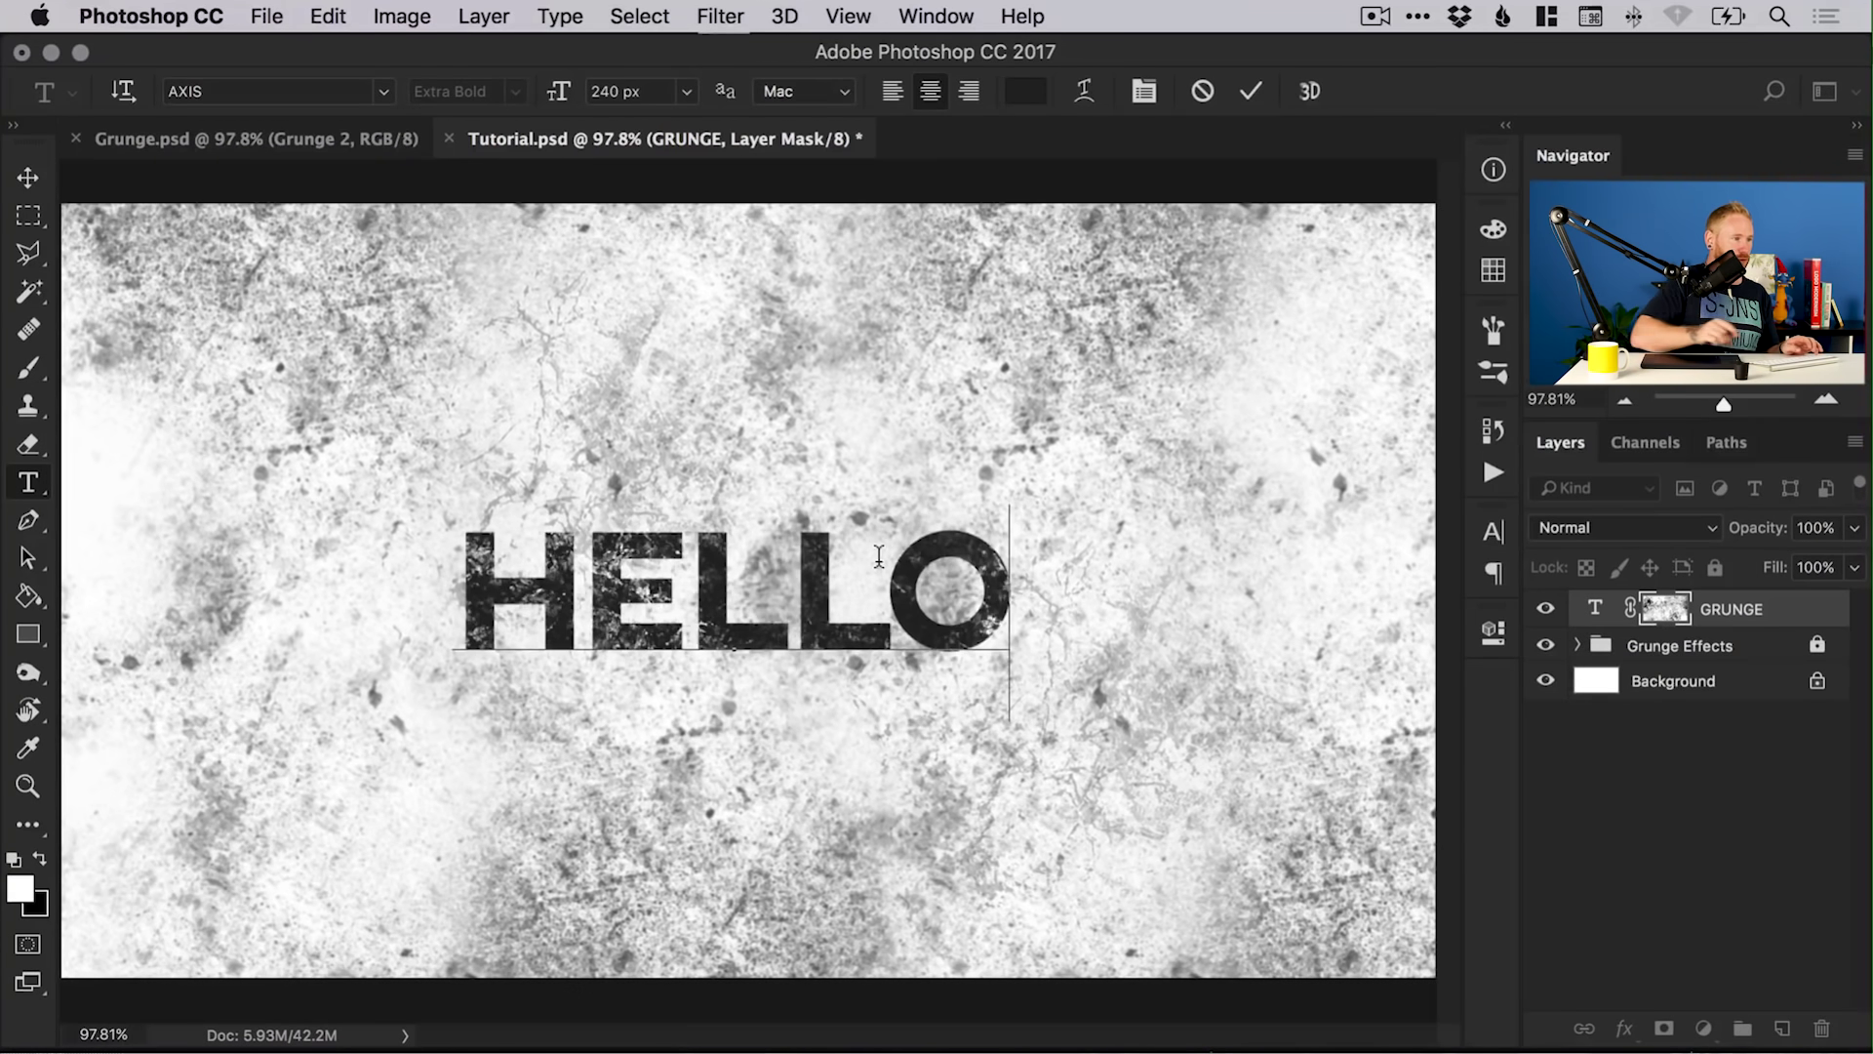
click(25, 180)
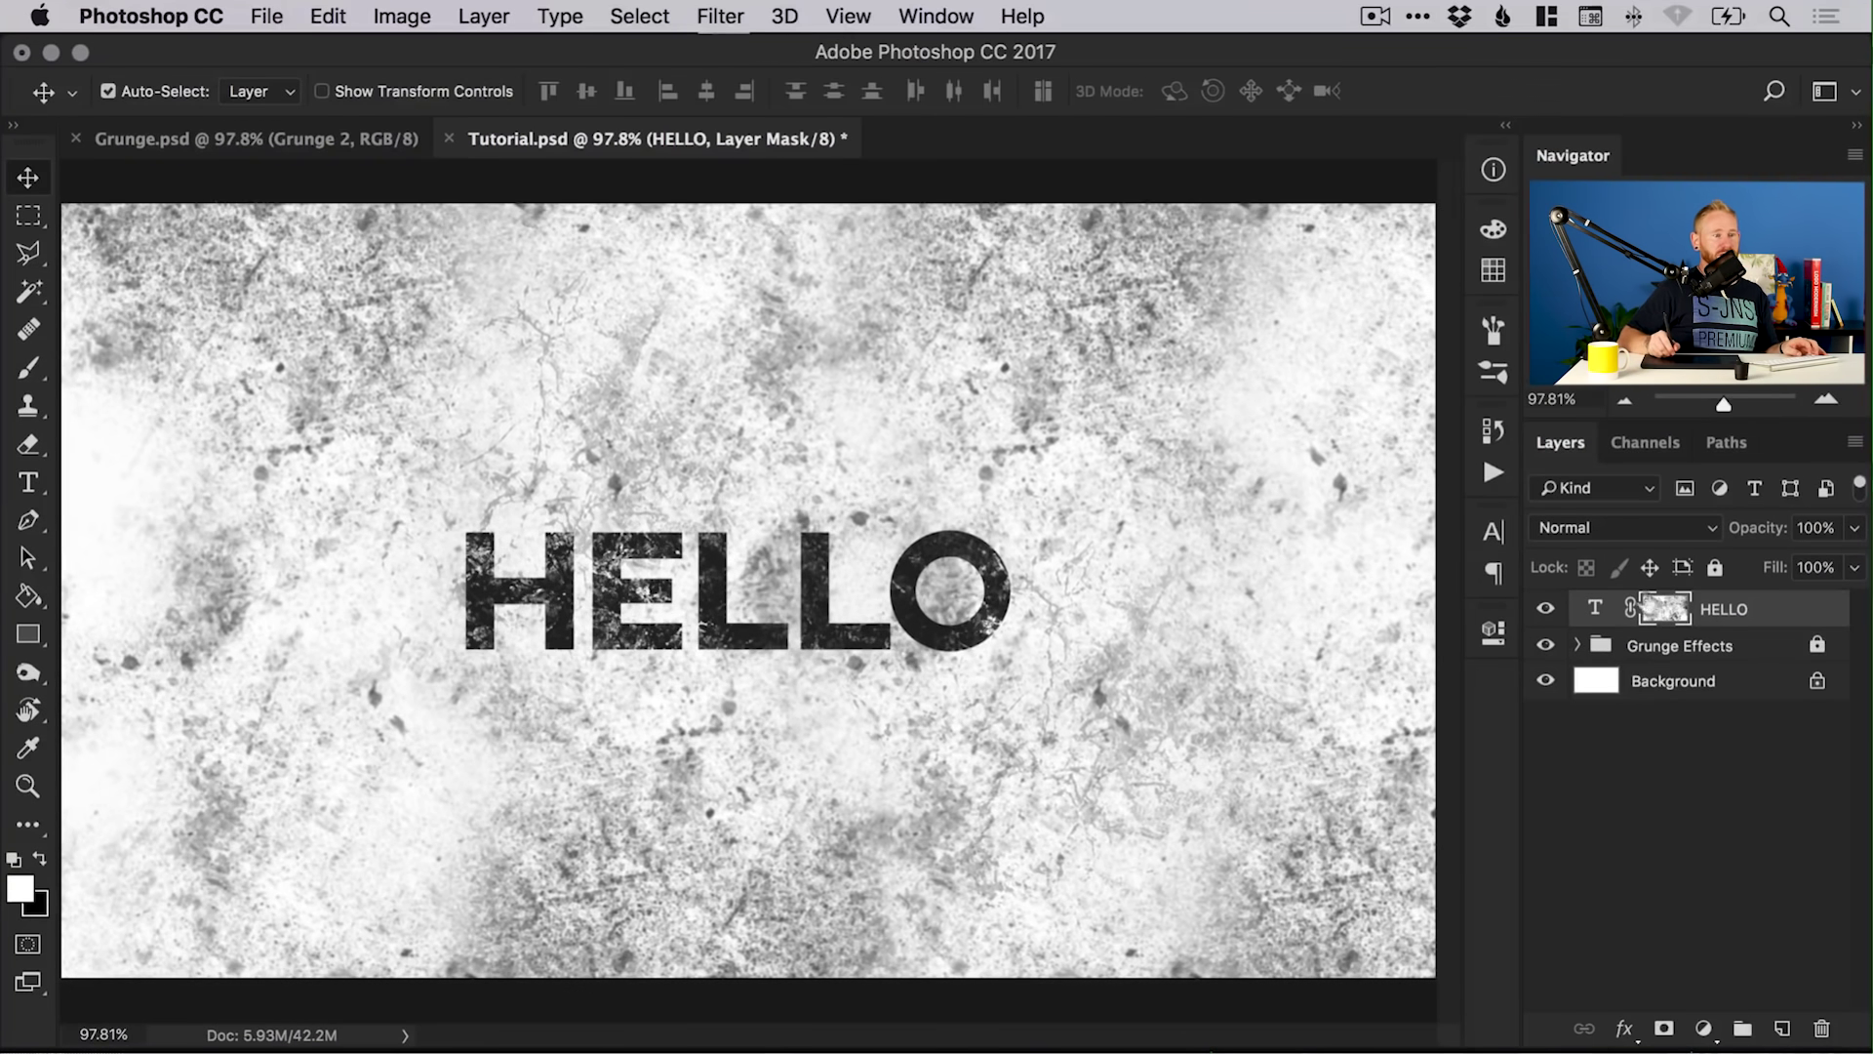
- Delete the HELLO layer's mask, then undo the deletion to keep the grunge texture
drag(1662, 617, 1817, 1029)
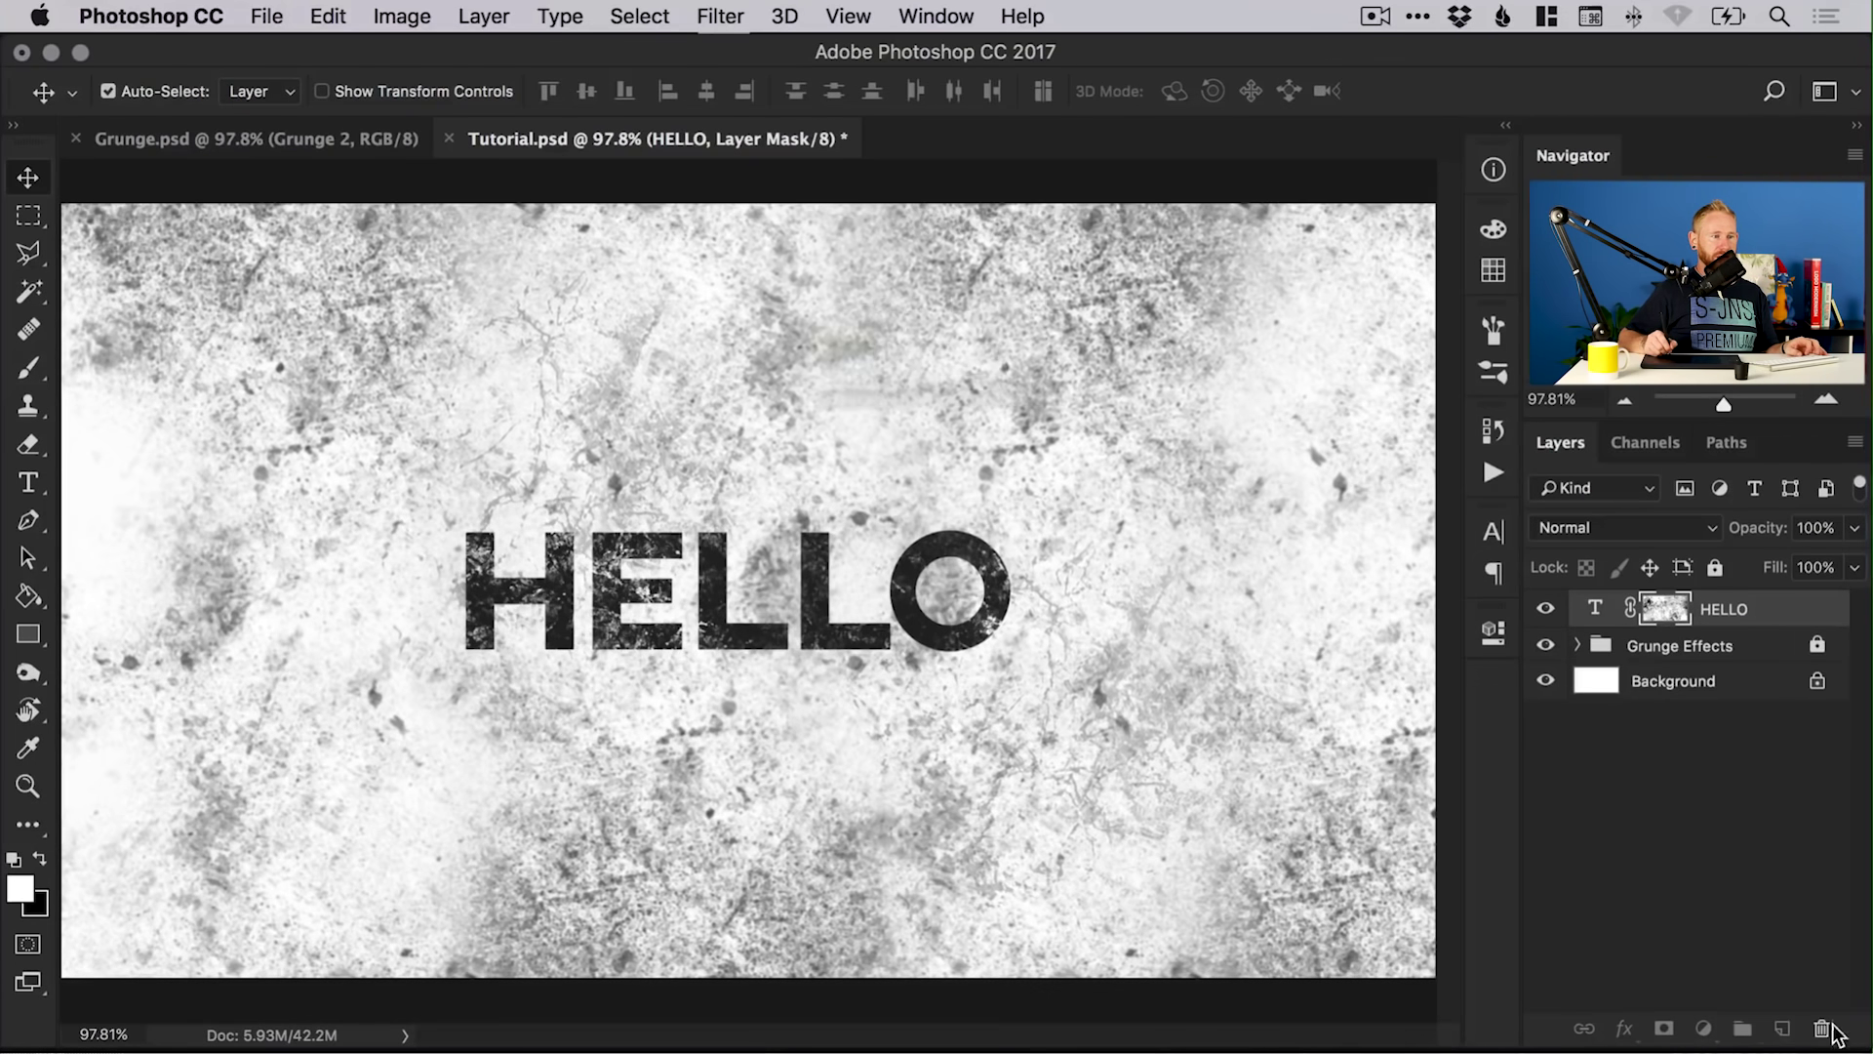
click(1168, 404)
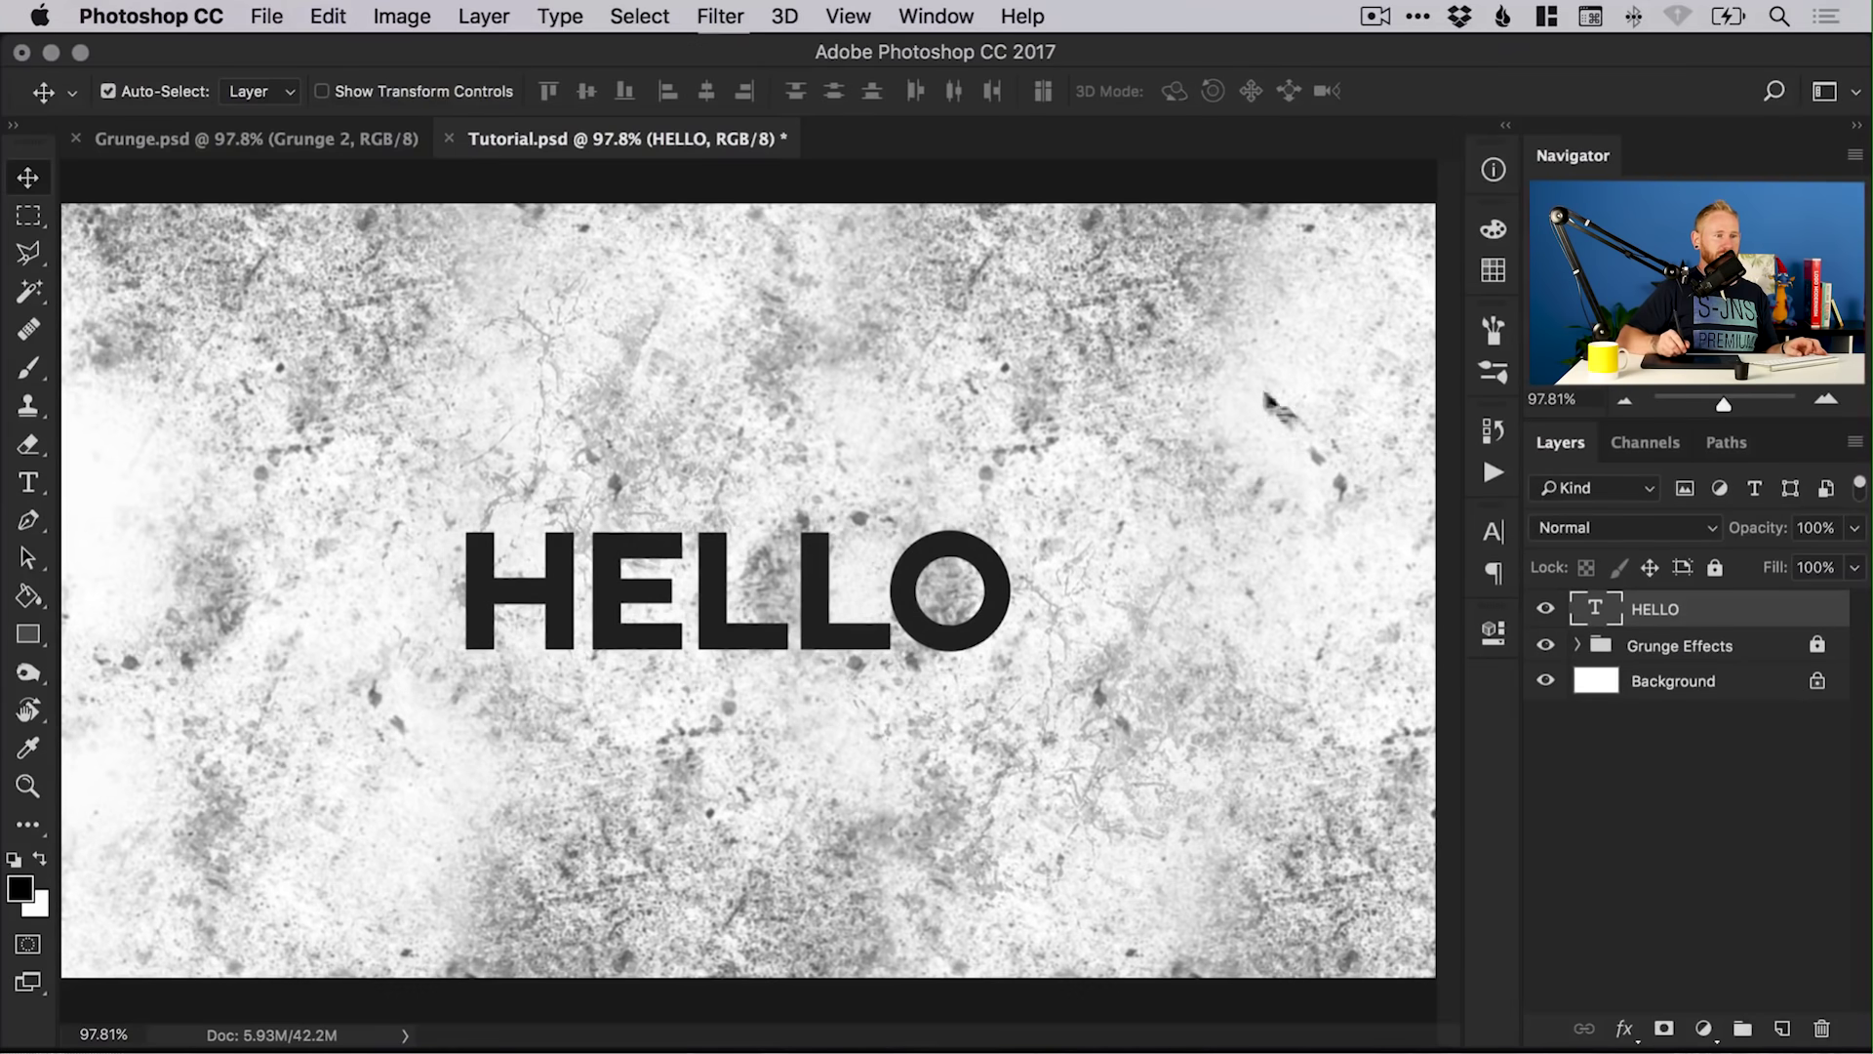
key(super+z)
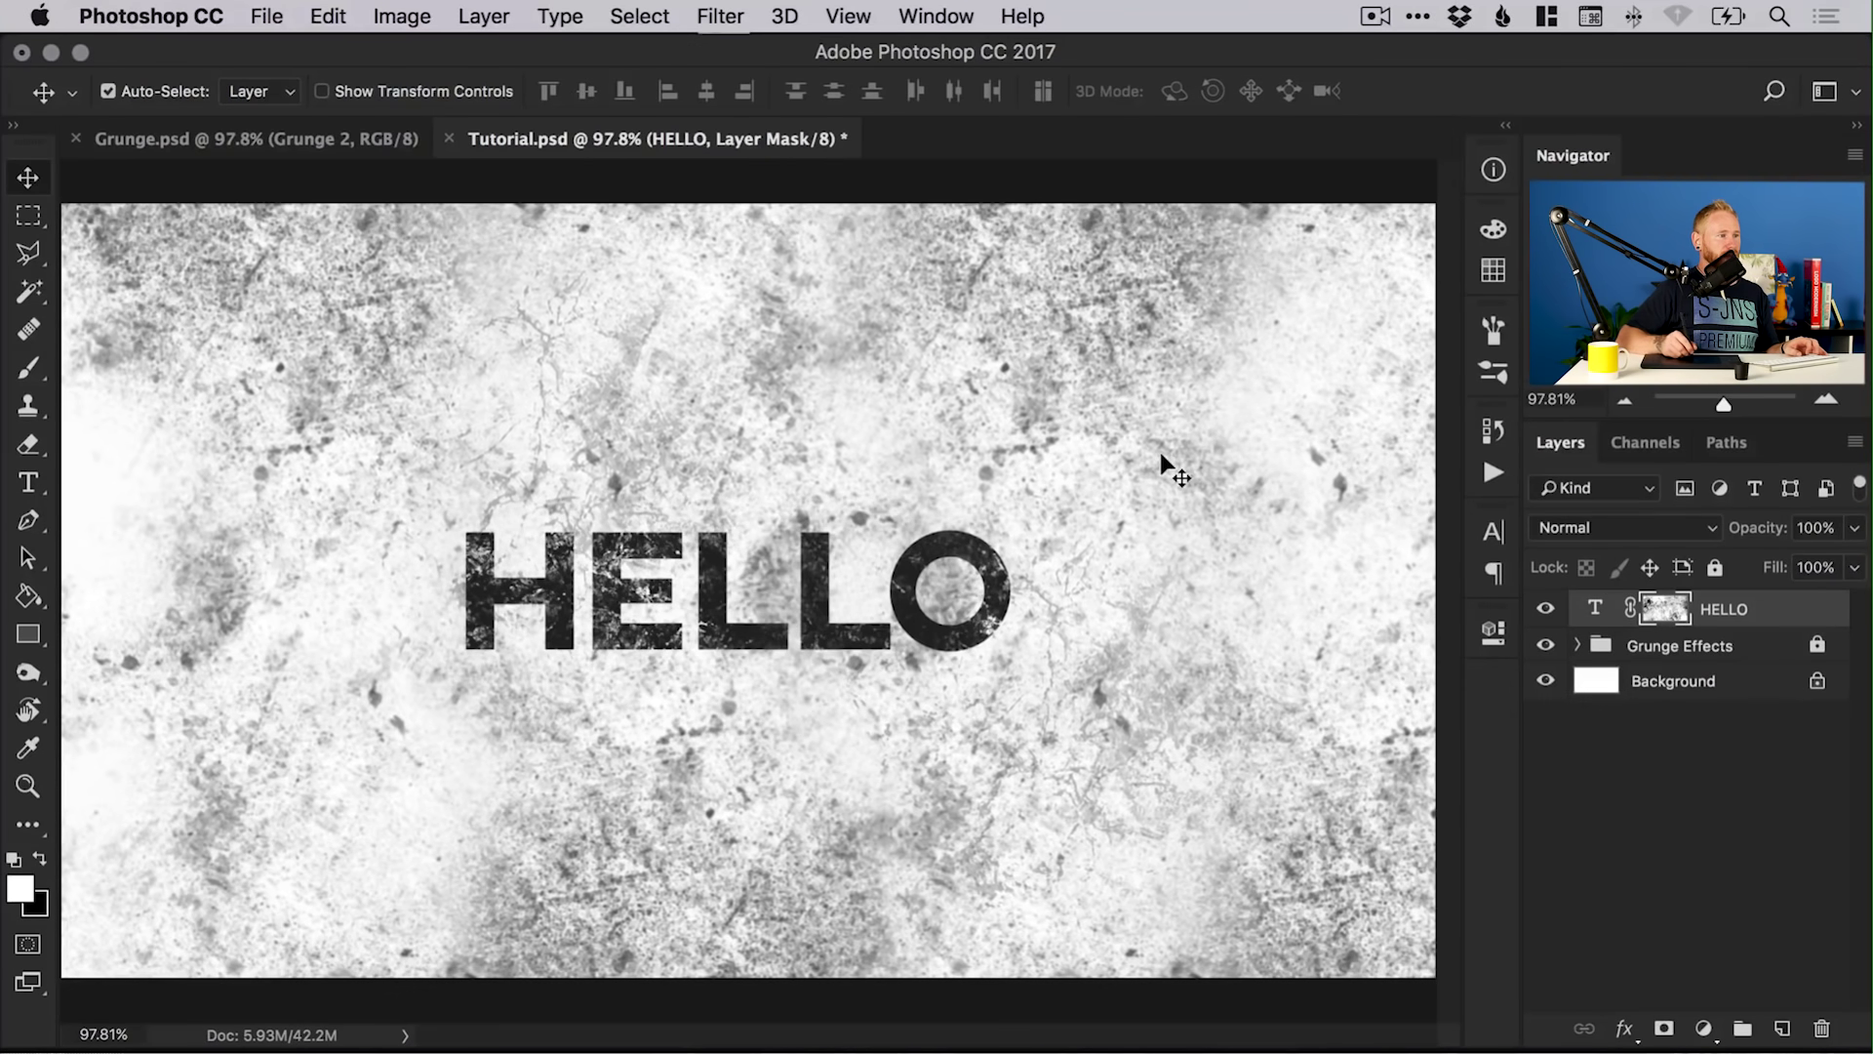